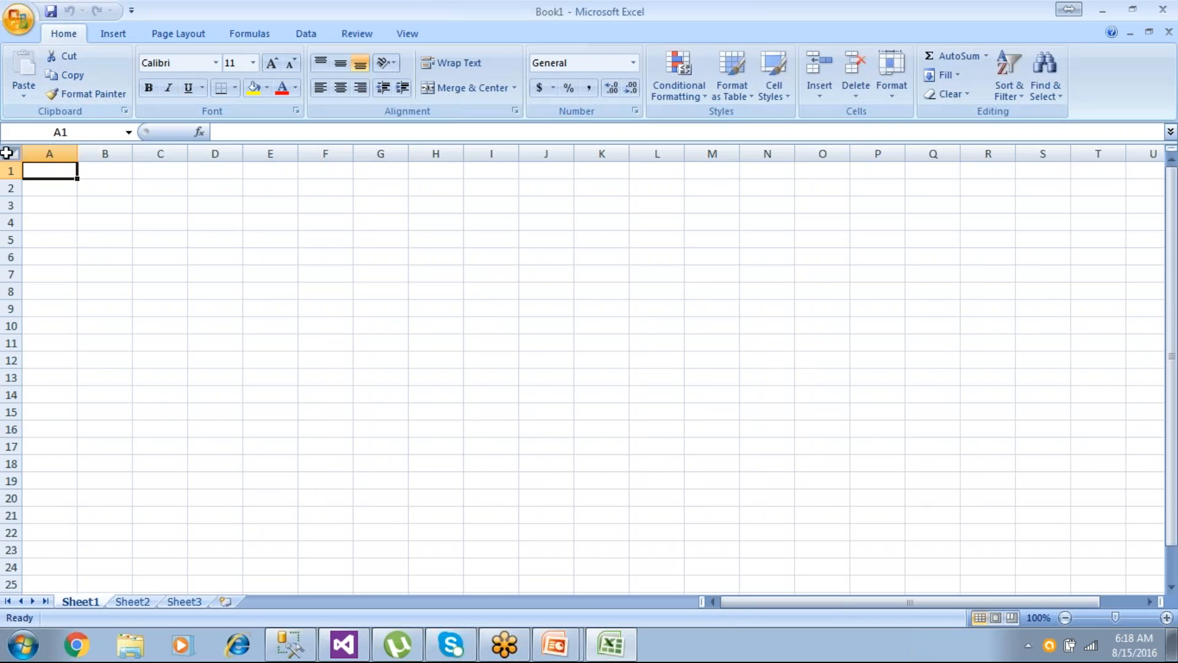
- Center-align all cells of the sheet and enter the table title emp in C3
left_click(10, 154)
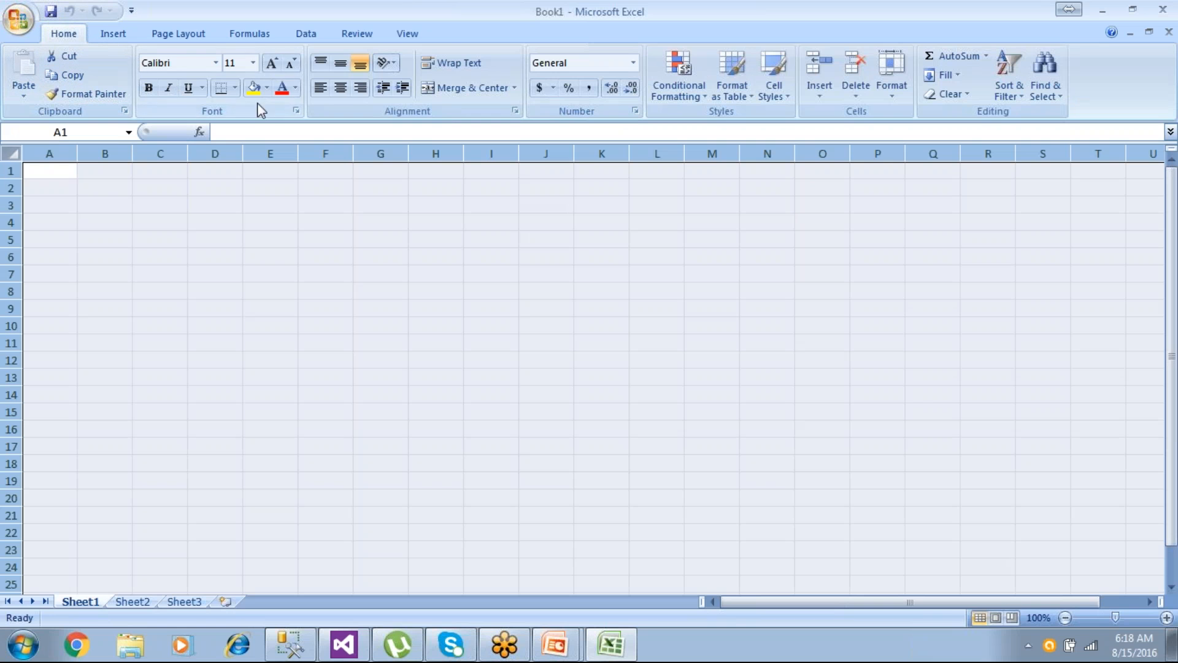
left_click(341, 89)
left_click(157, 205)
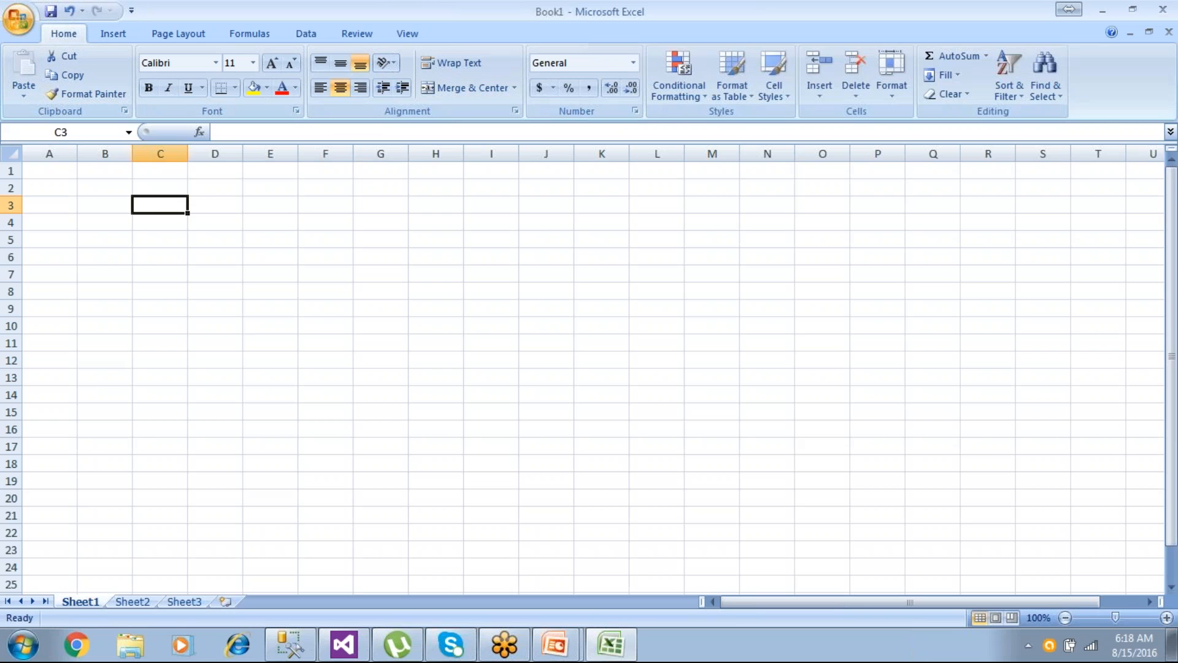
type("emp")
key("Tab")
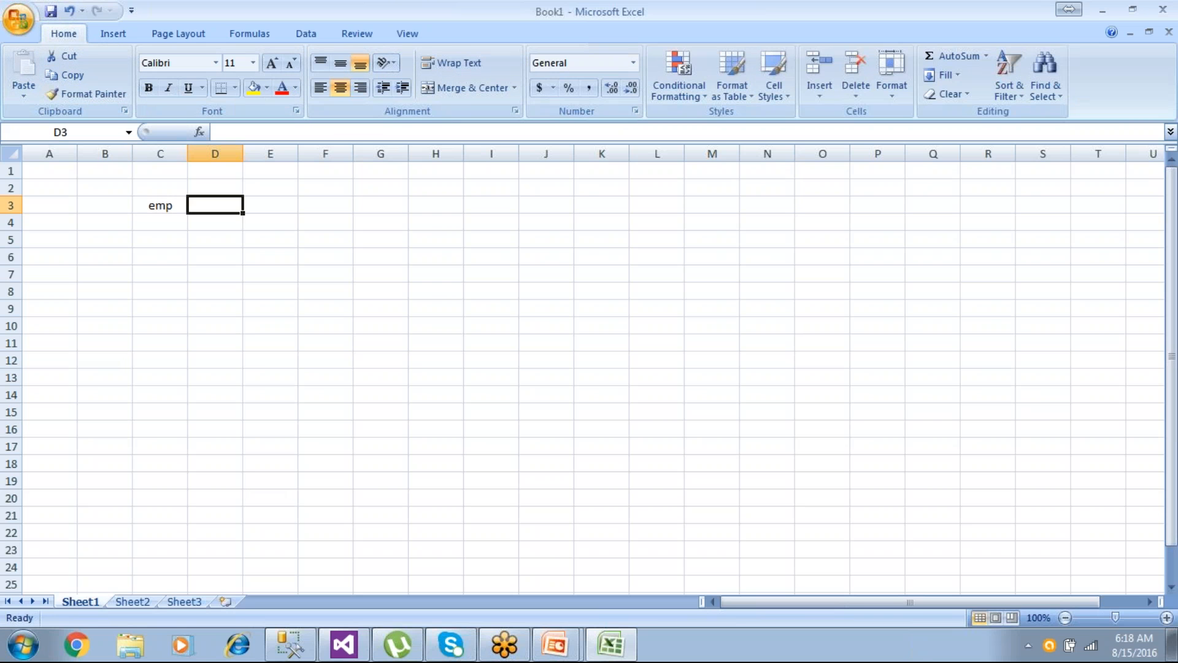
- Enter the column headers eid, name and salary in D5:F5 and fill them yellow
key("Down")
key("Down")
type("eid")
key("Right")
type("nm")
key("BackSpace")
type("ame")
key("Tab")
type("sala")
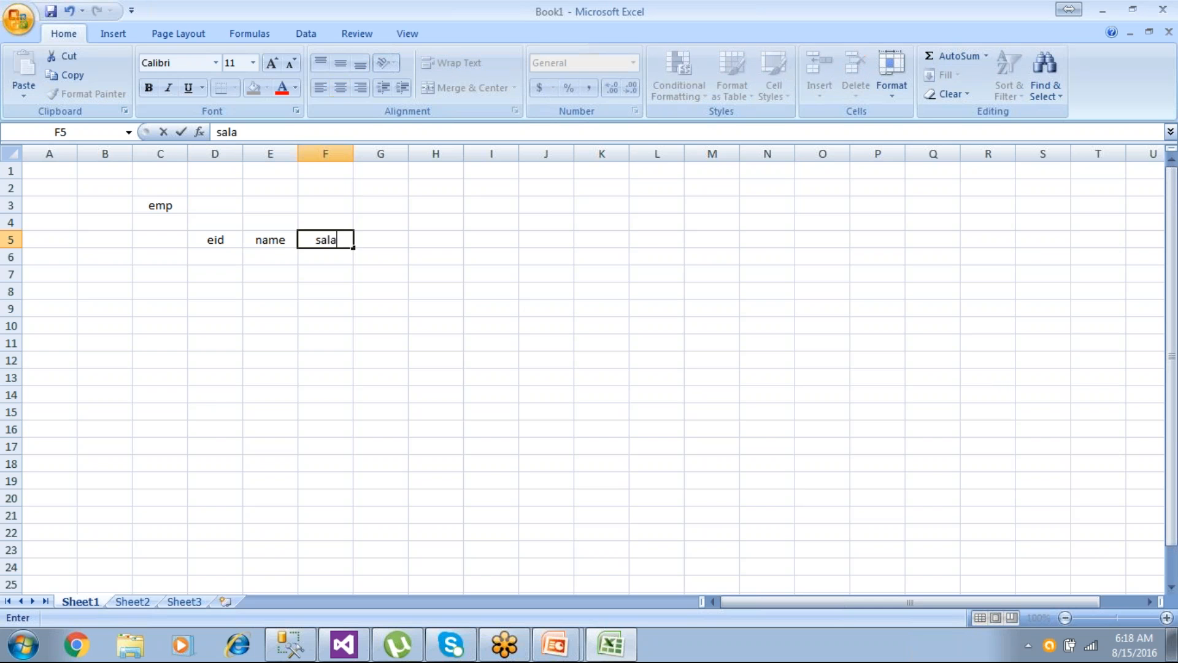
type("ry")
key("Return")
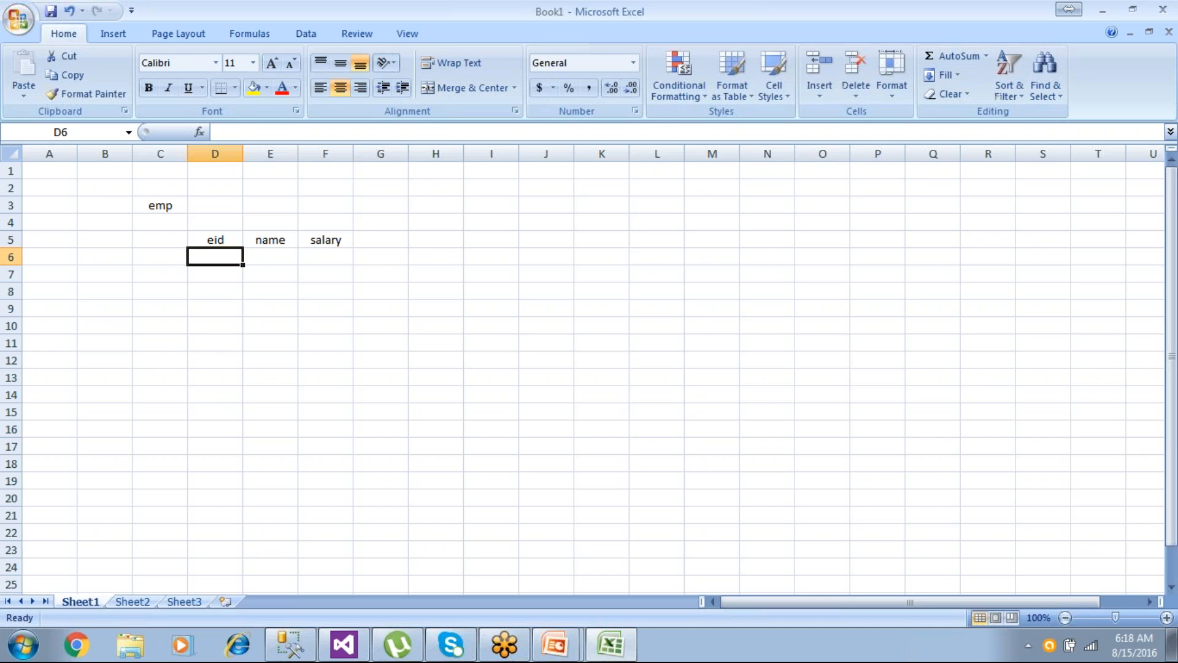
left_click_drag(205, 238, 325, 240)
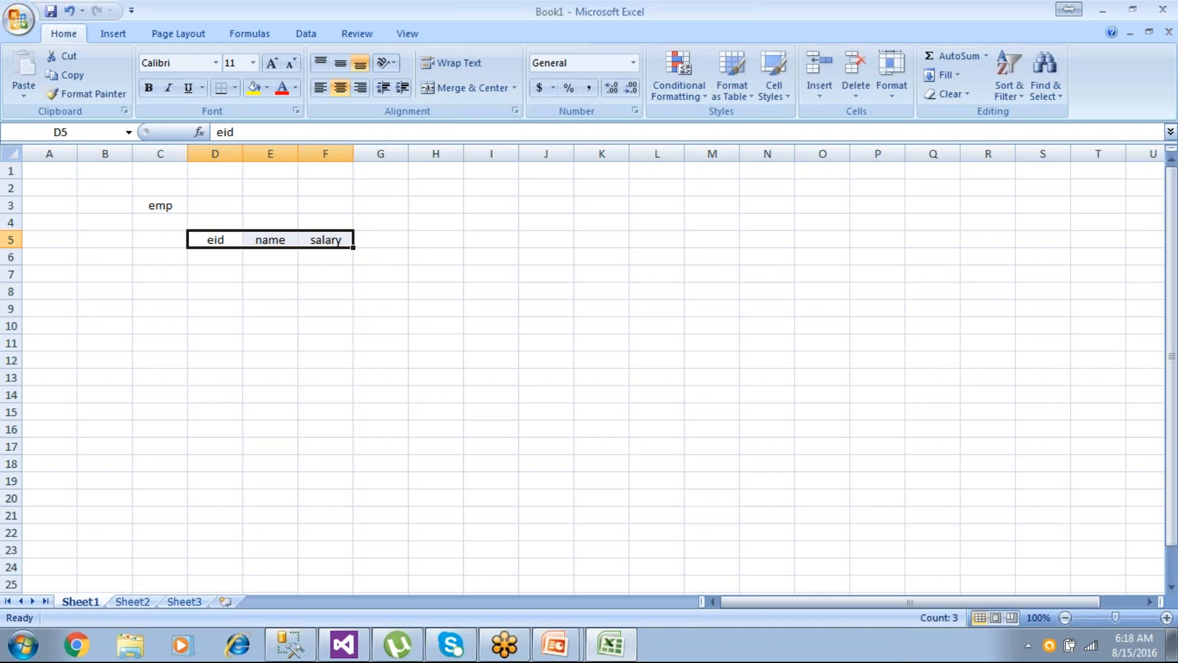
left_click(253, 86)
- Enter the first record in row 6 with eid 1, the employee's name and salary 1000, and start row 7 with eid 2
left_click(218, 256)
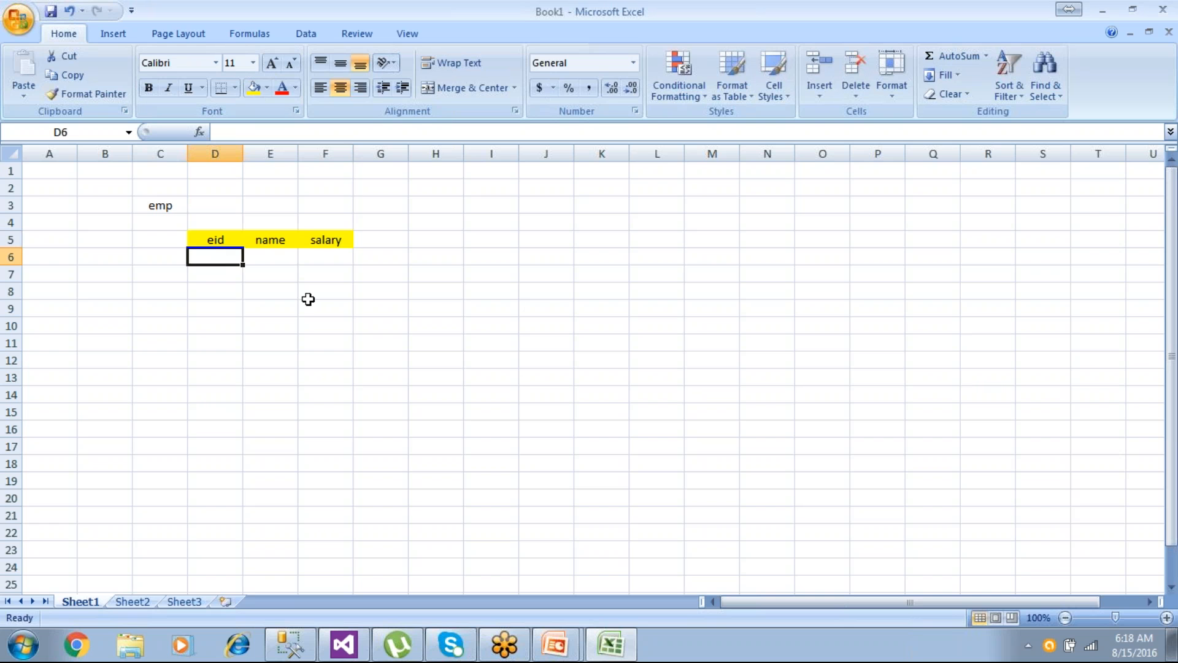
type("1")
key("Tab")
type("John")
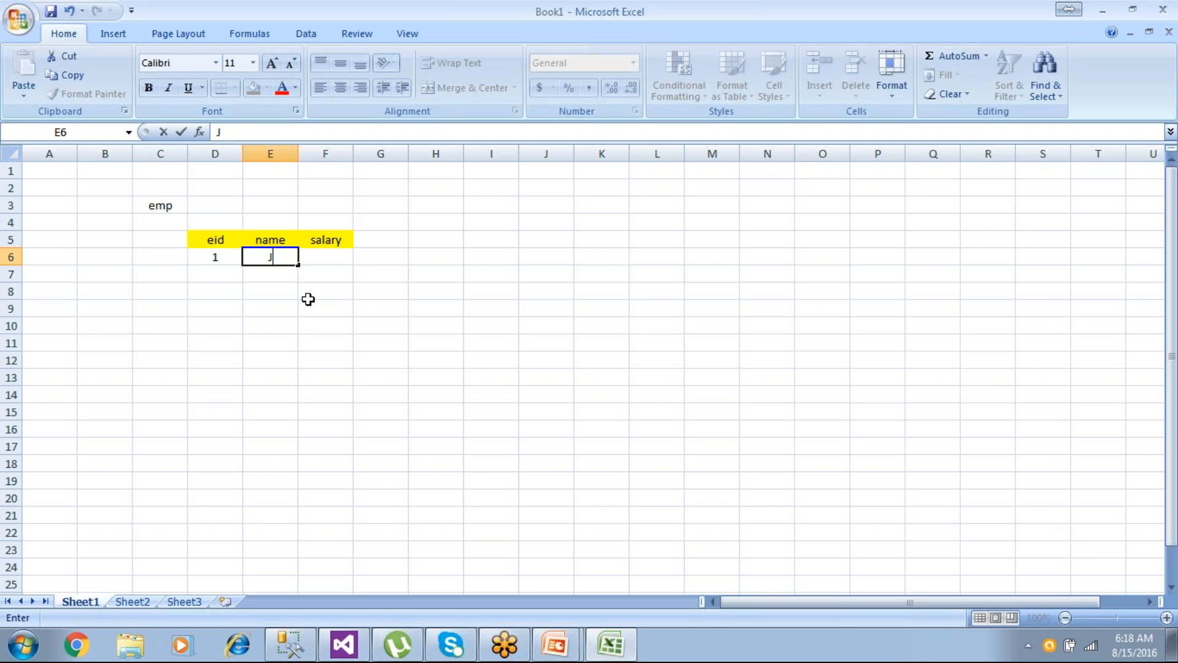
key("Tab")
type("1000")
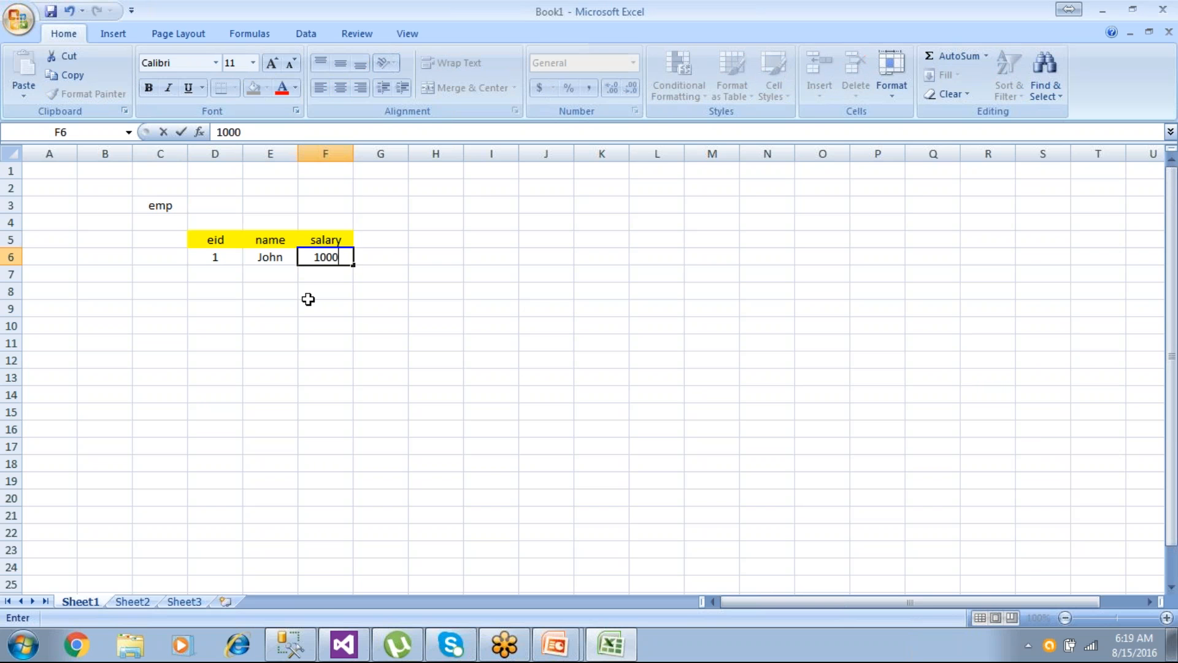
key("Return")
type("2")
key("Tab")
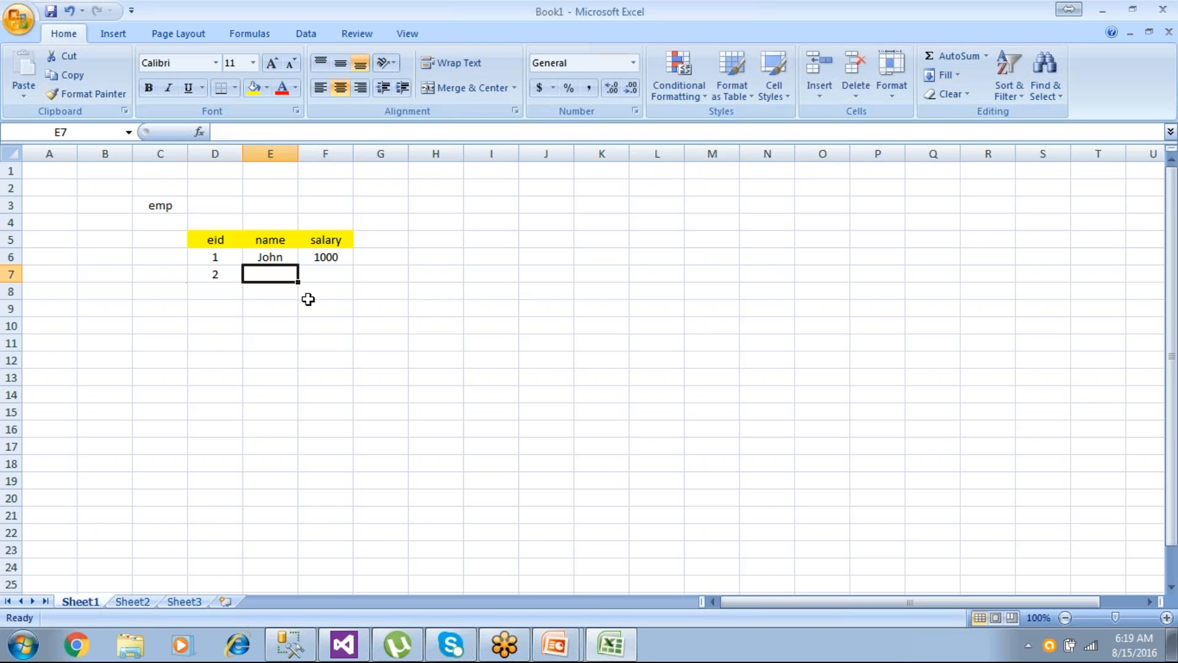
- Replace the salary header in F5 with Gender and enter M for the first employee in F6
left_click(376, 241)
type("G")
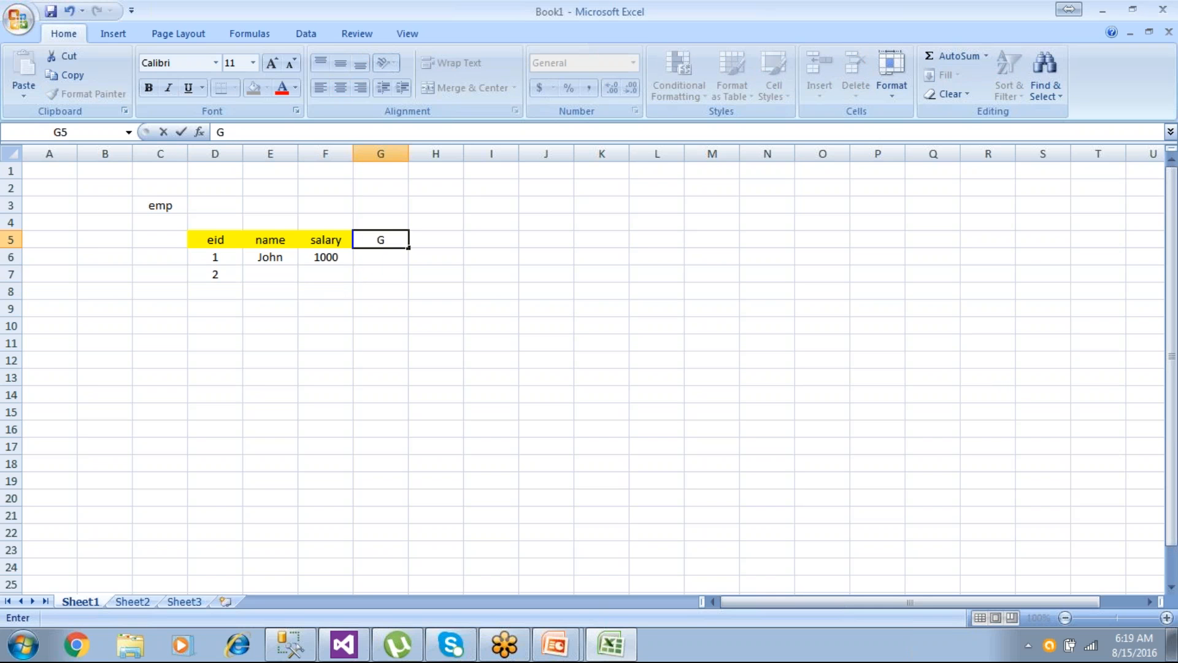
left_click(322, 242)
type("Gender")
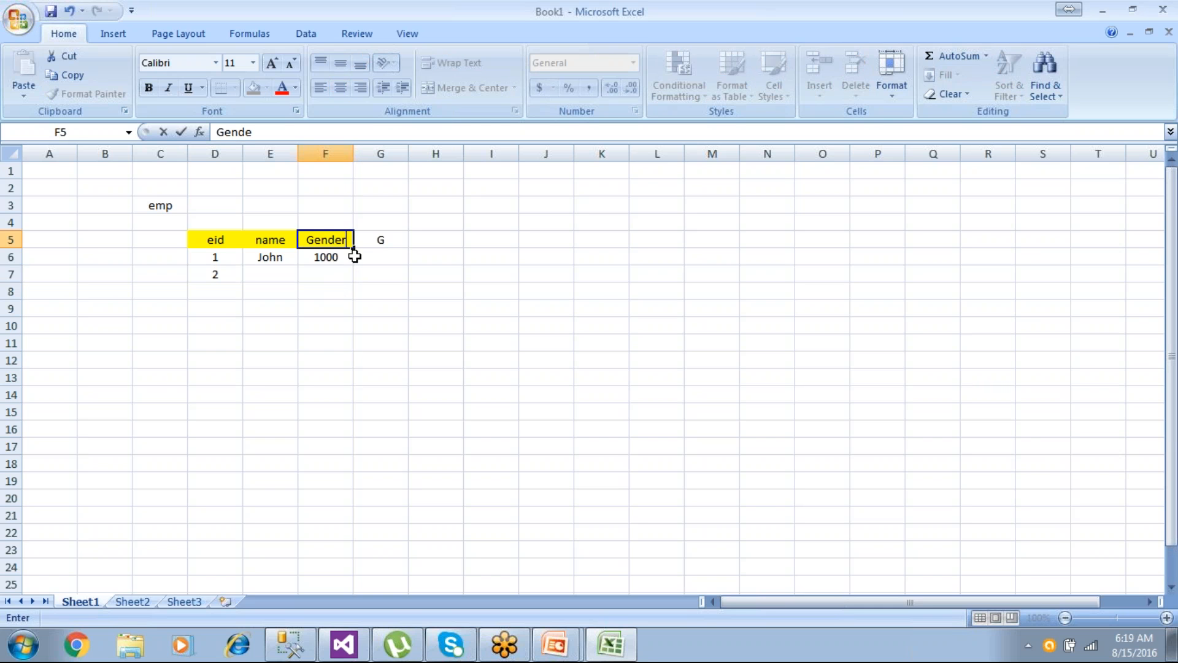
key("Return")
type("M")
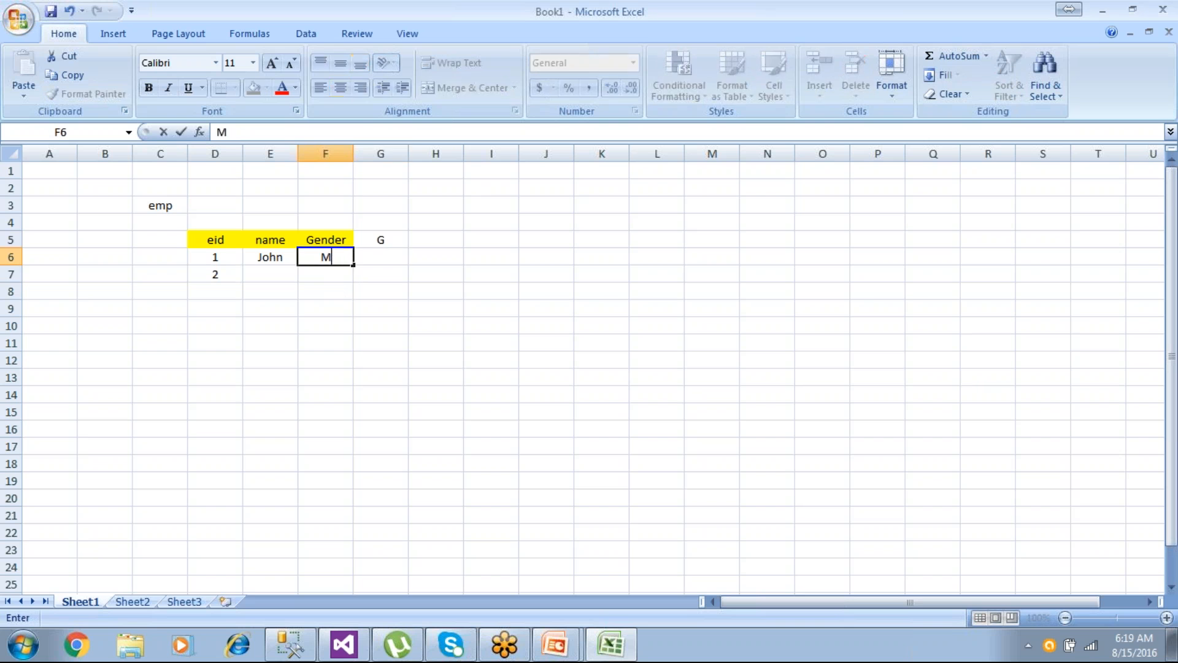
key("Tab")
- Enter the headers Salary in G5 and City in H5, and fill both cells yellow
key("Up")
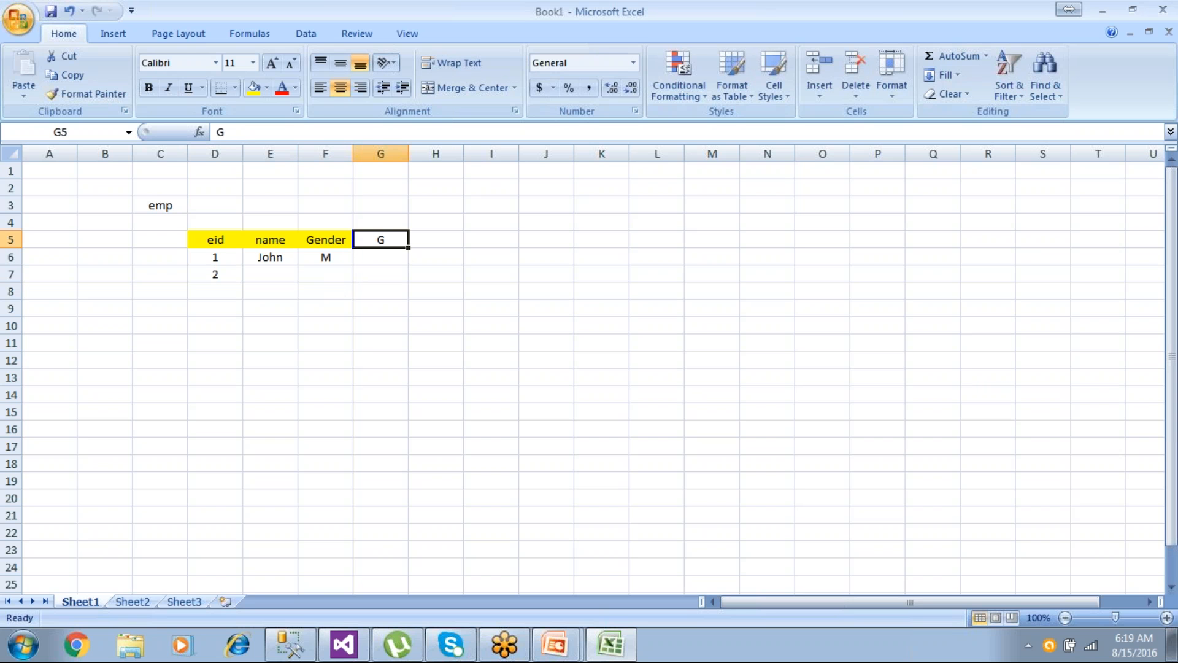
type("Sala")
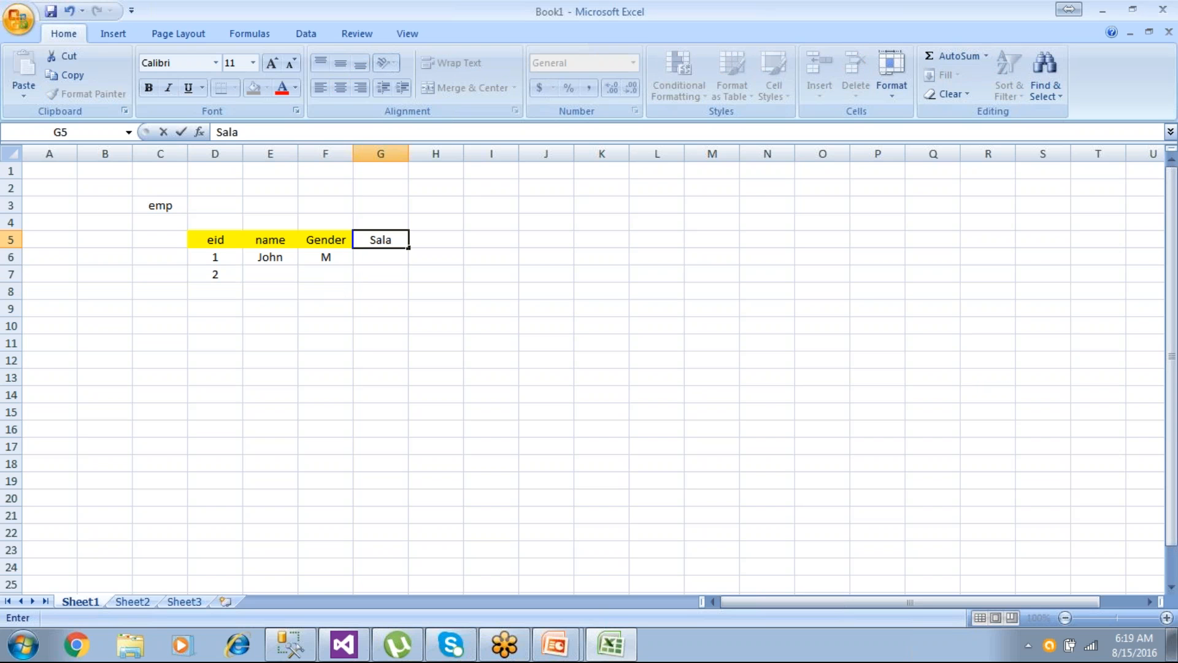
type("ry")
key("Tab")
type("Ci")
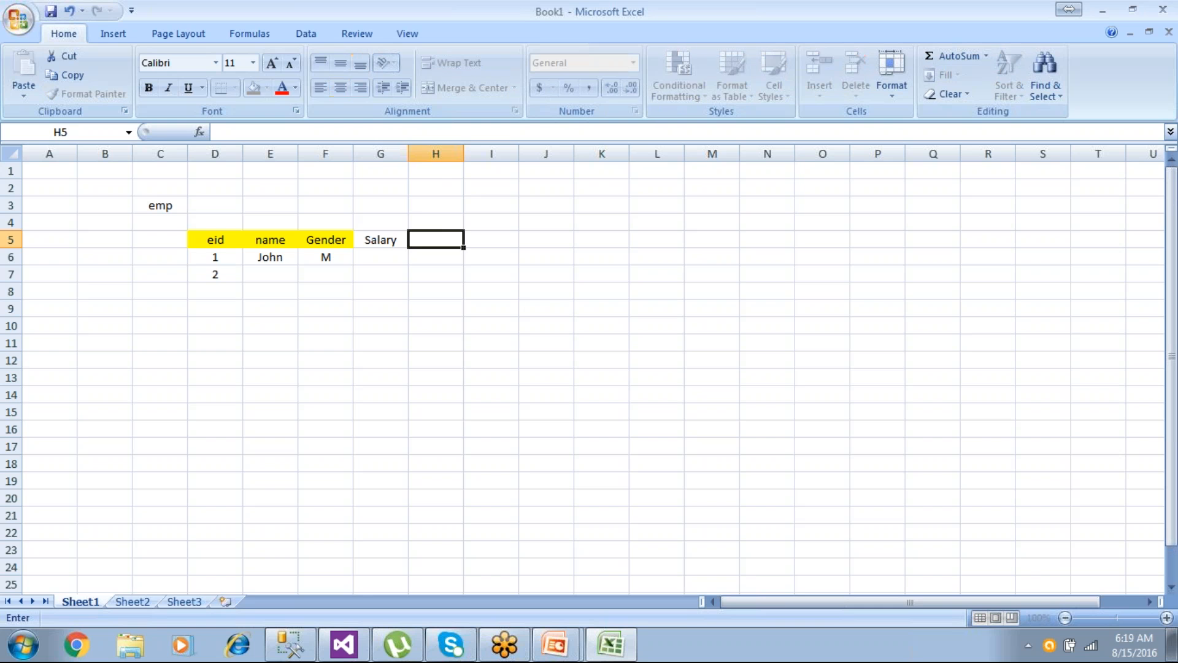
type("ty")
key("Return")
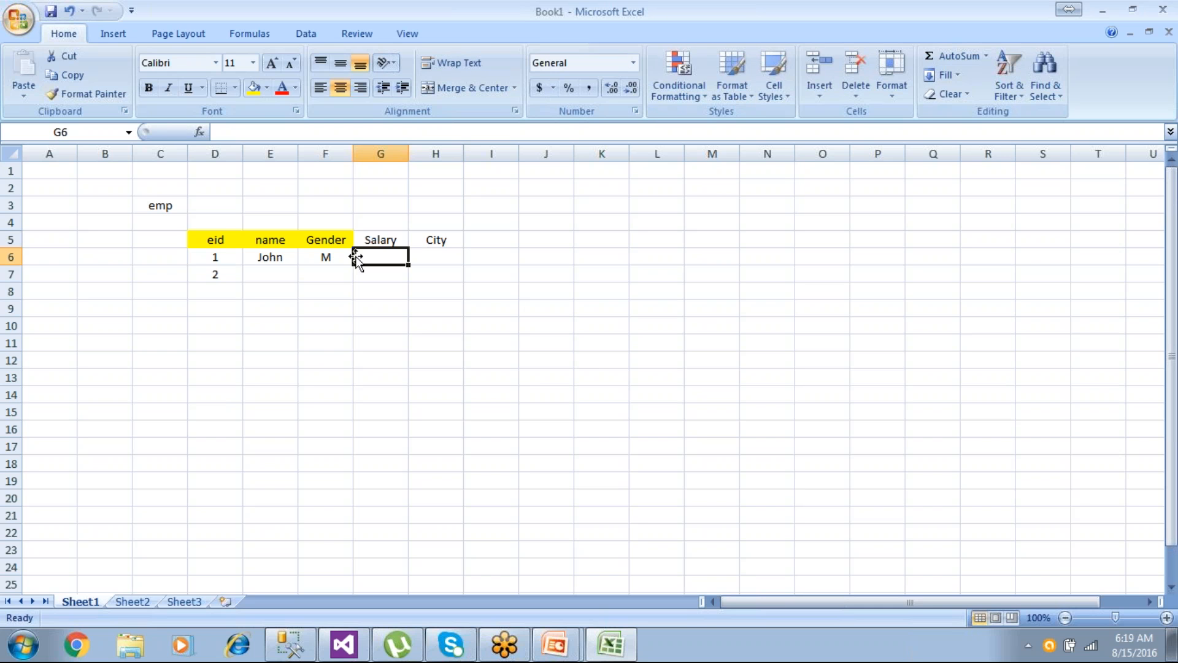
left_click_drag(358, 239, 430, 239)
left_click(253, 87)
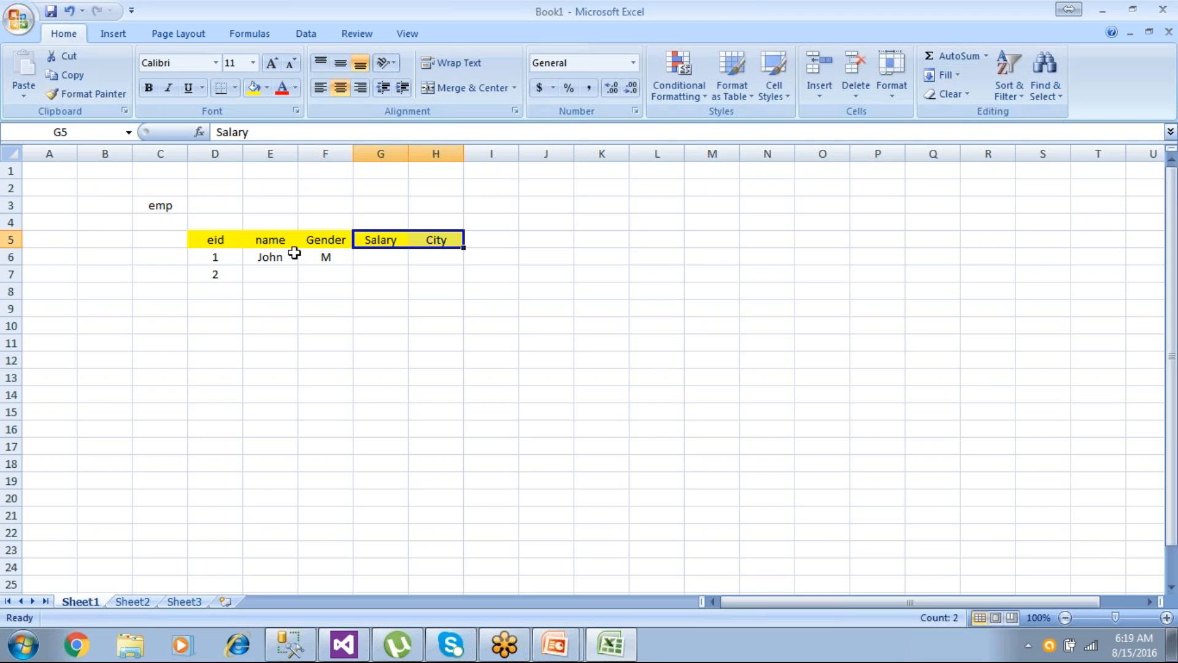
- Replace the City header in H5 with Country
left_click(372, 258)
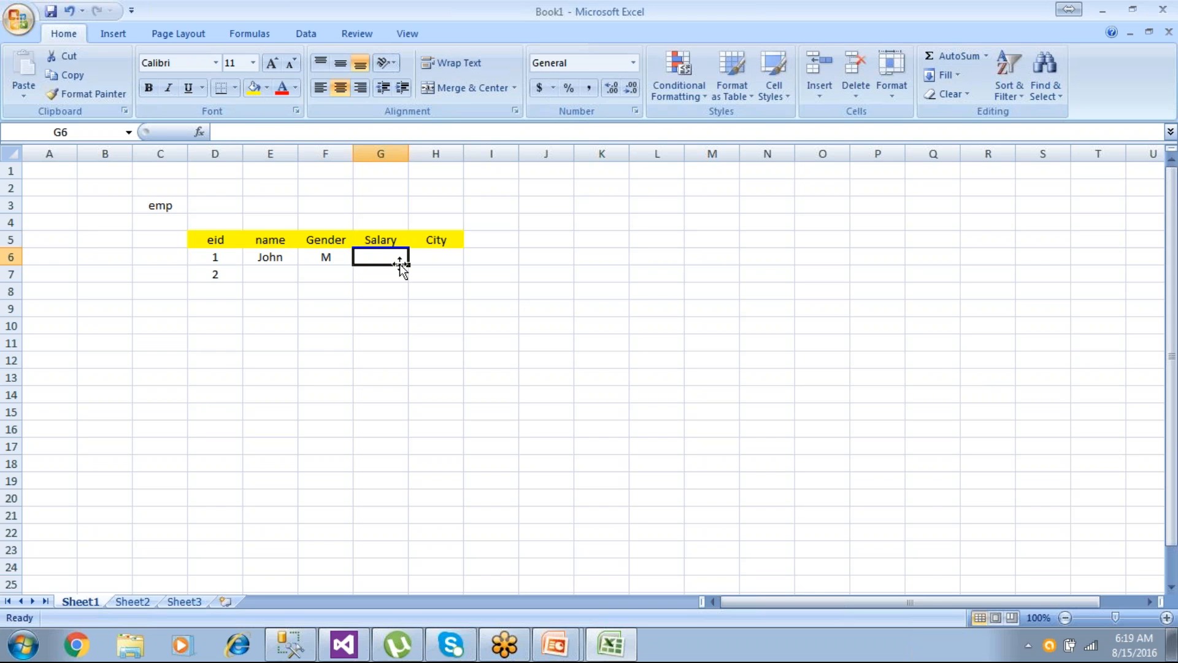
left_click(447, 239)
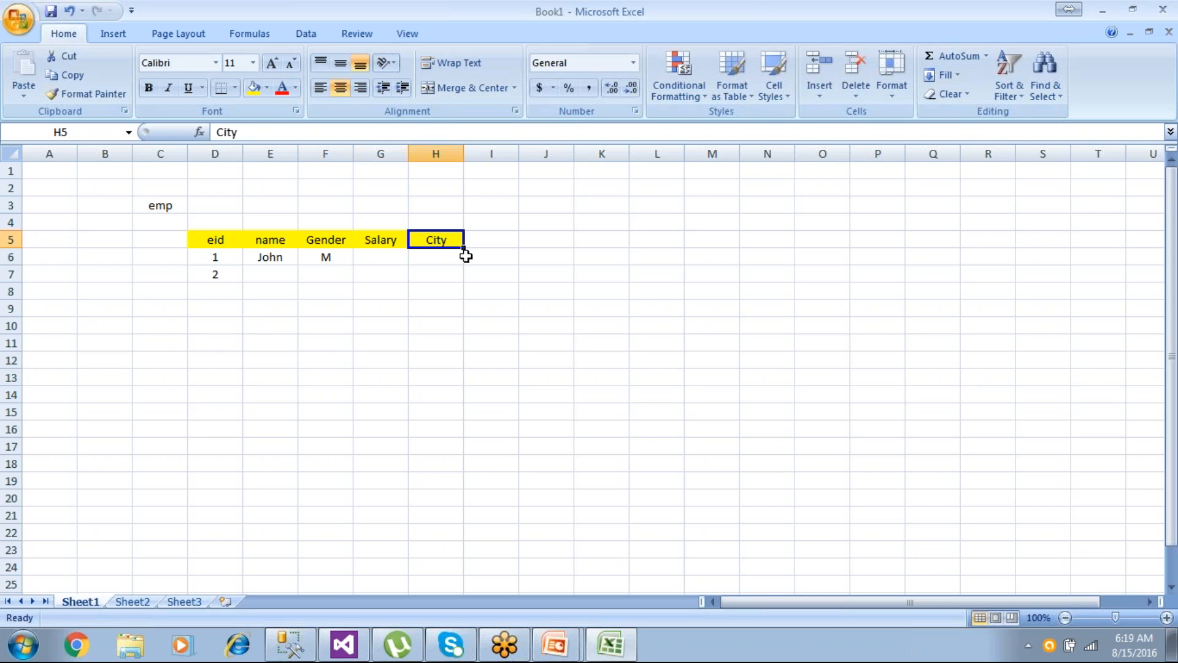
type("Cour")
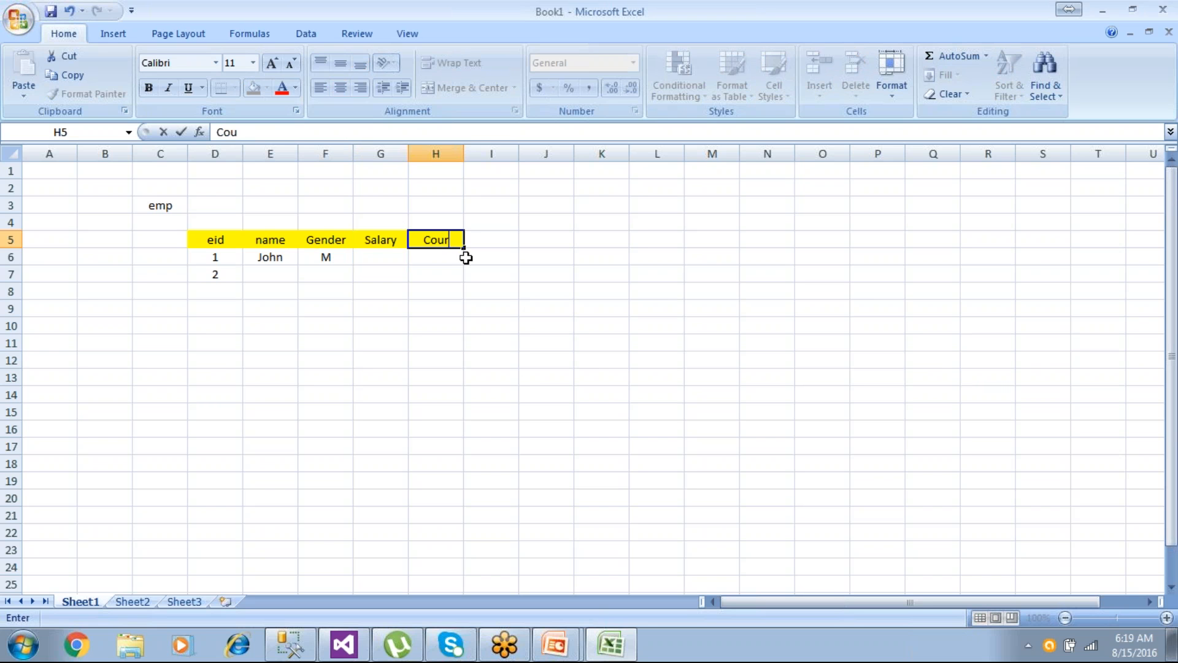
key("BackSpace")
type("ntry")
key("Return")
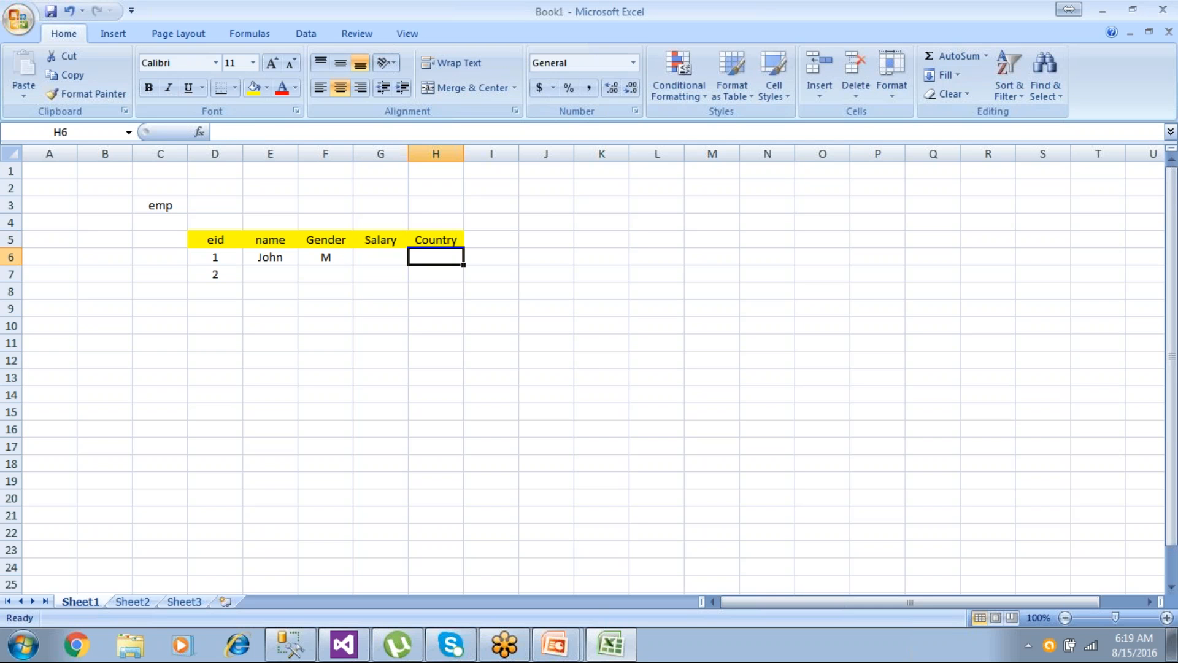
- Complete the first employee's row with a Salary of 1000 and the Country US
left_click(381, 257)
type("10000")
key("Tab")
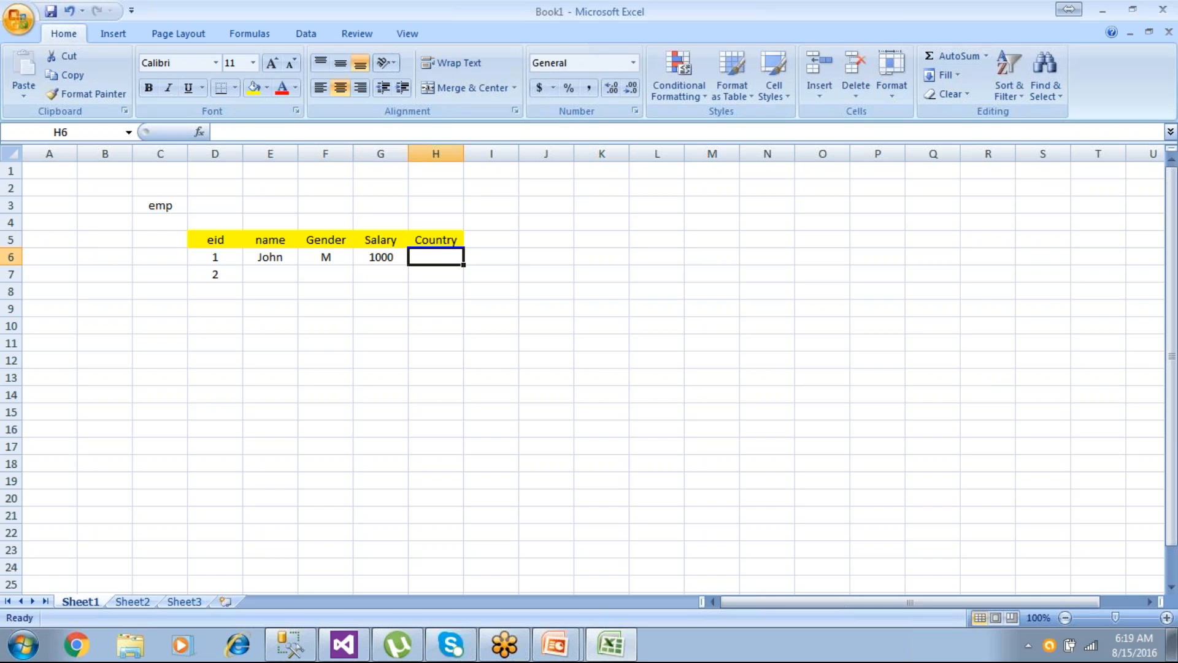
type("US")
key("Return")
- Complete the second record in row 7 with the employee's name, gender M, salary 2000 and country India
key("Left")
key("Left")
type("Bjas")
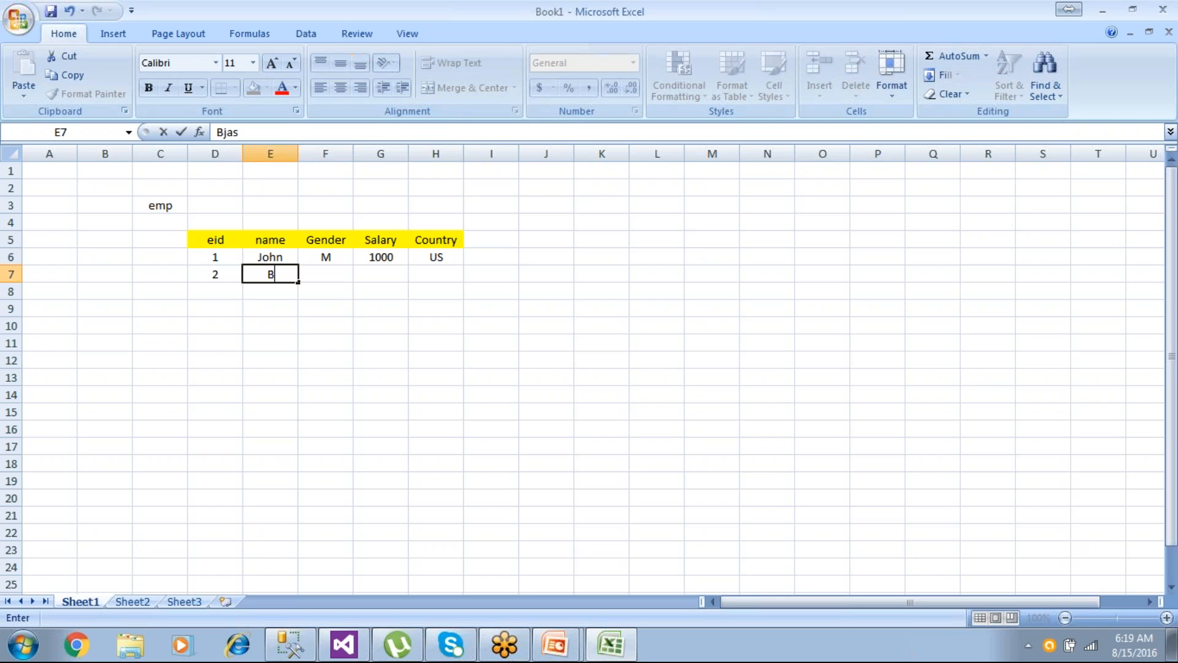
type("haskar")
key("Tab")
type("M")
key("Tab")
type("2000")
key("Tab")
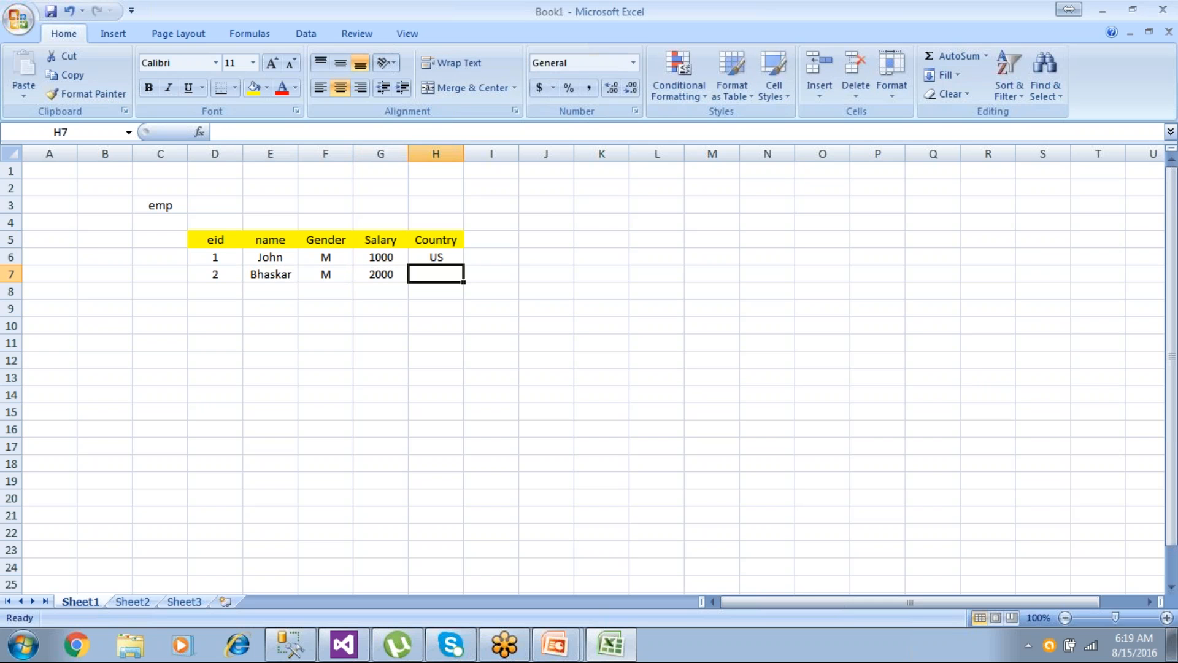
type("India")
key("Return")
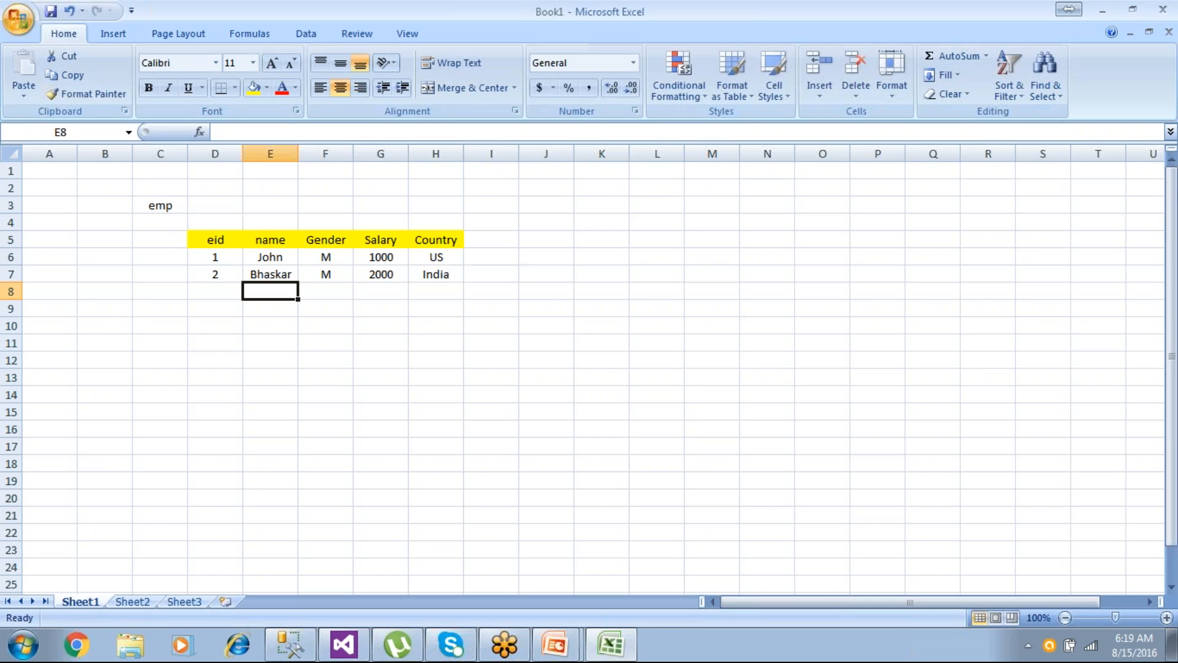
- Start the third record in row 8 with eid 3 and the employee's name
key("Left")
type("3")
key("Tab")
type("Ra")
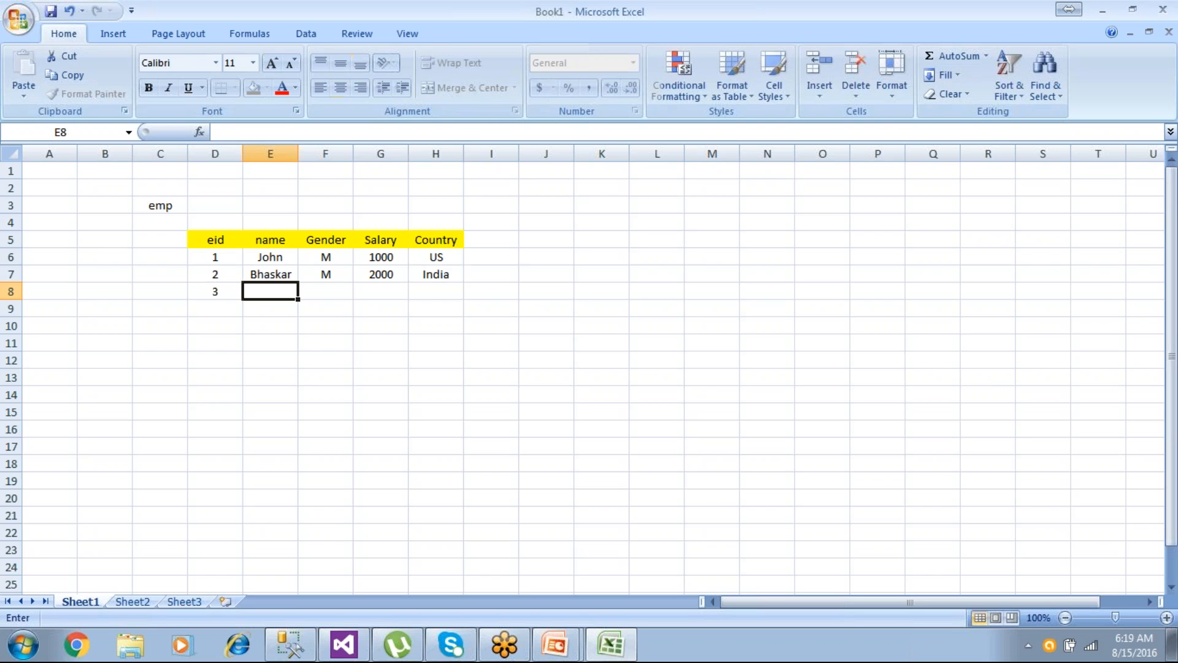
type("vi")
key("Tab")
key("Left")
type("Anu")
key("Tab")
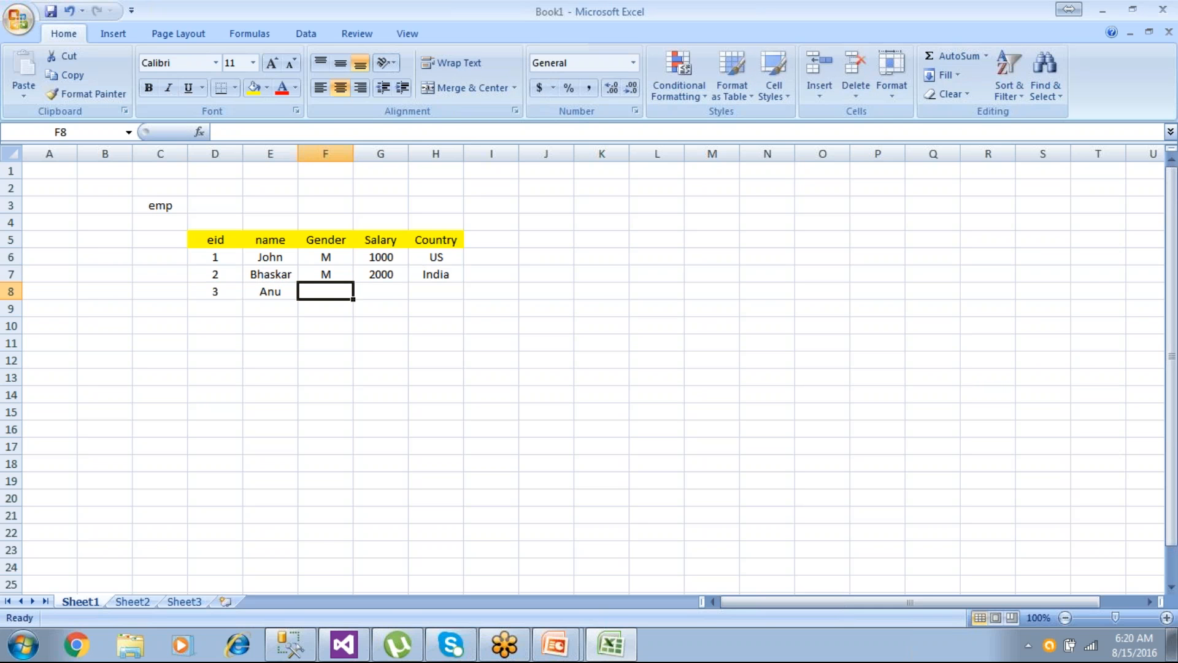
- Complete the third record in row 8 with gender F, salary 3000 and country US
type("F")
key("Tab")
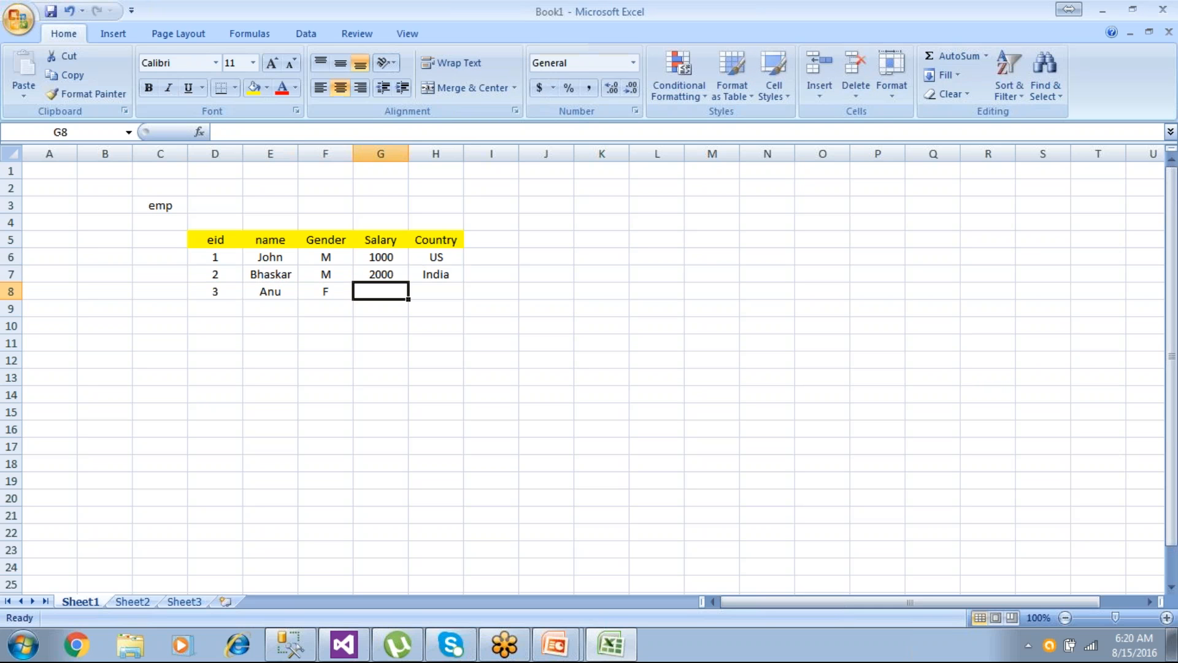
type("3000")
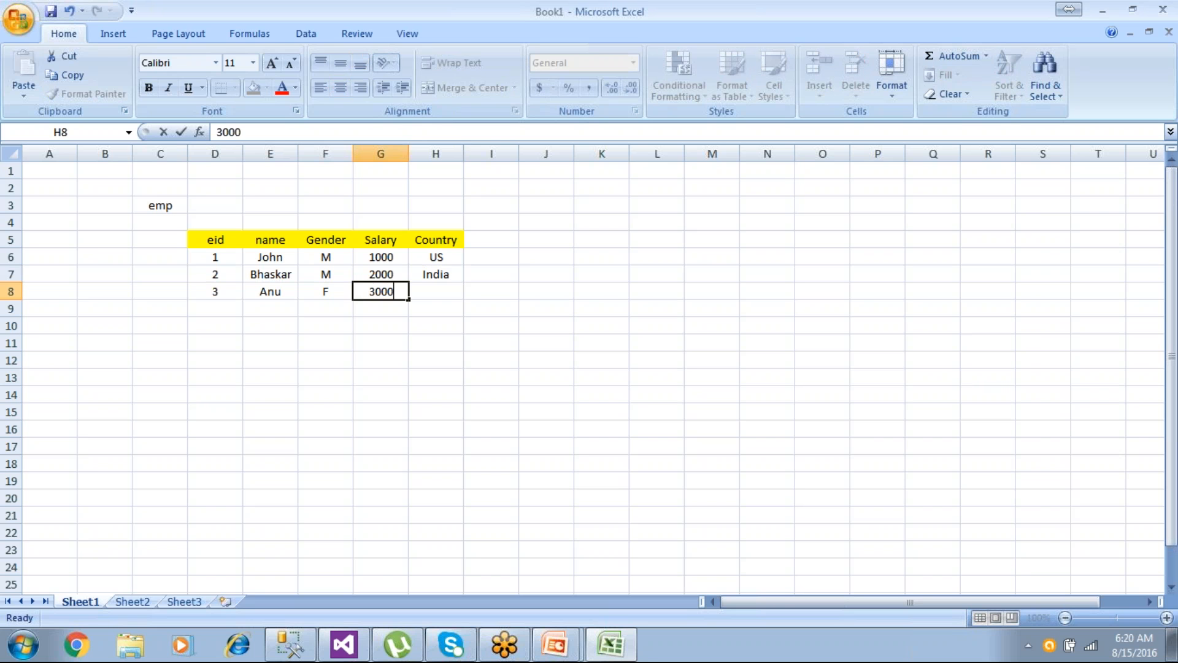
key("Tab")
type("US")
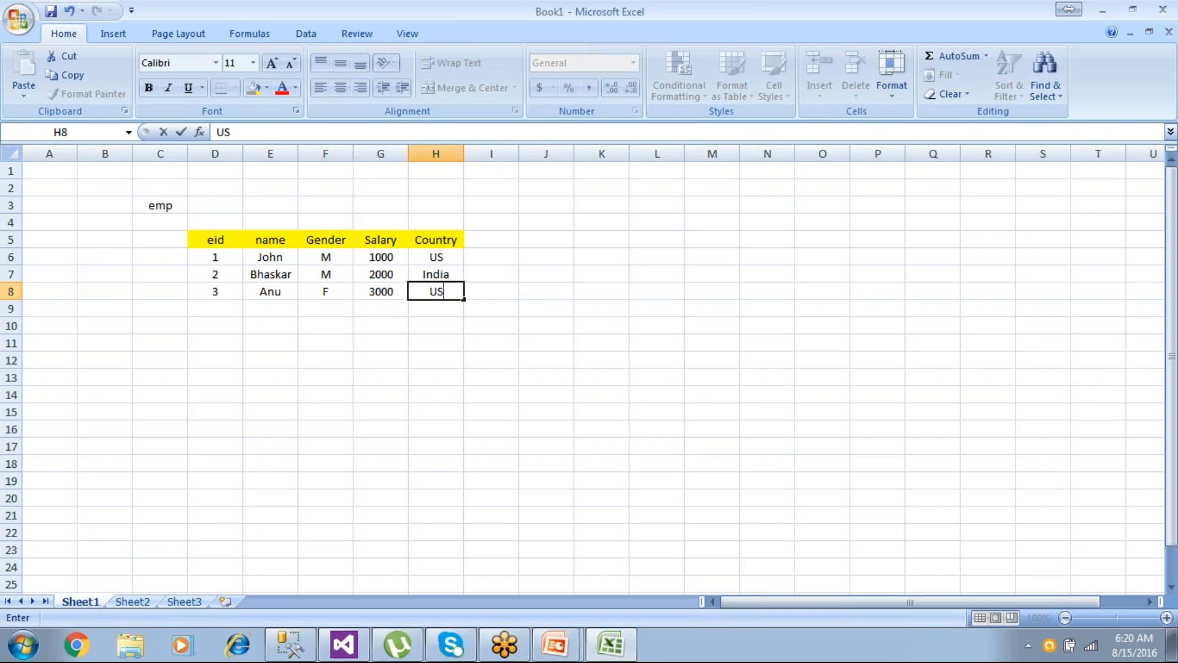
key("Return")
left_click(362, 395)
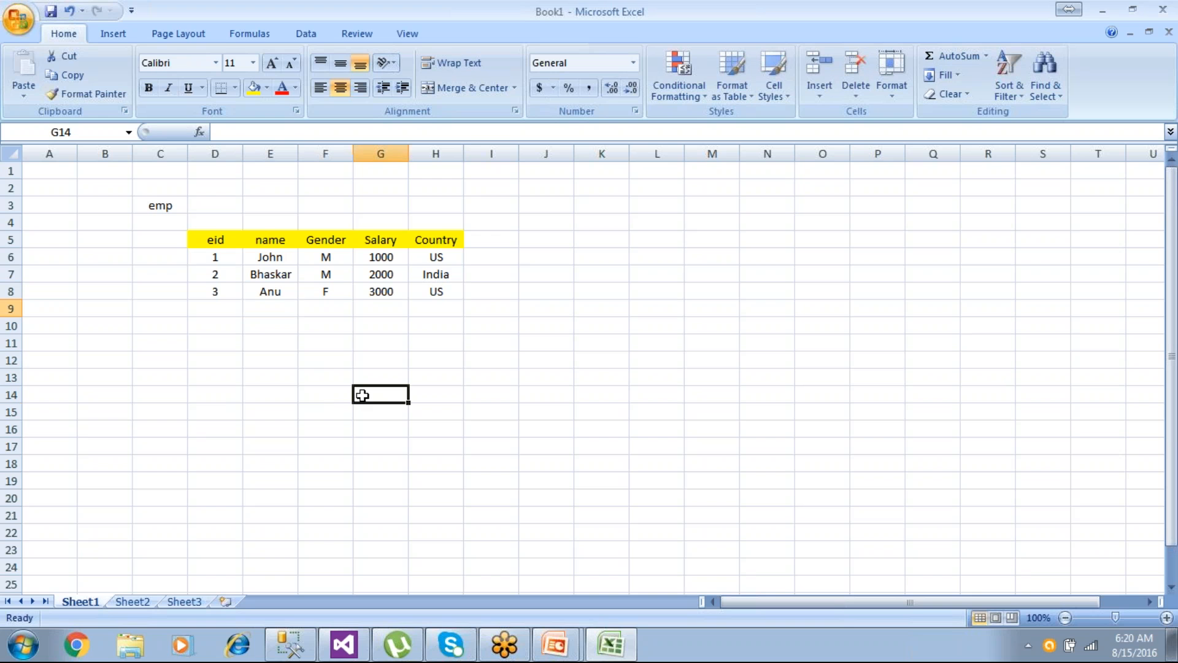
- Copy the emp table's header row D5:H5 and paste it starting at cell K5
left_click(196, 239)
left_click_drag(302, 244, 437, 241)
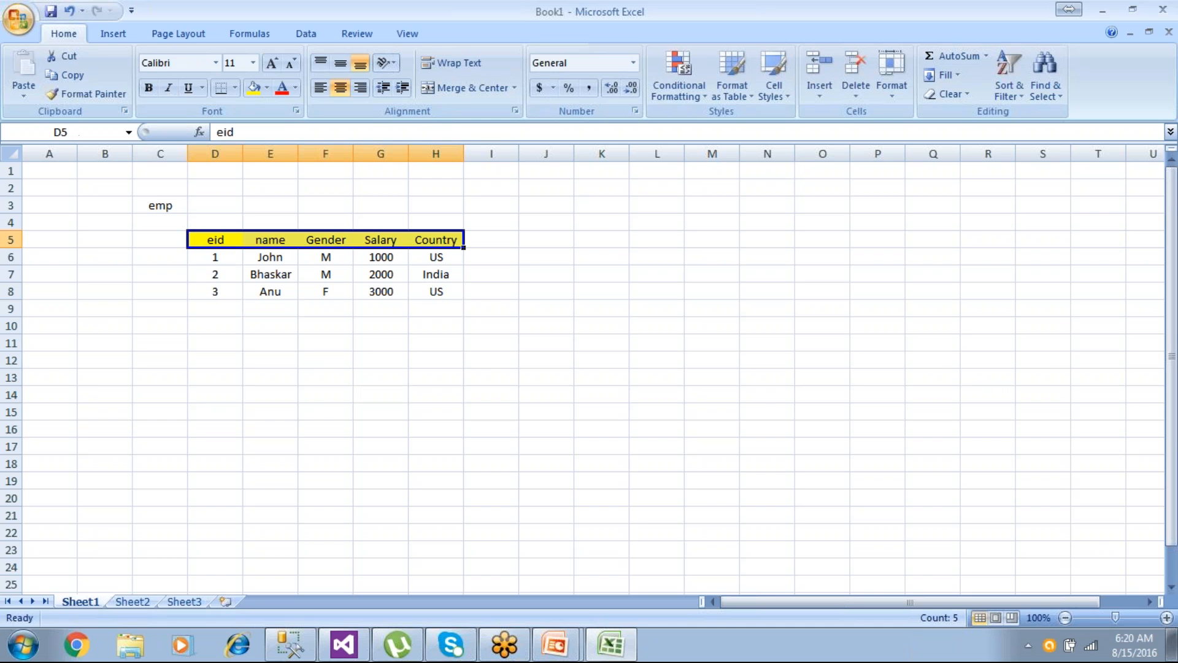
key("ctrl+c")
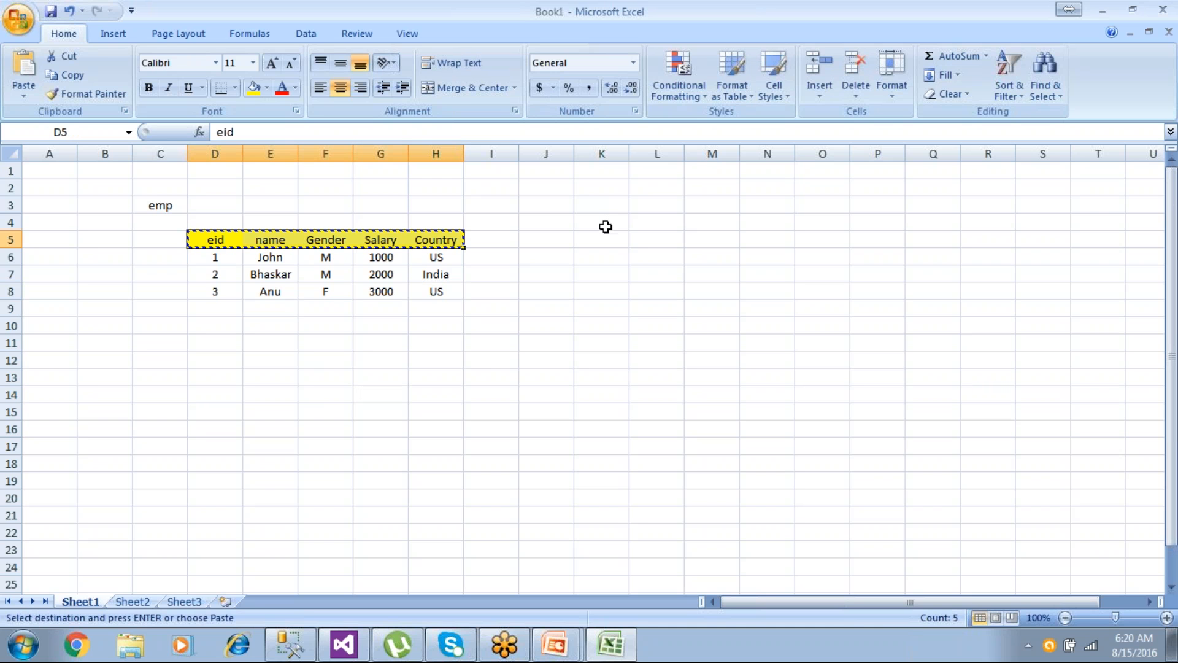
left_click(599, 238)
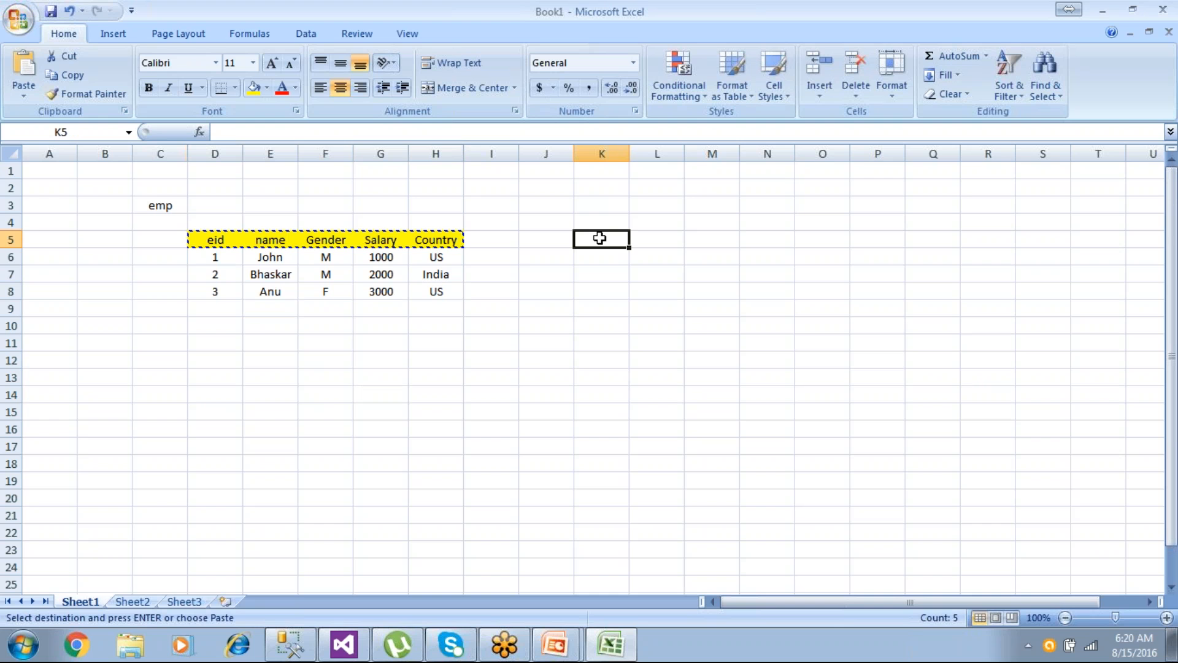
key("ctrl+v")
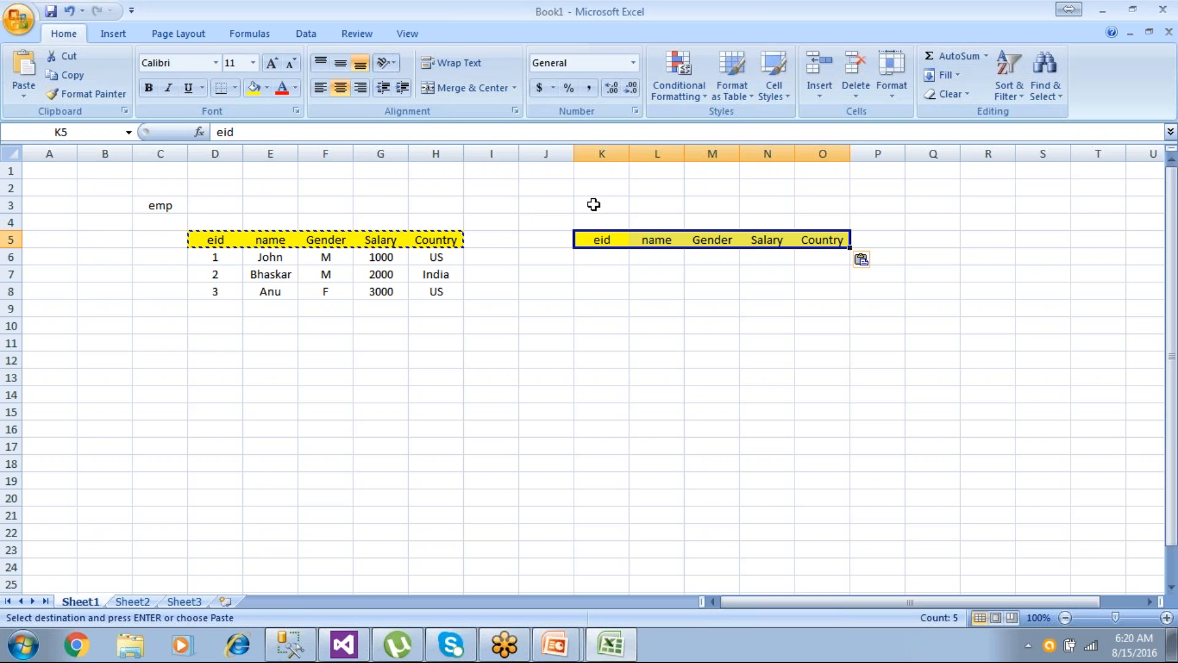
- Label the emp table OLTP in cell E3 and fill that cell green
left_click(286, 204)
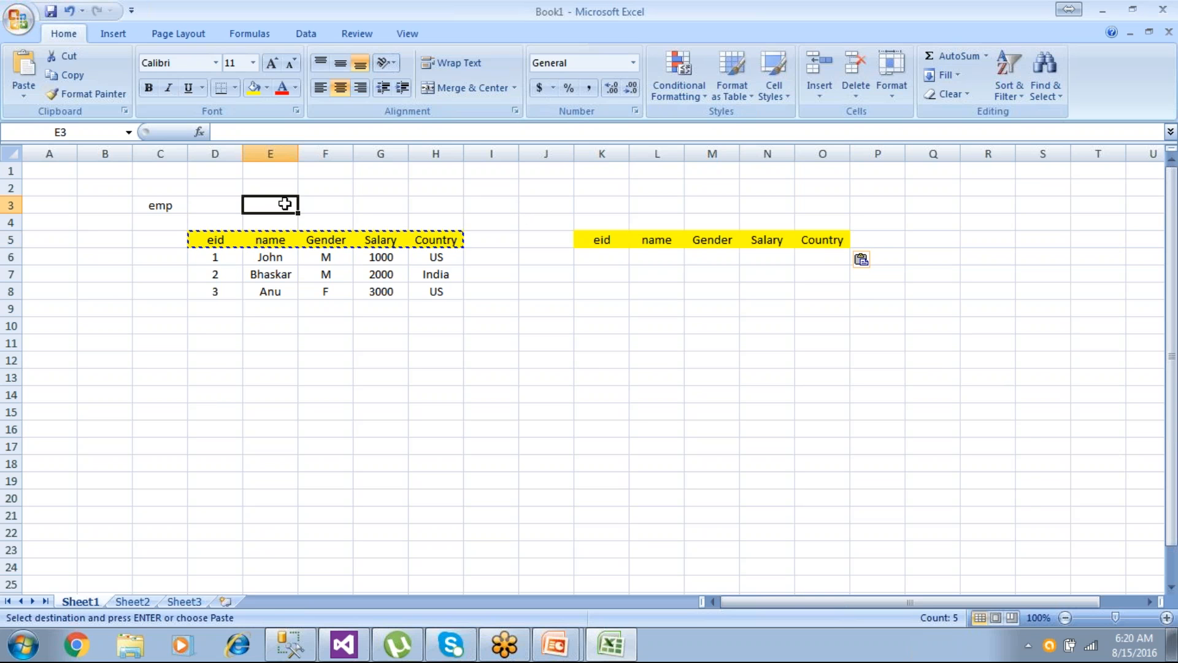
type("OLTP")
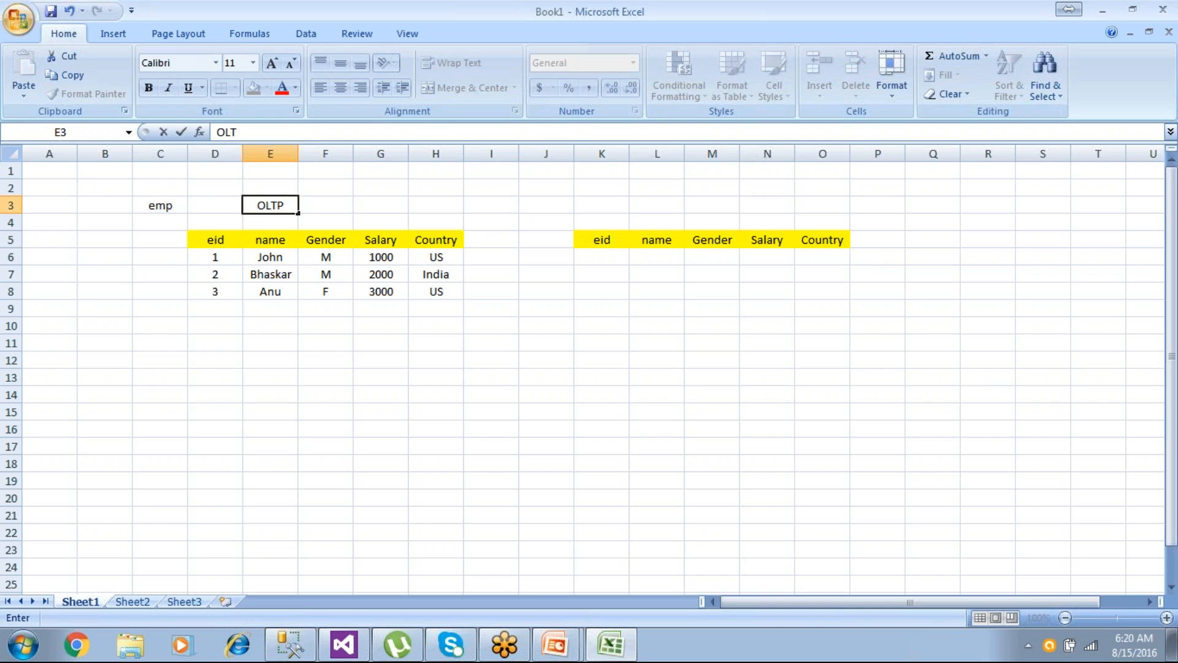
left_click(247, 462)
left_click(288, 209)
left_click(267, 87)
left_click(310, 216)
left_click(507, 407)
- Enter OLAP above the copied header's Gender column in row 3 and fill the cell green
left_click(698, 206)
type("OLAP")
left_click(749, 363)
left_click(711, 203)
left_click(253, 88)
left_click(589, 445)
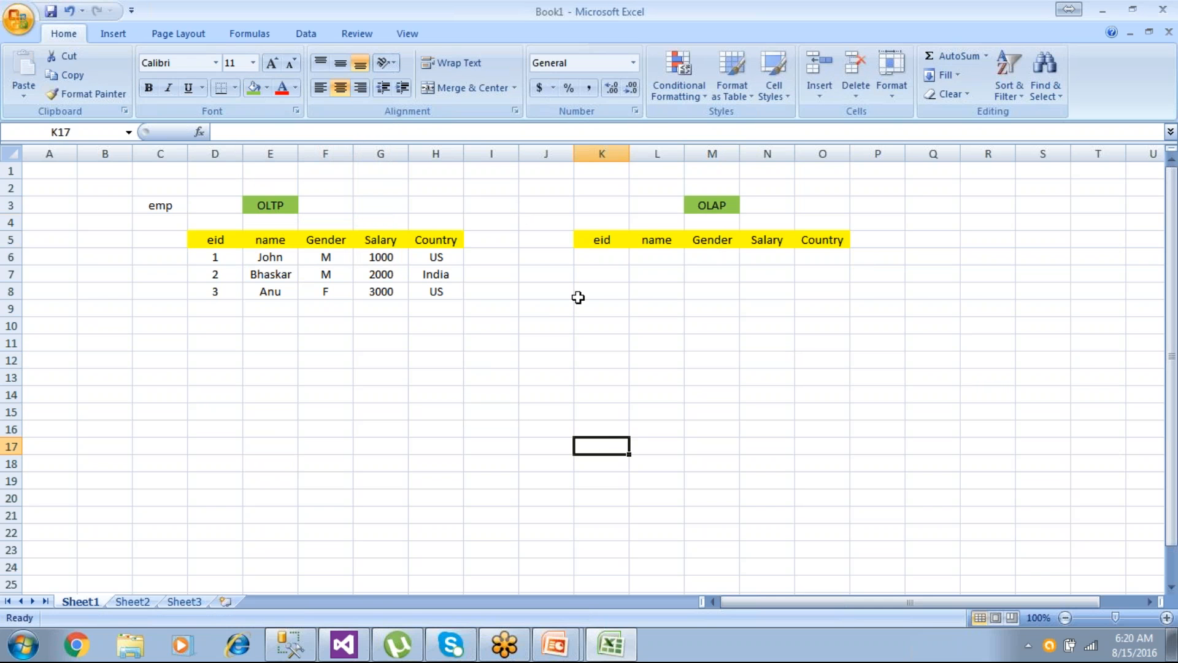
- Name the second table emp_dest in cell J3 and widen column J slightly to fit the text
left_click(559, 206)
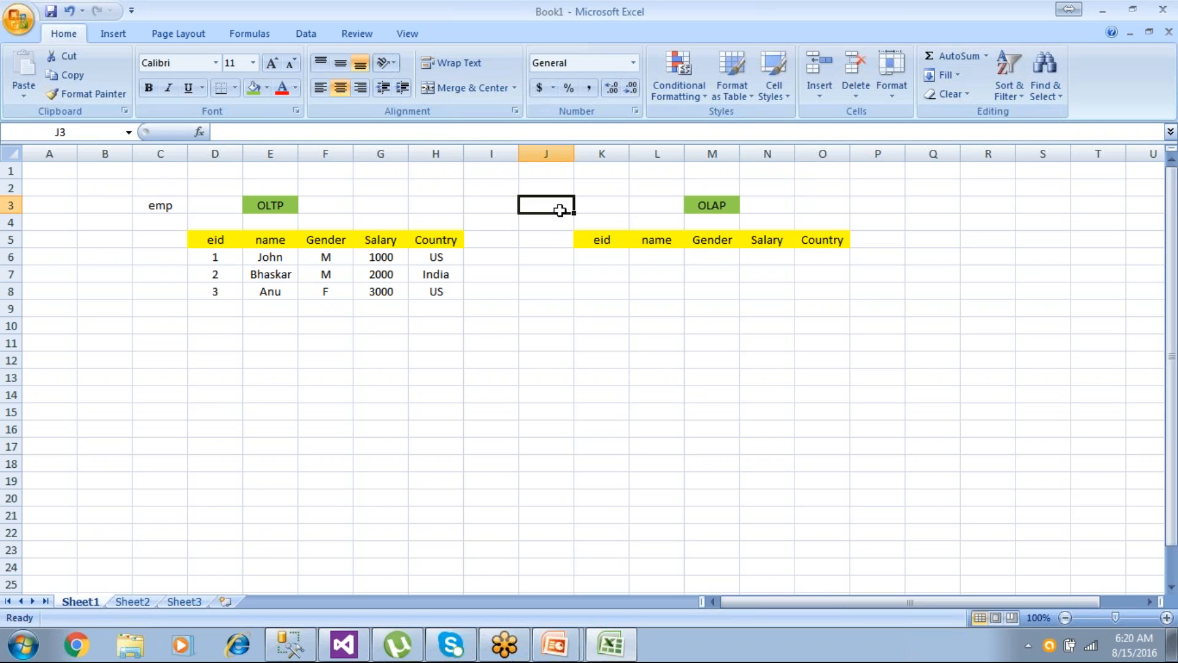
type("emp_d")
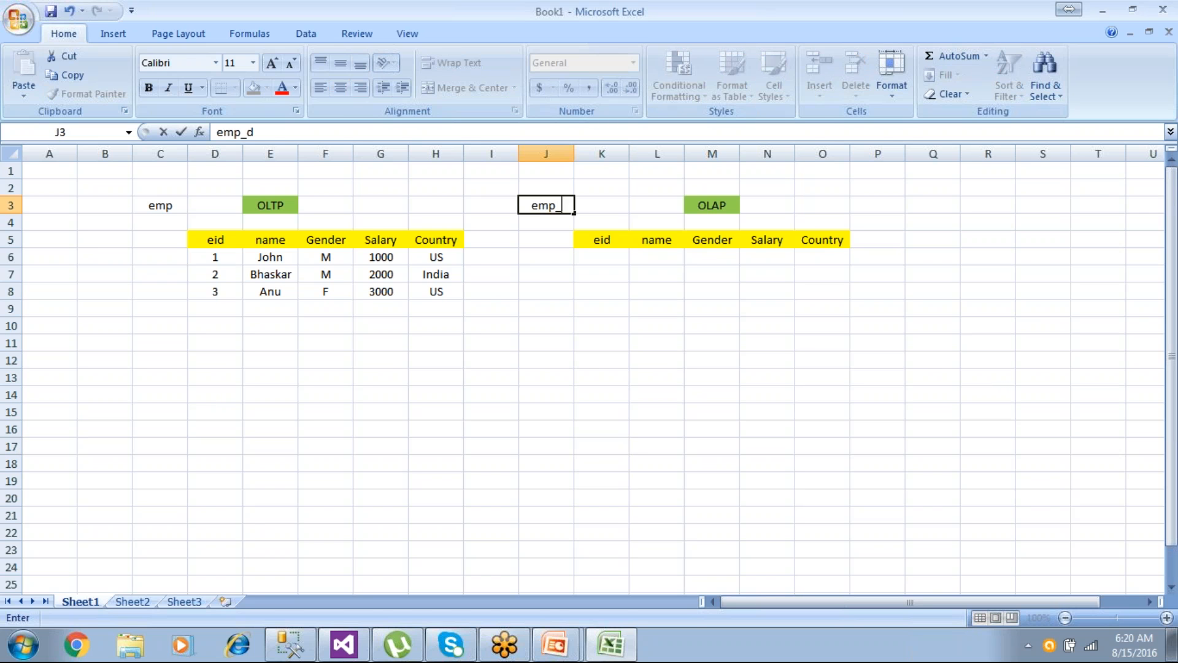
type("est")
key("Return")
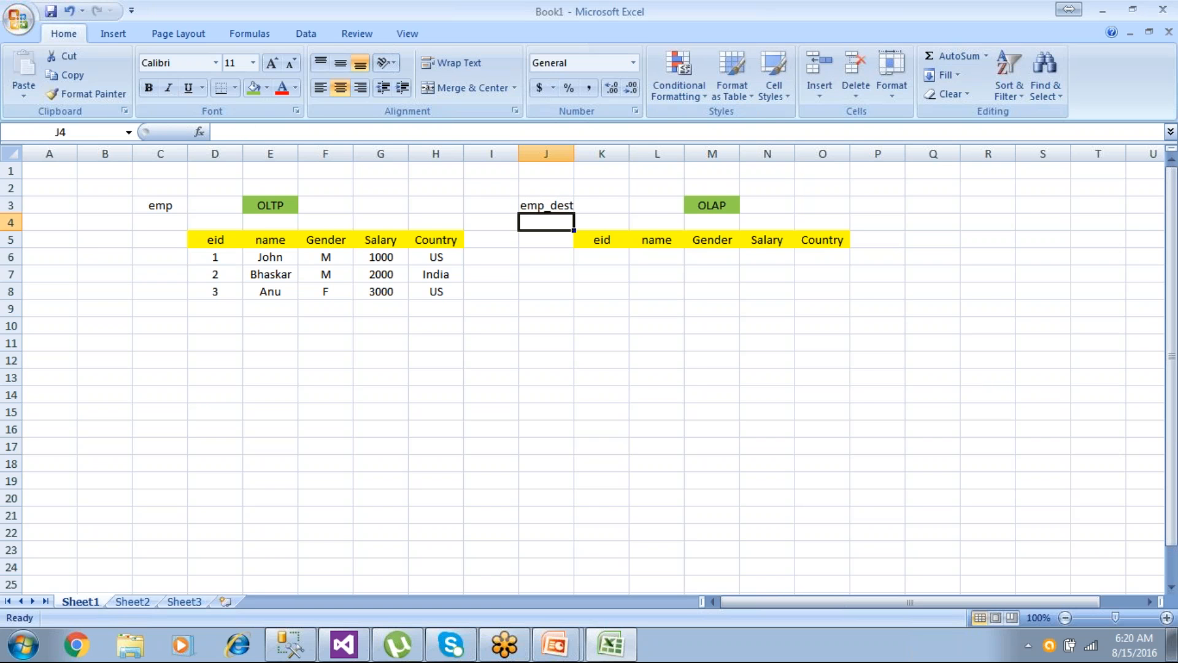
left_click_drag(574, 154, 586, 153)
left_click(587, 383)
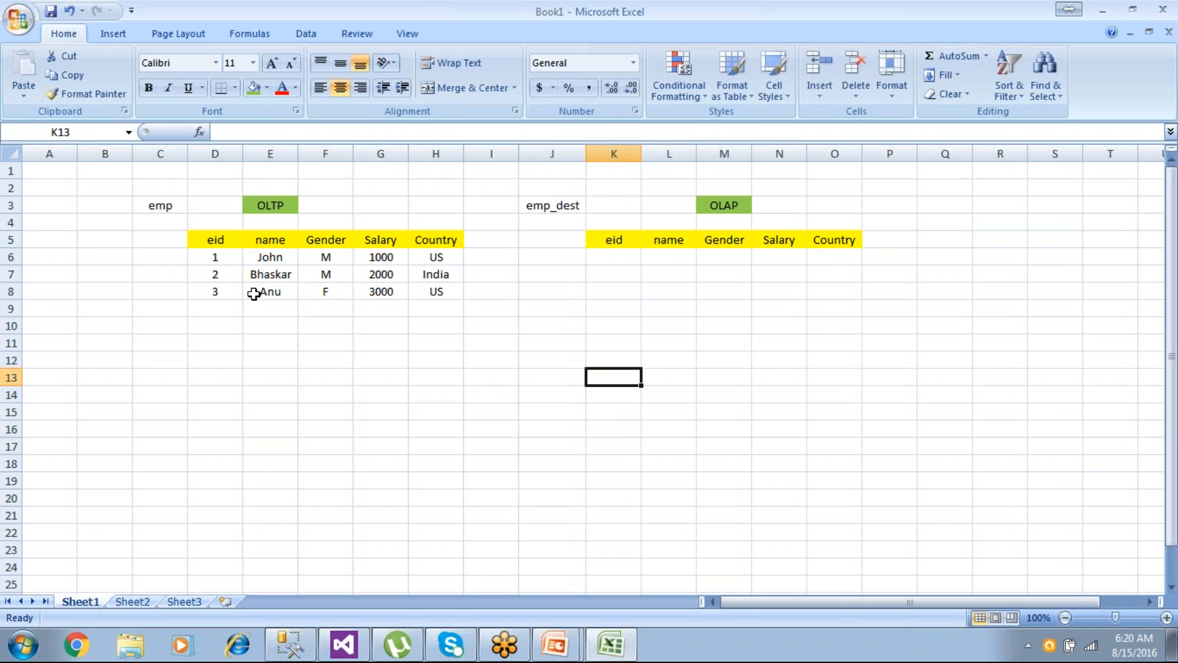
- Examine the emp table's records, focusing on the values in the name and Gender columns
left_click_drag(232, 239, 439, 297)
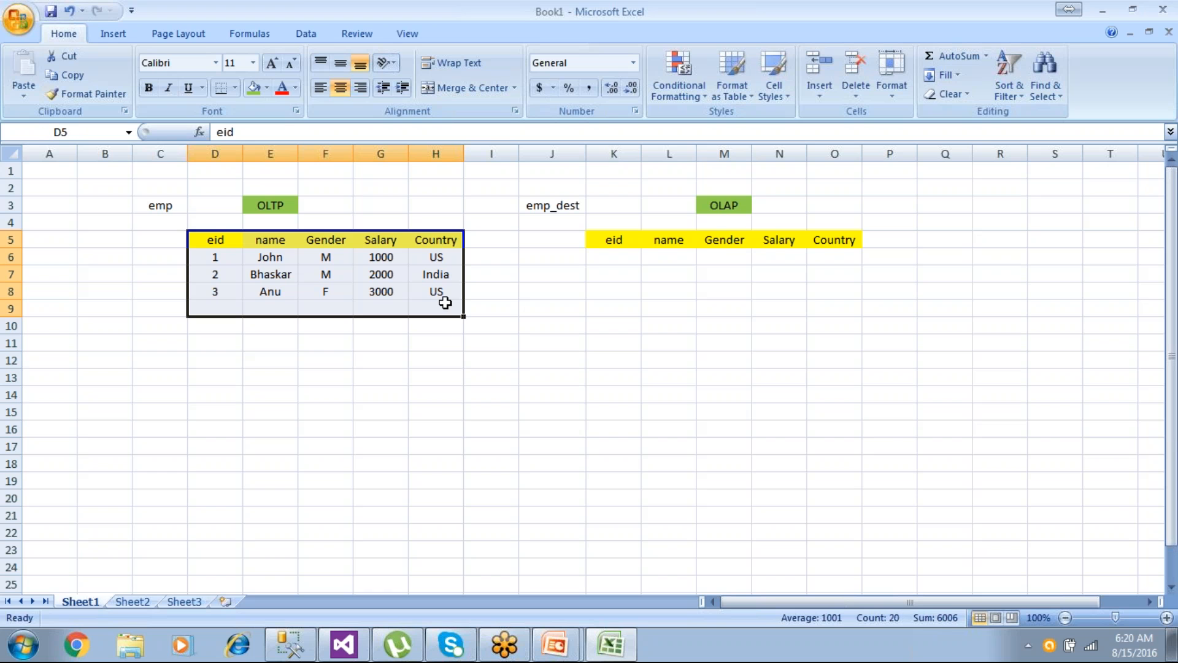
left_click(436, 361)
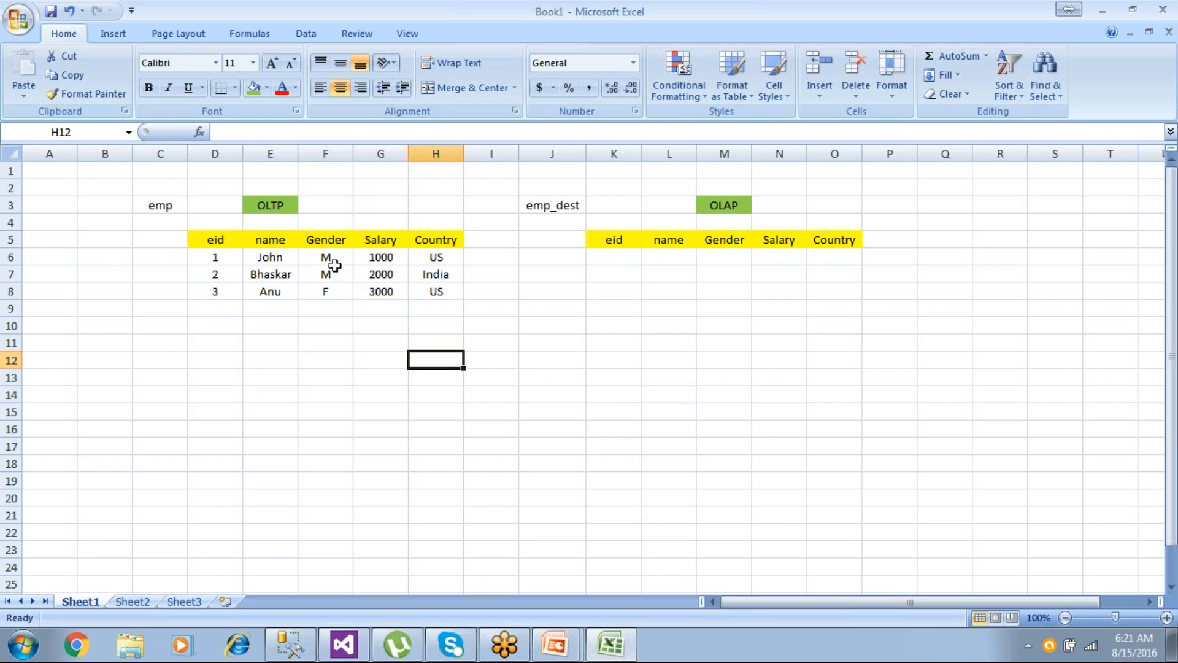
left_click_drag(283, 257, 284, 303)
left_click_drag(337, 256, 338, 293)
left_click(282, 258)
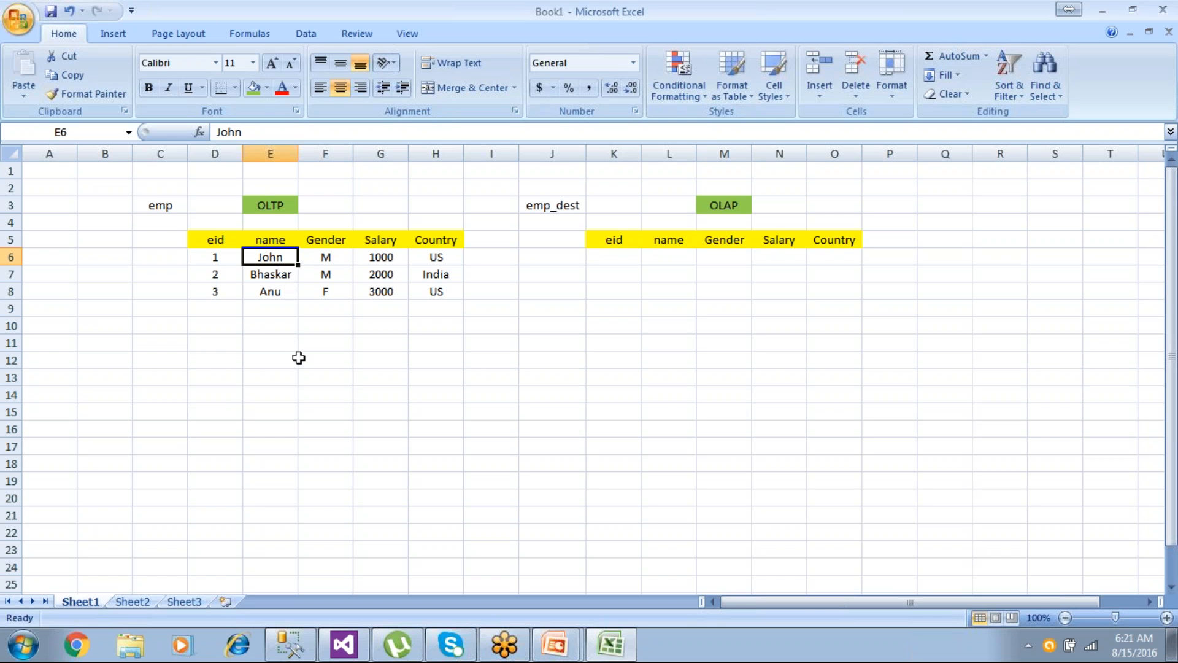
left_click_drag(341, 257, 344, 300)
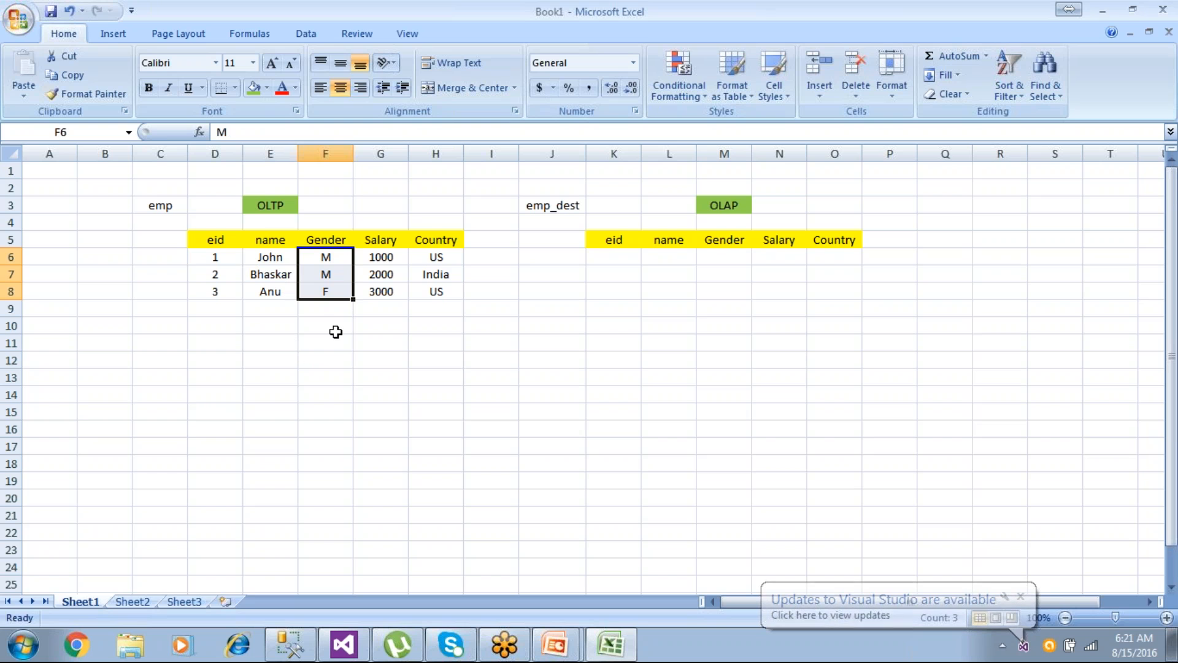
left_click_drag(337, 238, 341, 310)
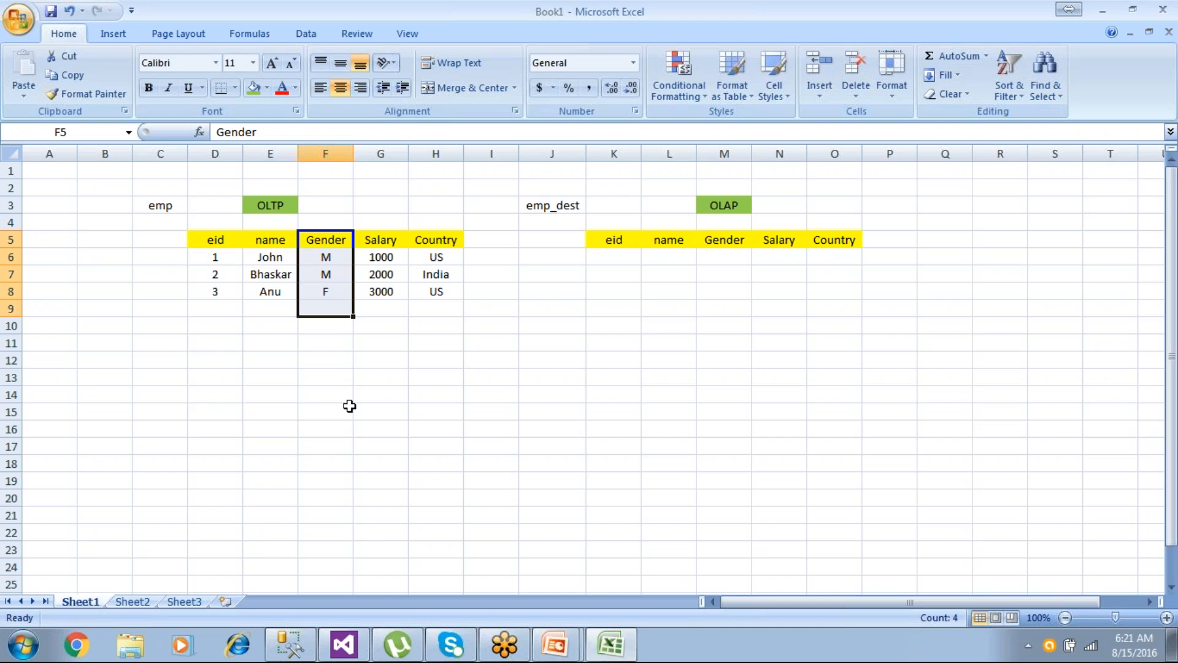
left_click_drag(284, 254, 282, 310)
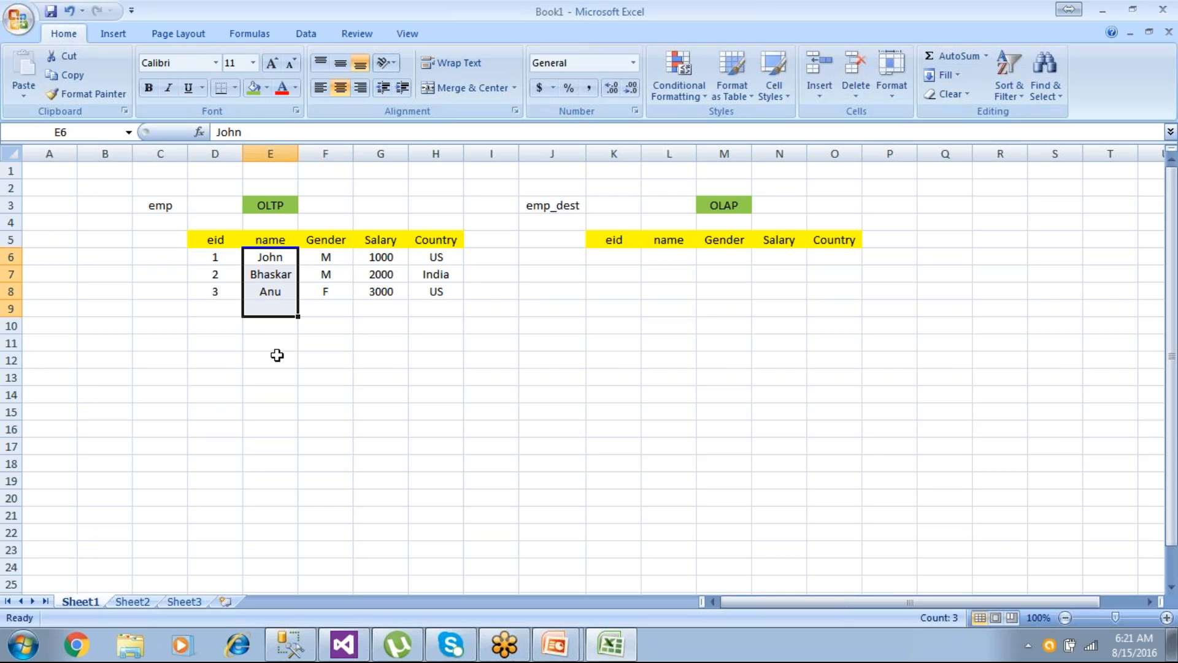
left_click(276, 355)
left_click_drag(270, 240, 297, 307)
left_click(325, 377)
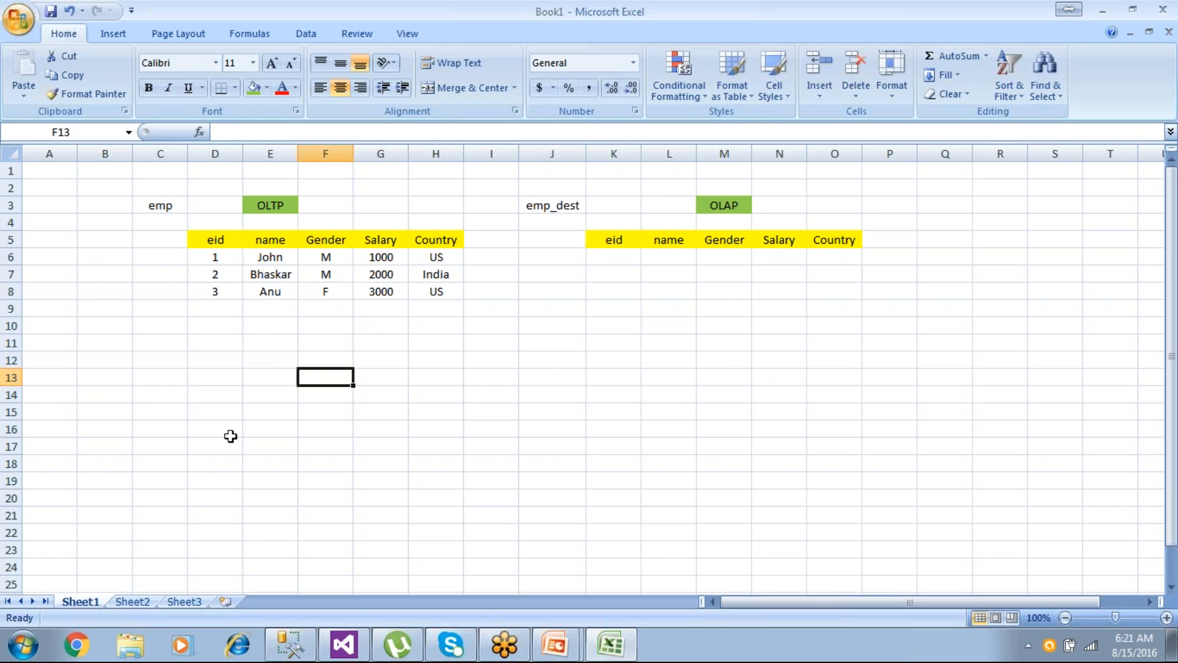
- Open Notepad and start a note reading "type 0 - c"
left_click(23, 645)
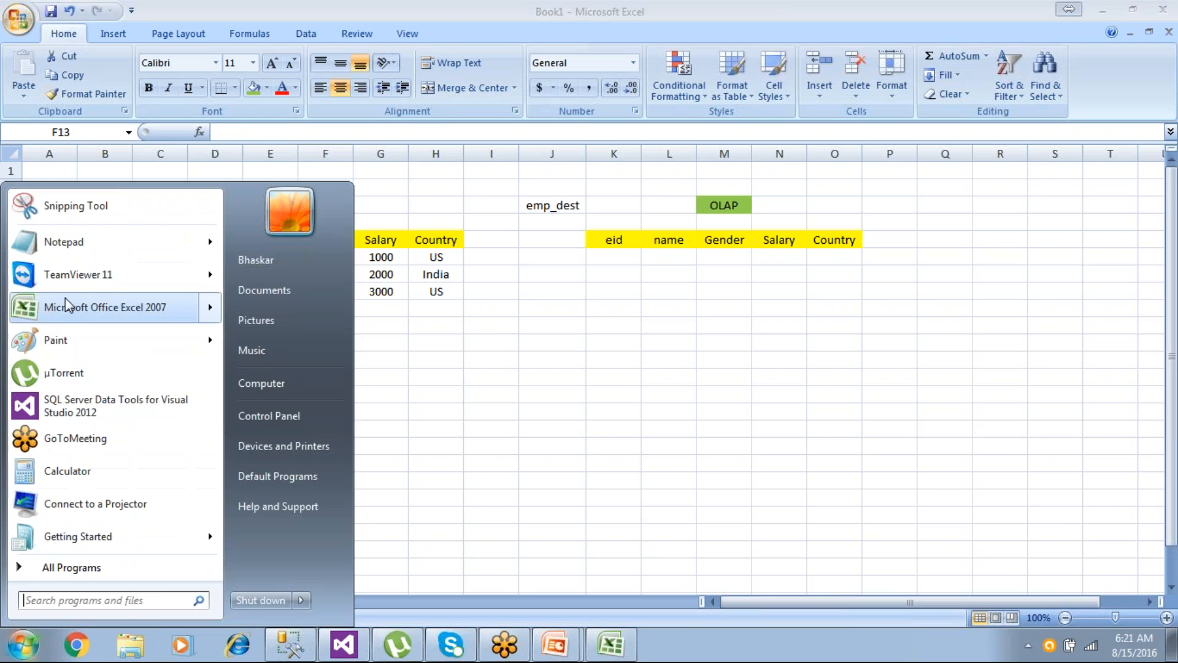
left_click(64, 241)
type("typ")
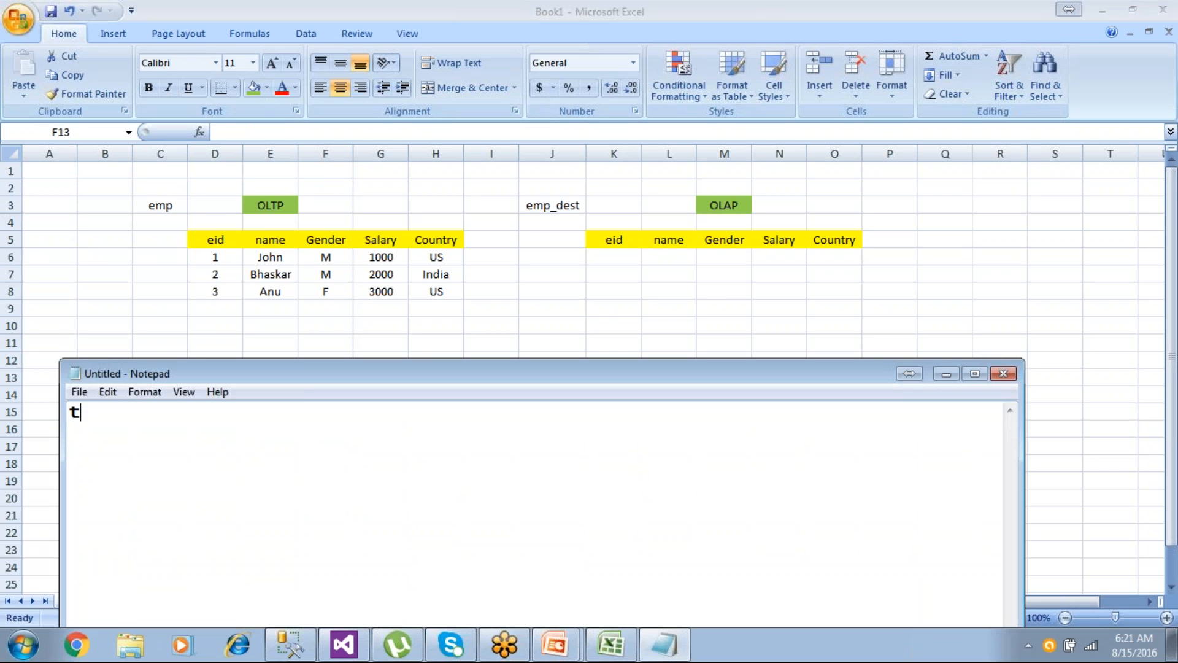
type("e")
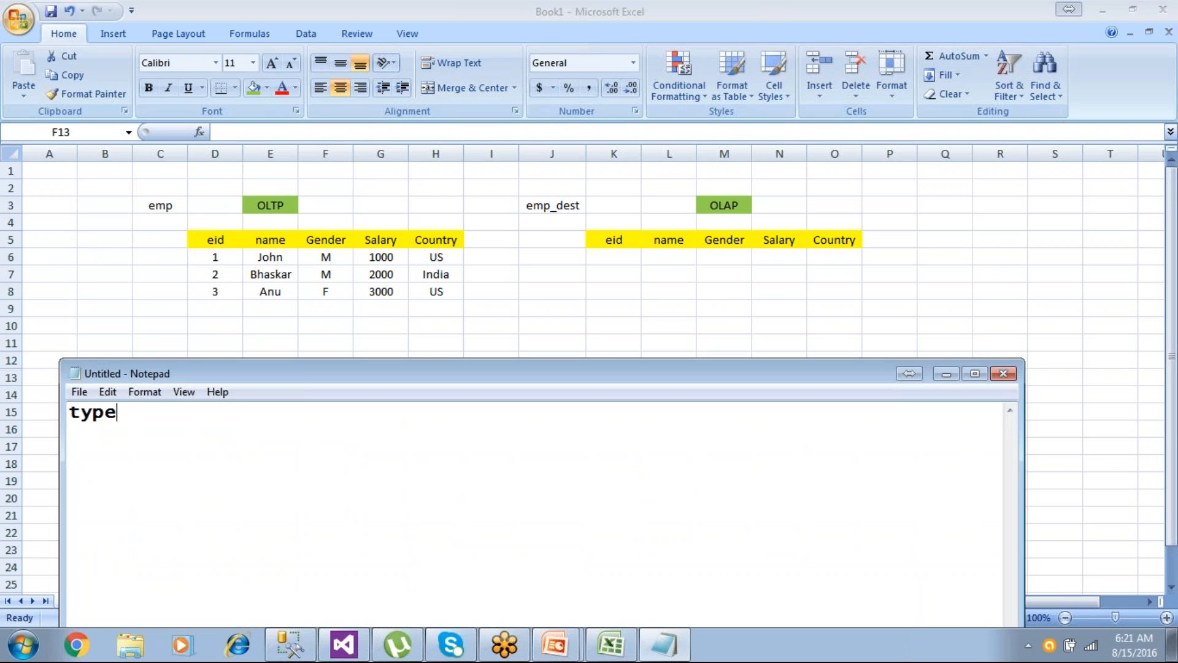
type(" 0 - c")
- Switch to the PowerPoint slide show and review the SCD types on the Slowly Changing Dimension Transformation slide
left_click(556, 643)
left_click(565, 608)
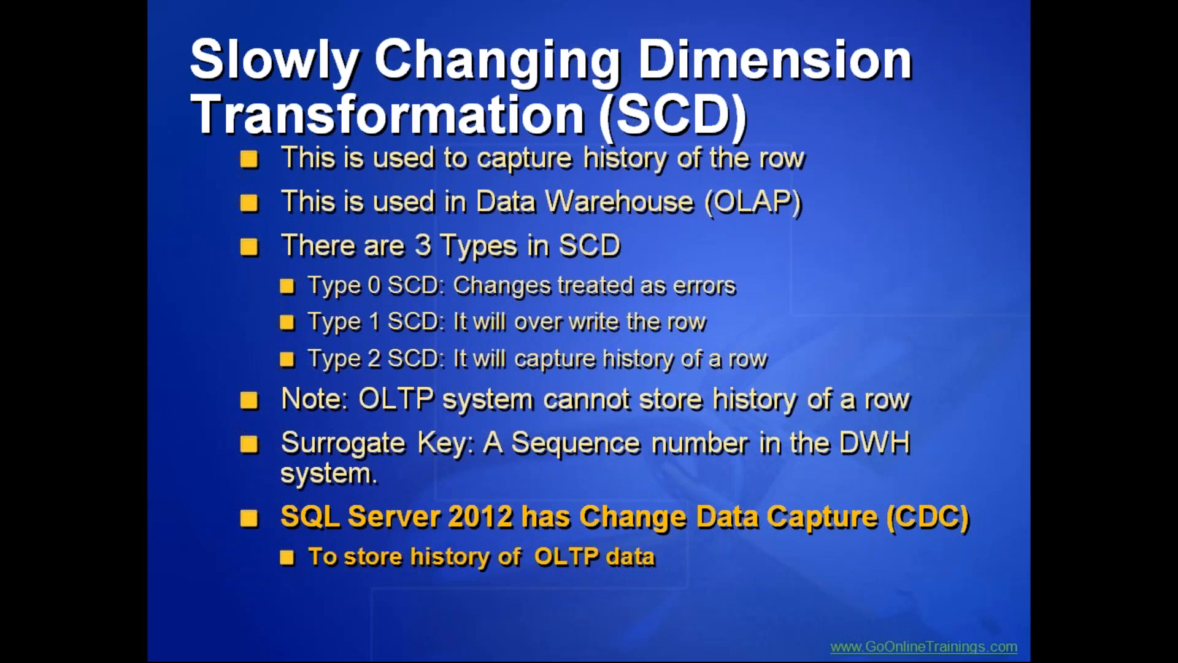
key("alt+Tab")
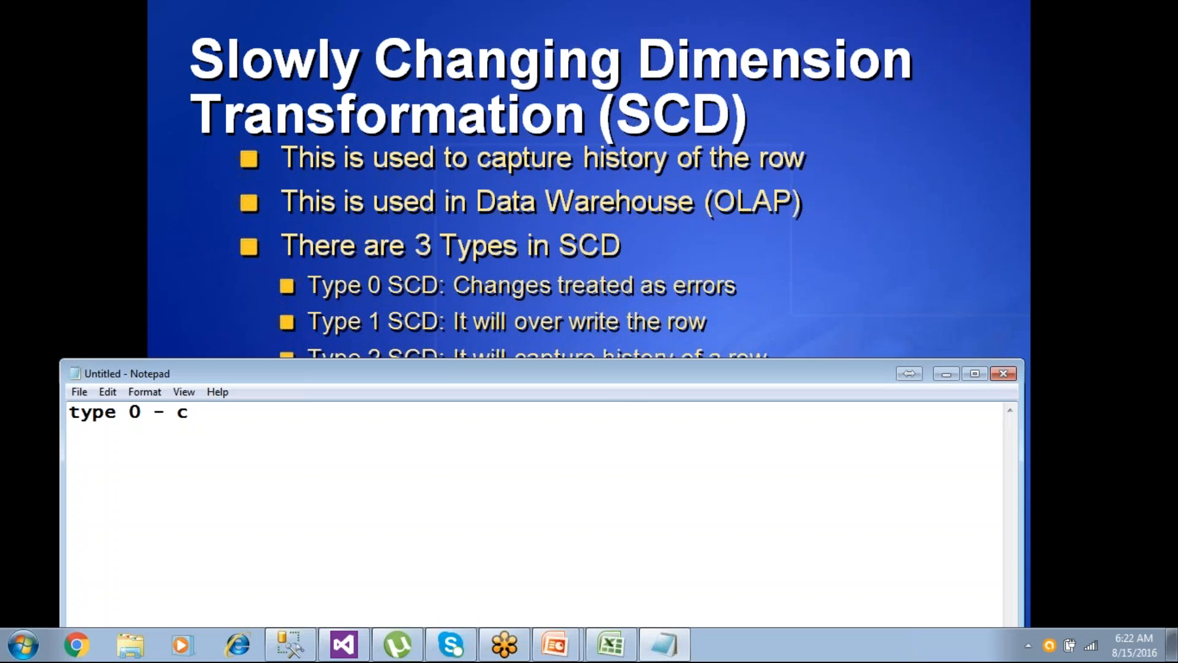
- Switch back to Excel and enter Type 0 above both the name and Gender headers of the emp table
left_click(621, 649)
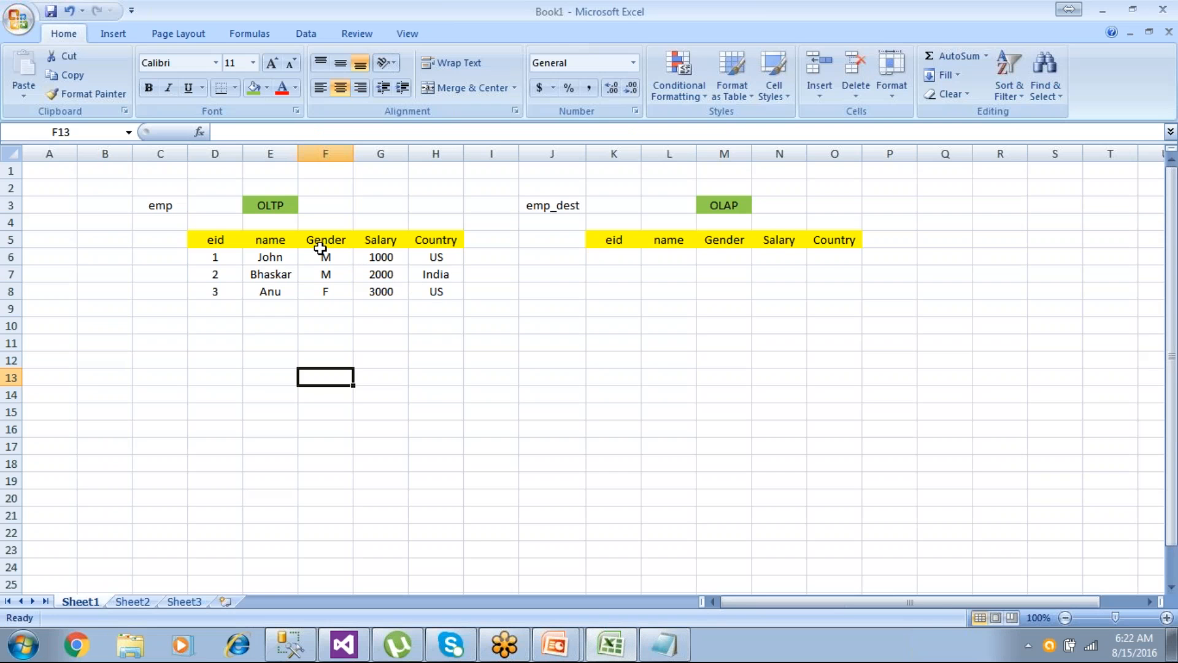
left_click_drag(281, 238, 328, 241)
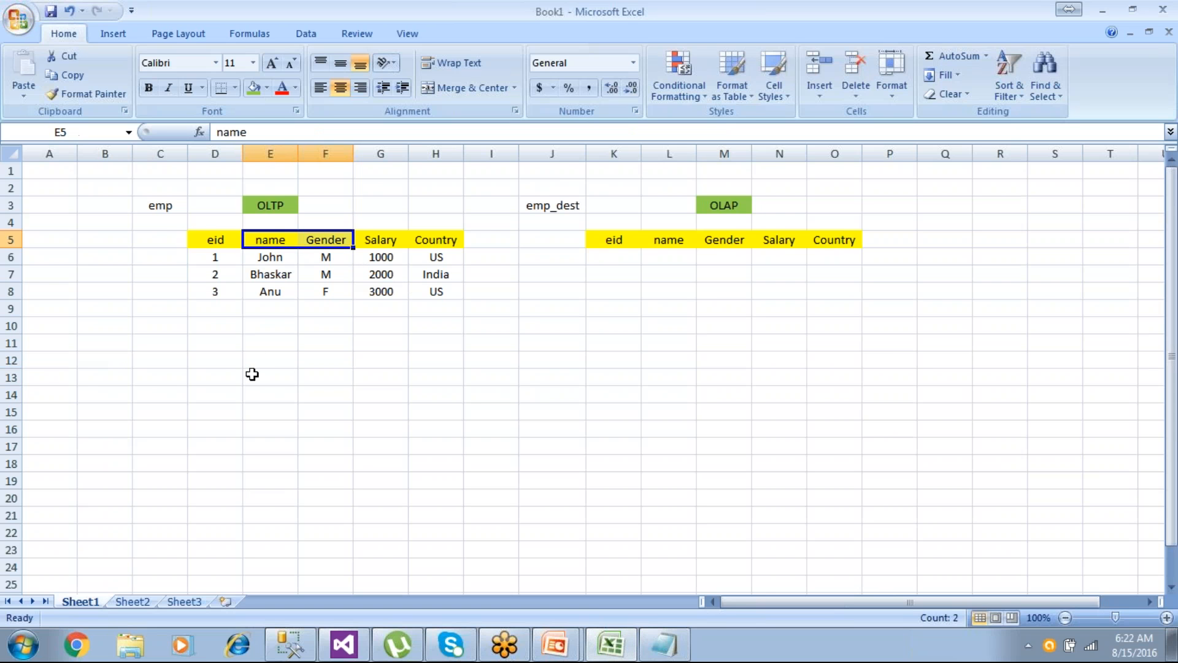
left_click(279, 222)
type("0")
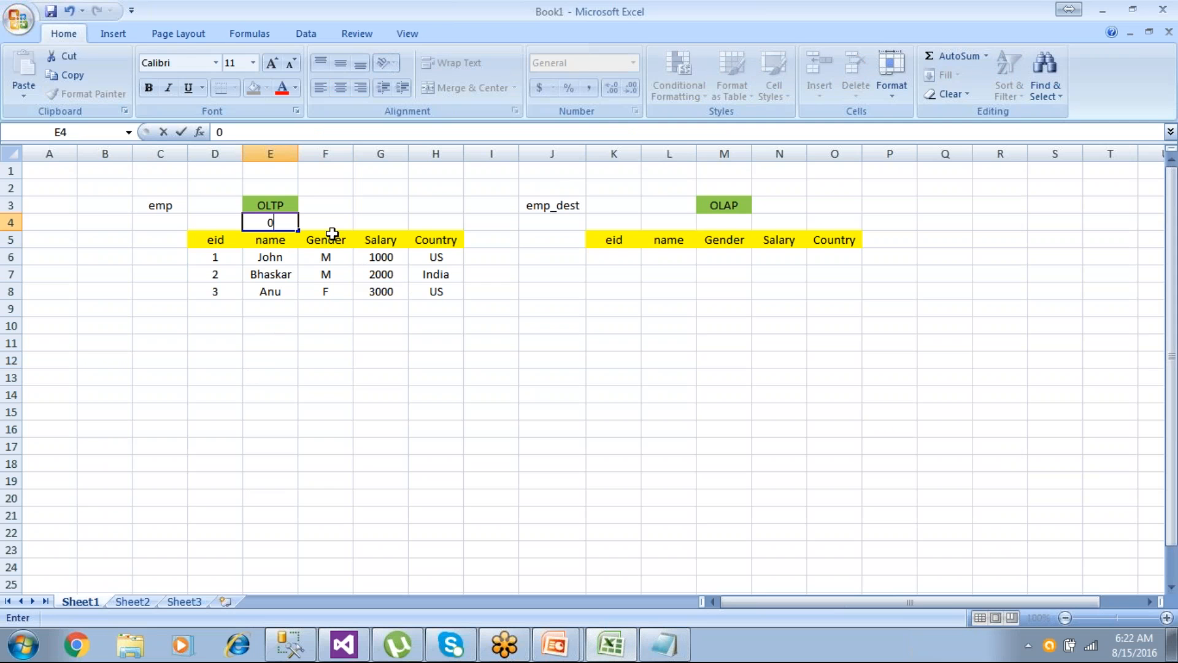
key("BackSpace")
type("Y")
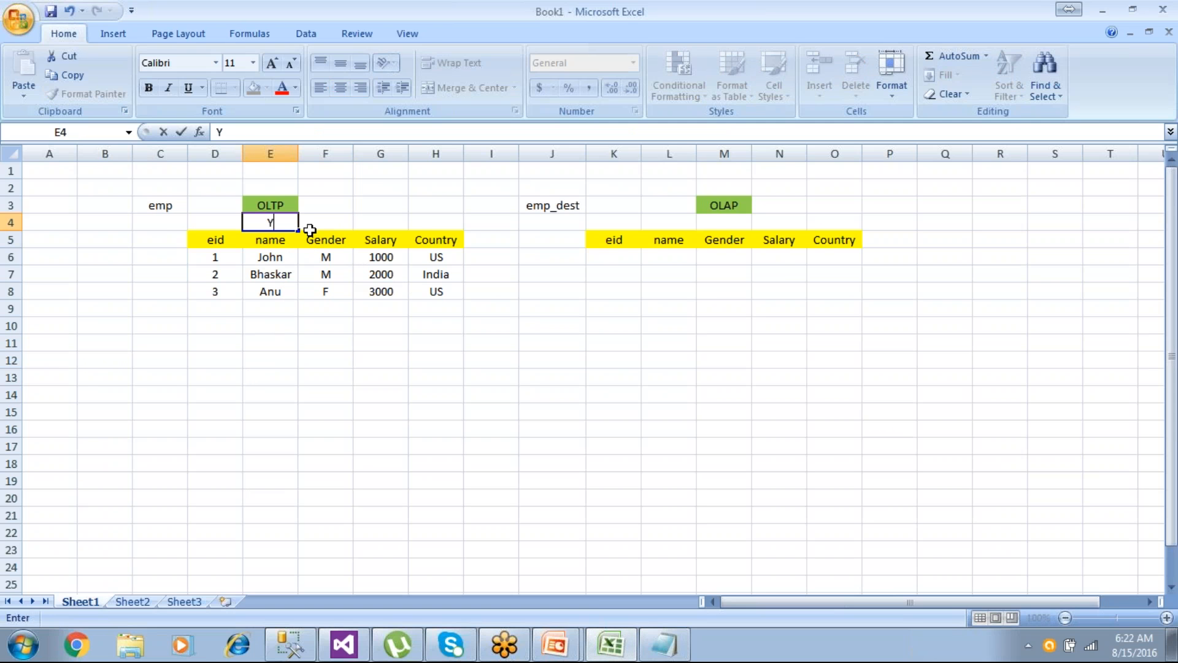
key("BackSpace")
type("Type 0")
key("Tab")
type("Type 0")
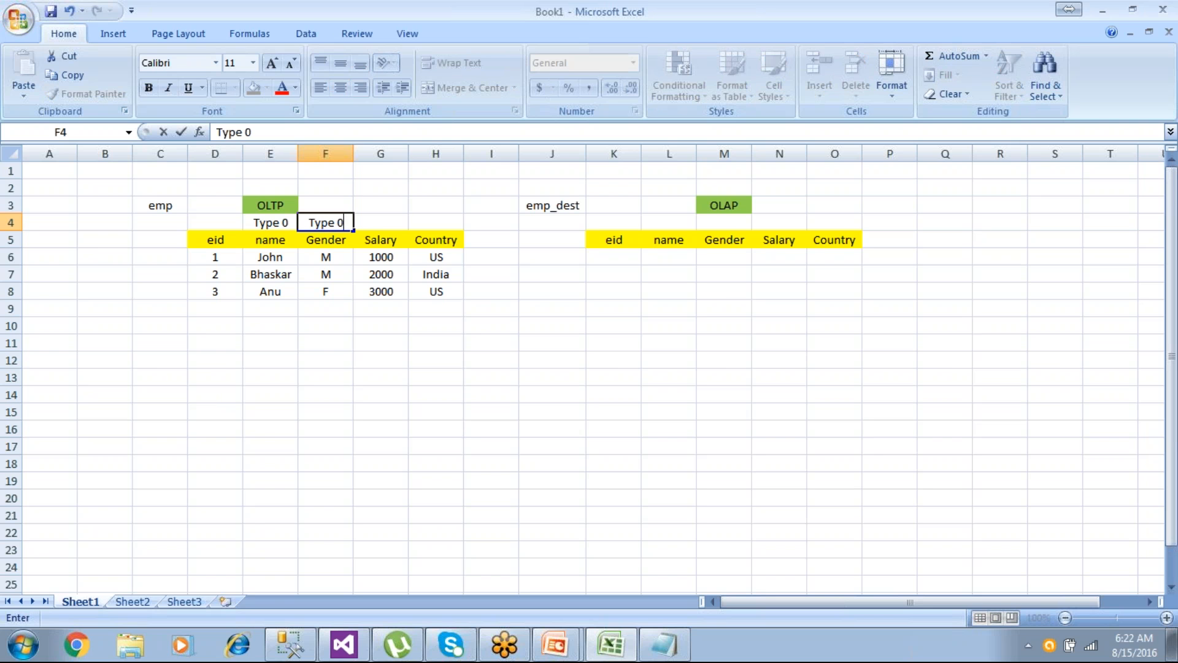
key("Return")
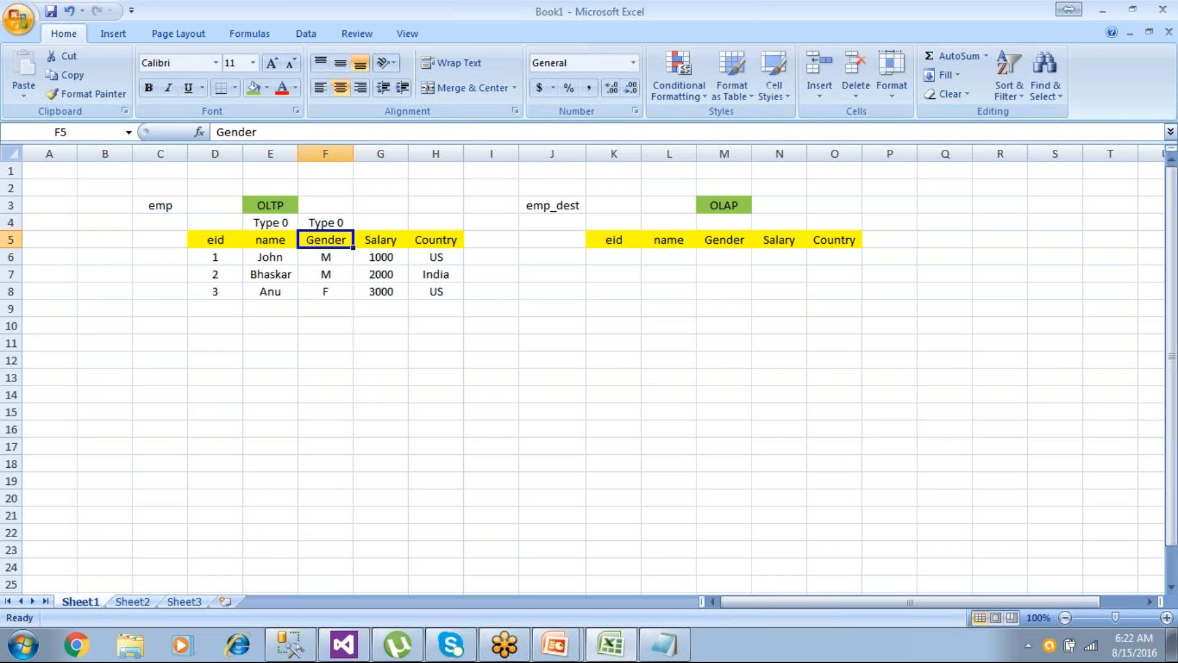
left_click(327, 383)
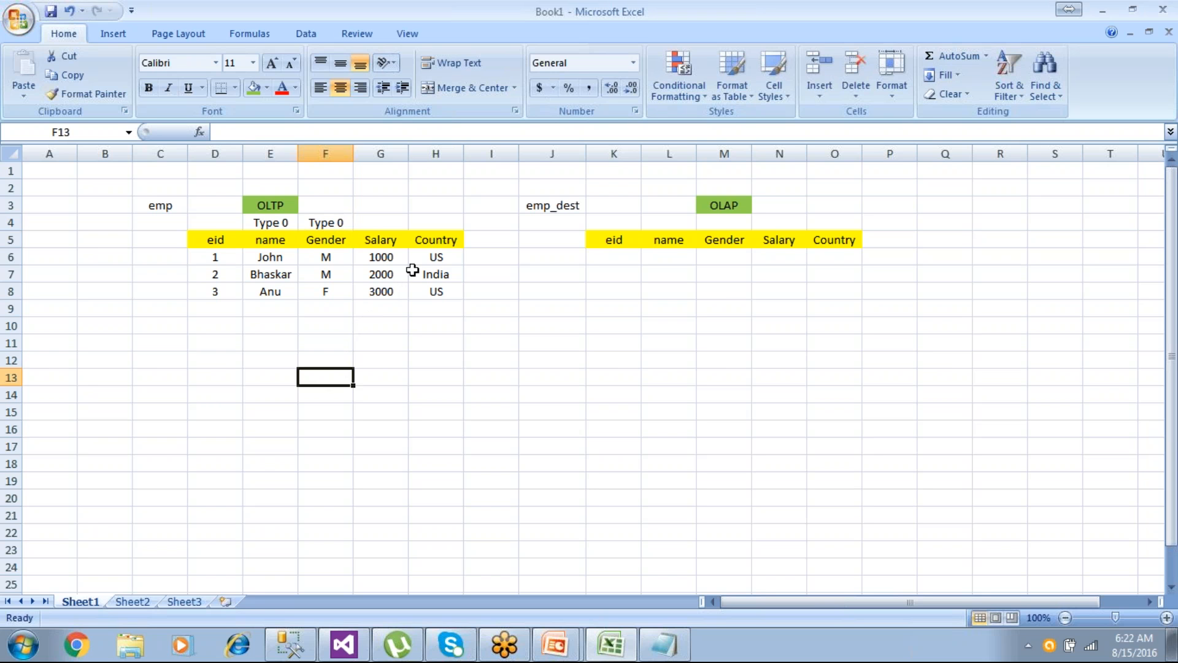
- Change the Country values of the three emp records to UK, US and India, in row order
left_click(443, 259)
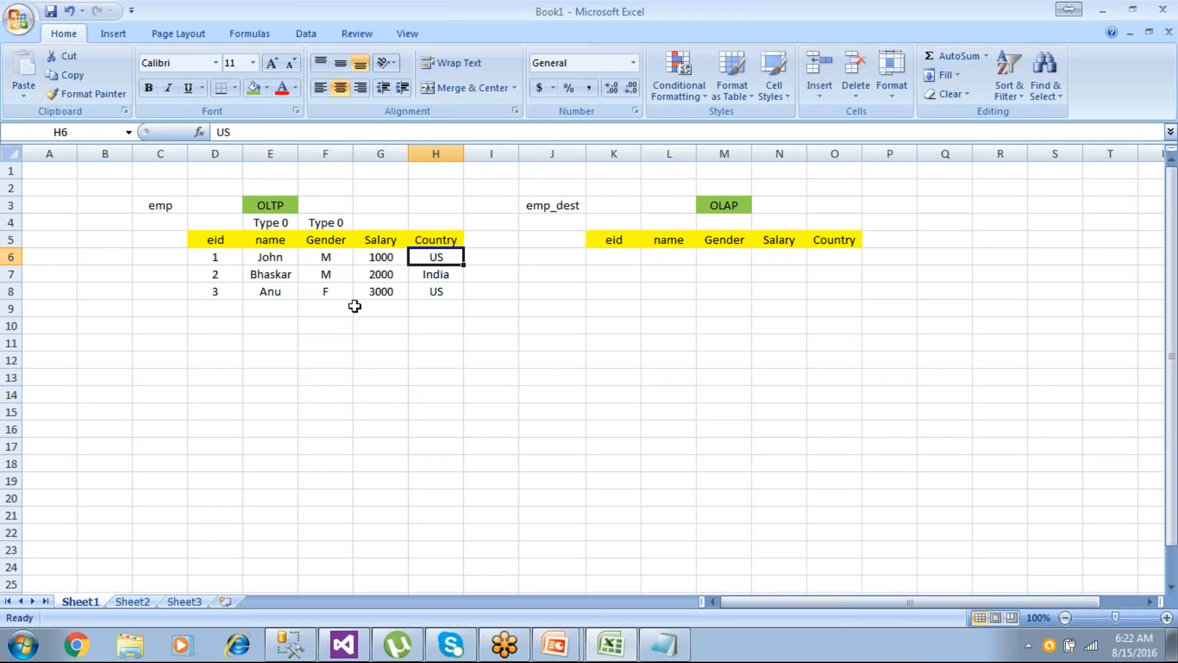
type("UK")
key("Return")
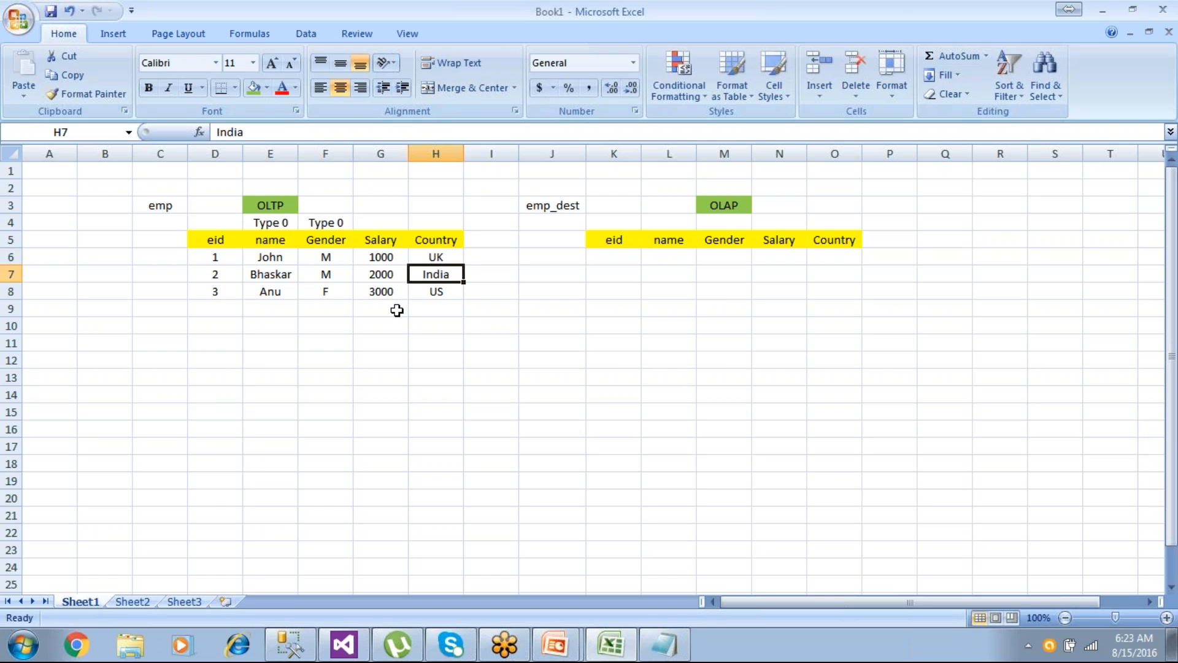
type("US")
key("Return")
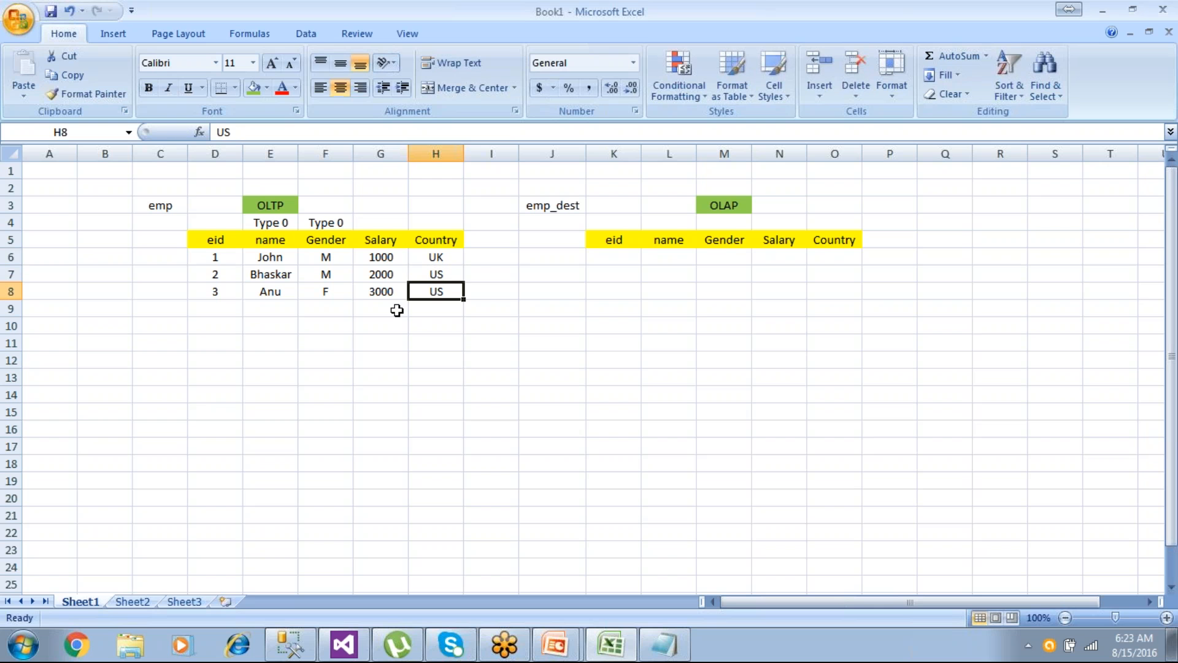
type("India")
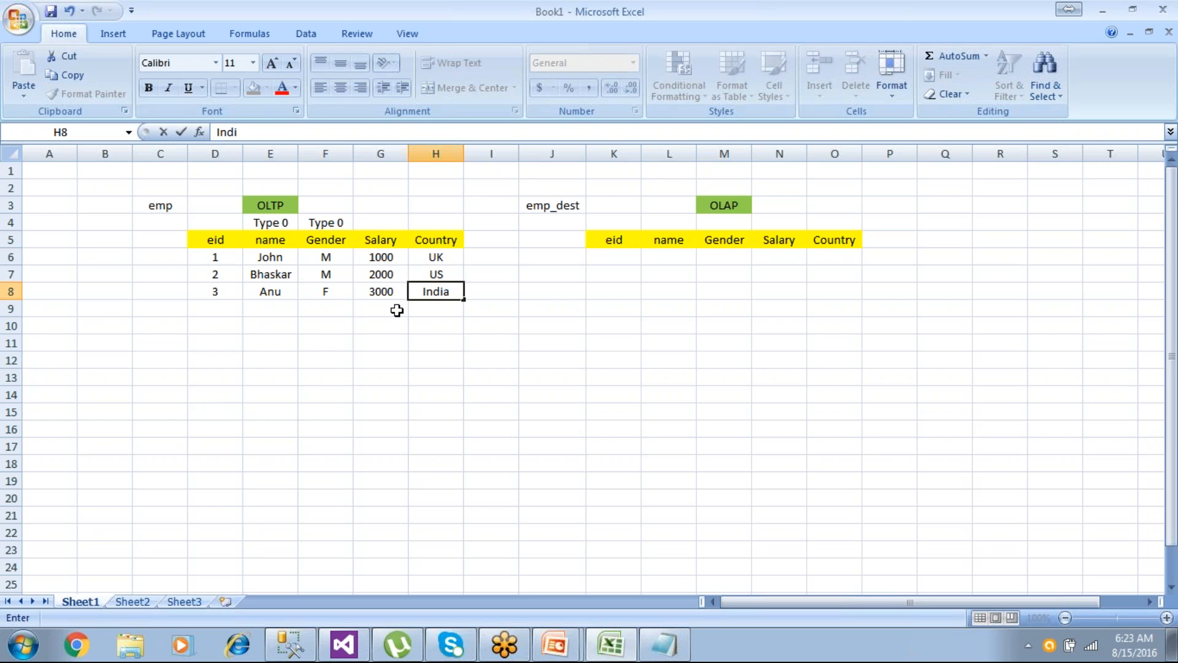
key("Return")
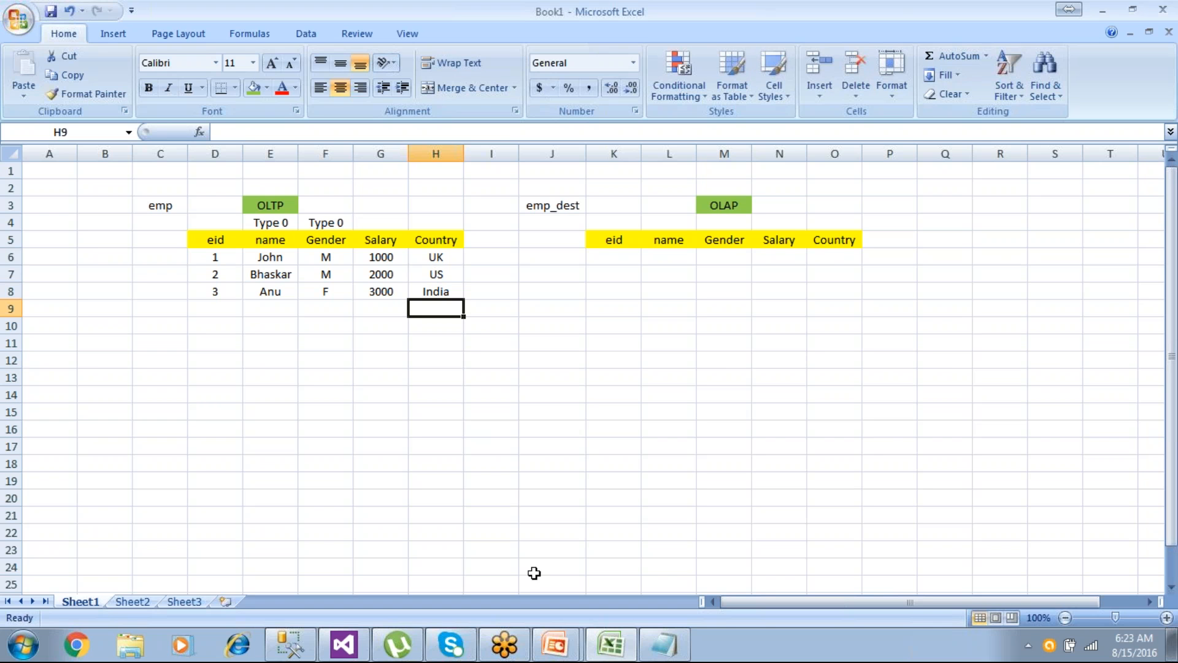
- Switch to the PowerPoint slide show to check the SCD type definitions, and return to the Excel workbook
left_click(564, 647)
left_click(572, 606)
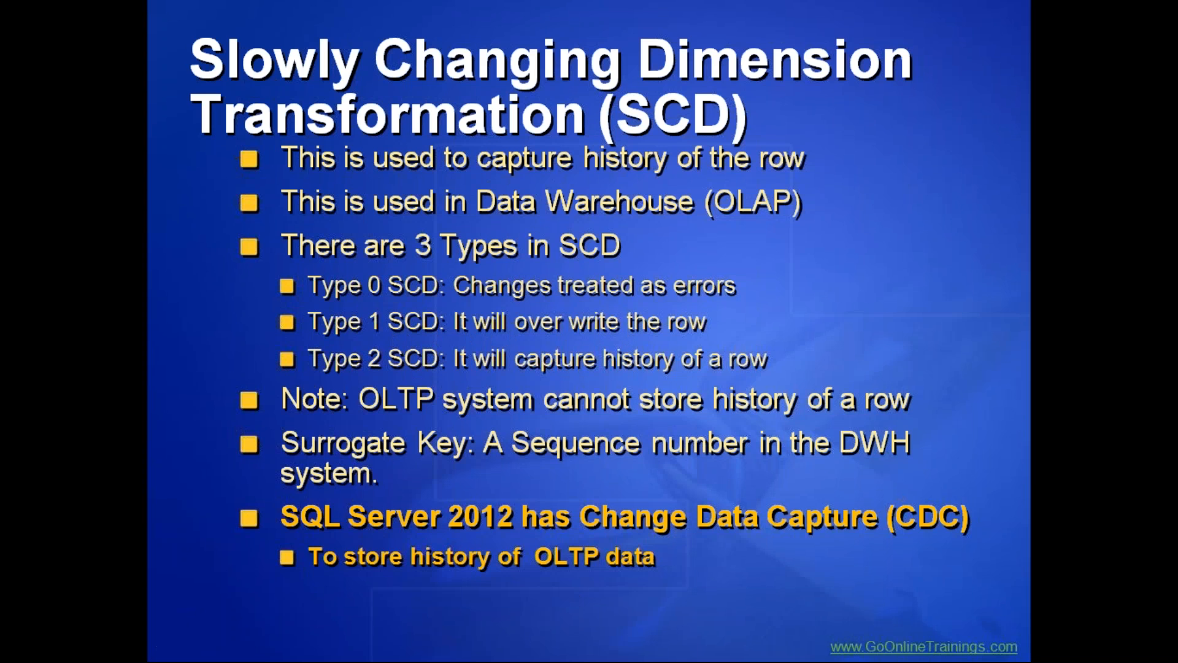
key("alt+Tab")
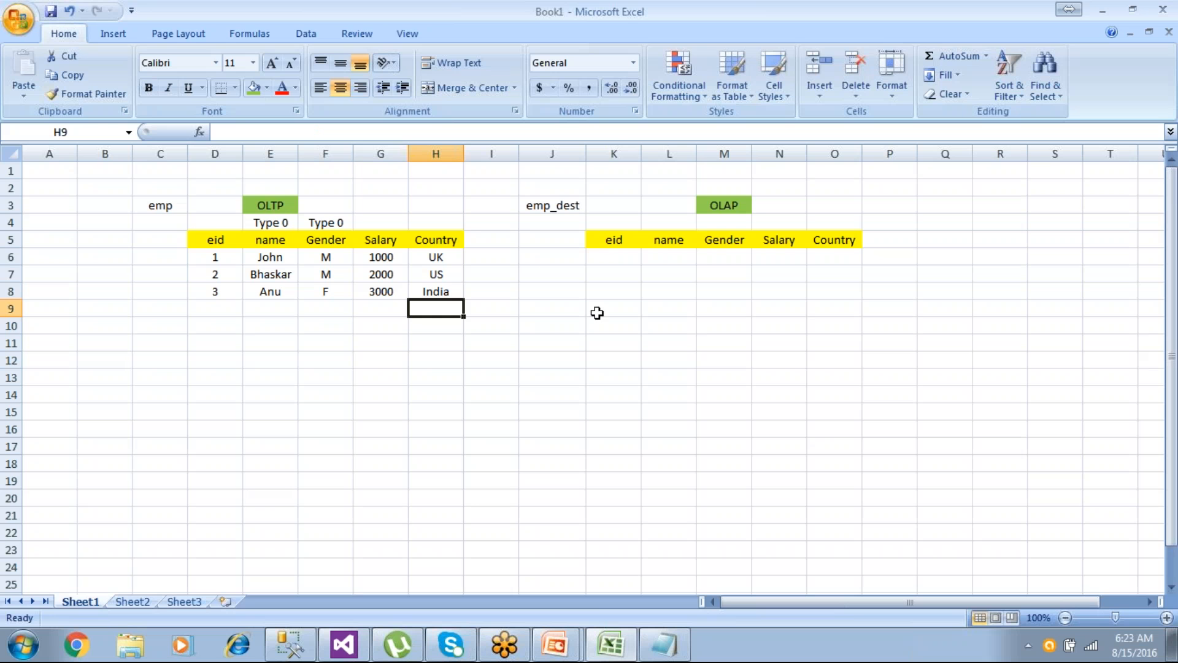
- Enter Type 1 above the Country header of the emp table
left_click(455, 223)
type("Typ1")
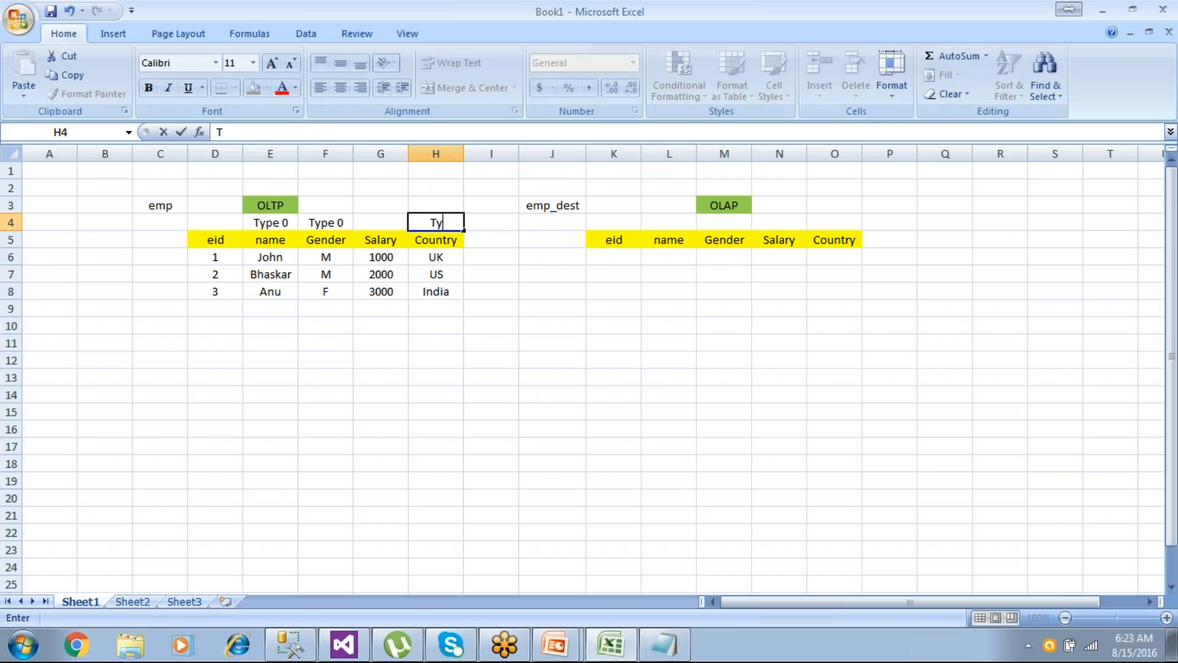
key("BackSpace")
key("BackSpace")
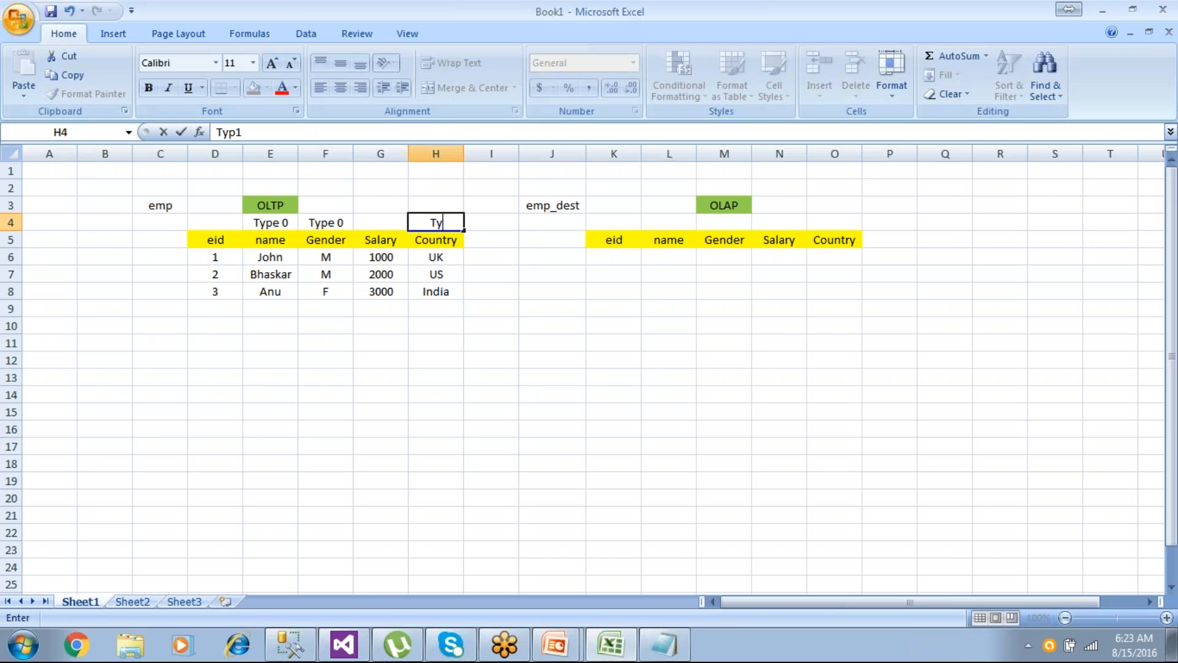
type("pe 1")
left_click(471, 426)
left_click(449, 256)
left_click_drag(449, 256, 449, 292)
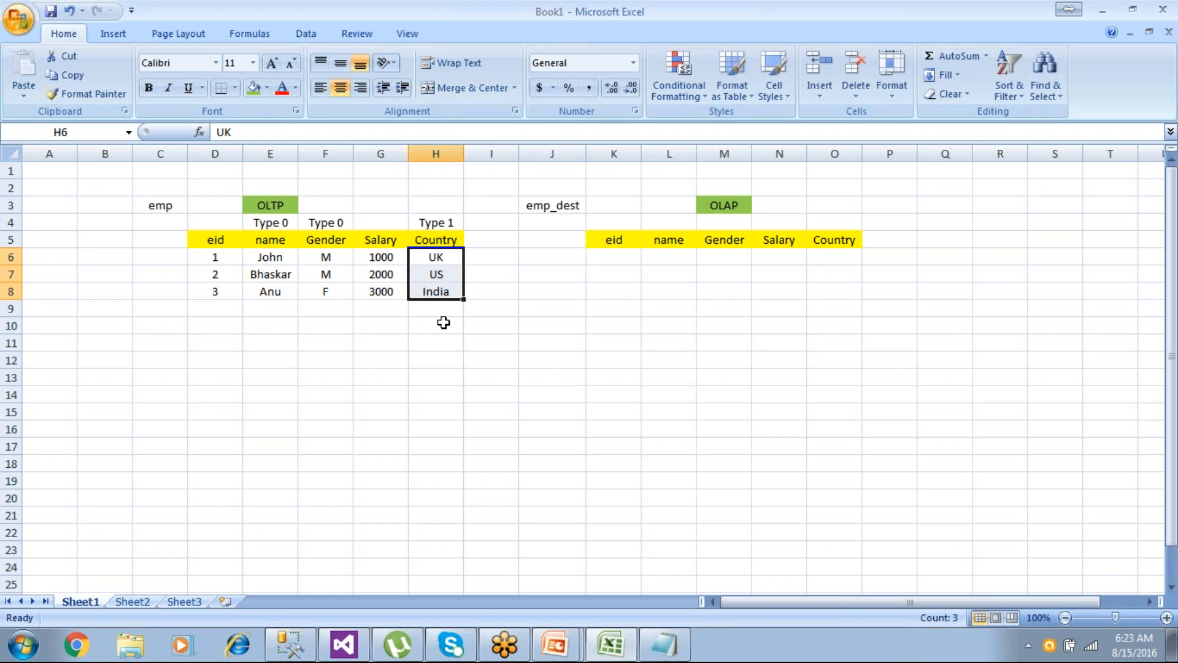
- Enter Type 2 above the Salary header of the emp table
left_click(392, 221)
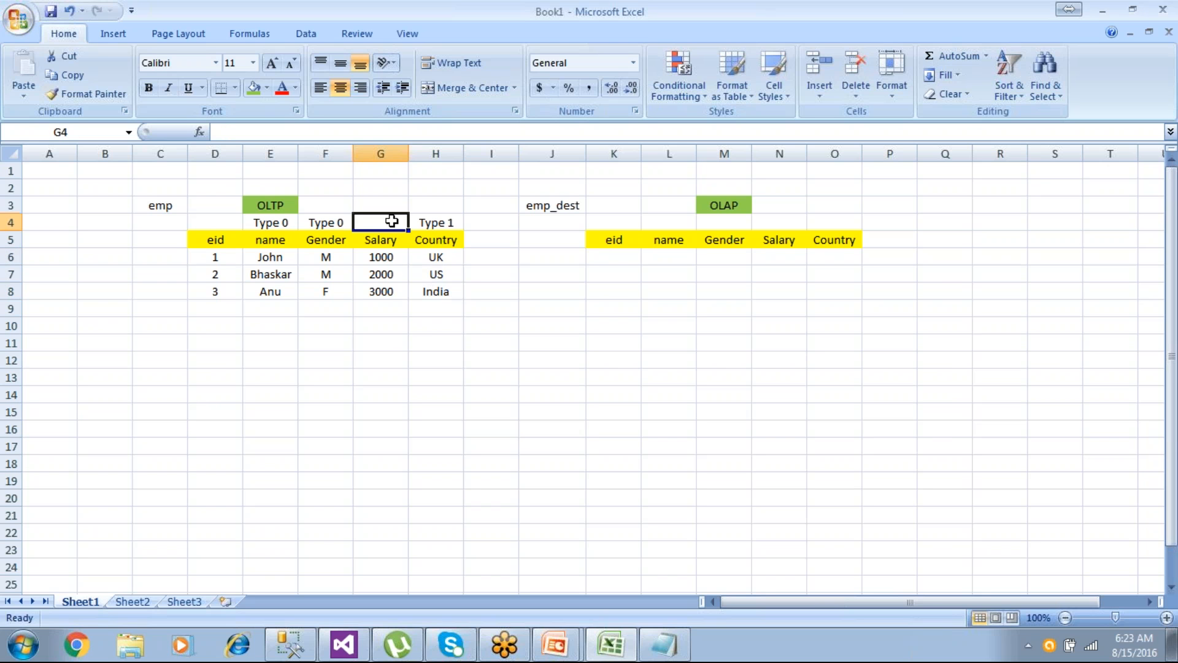
type("Typ2")
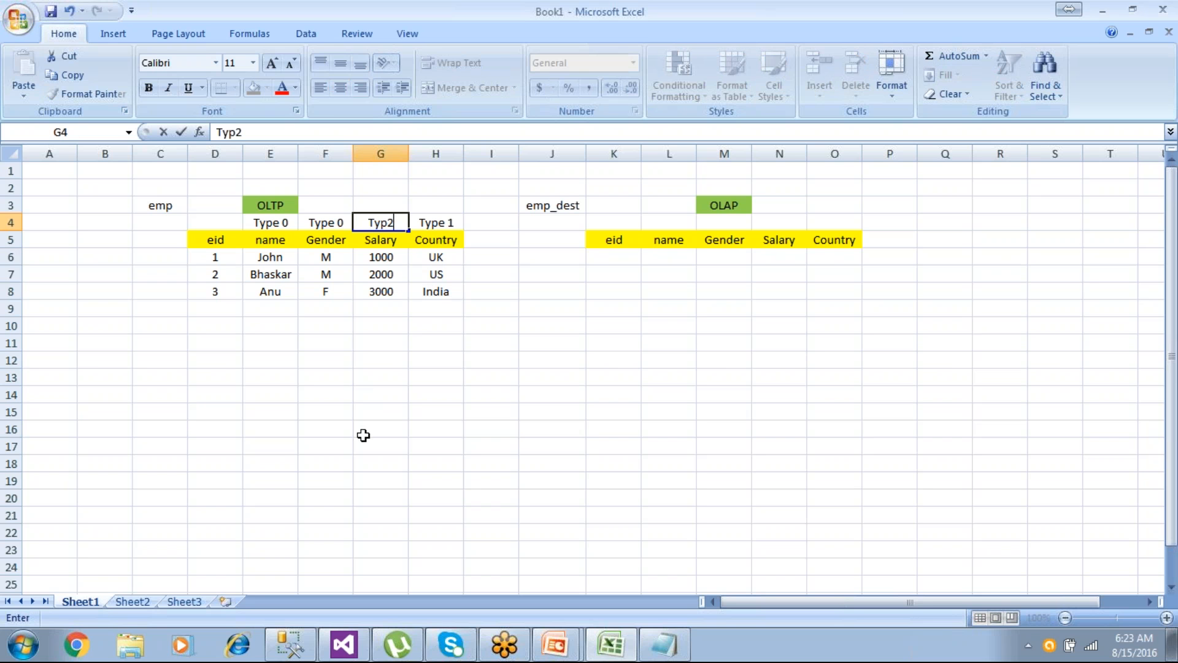
key("BackSpace")
type("3")
key("BackSpace")
type("e 2")
key("Return")
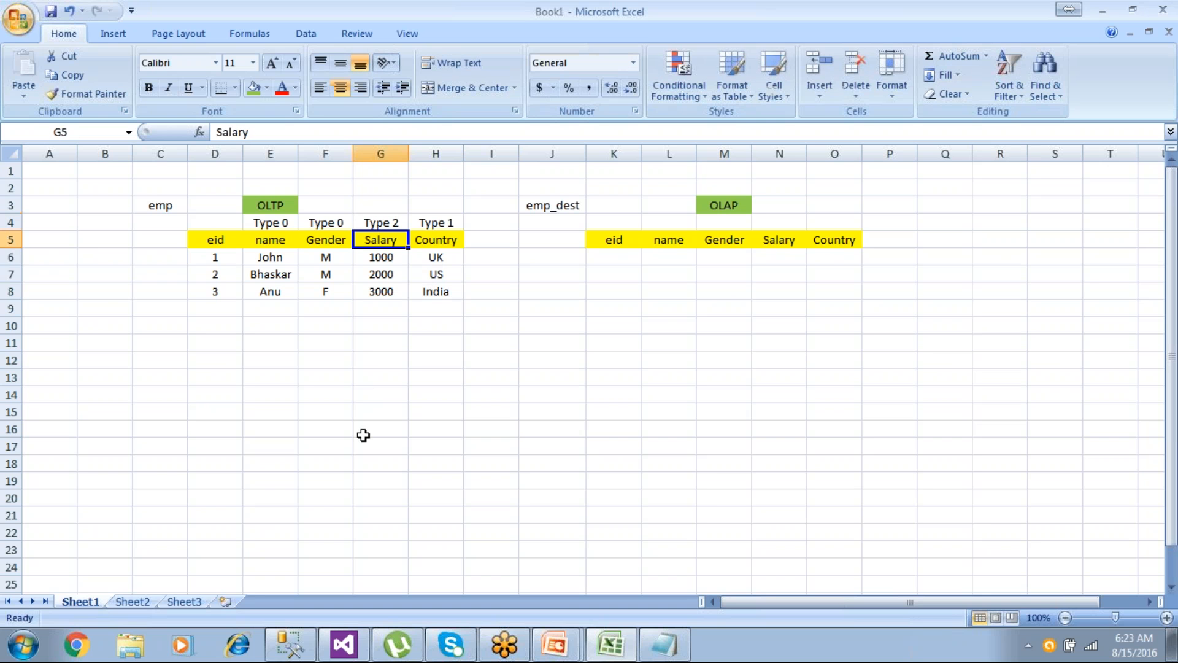
- Enter the label SSIS in cell J7, between the emp and emp_dest tables
left_click_drag(629, 257, 826, 300)
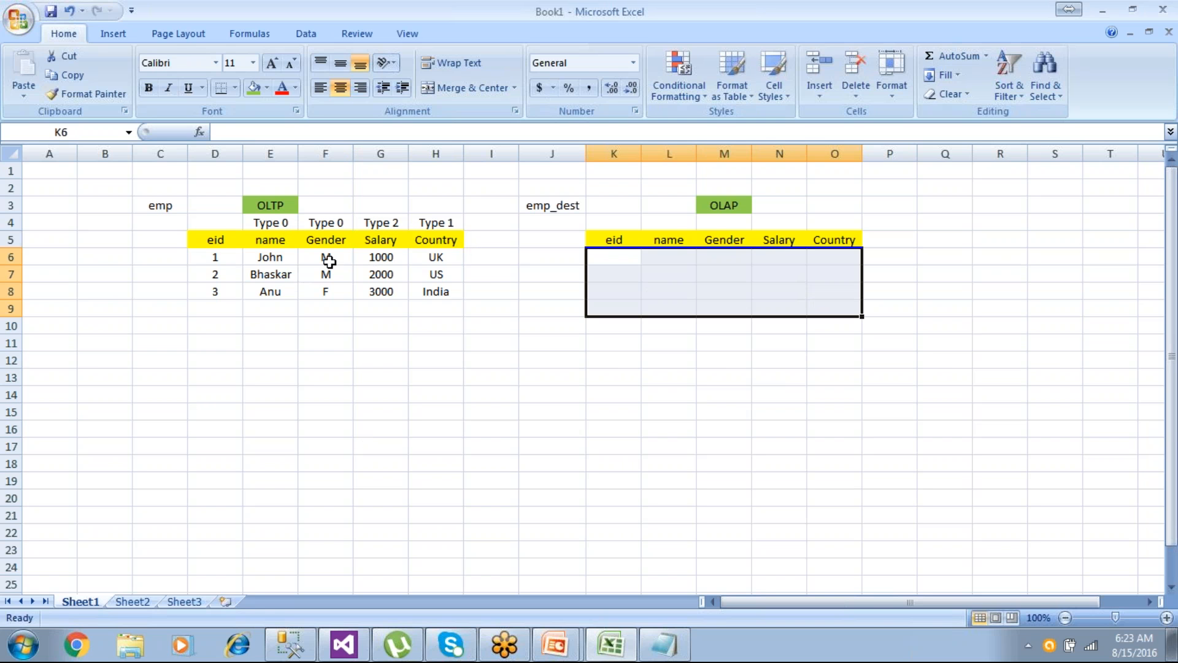
left_click(512, 274)
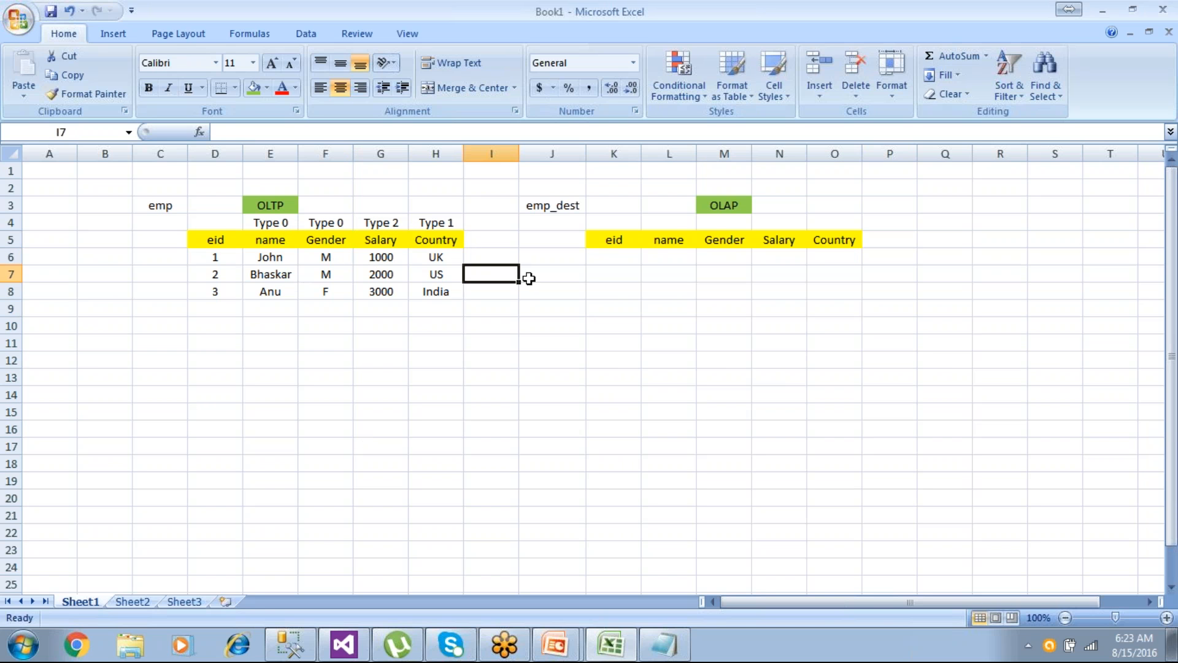
left_click(528, 277)
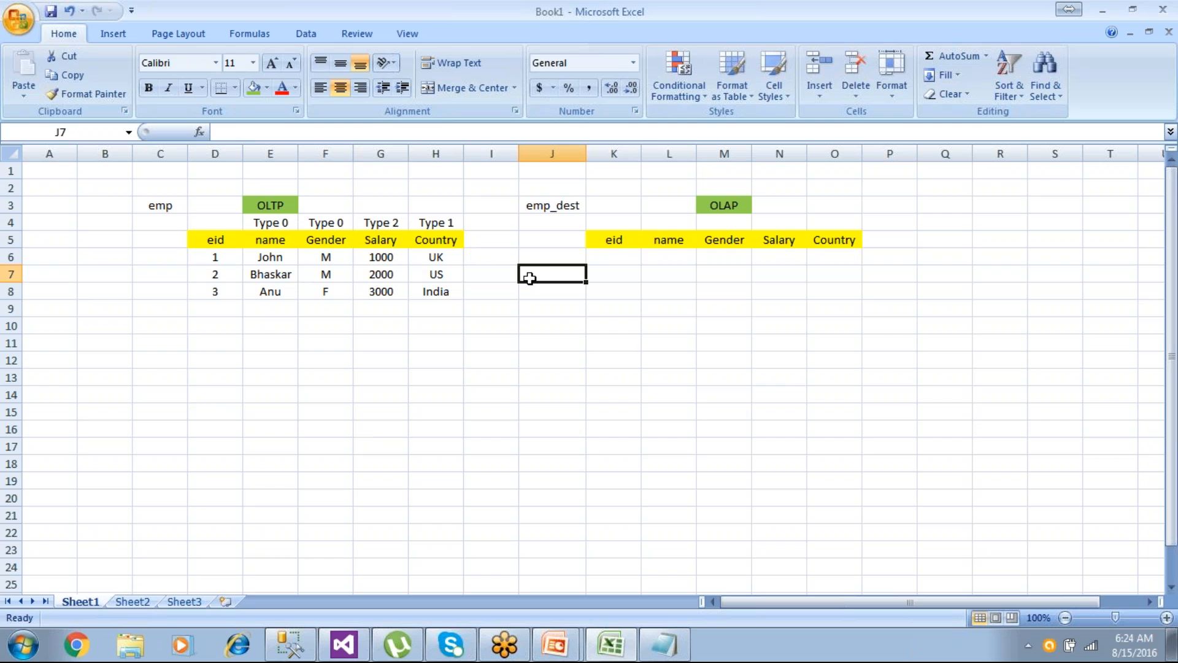
type("US")
key("Return")
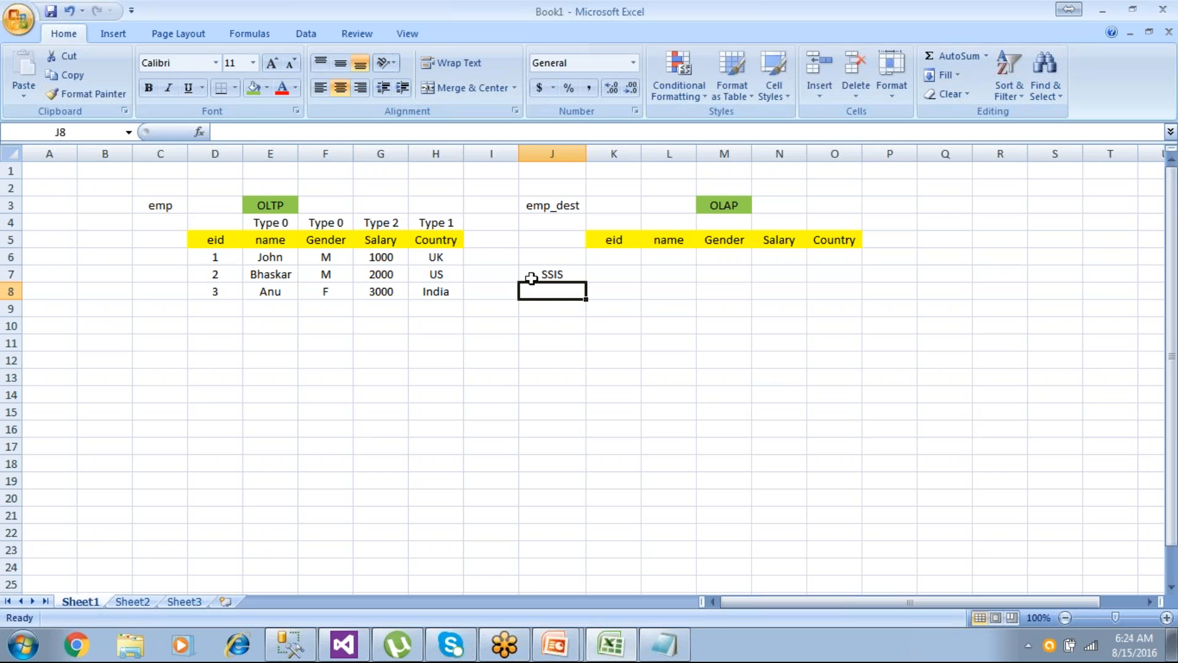
- Insert a blank column before the eid column of the emp_dest table
left_click(612, 152)
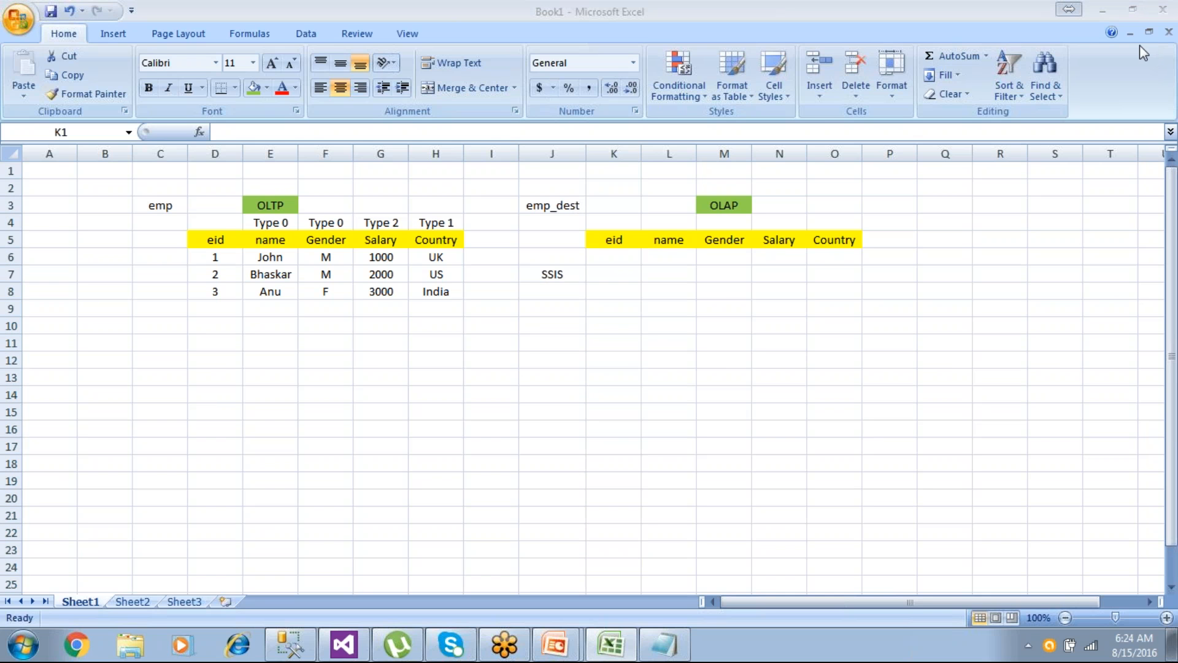
right_click(622, 154)
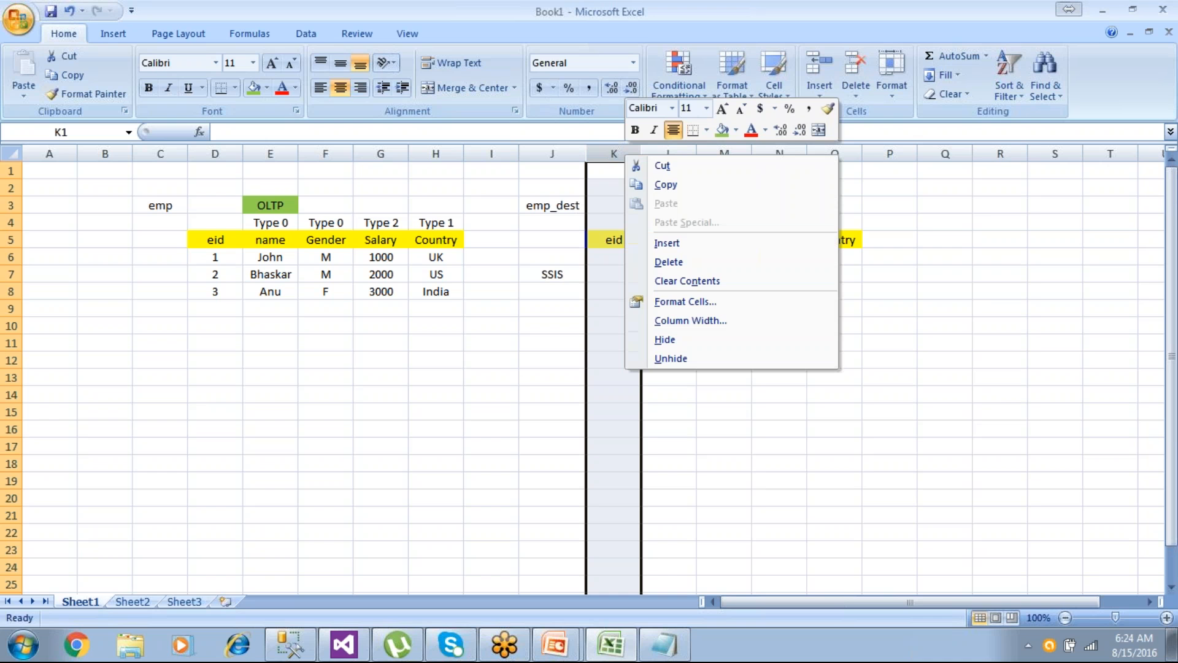
left_click(646, 243)
left_click(627, 303)
- Fill the SSIS label cell with the same green as the OLTP and OLAP labels
left_click(553, 273)
left_click(260, 88)
left_click(492, 377)
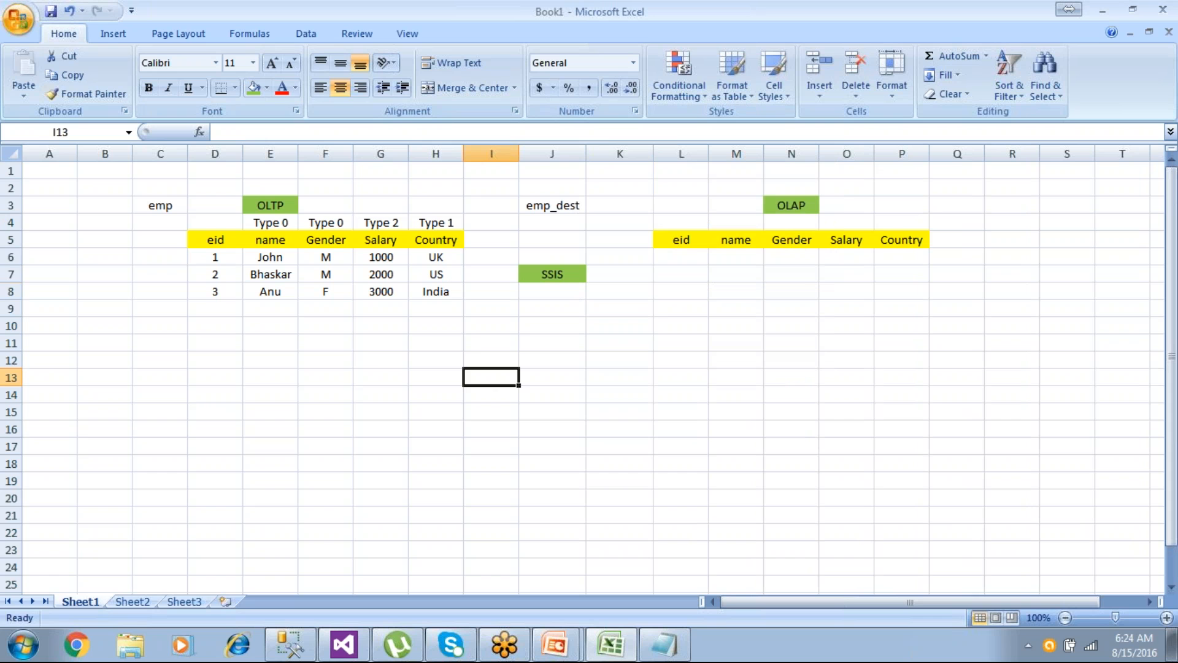
- Change the Country values of the three emp records to US, India and US, in row order
left_click(450, 257)
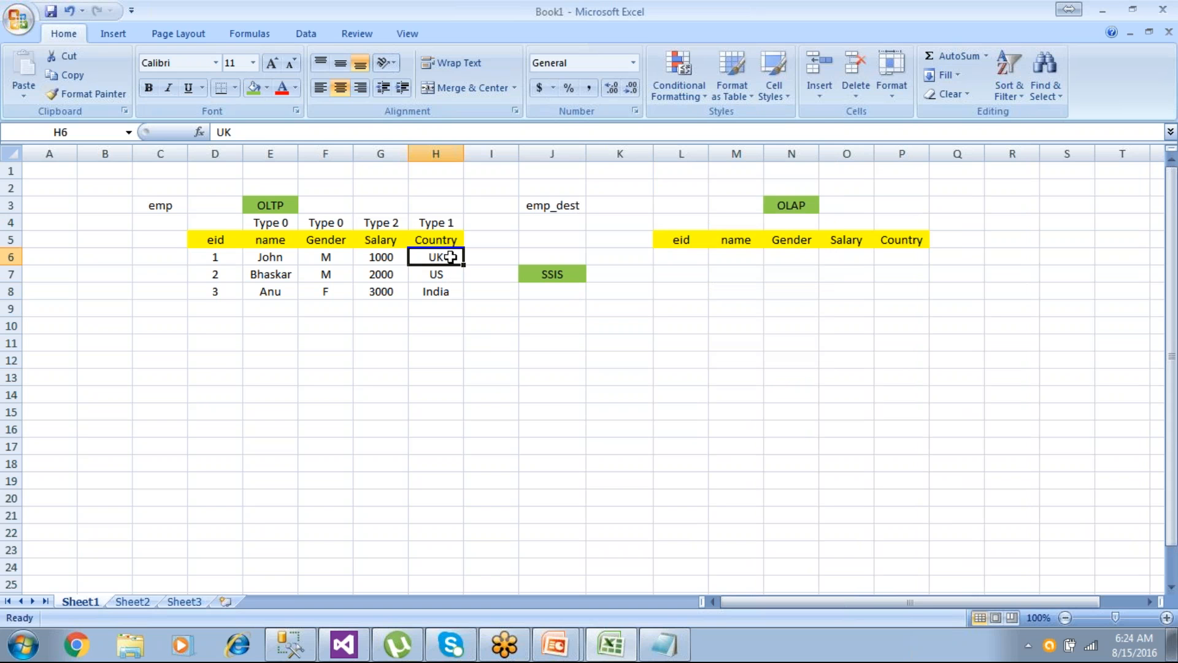
type("US")
key("Return")
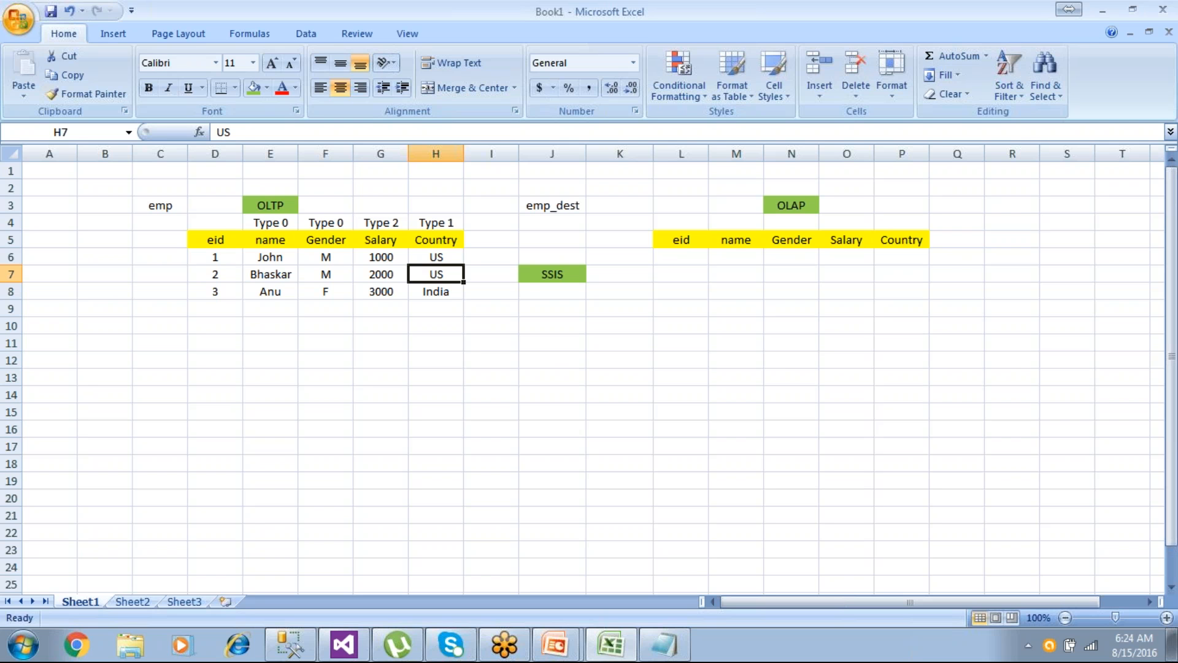
left_click(435, 292)
left_click(436, 309)
left_click(443, 275)
type("India")
key("Return")
type("US")
key("Return")
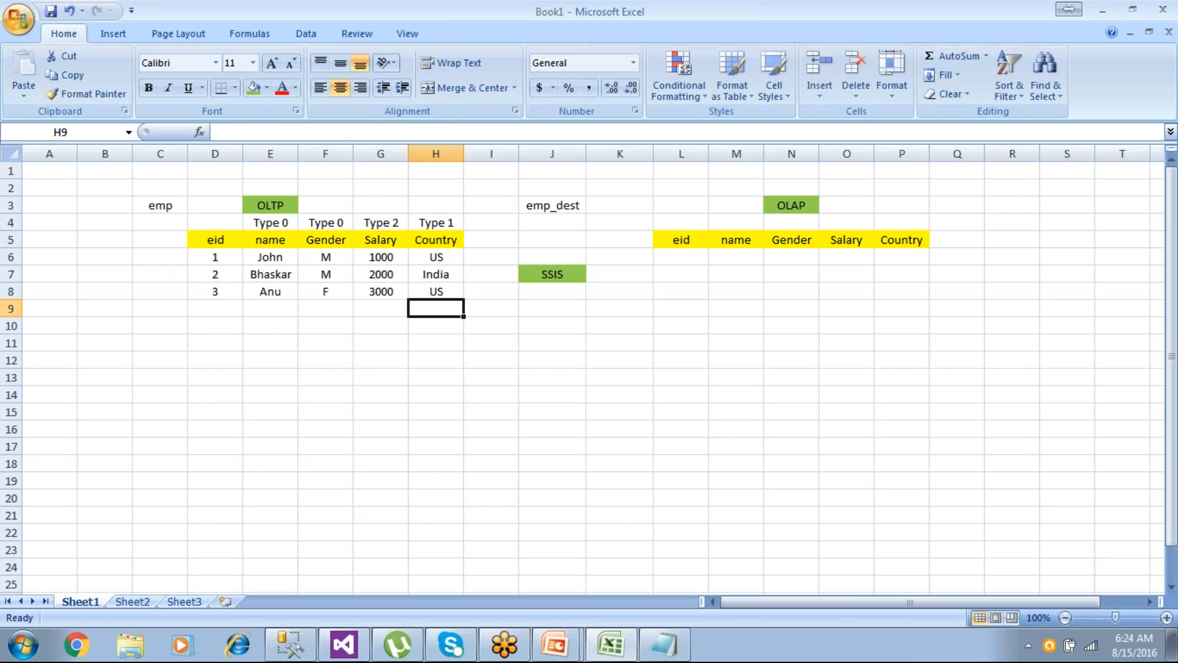
- Copy the three emp records into the emp_dest table, directly below its headers starting at L6
left_click(369, 408)
left_click(544, 275)
left_click_drag(220, 257, 436, 291)
key("ctrl+c")
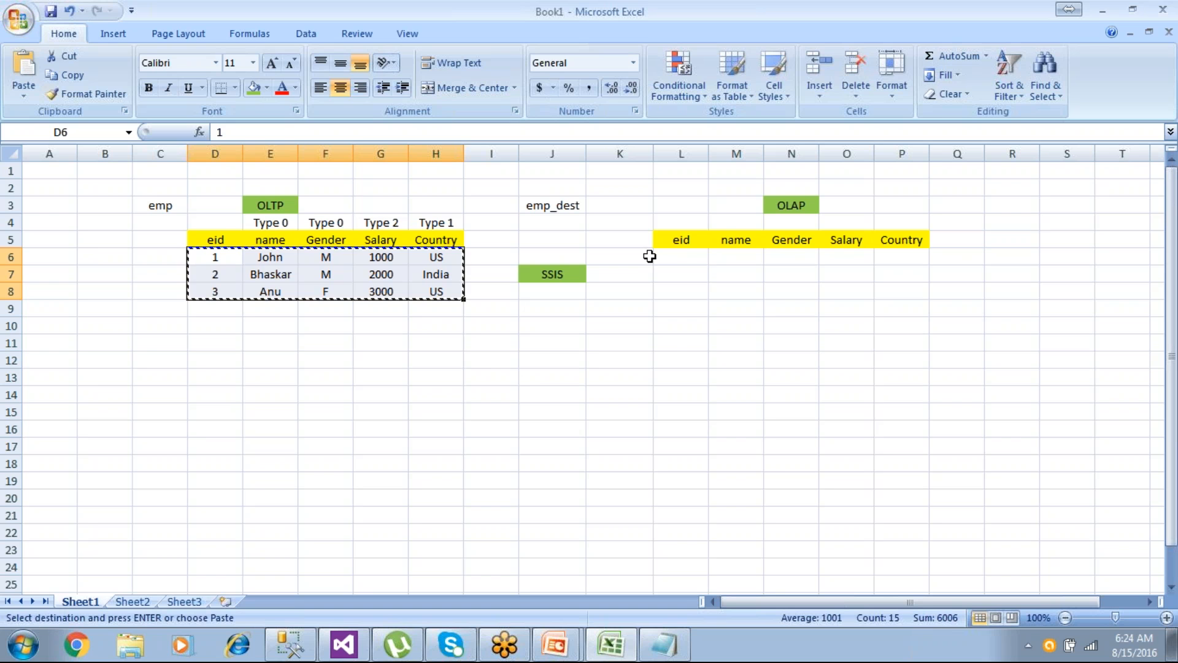
left_click(682, 258)
key("ctrl+v")
left_click(680, 344)
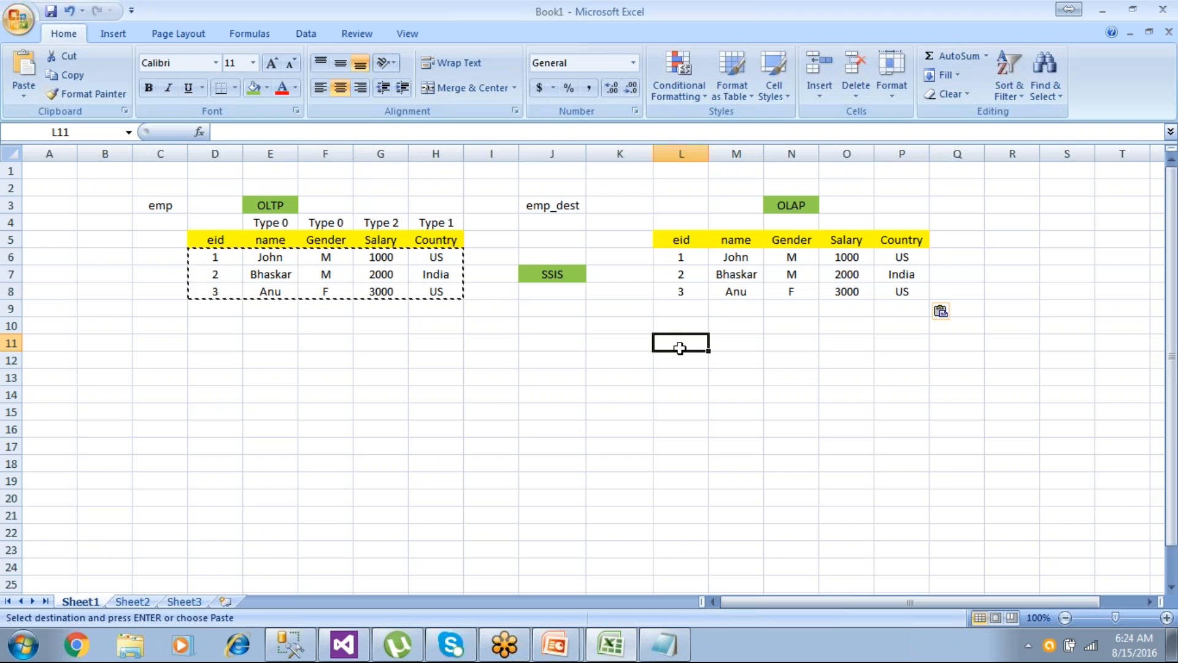
key("Escape")
- Review the SCD type labels above the emp headers and the values in the Gender column
left_click(459, 411)
left_click(281, 224)
left_click(326, 223)
left_click(380, 223)
left_click(436, 240)
left_click(416, 373)
left_click_drag(325, 257, 328, 294)
left_click(330, 290)
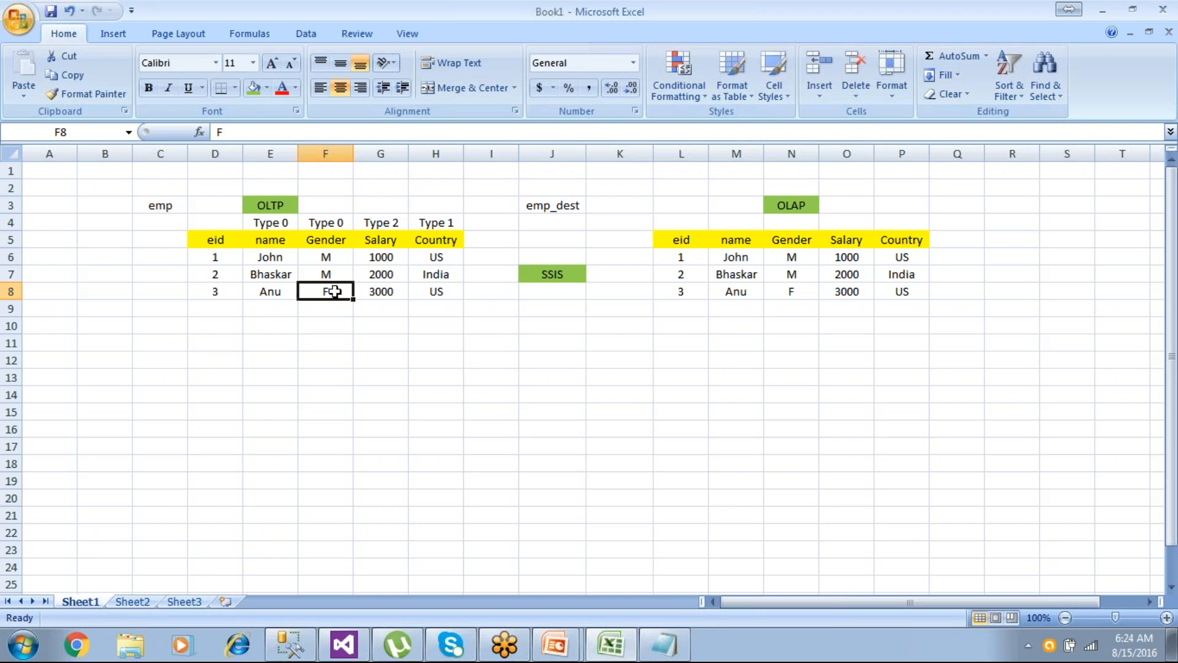
- Change the Gender of the first emp record to F
left_click(337, 258)
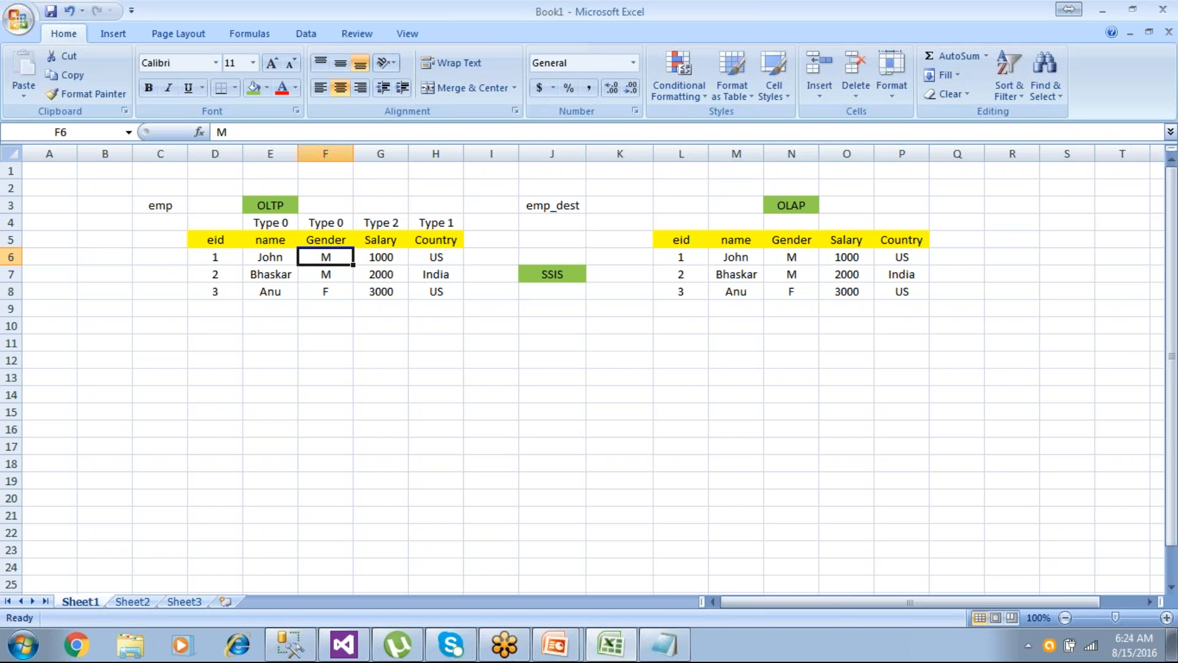
type("F")
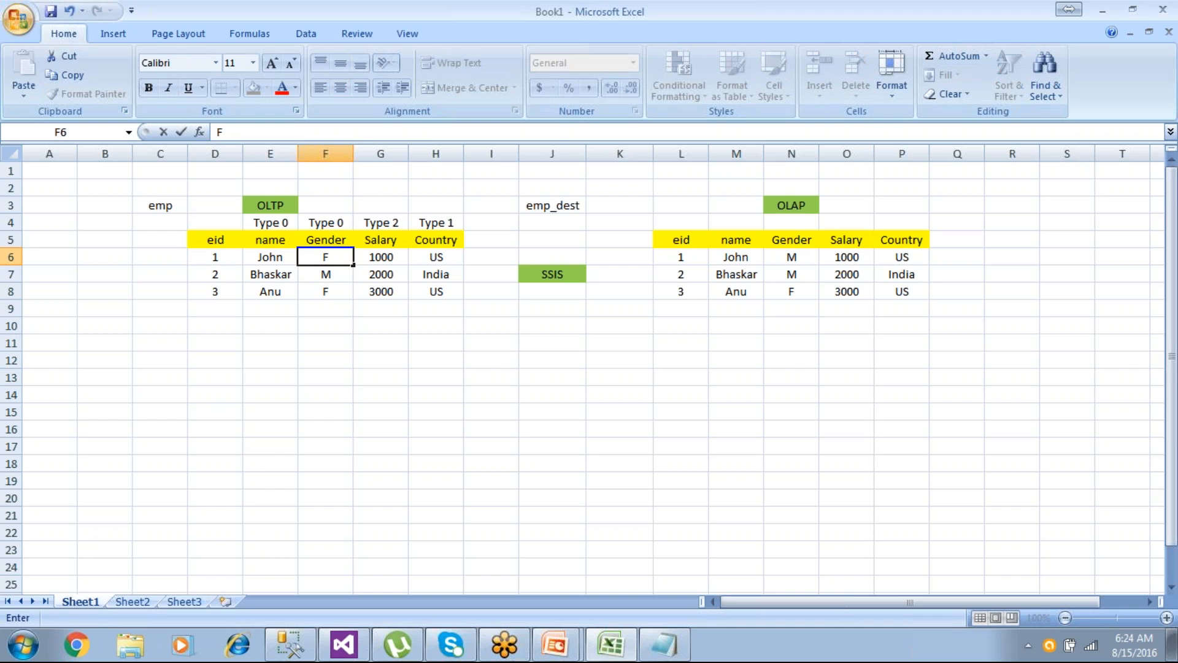
left_click(259, 446)
left_click(330, 258)
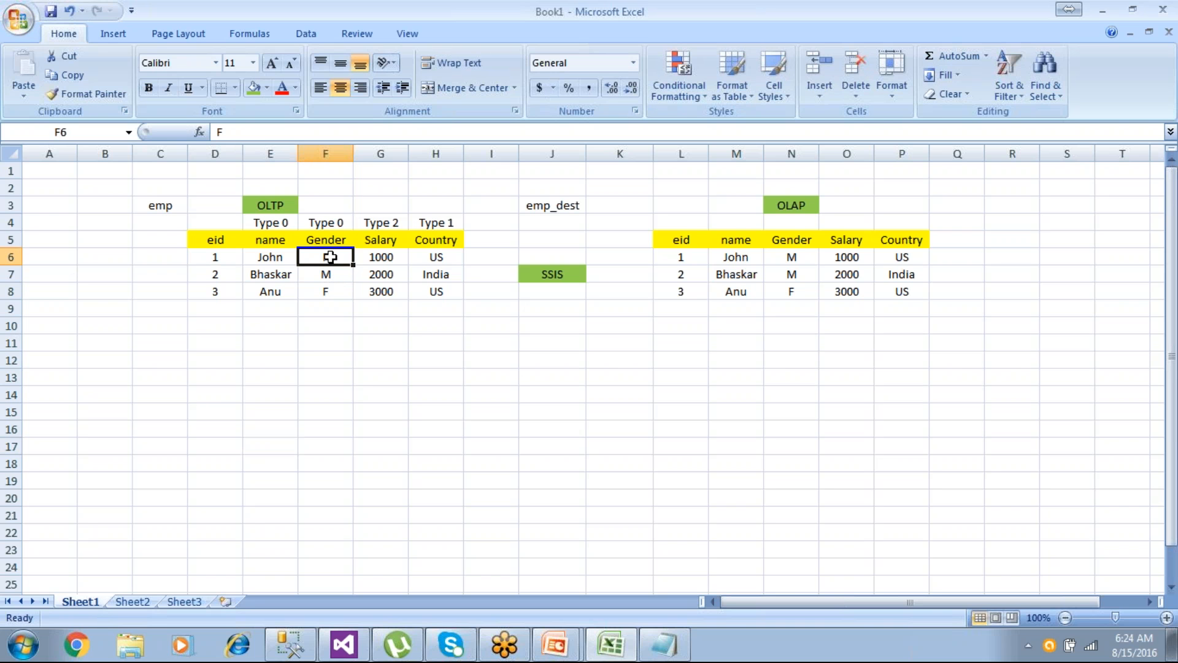
- Compare the first record's Gender in emp and emp_dest, checking the Type 0 labels on the name and Gender columns
left_click(337, 223)
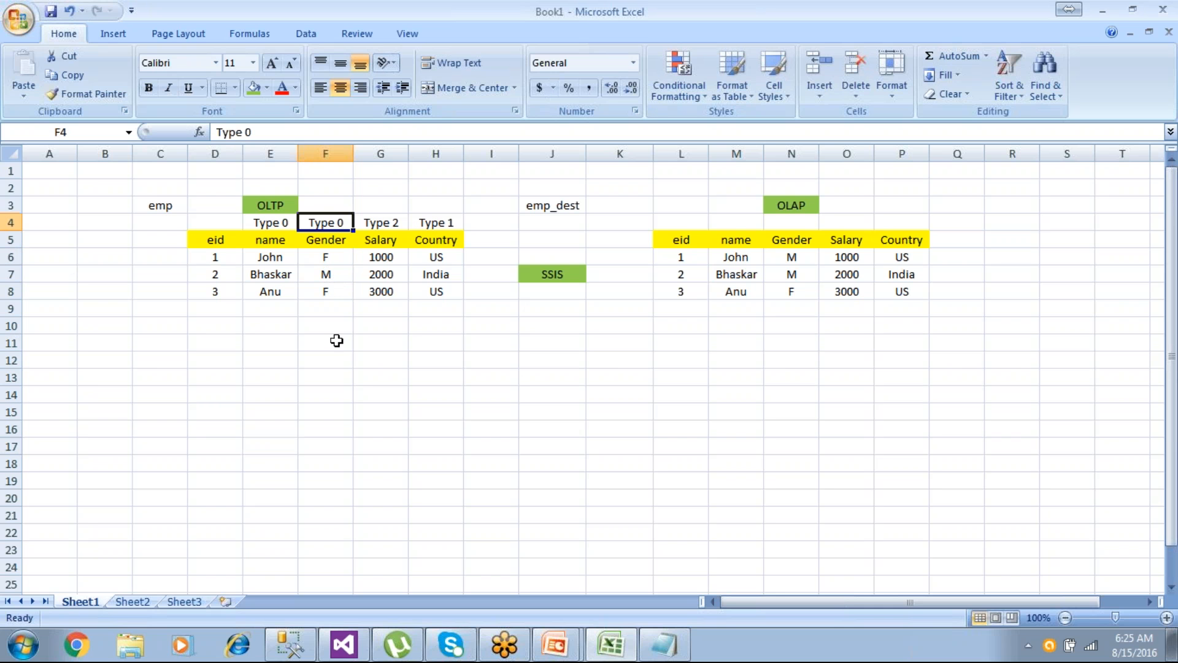
left_click(276, 223)
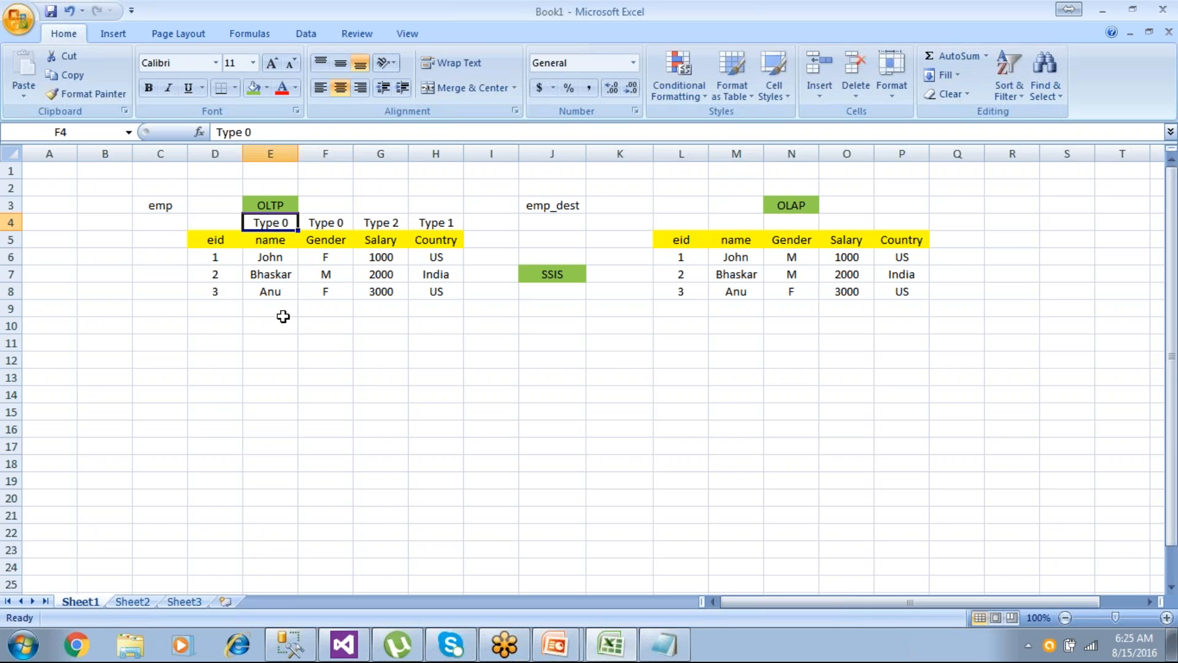
left_click(331, 264)
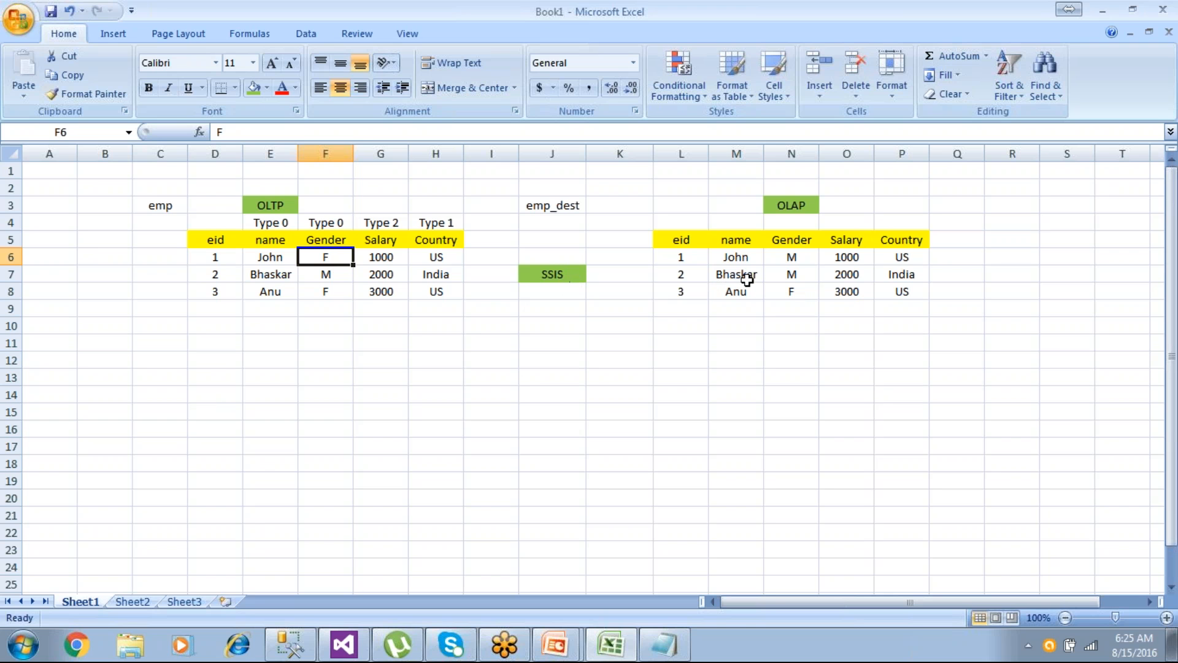
left_click(803, 260)
key("Left")
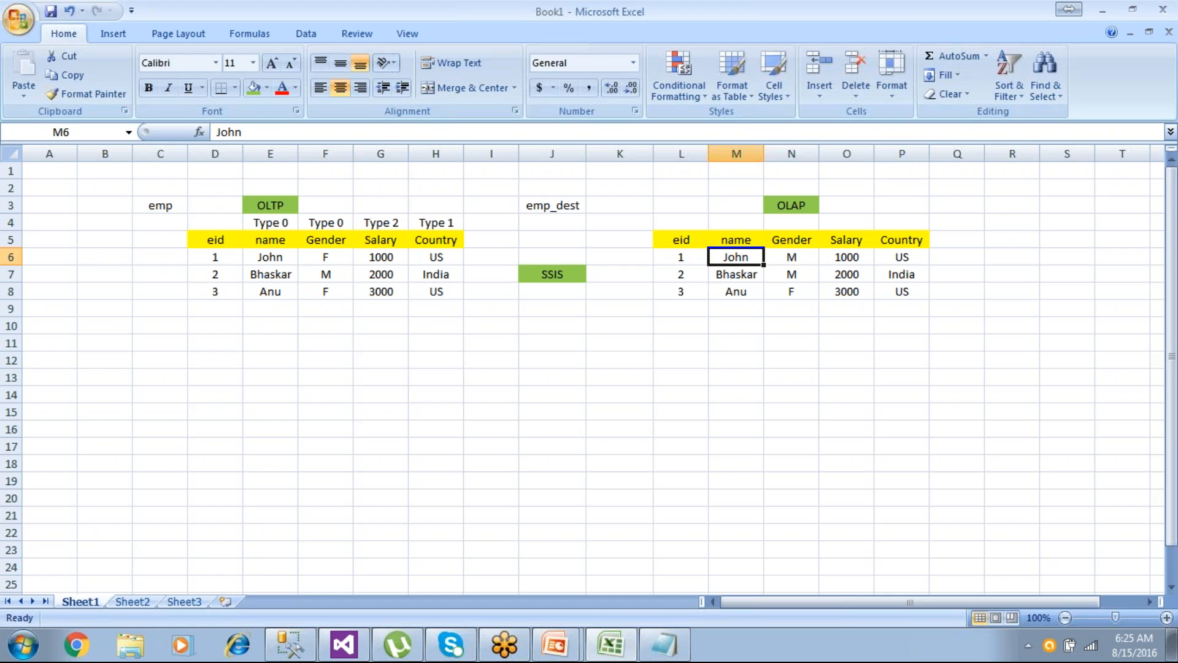
left_click(798, 261)
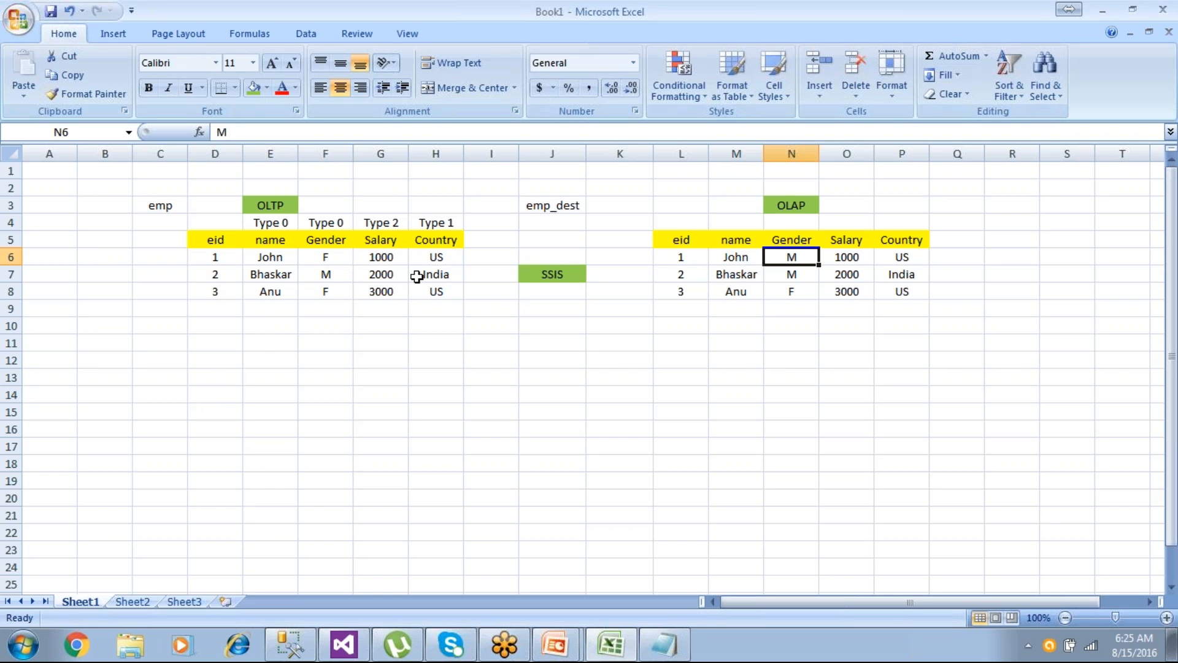
left_click(331, 259)
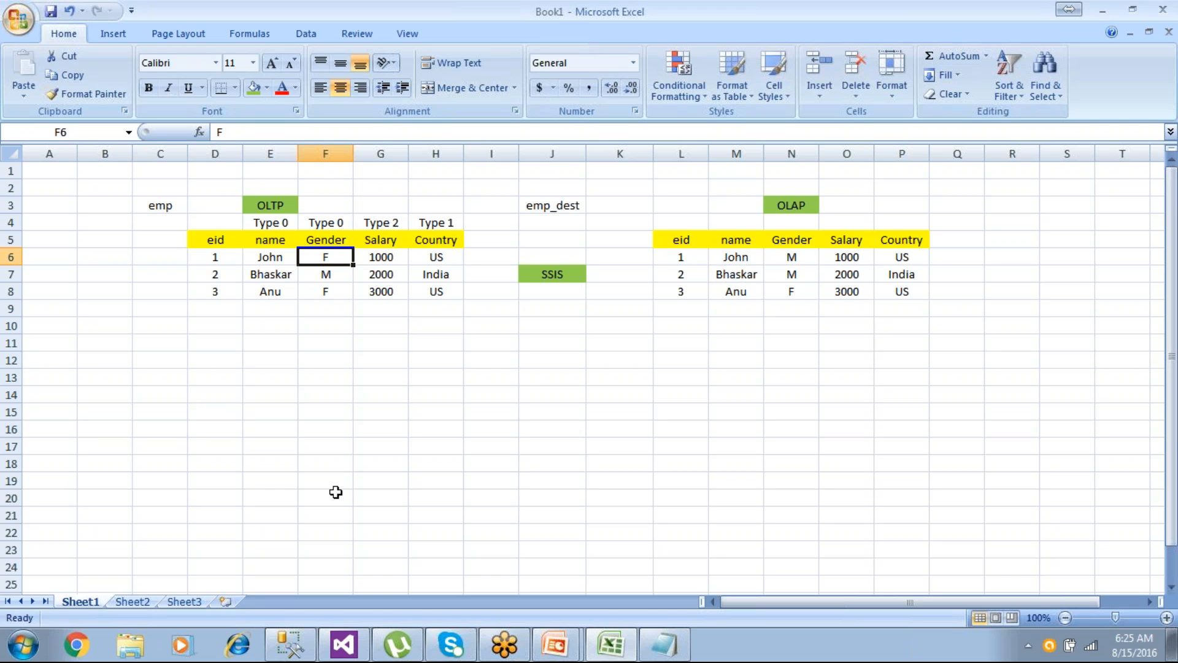
- Enter SCD in the cell directly below the SSIS label
left_click(568, 273)
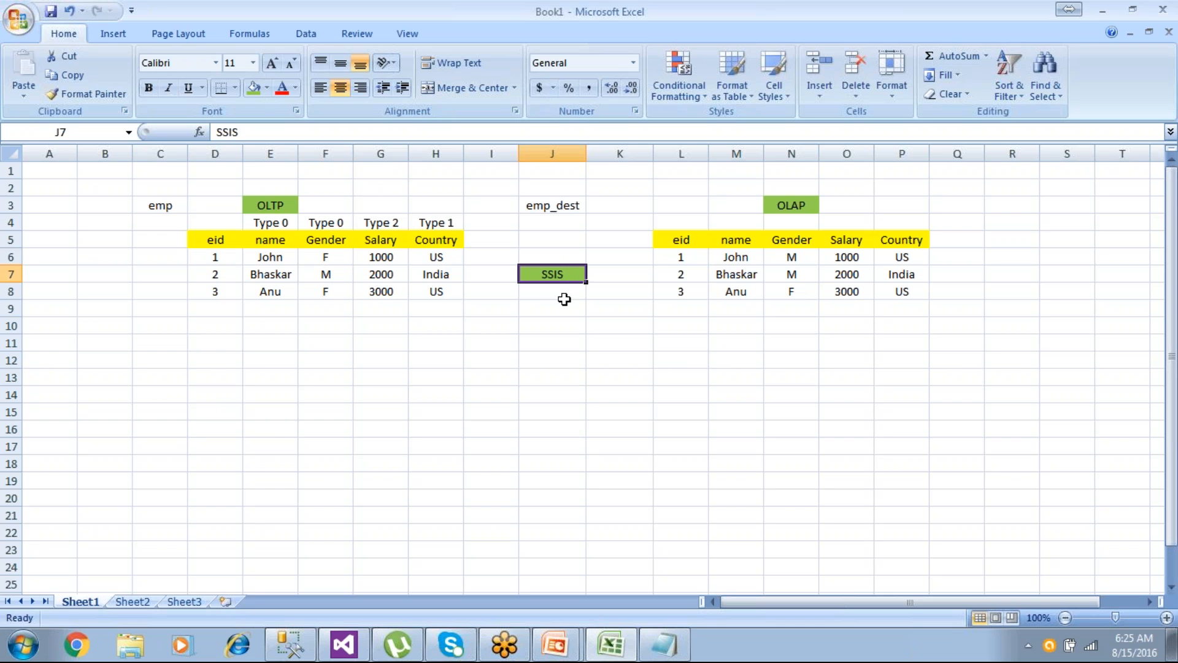
left_click(564, 298)
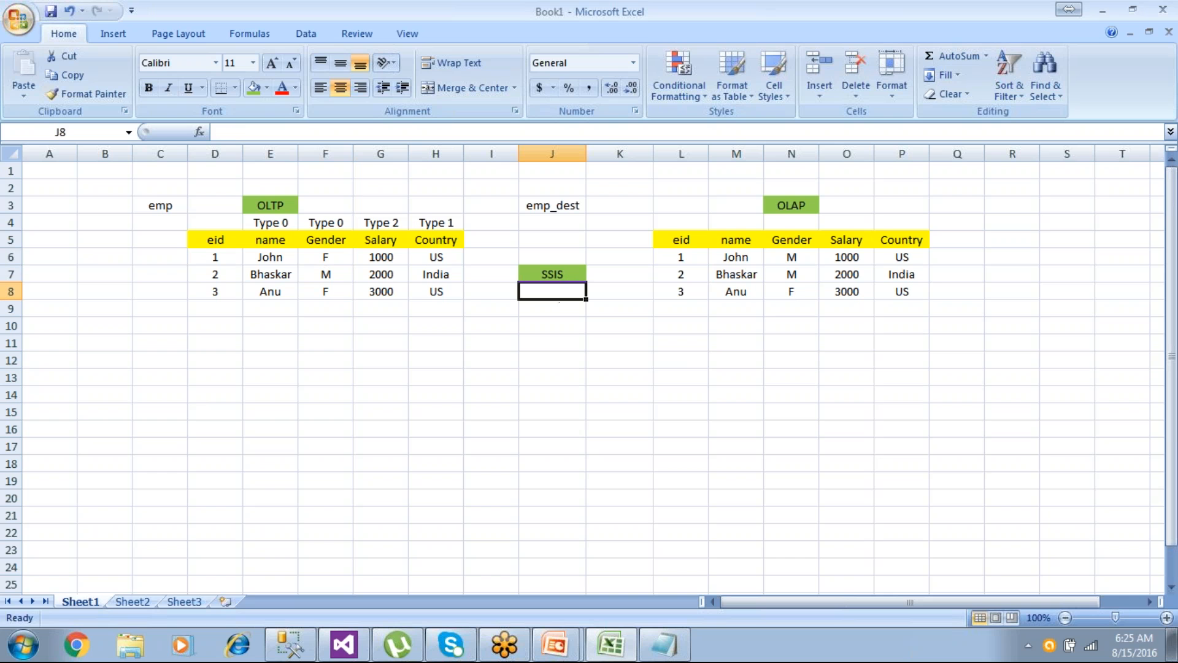
type("SCD")
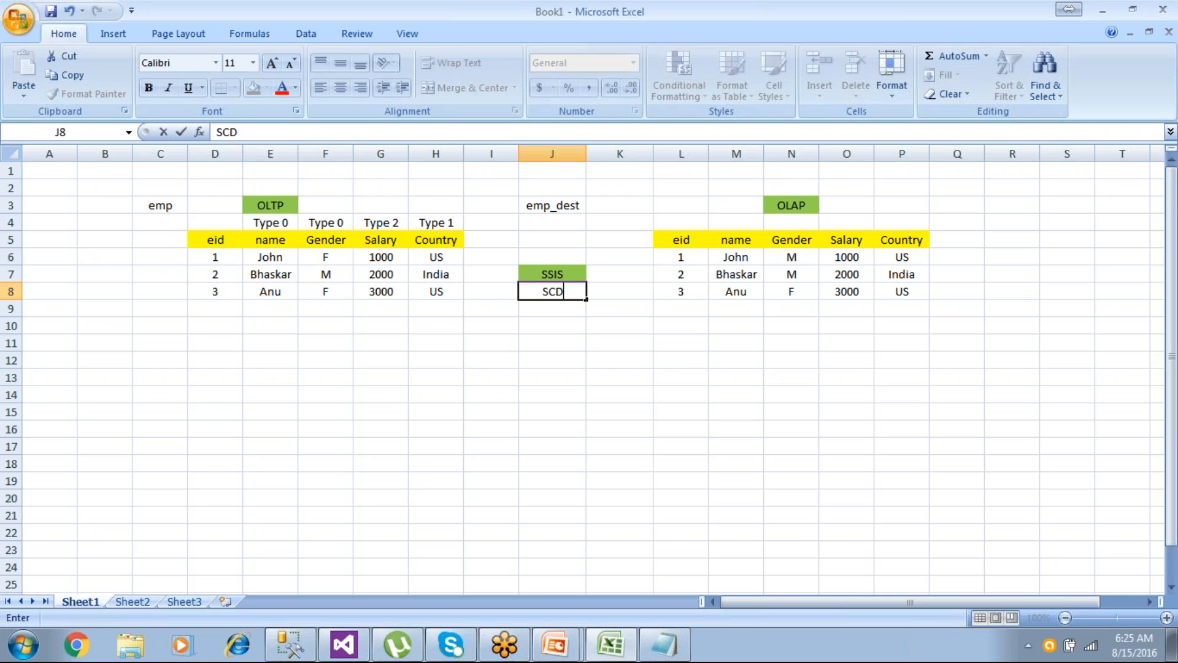
left_click(556, 344)
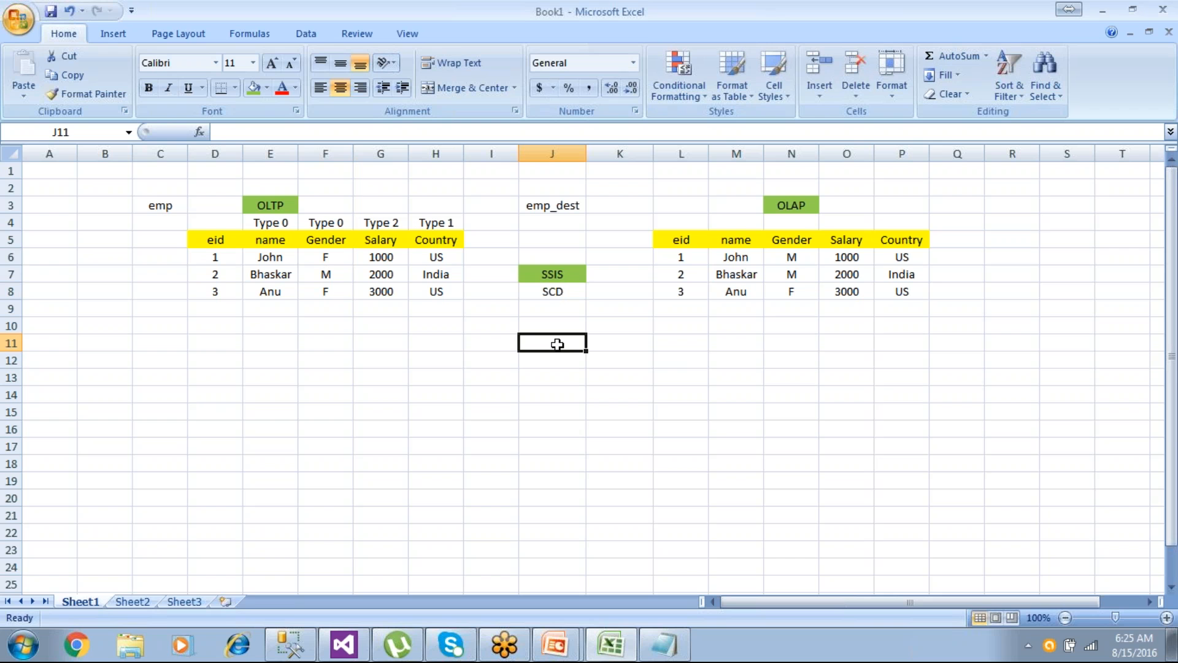
left_click(346, 259)
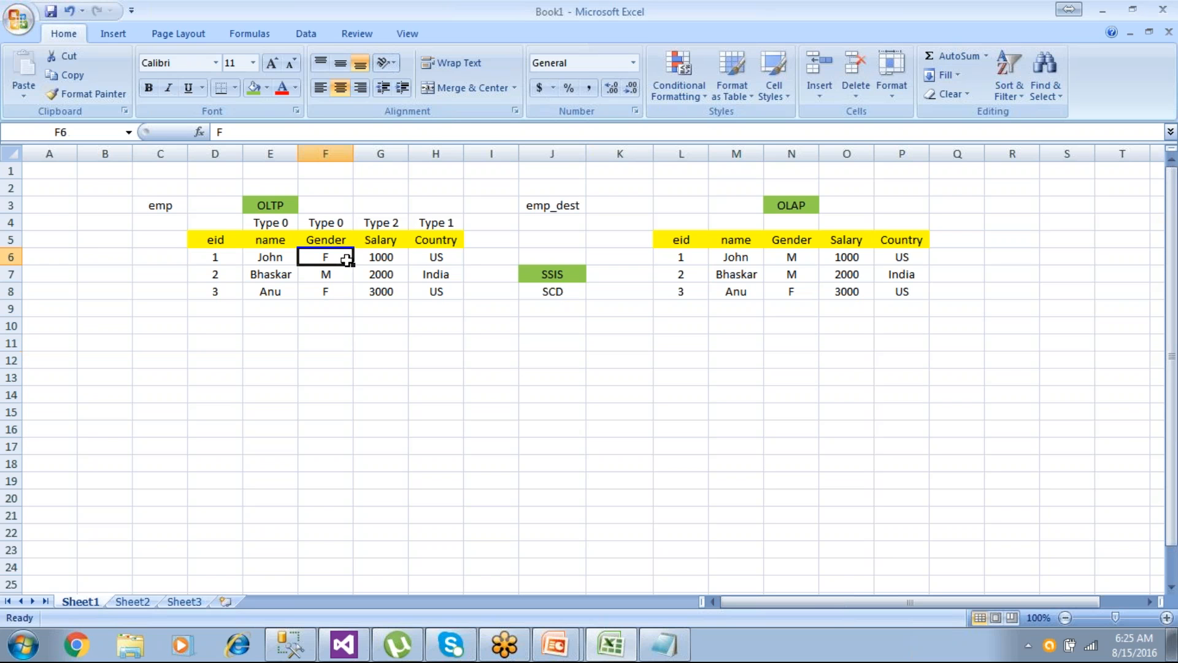
- Set the Gender of the first emp record to M and compare the Gender columns of emp and emp_dest
type("M")
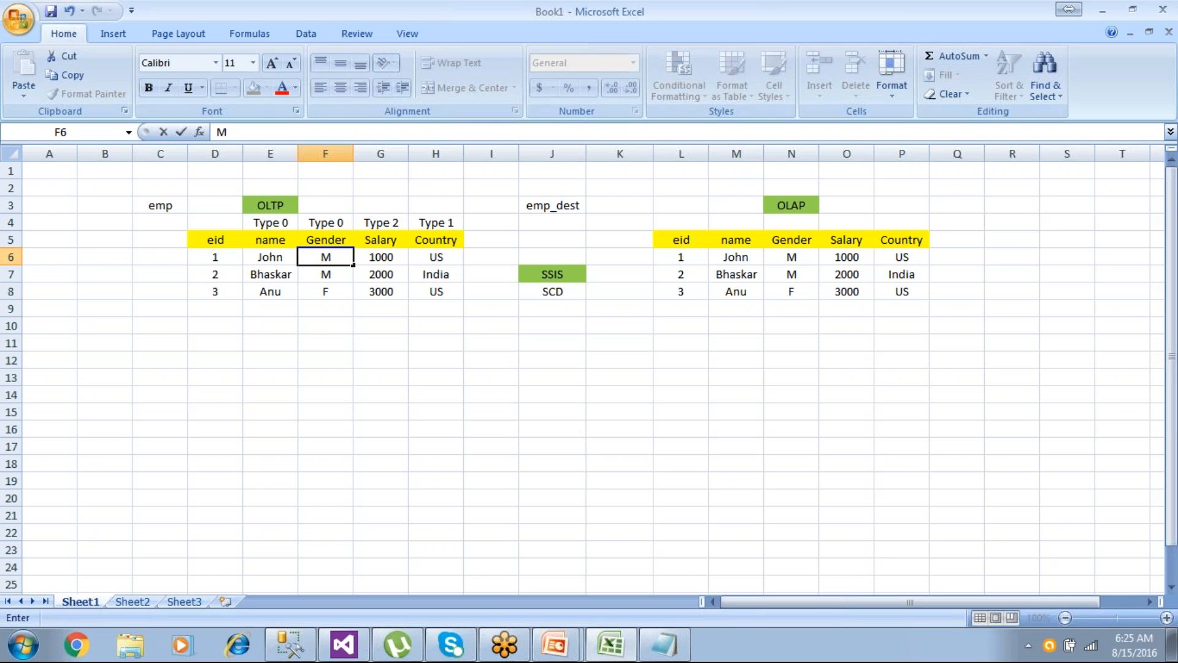
key("Return")
left_click_drag(256, 239, 270, 292)
left_click_drag(322, 253, 325, 294)
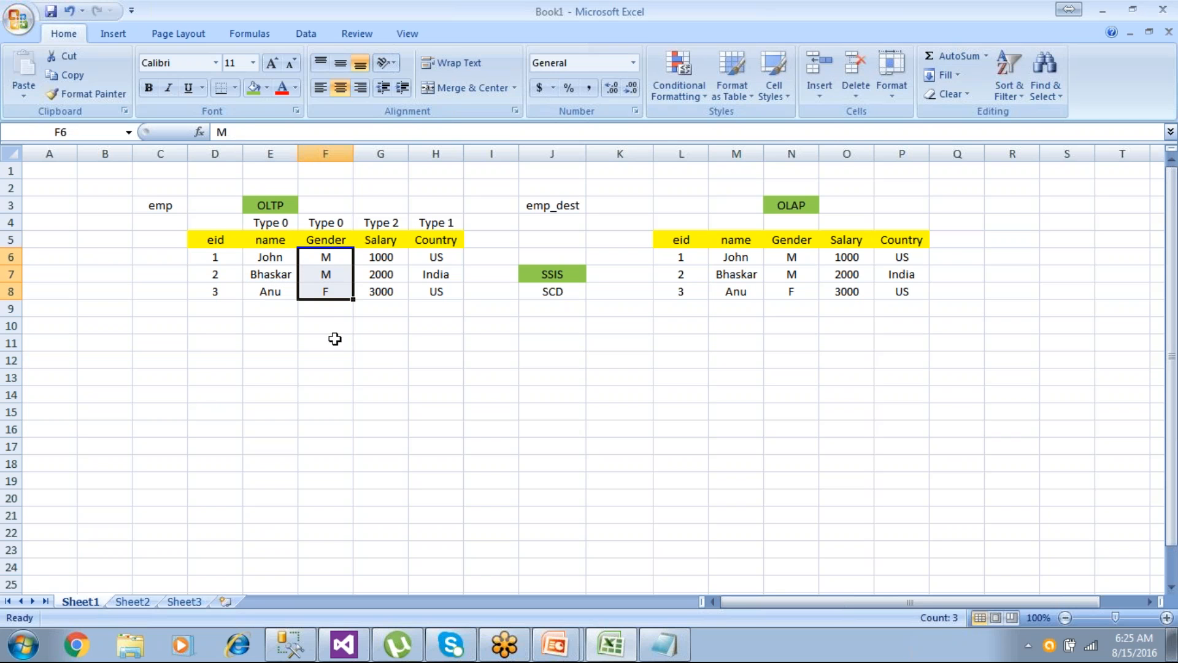
left_click_drag(791, 257, 803, 327)
left_click(792, 258)
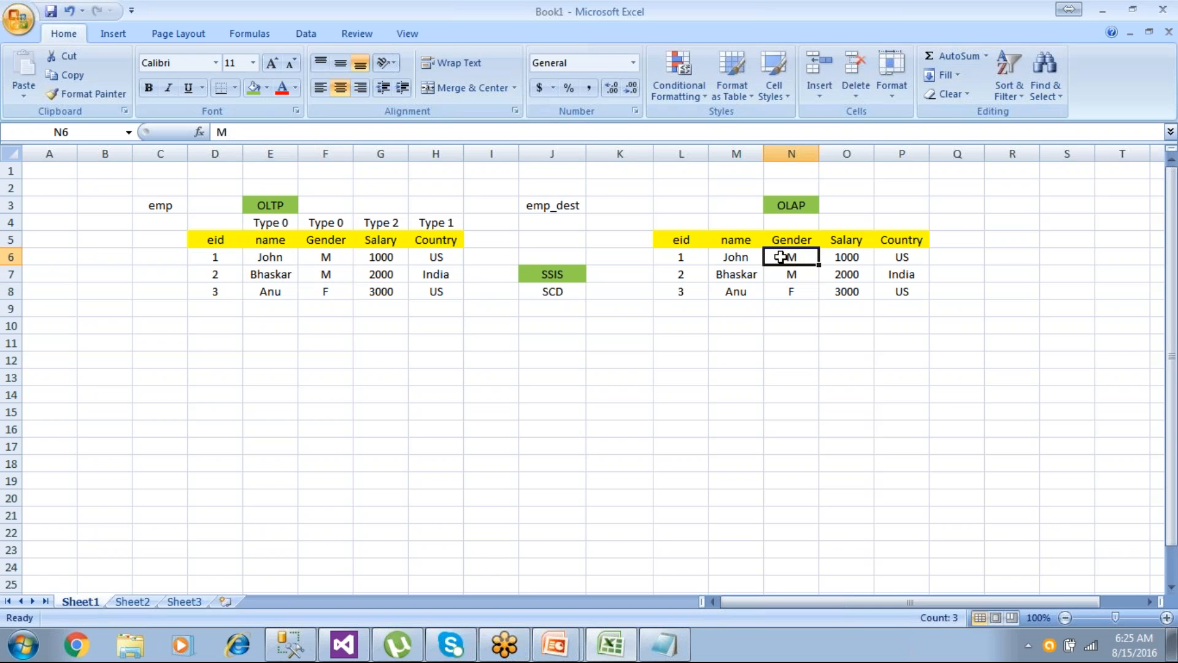
left_click_drag(324, 255, 330, 294)
left_click_drag(269, 225, 325, 274)
left_click(318, 366)
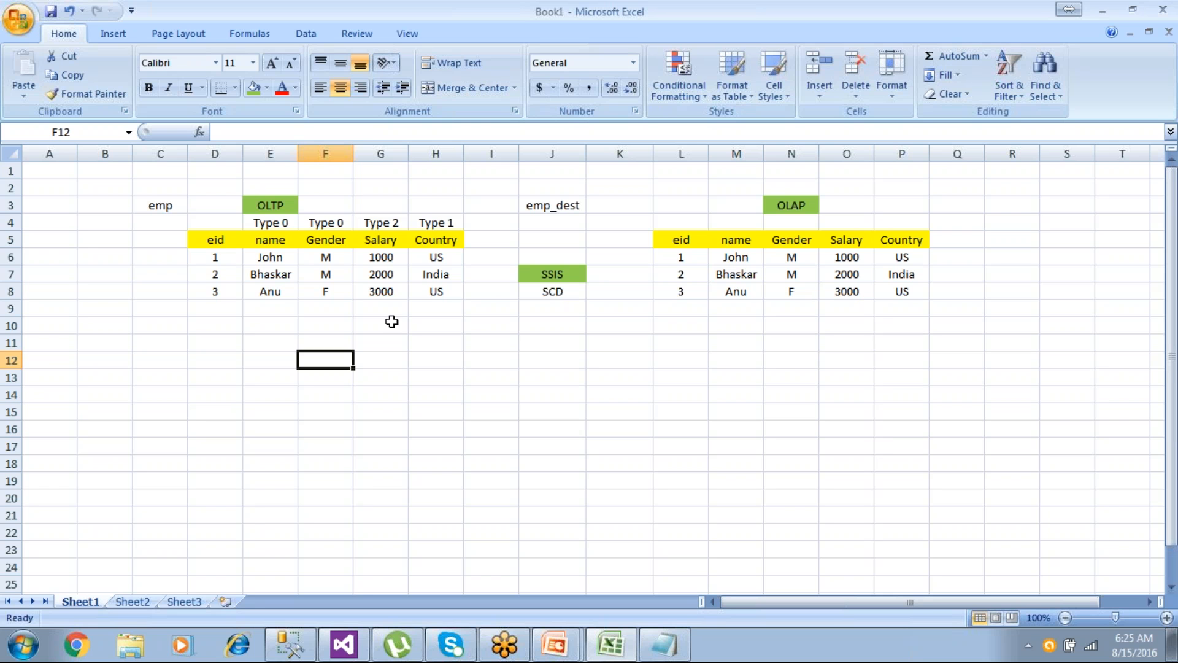
- Change the Country of the first emp record to India
left_click(279, 258)
left_click(436, 256)
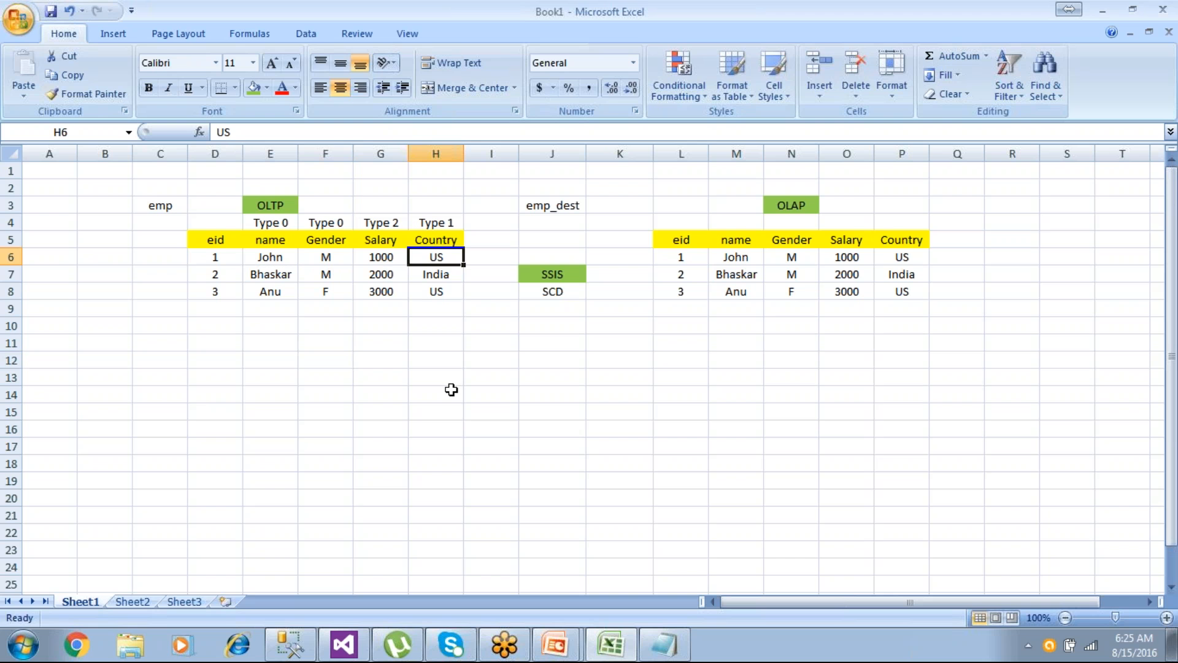
type("India")
key("Tab")
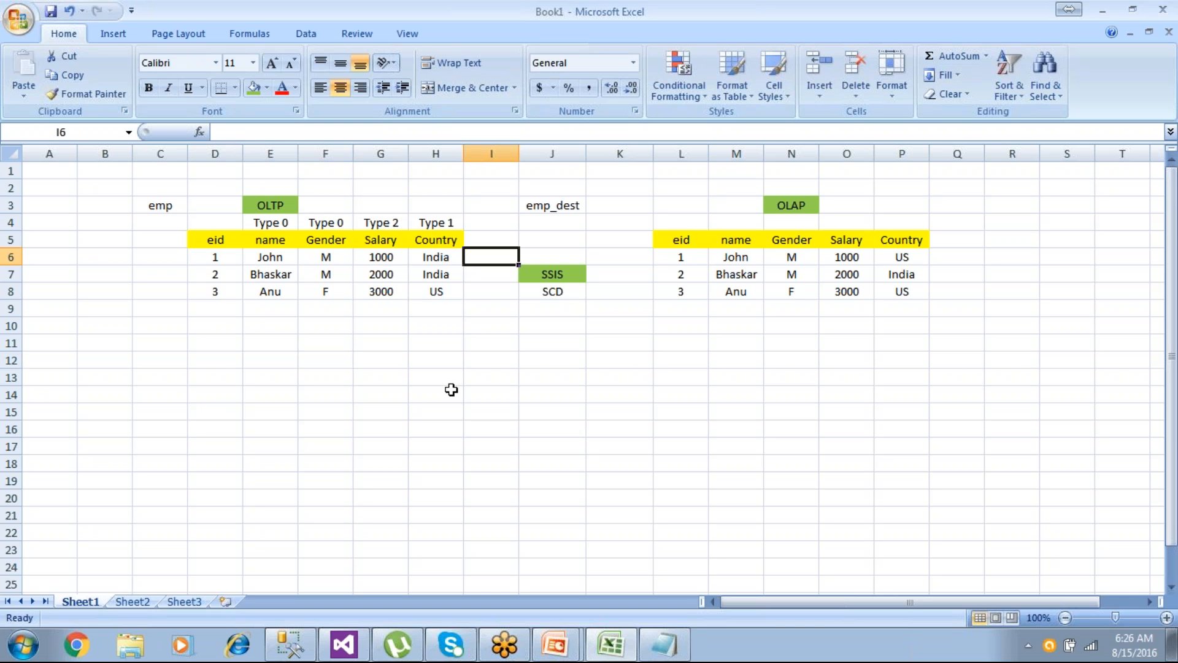
- Check the Type 1 label above Country, switch to the PowerPoint slide show for the Type 1 SCD definition, and return to Excel
left_click(714, 262)
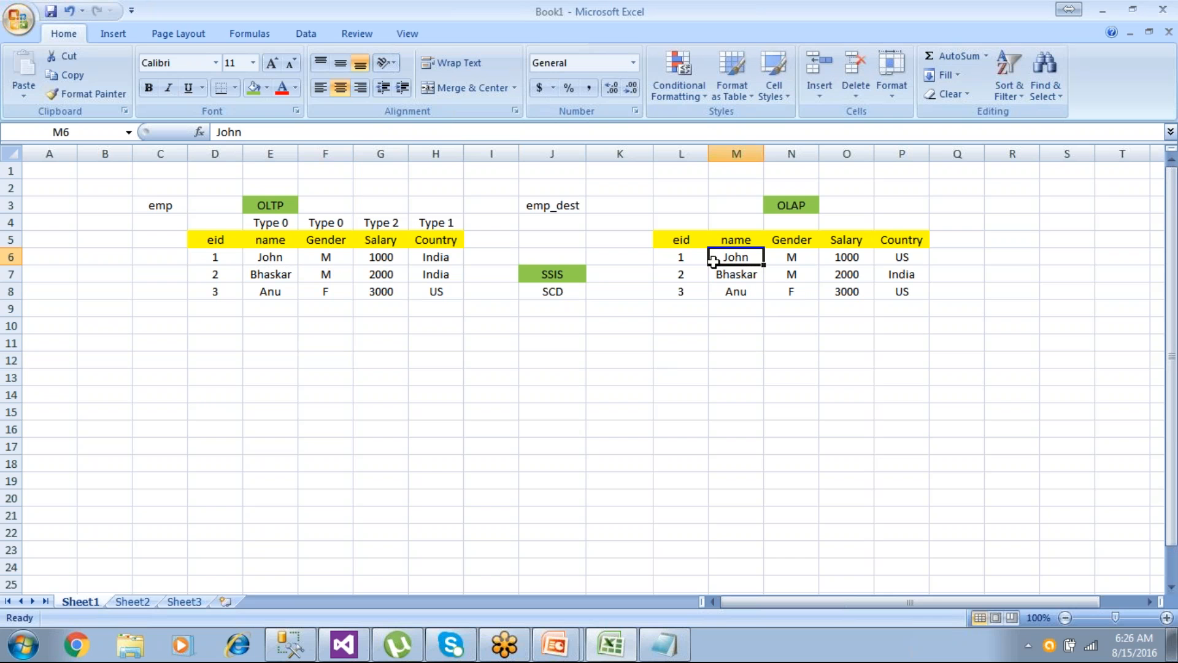
left_click(439, 225)
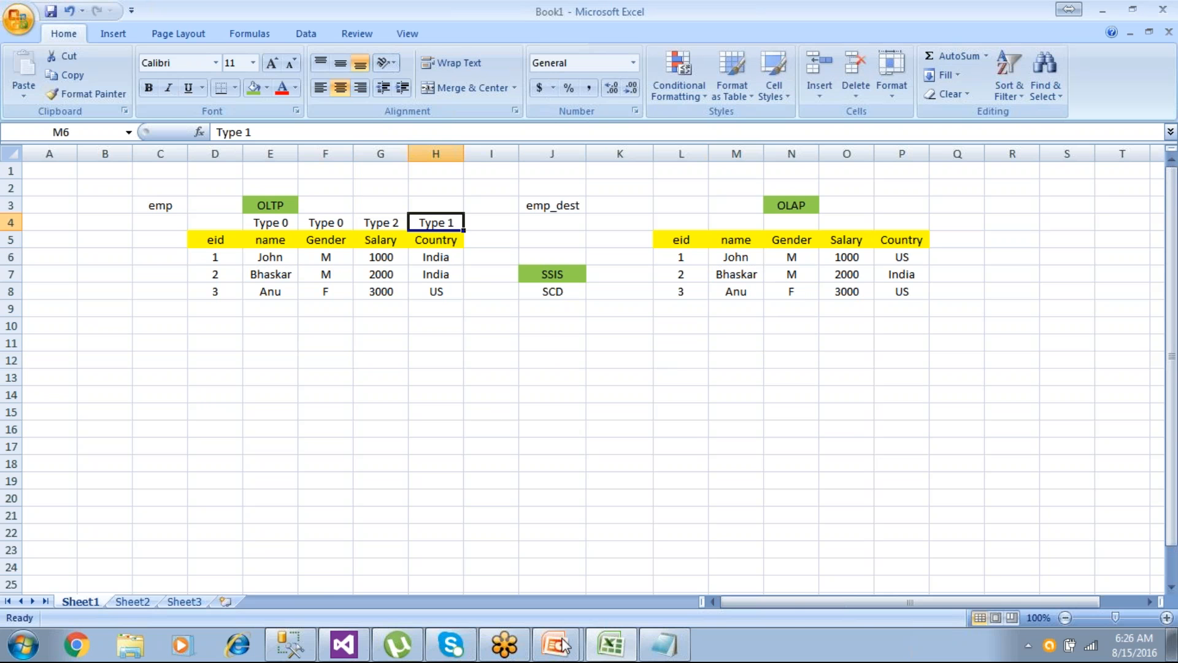
mouse_move(570, 651)
left_click(574, 603)
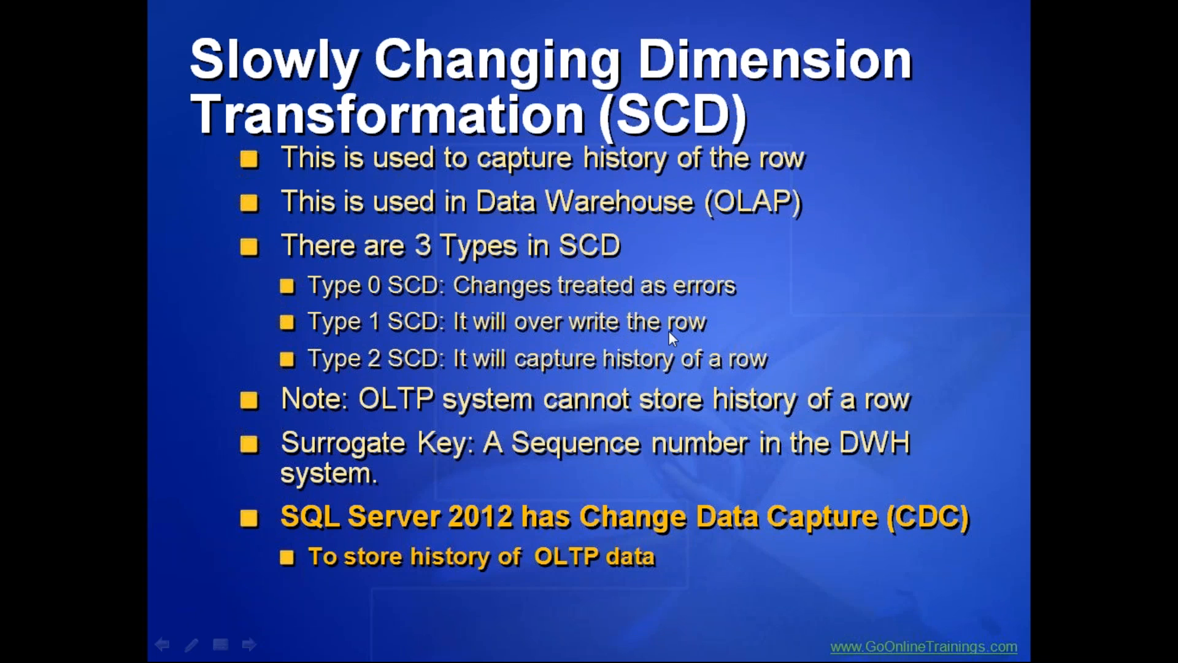
key("alt+Tab")
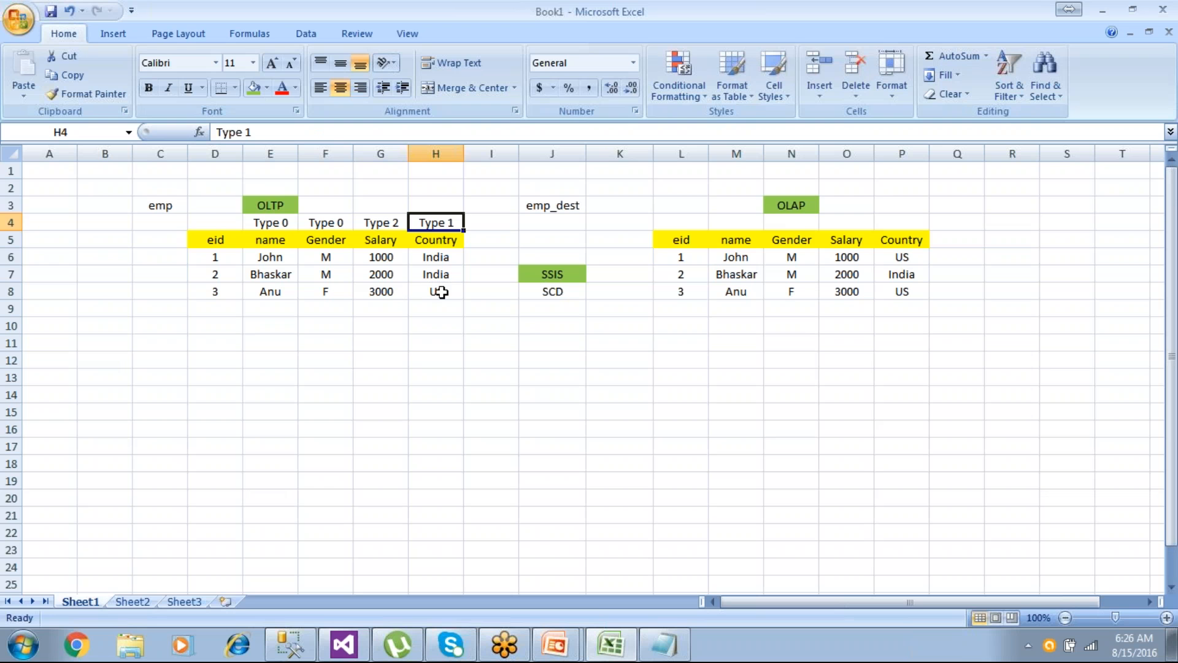
- Overwrite the Country of the first emp_dest record with India to match the emp table
left_click(911, 260)
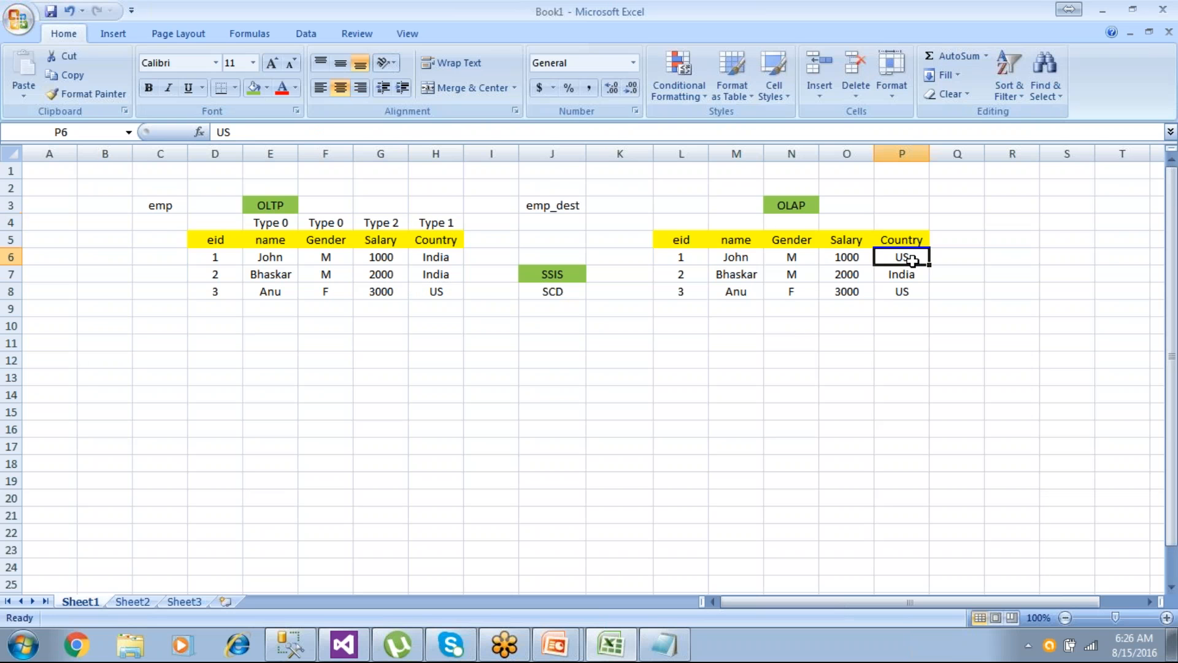
type("India")
key("Return")
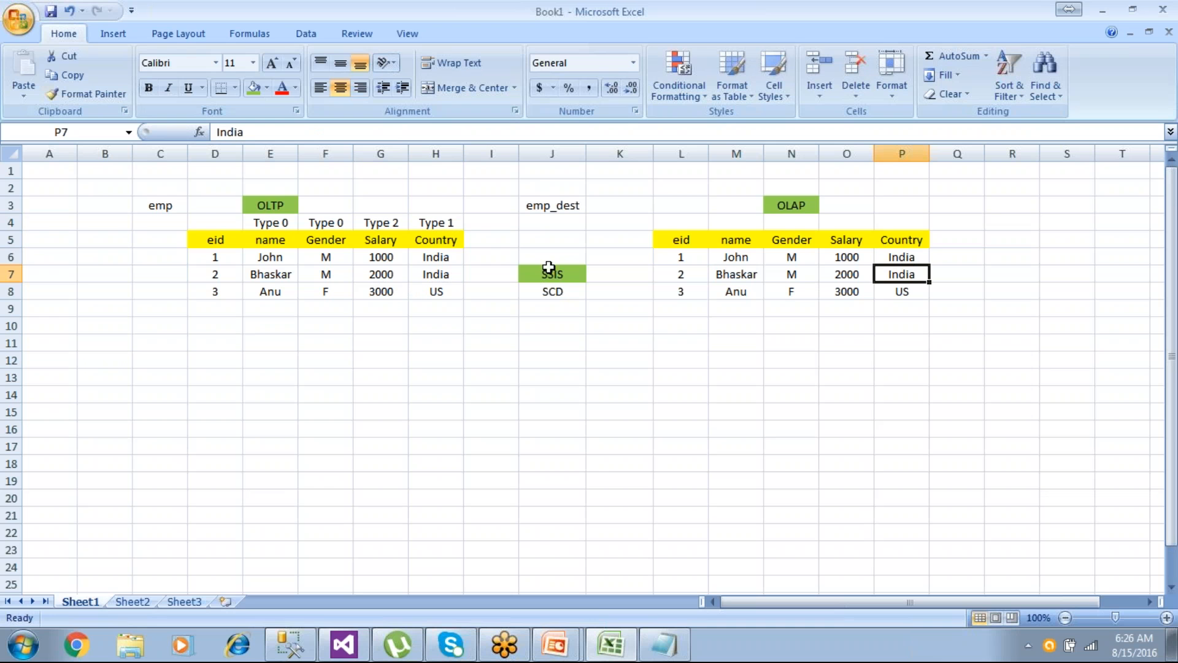
left_click(441, 257)
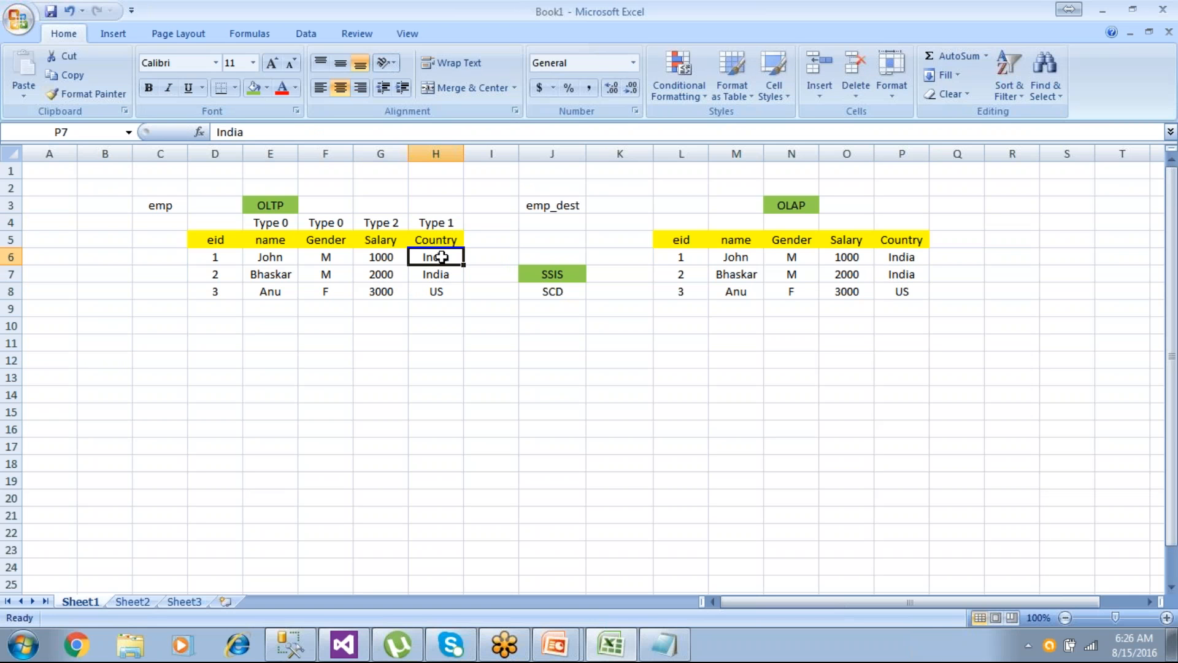
- Set the Salary of the third emp record to 4000 and review the records of the OLTP table
left_click(276, 292)
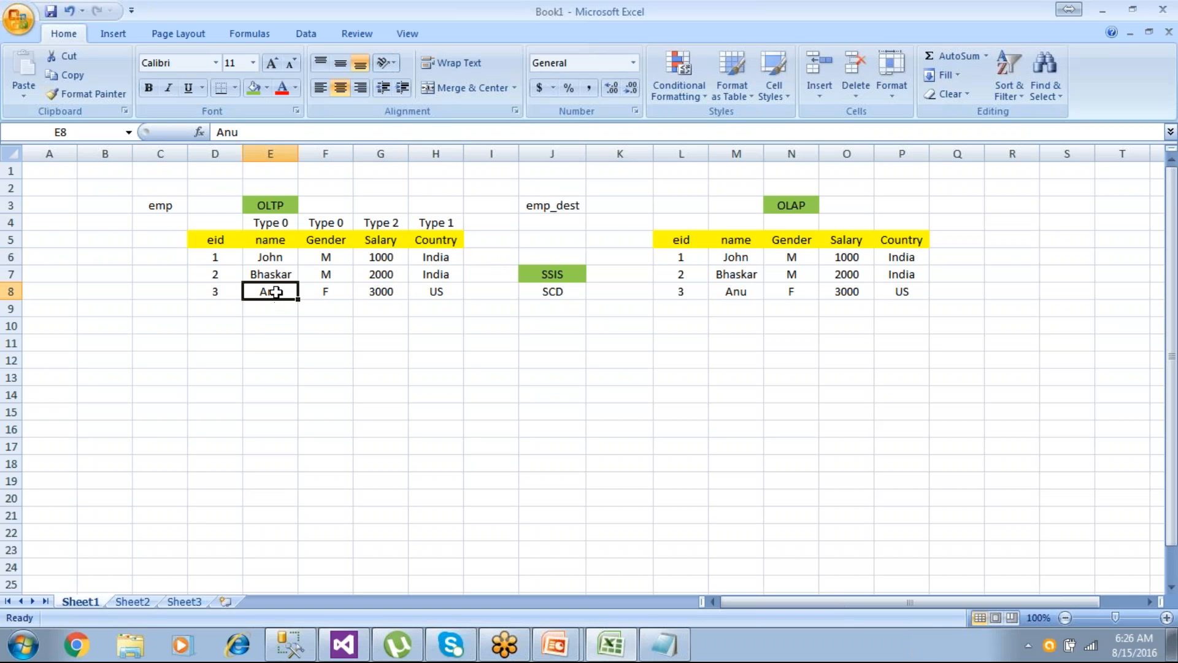
left_click(374, 292)
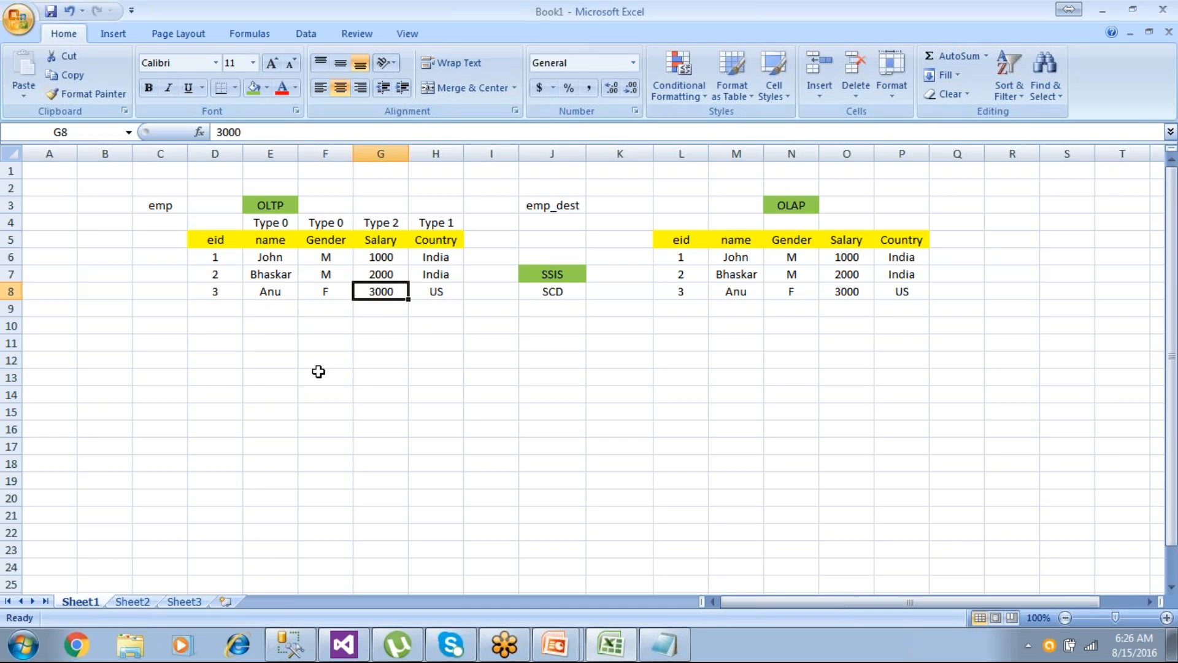
type("4000")
key("Return")
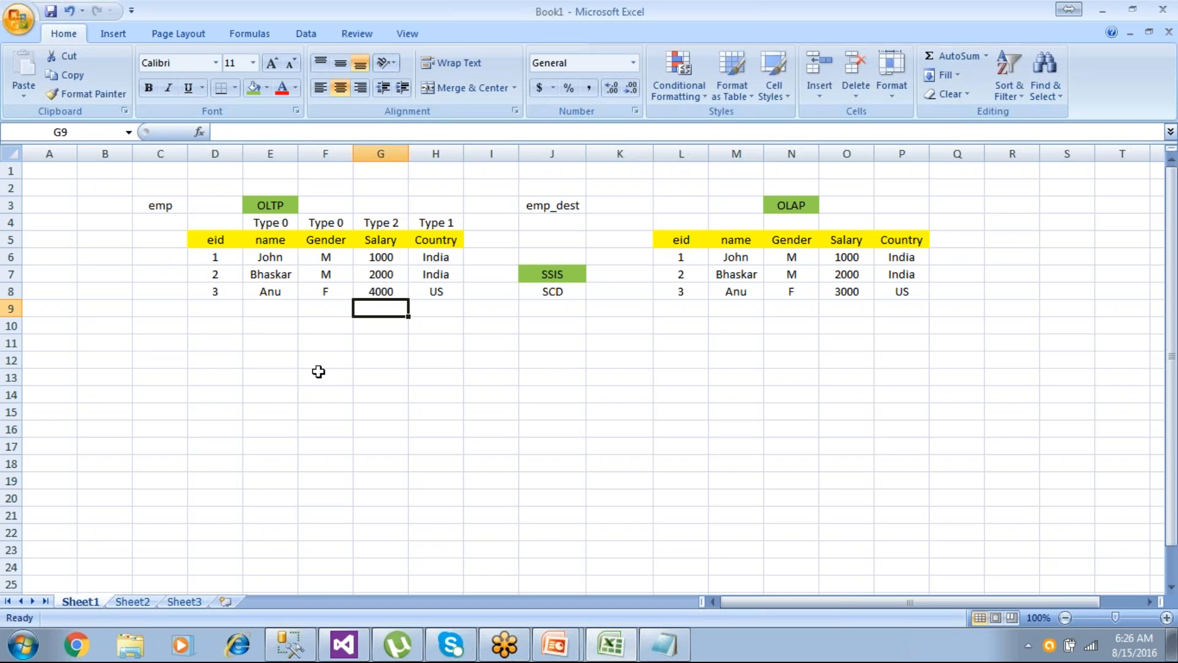
left_click(268, 207)
left_click_drag(210, 253, 429, 298)
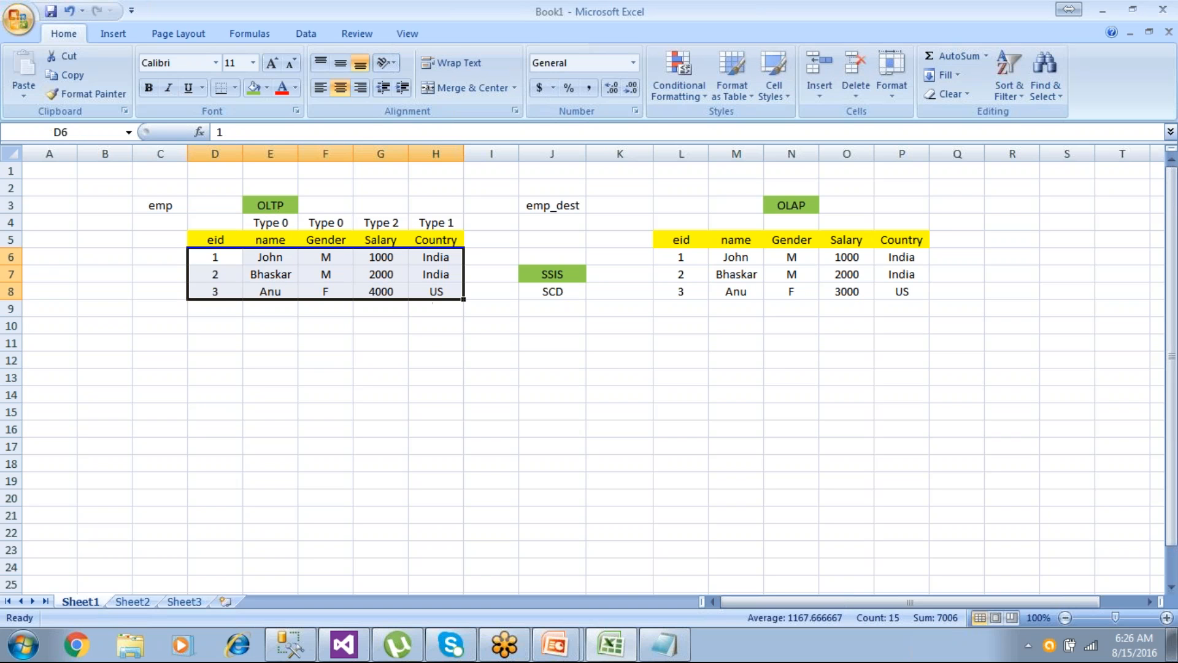
left_click(423, 347)
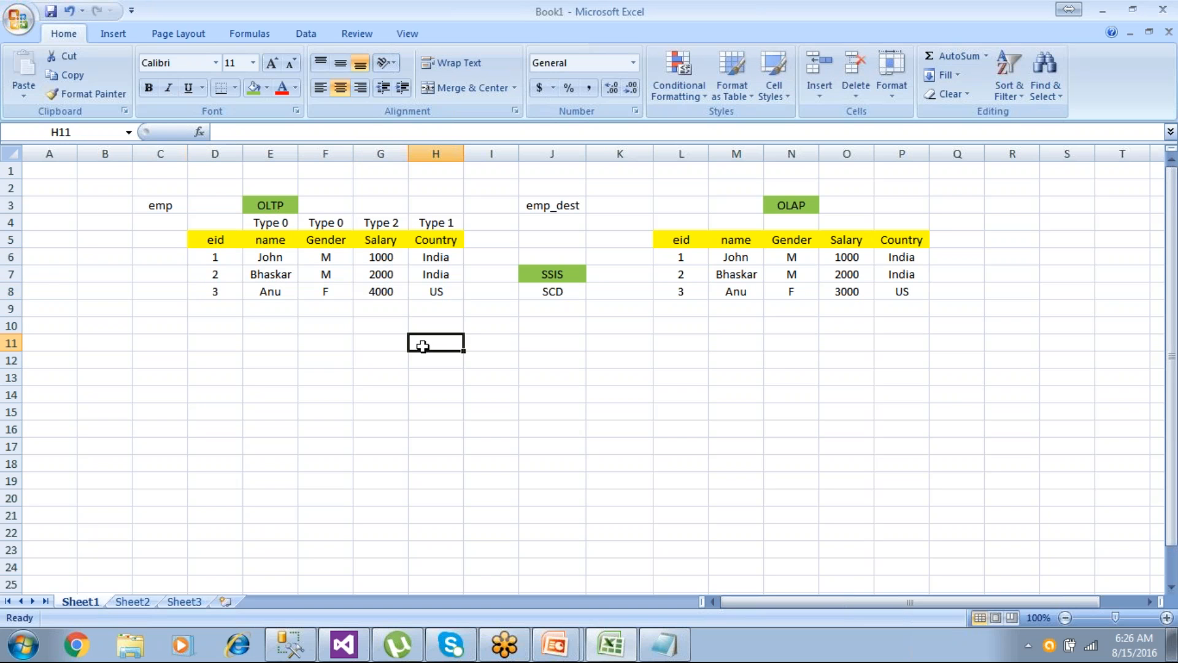
- Copy the third emp record, whose Salary column is Type 2, into the first empty row below the emp_dest records
left_click(375, 293)
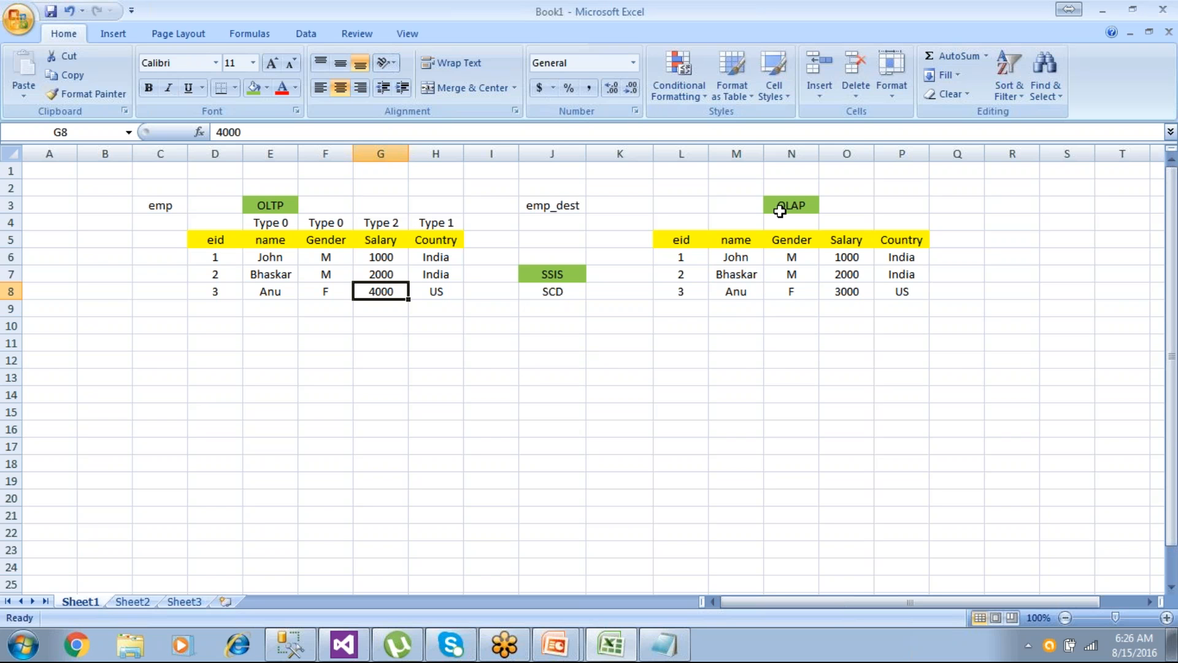
left_click(391, 224)
left_click_drag(224, 291, 429, 295)
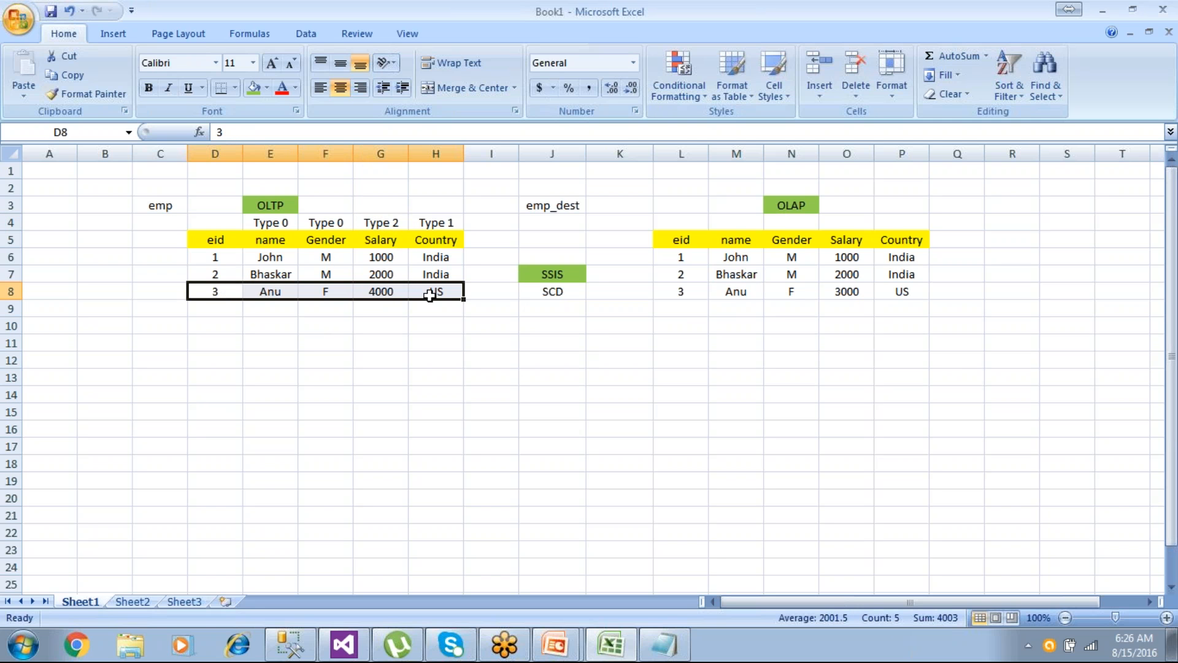
key("ctrl+c")
left_click(692, 309)
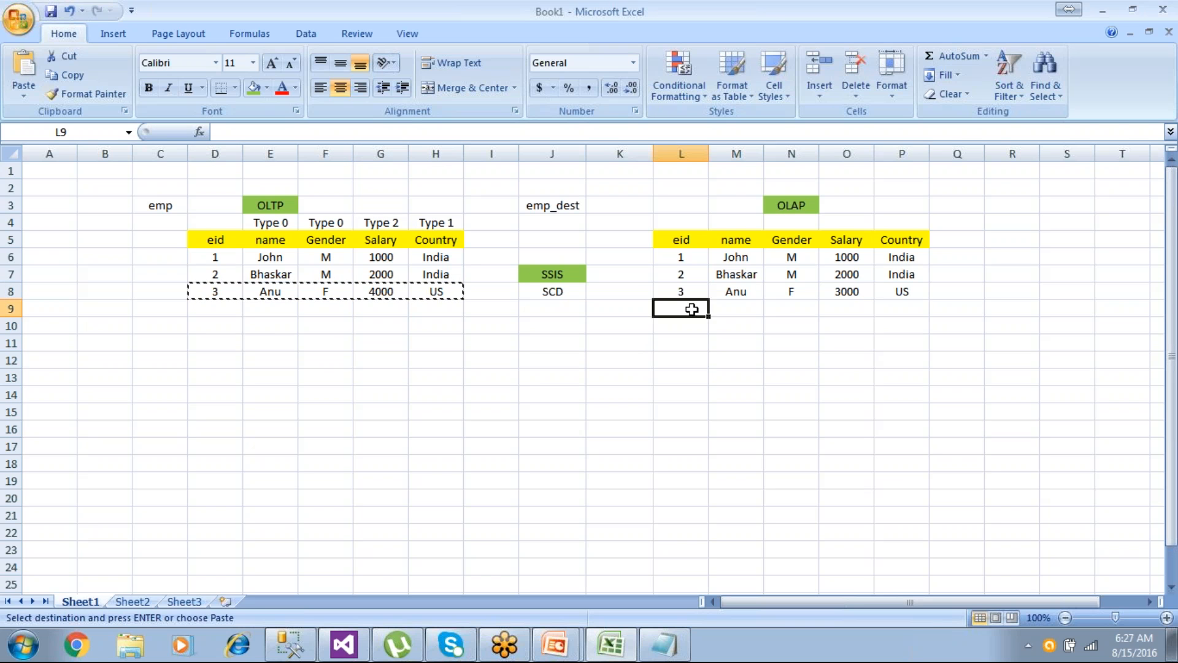
key("ctrl+v")
left_click(746, 360)
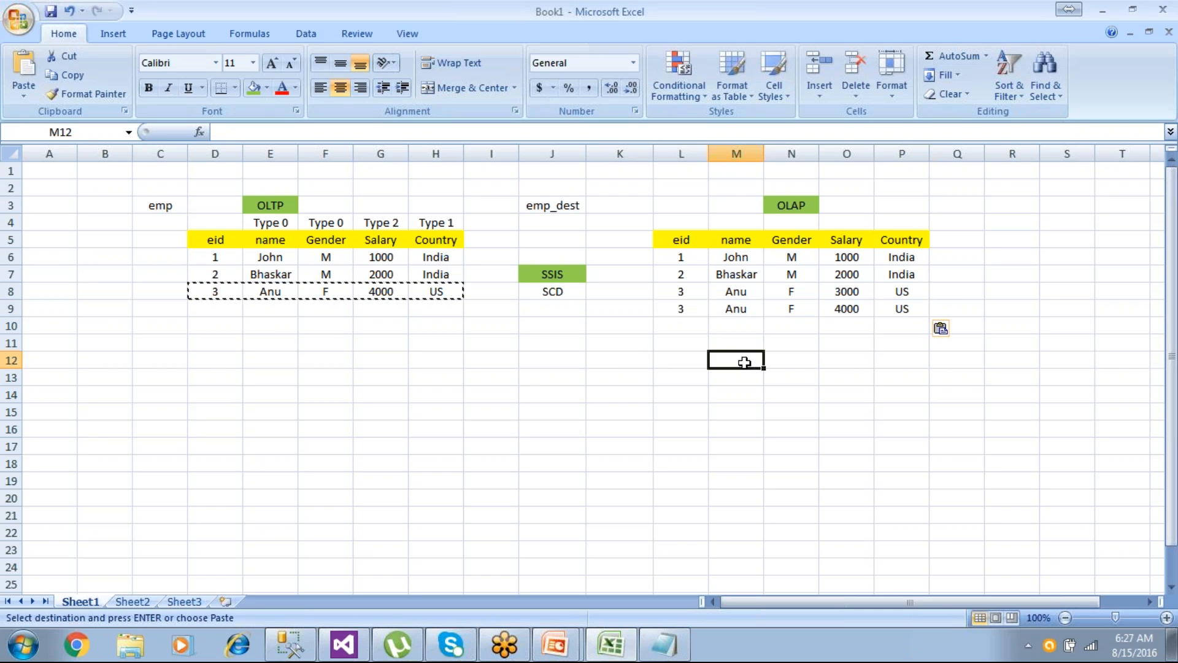
- Compare the Salary values in the two eid 3 rows of emp_dest and review the Type 2 SCD definition in the PowerPoint slide show
left_click(845, 296)
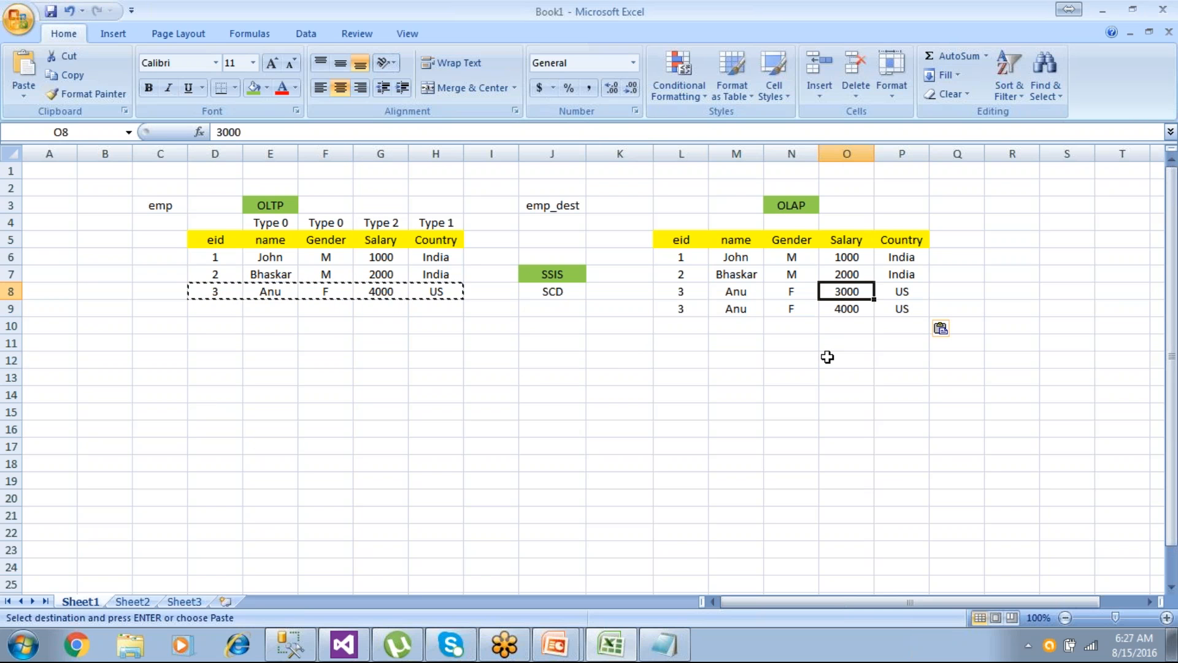
left_click(846, 309)
key("Up")
left_click(392, 225)
mouse_move(554, 647)
left_click(556, 607)
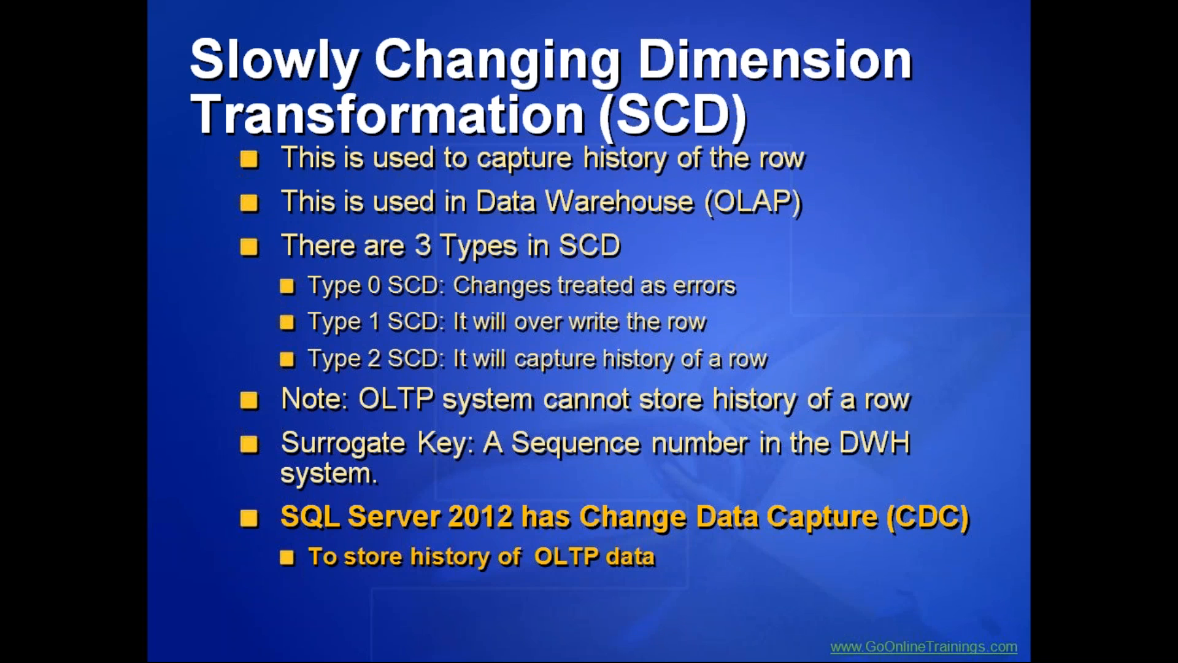
key("alt+Tab")
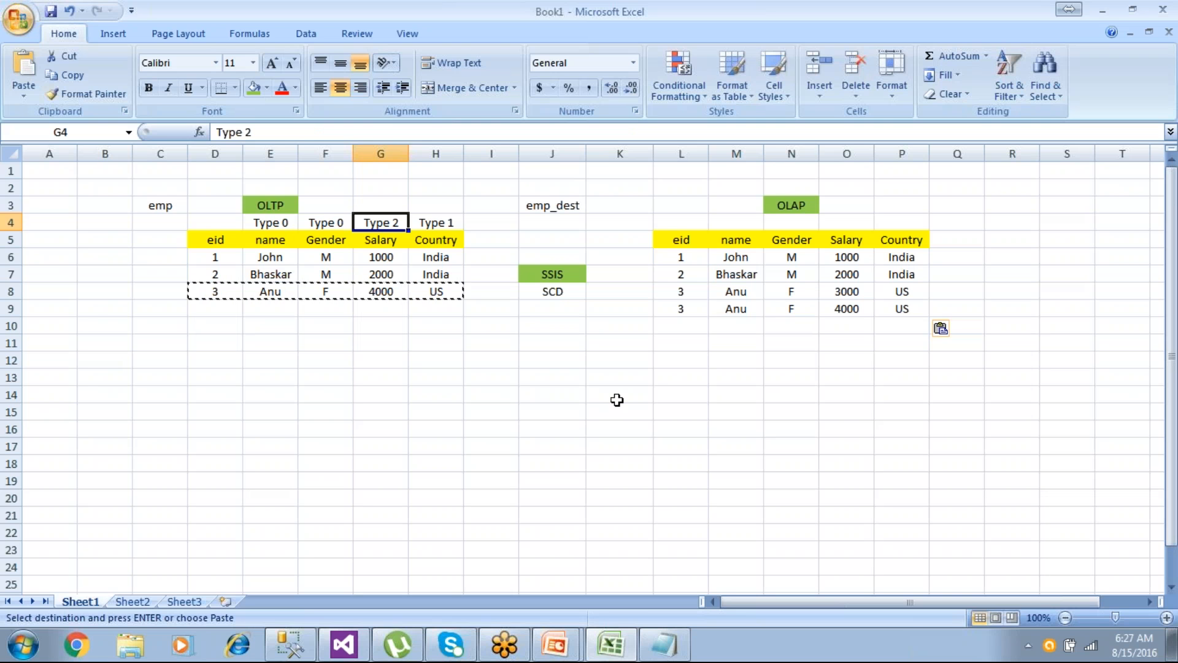
left_click(617, 400)
key("Escape")
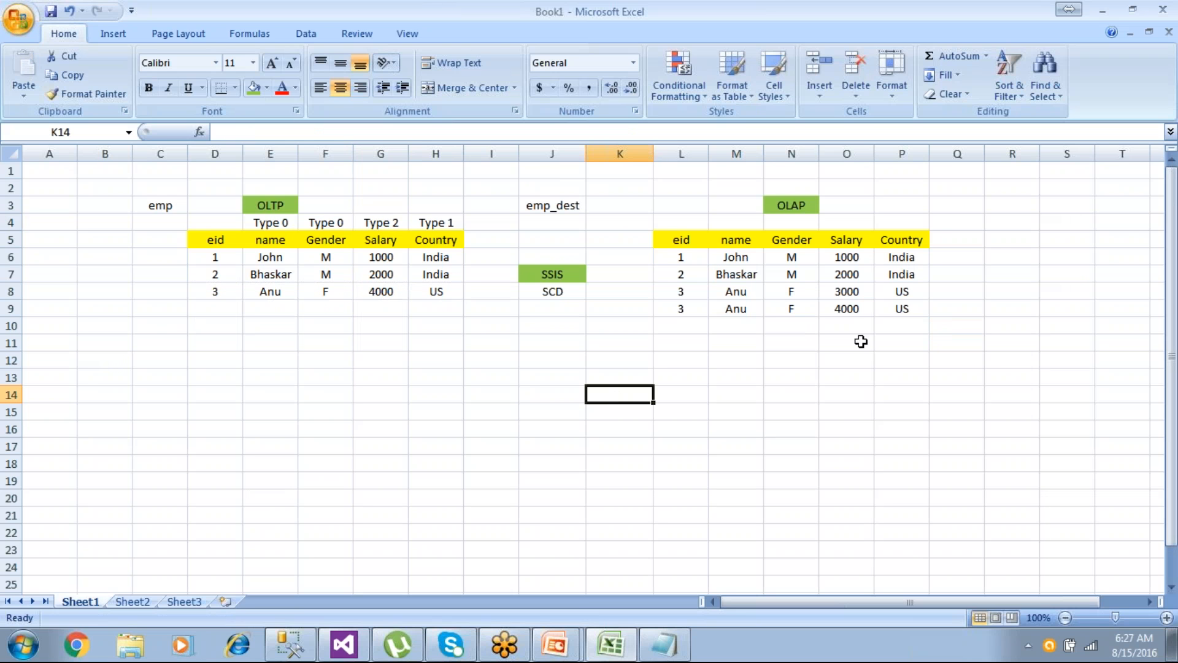
- Add a Date_Change header beside Country in emp_dest and widen its column to fit the text
left_click(969, 239)
type("Date_Change")
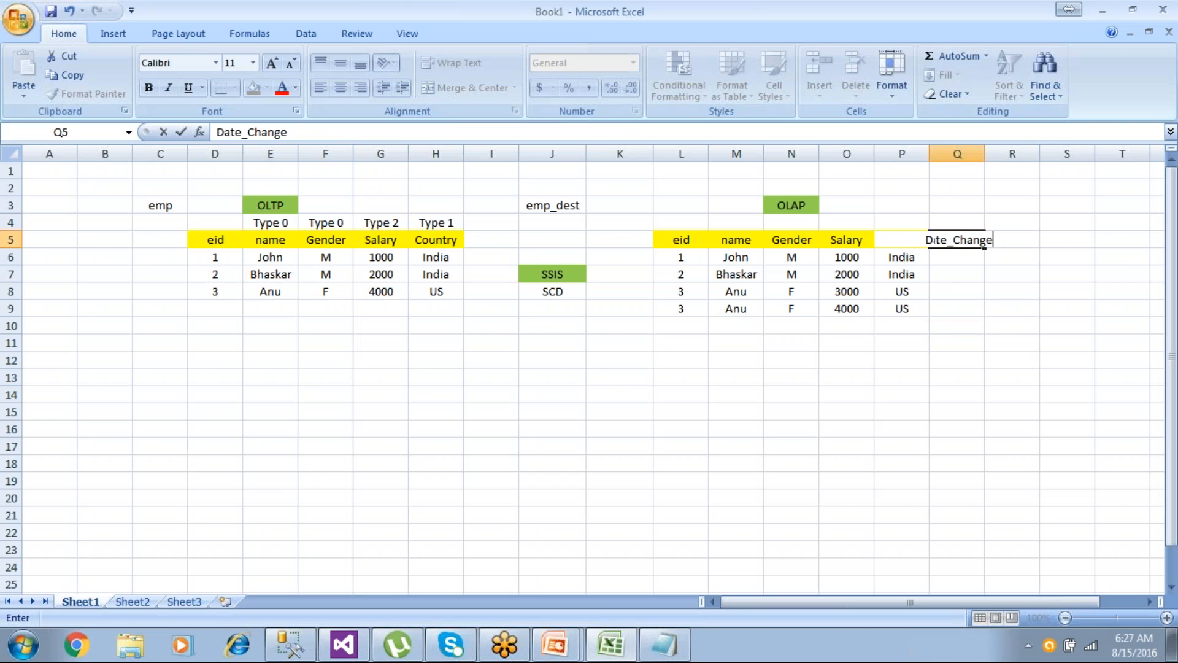
key("Return")
double_click(984, 153)
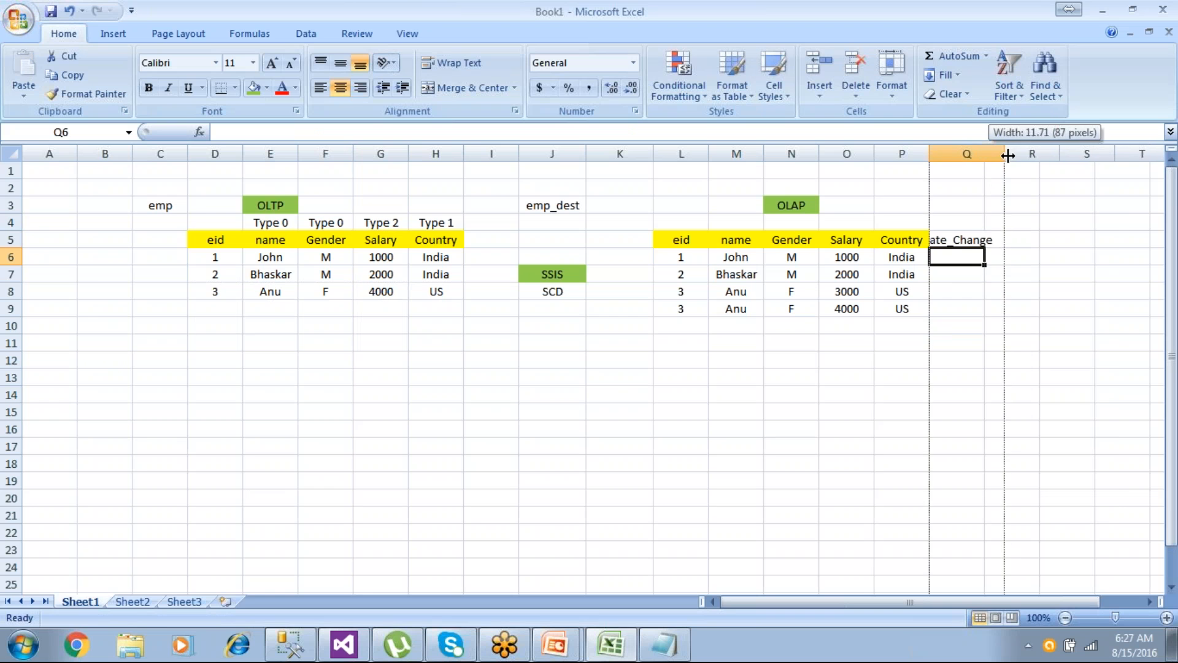
- Fill the Date_Change header cell with the standard yellow color
left_click(971, 239)
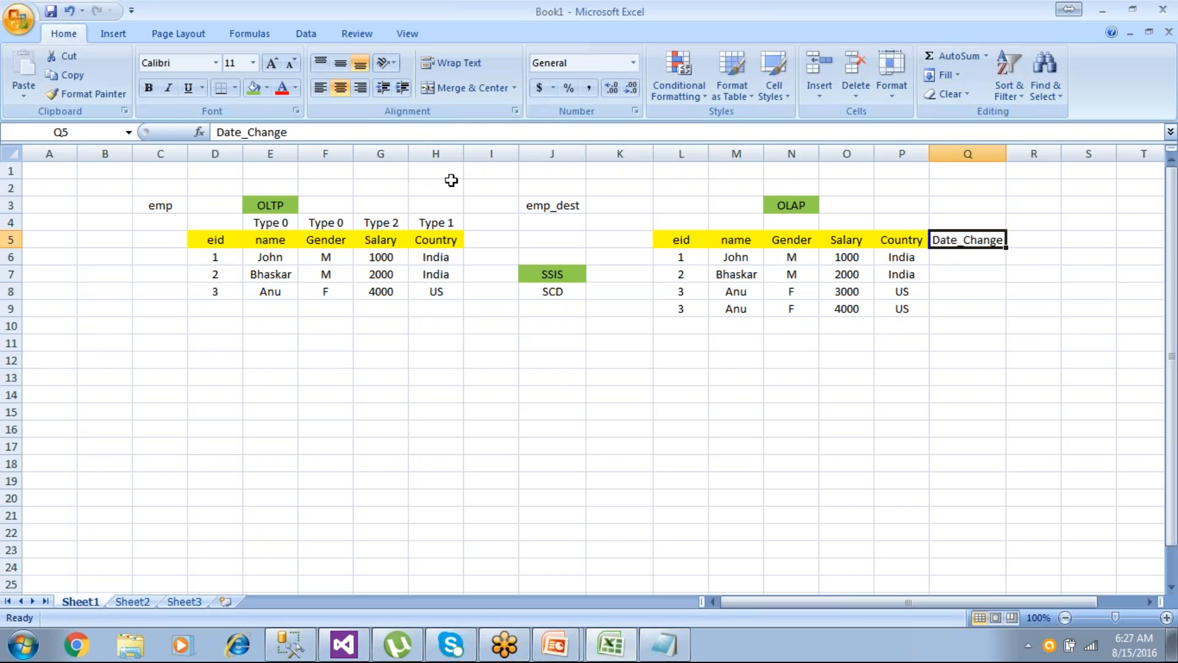
left_click(267, 88)
left_click(296, 216)
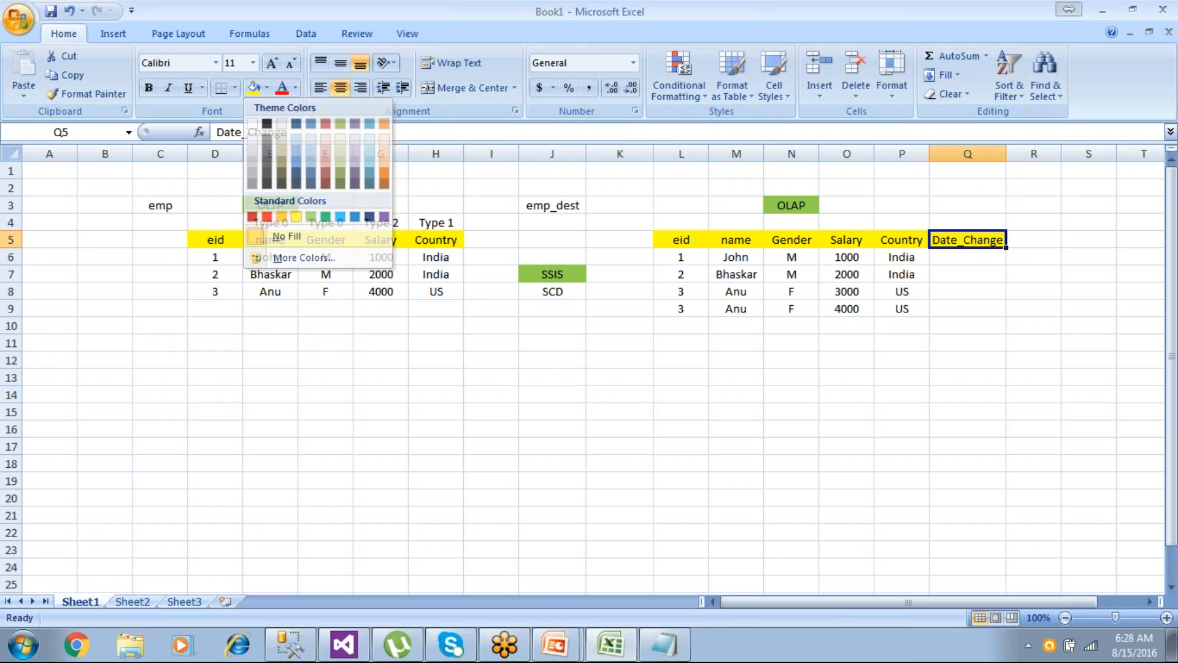
left_click(901, 377)
- Enter Aug 15 as the Date_Change value of the last emp_dest row, the one with Salary 4000
left_click_drag(968, 258, 976, 308)
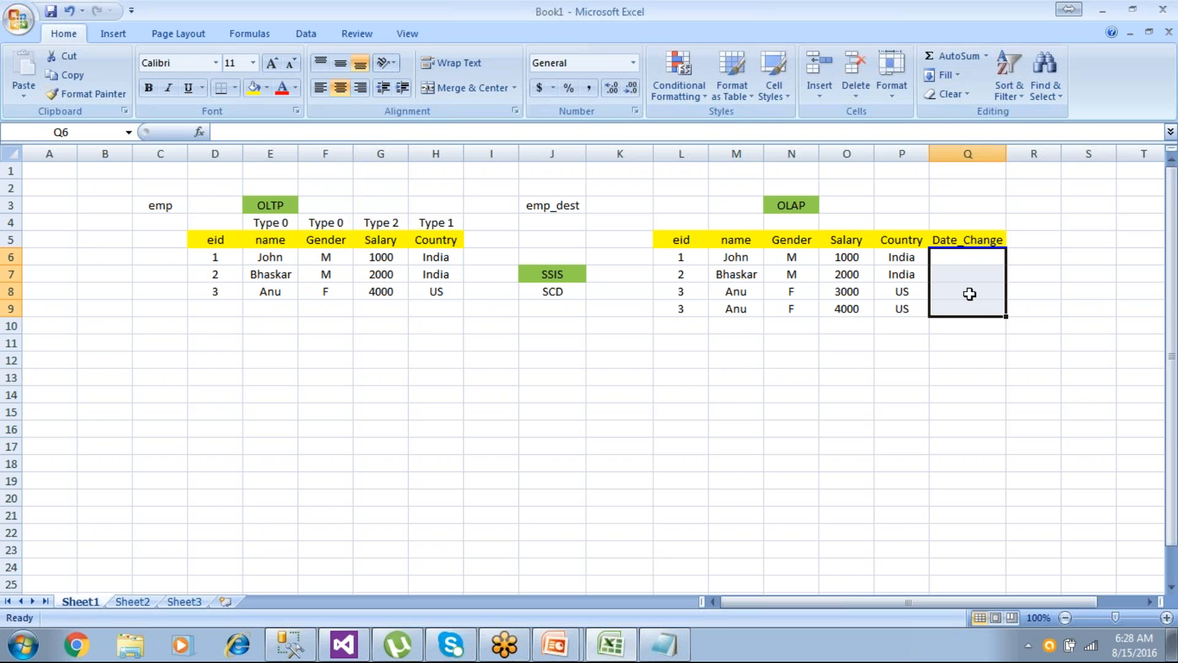
left_click(962, 258)
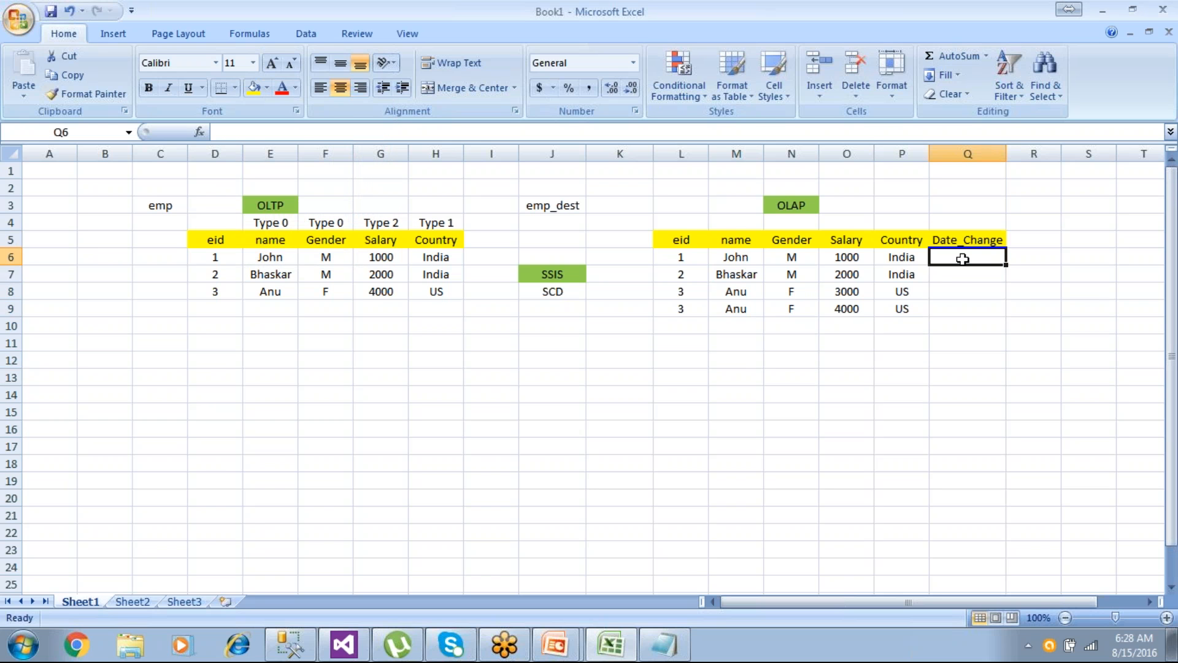
left_click(954, 314)
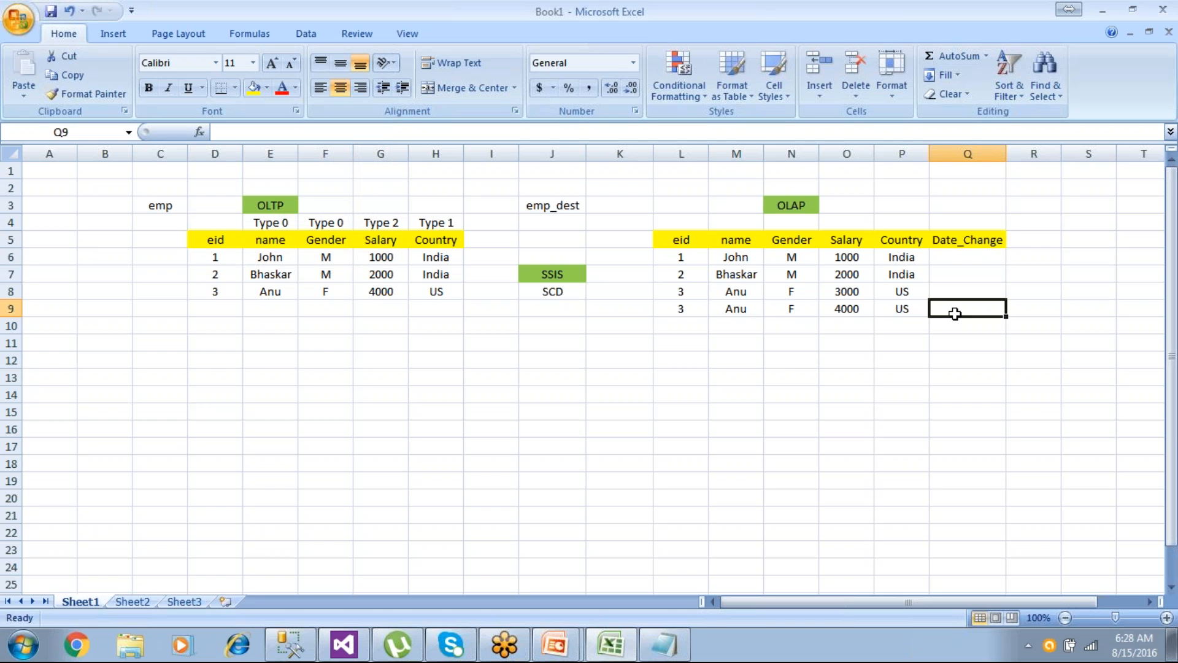
type("Aug 15")
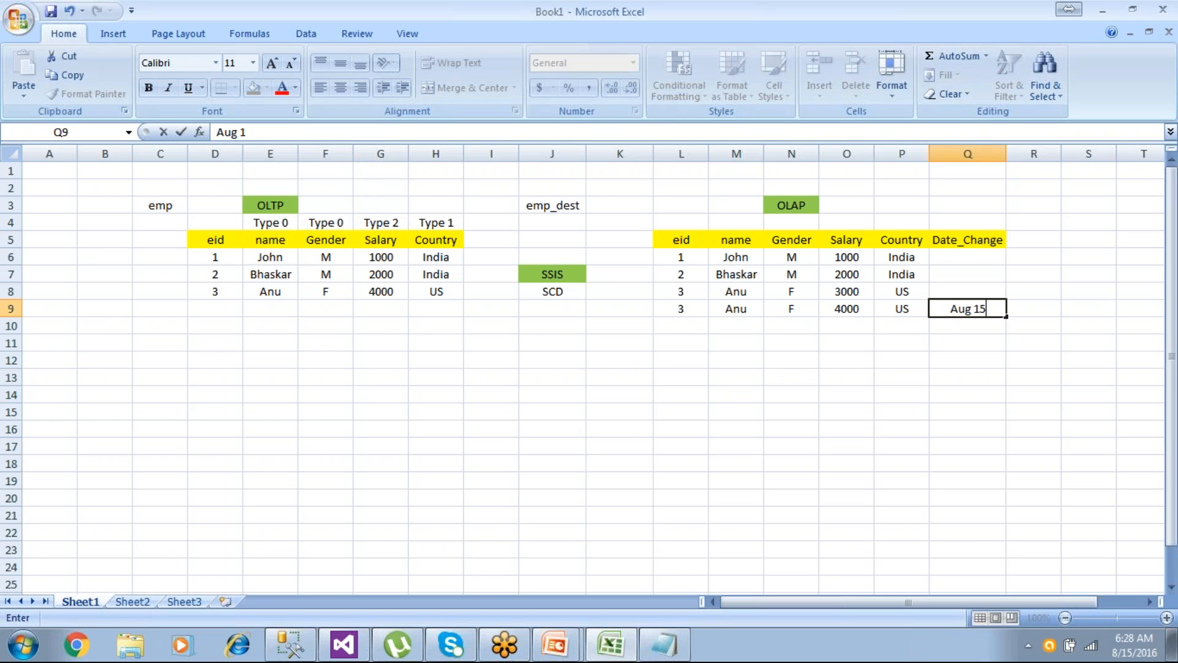
key("Return")
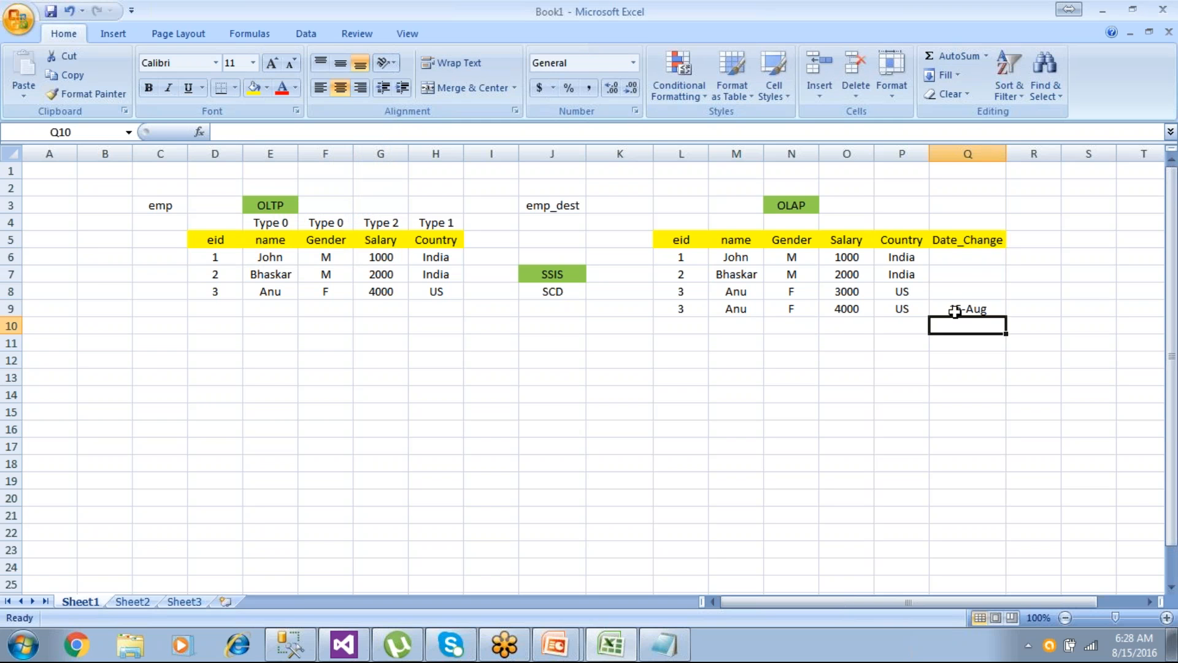
- Copy the Date_Change value of the last emp_dest row into the three rows above it
left_click(955, 292)
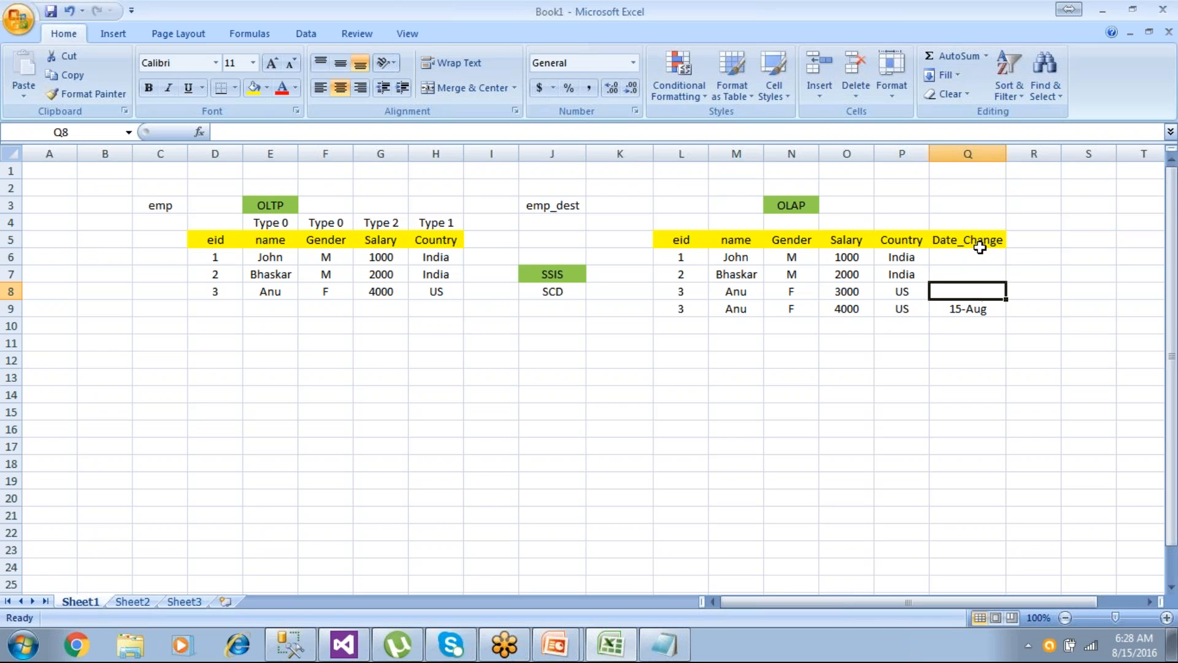
left_click(977, 305)
key("ctrl+c")
left_click_drag(973, 256, 979, 287)
key("ctrl+v")
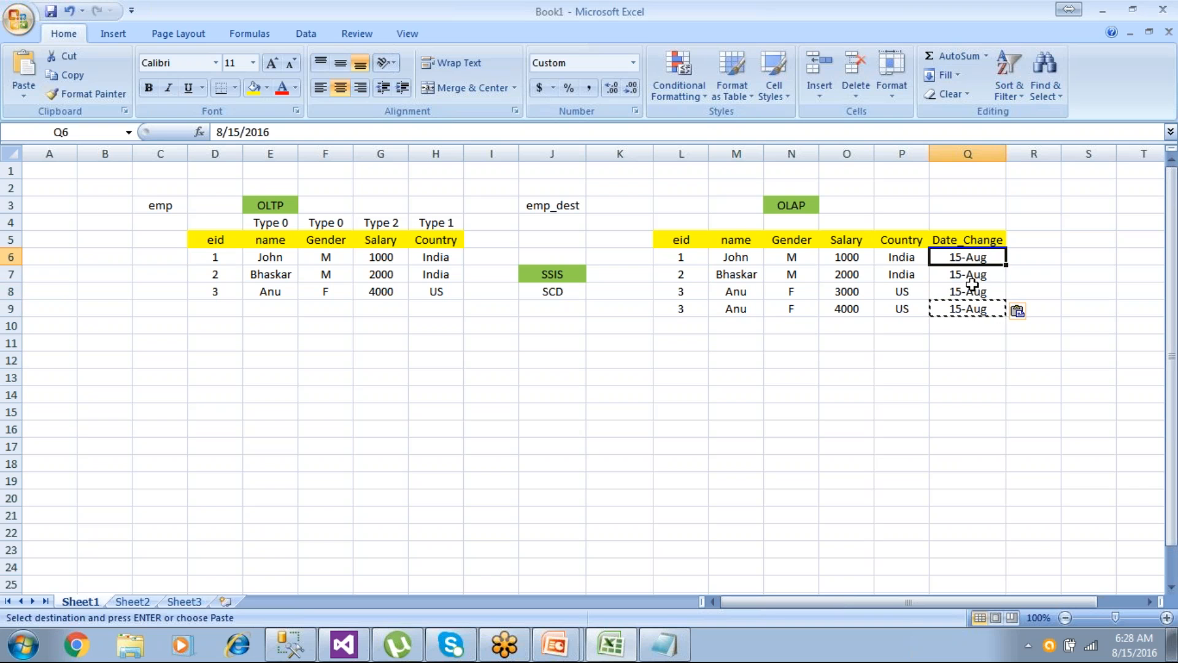
- Change the Date_Change value of the eid 1 row in emp_dest to 8/15/2015
key("F2")
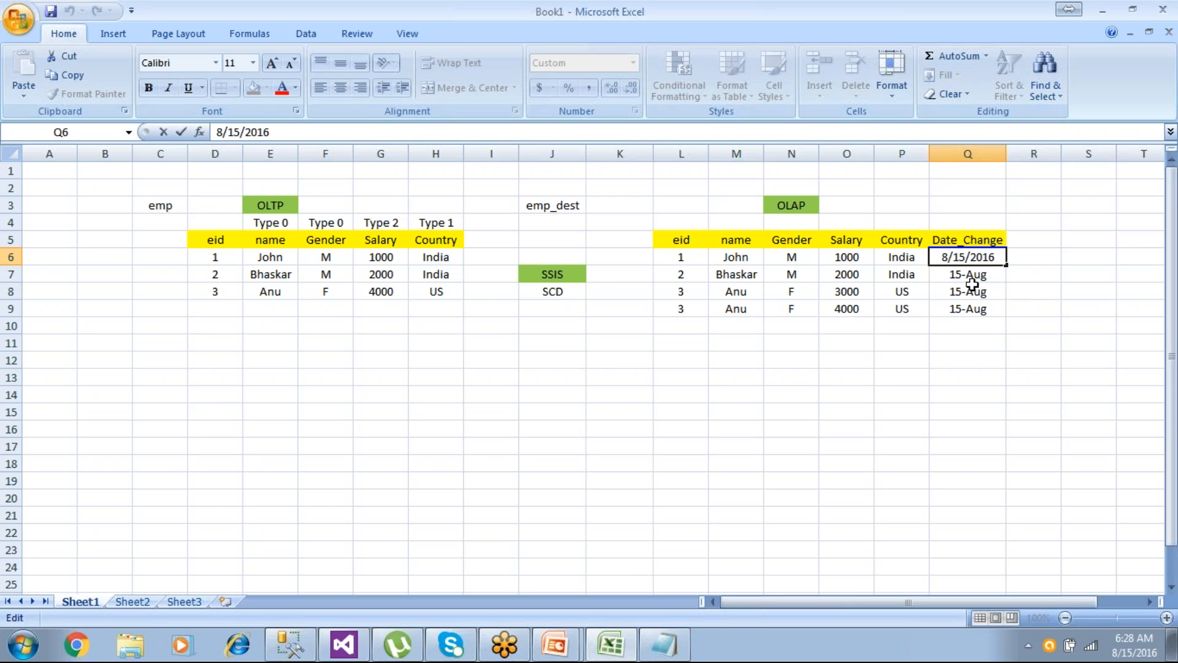
key("Right")
key("Right")
key("Right")
key("Right")
key("Right")
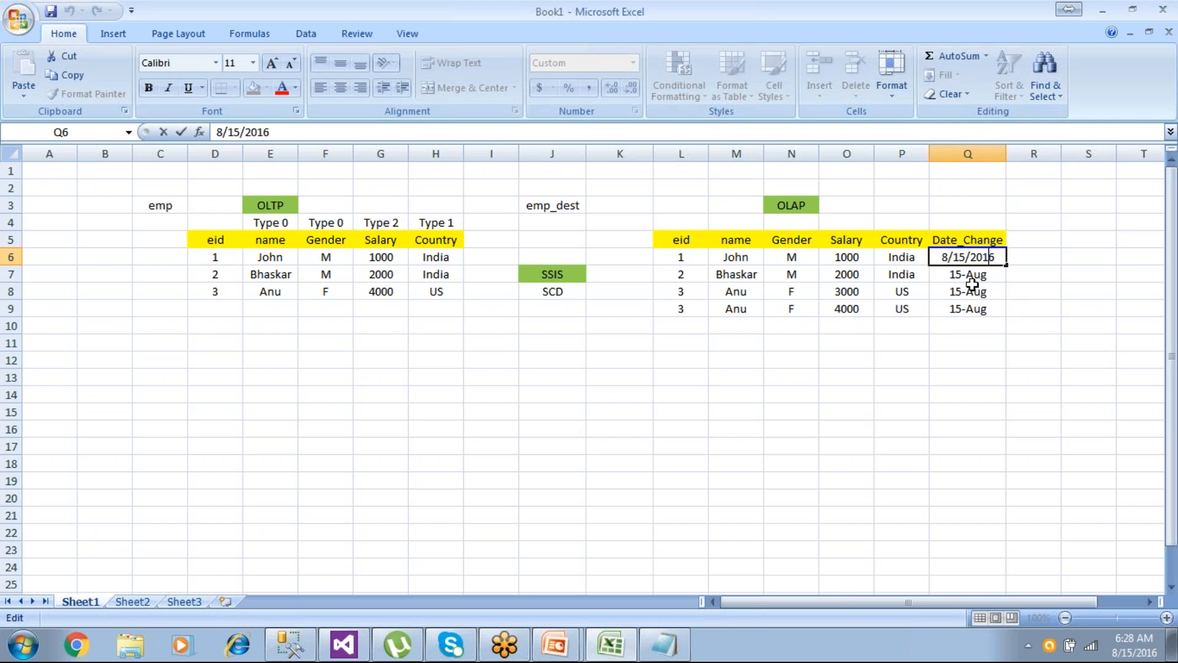
key("Delete")
type("5")
key("Return")
key("Up")
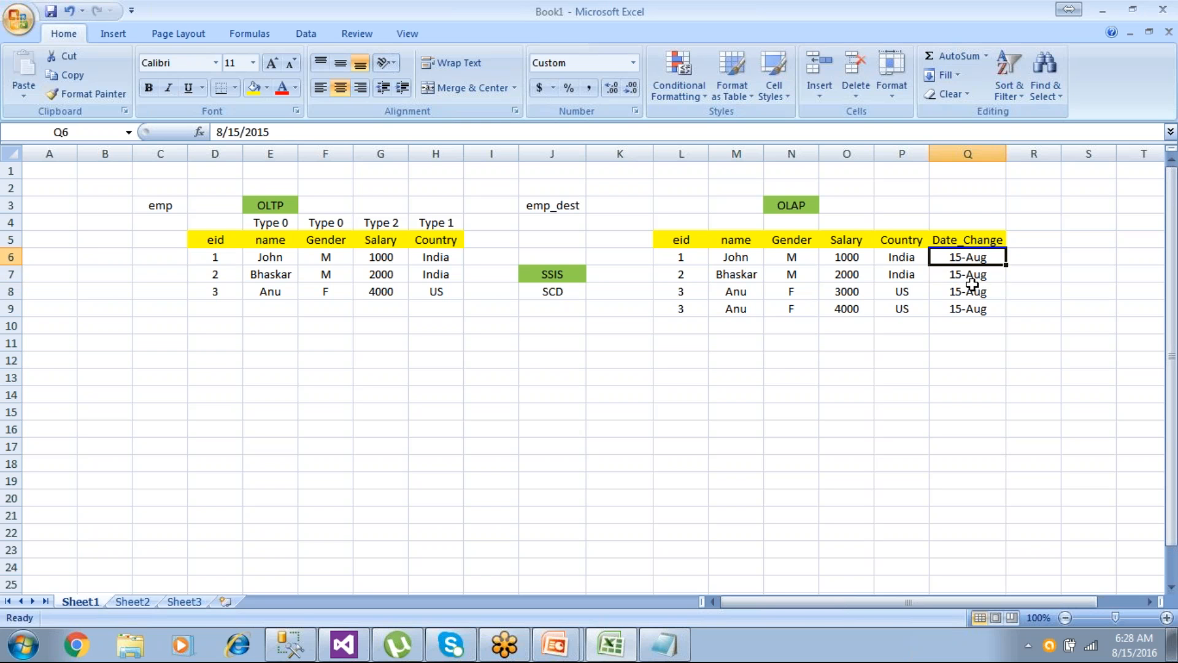
- Copy the first row's 8/15/2015 date into the Date_Change cells of the eid 2 row and the first eid 3 row
key("ctrl+c")
key("Down")
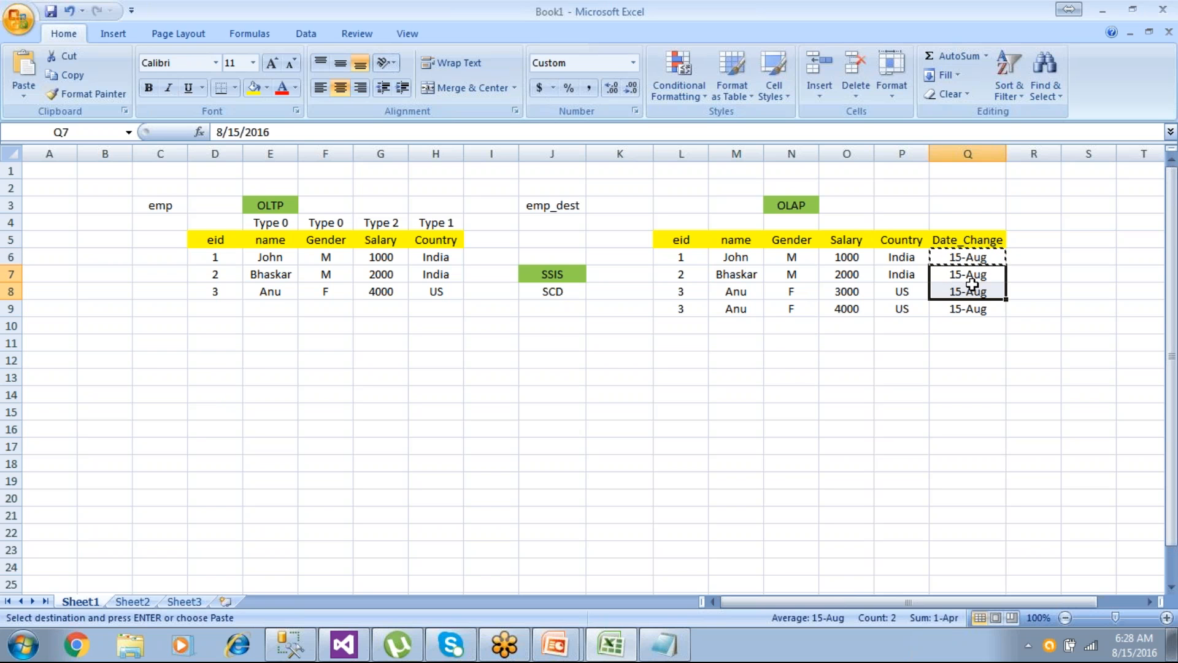
key("ctrl+v")
key("Escape")
key("ctrl+s")
key("Escape")
- Format the whole Date_Change column as a date of type 14-Mar-01
left_click(977, 157)
right_click(977, 157)
left_click(977, 304)
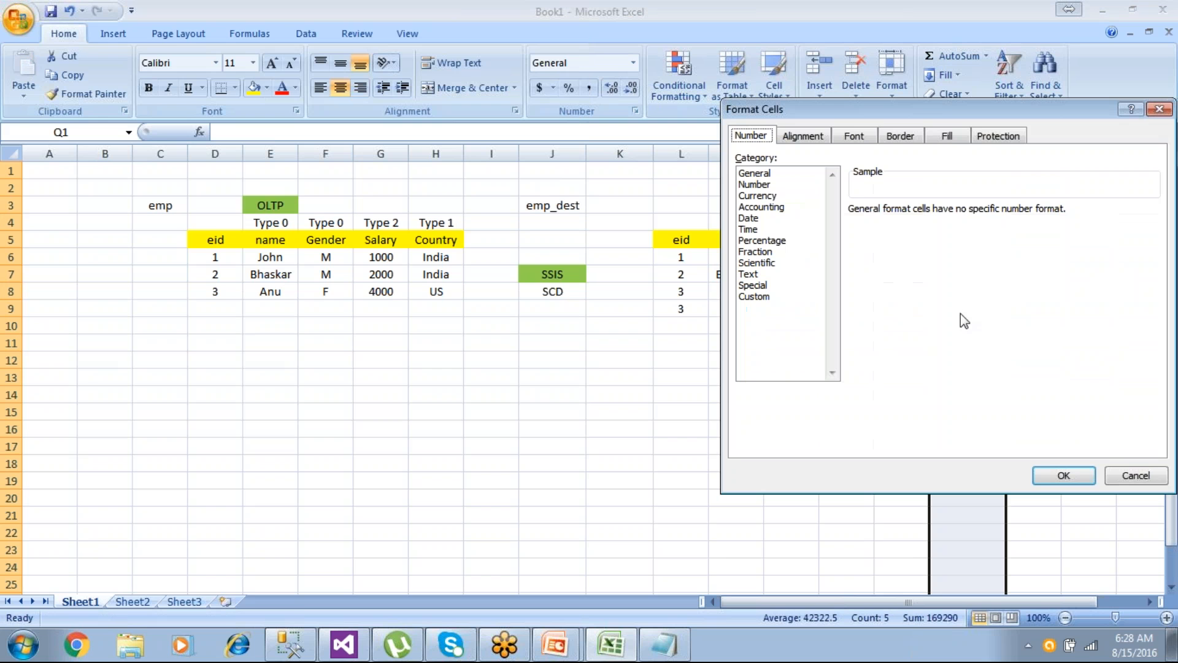
left_click(768, 185)
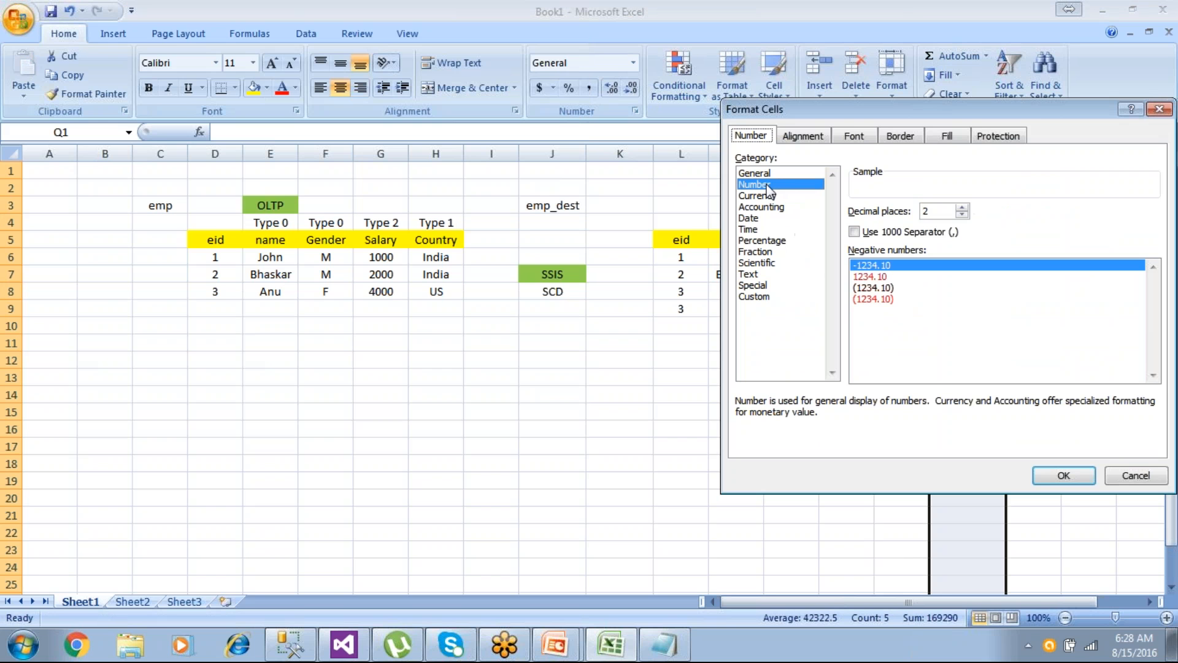
left_click(756, 219)
left_click(873, 290)
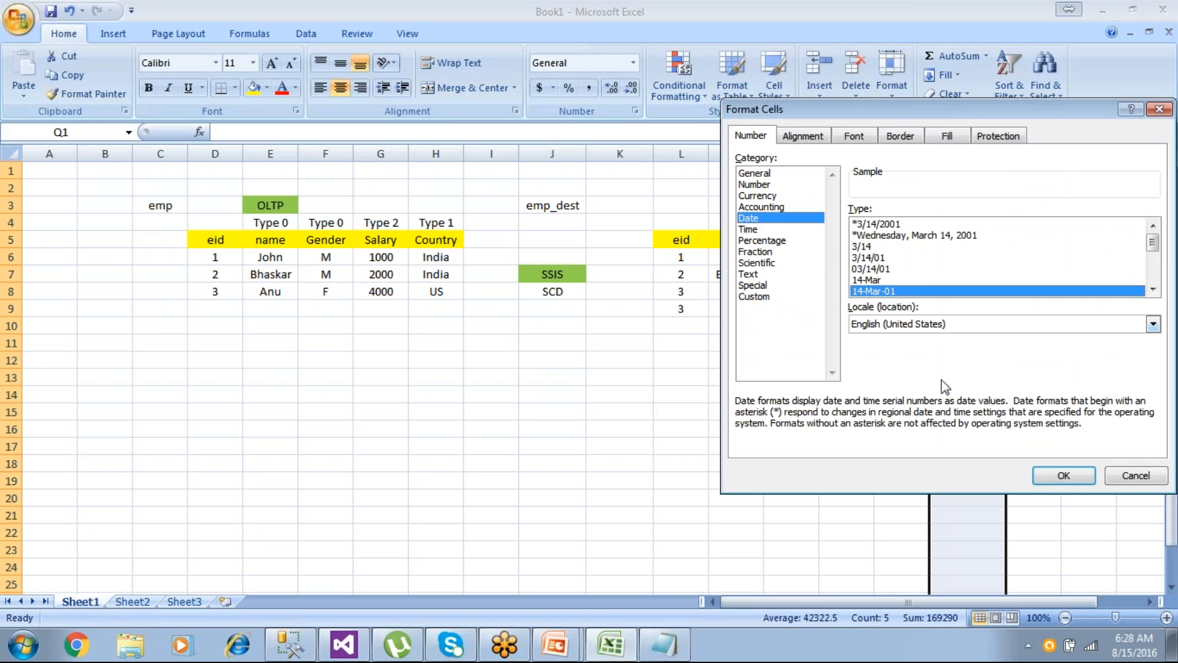
left_click(1061, 477)
left_click(1052, 480)
- Compare the Date_Change values of the older and newest emp_dest rows and examine the eid values row by row
left_click_drag(994, 257, 1003, 290)
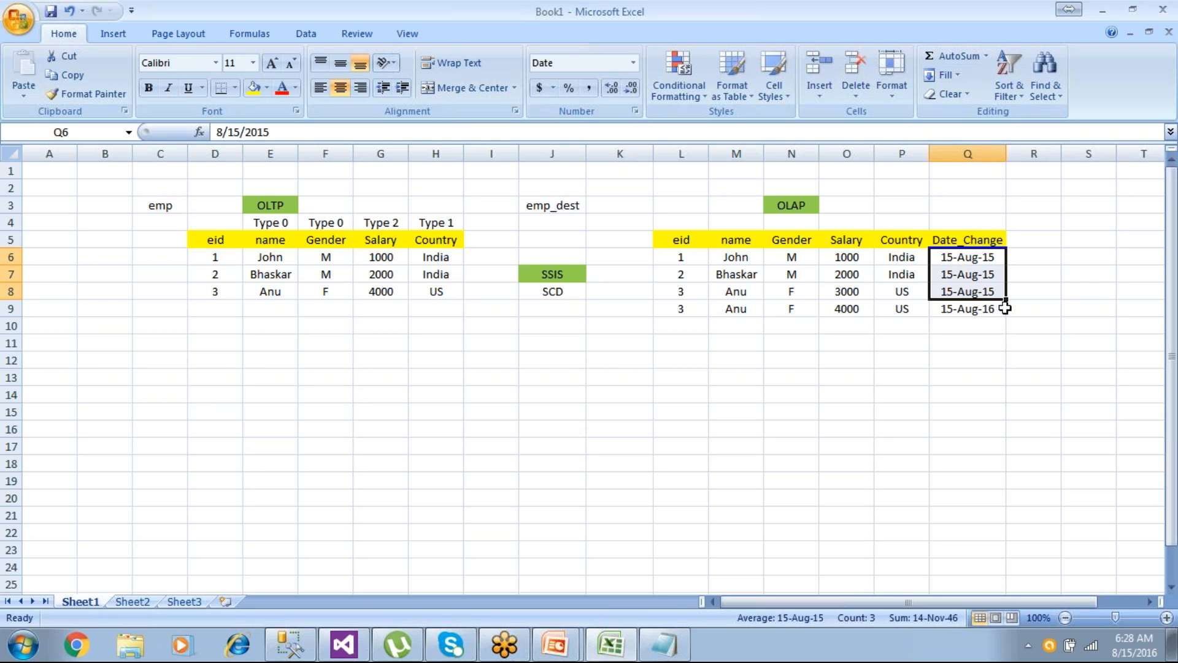
left_click(993, 311)
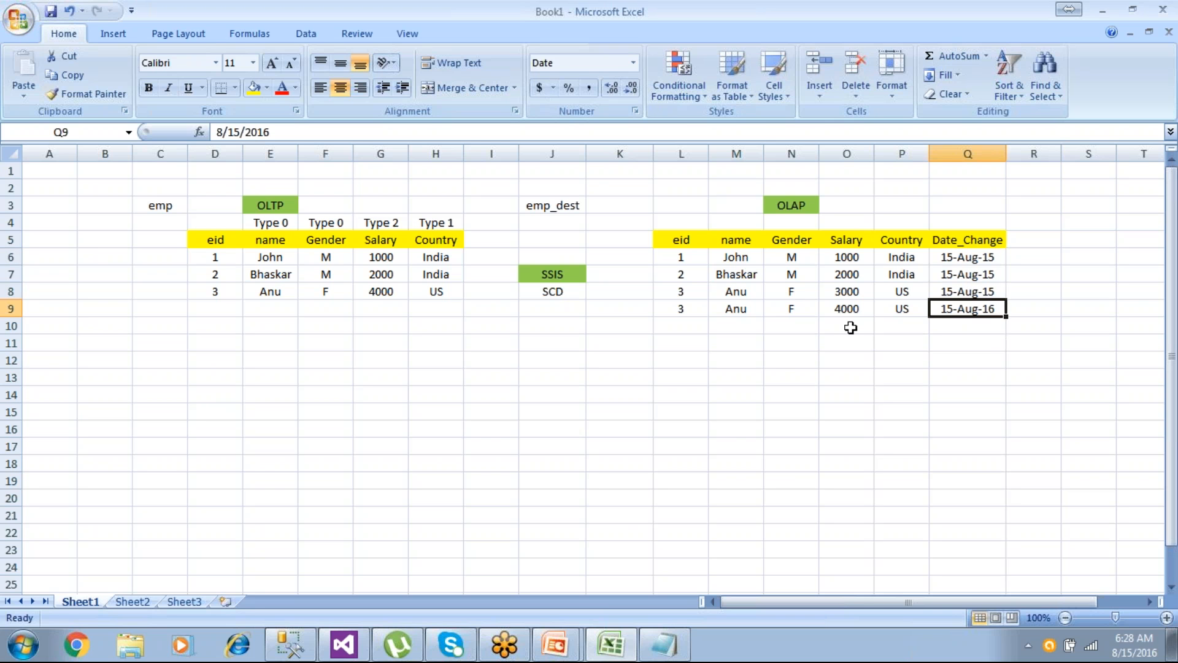
left_click(966, 240)
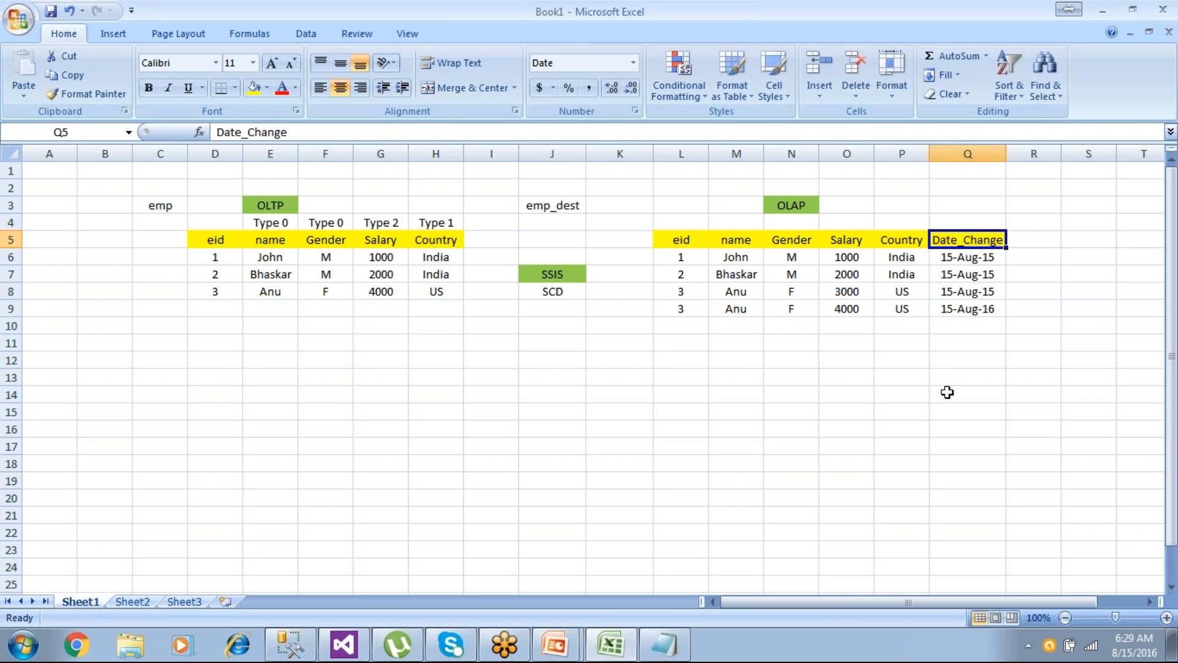
left_click_drag(686, 241, 687, 307)
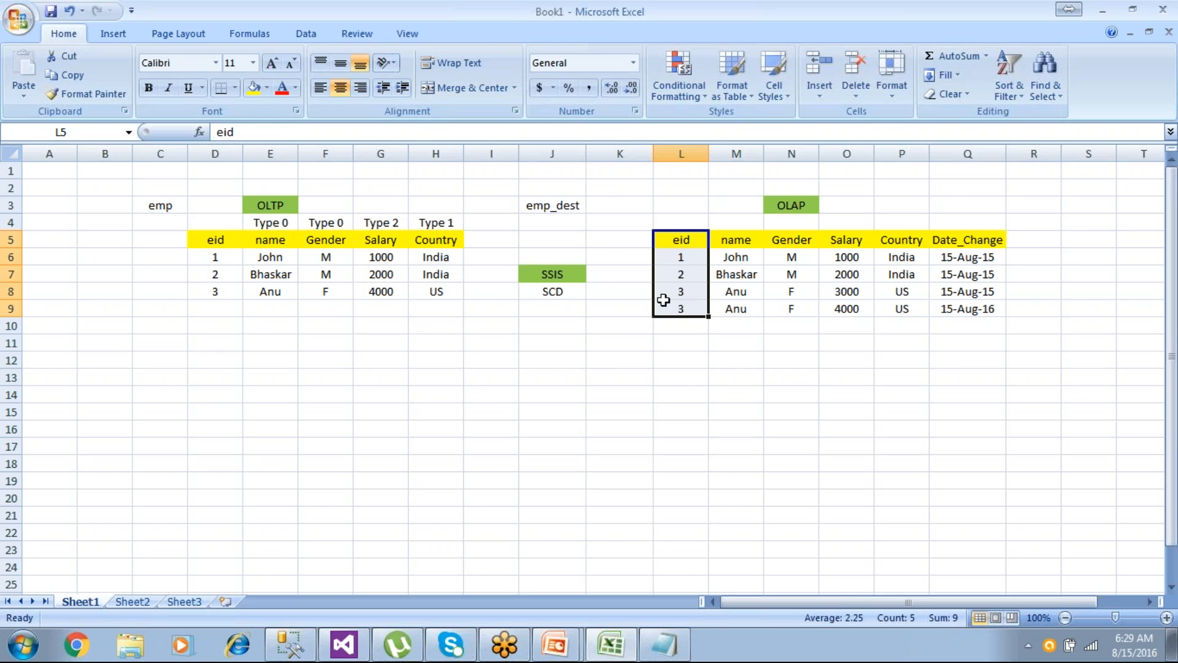
left_click(689, 261)
left_click(690, 274)
left_click(696, 286)
left_click(689, 305)
- Set the Country of the eid 3 row in the emp table to UK
left_click(227, 291)
left_click_drag(228, 291, 433, 292)
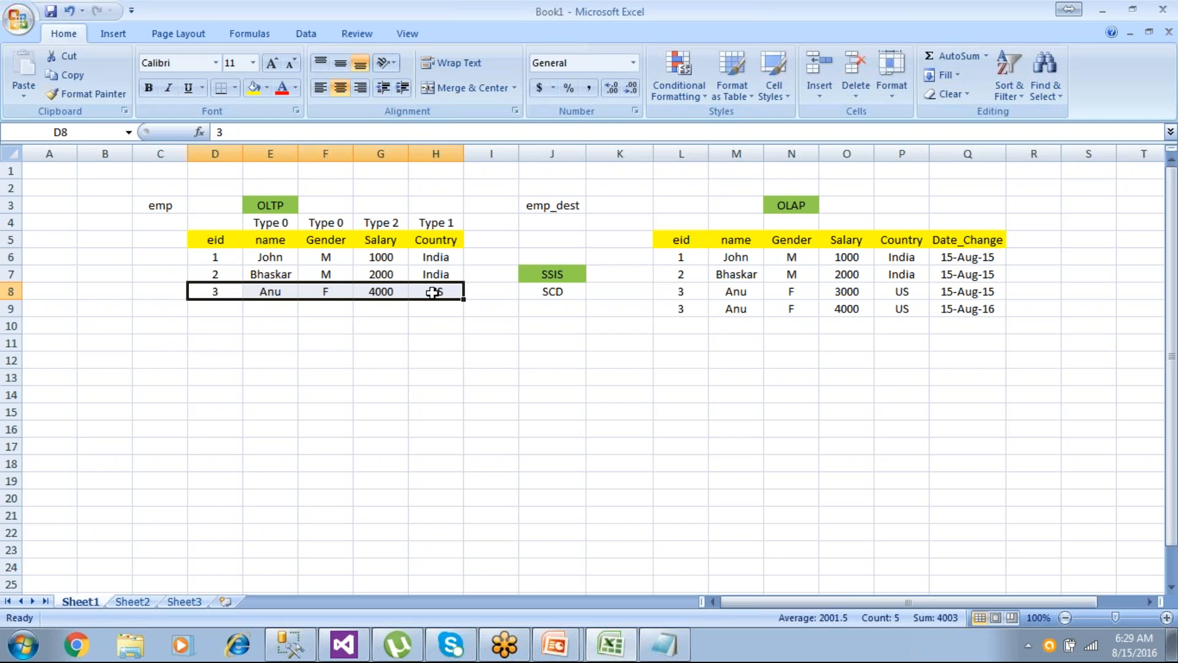
left_click(437, 295)
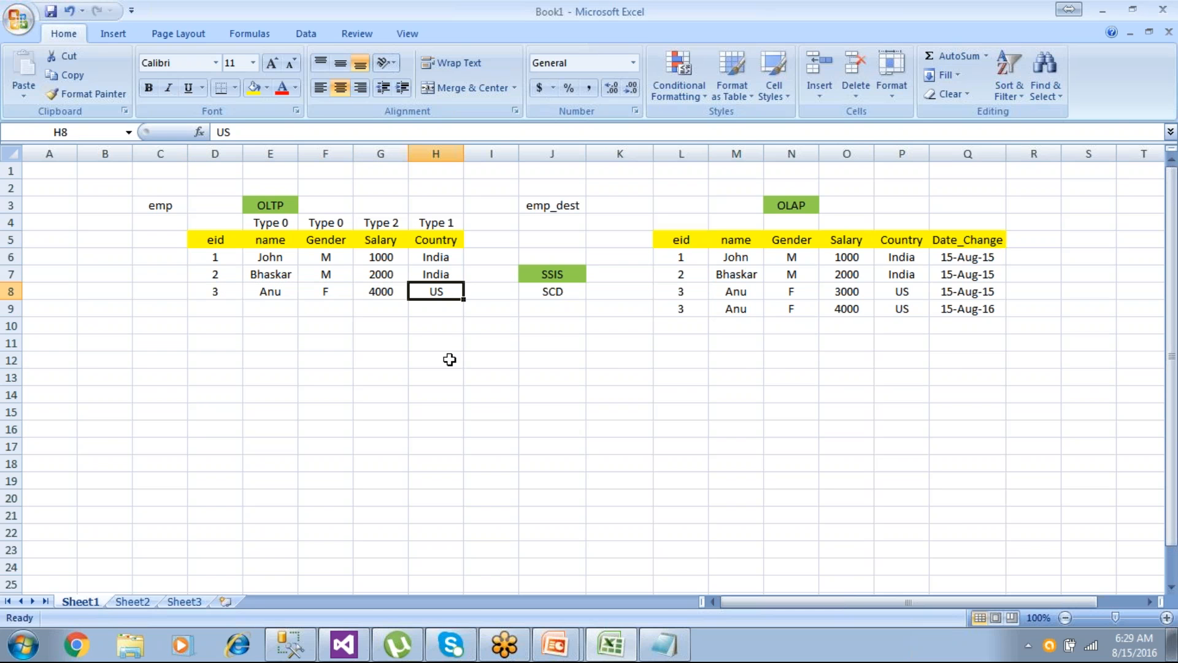
type("UK")
key("Return")
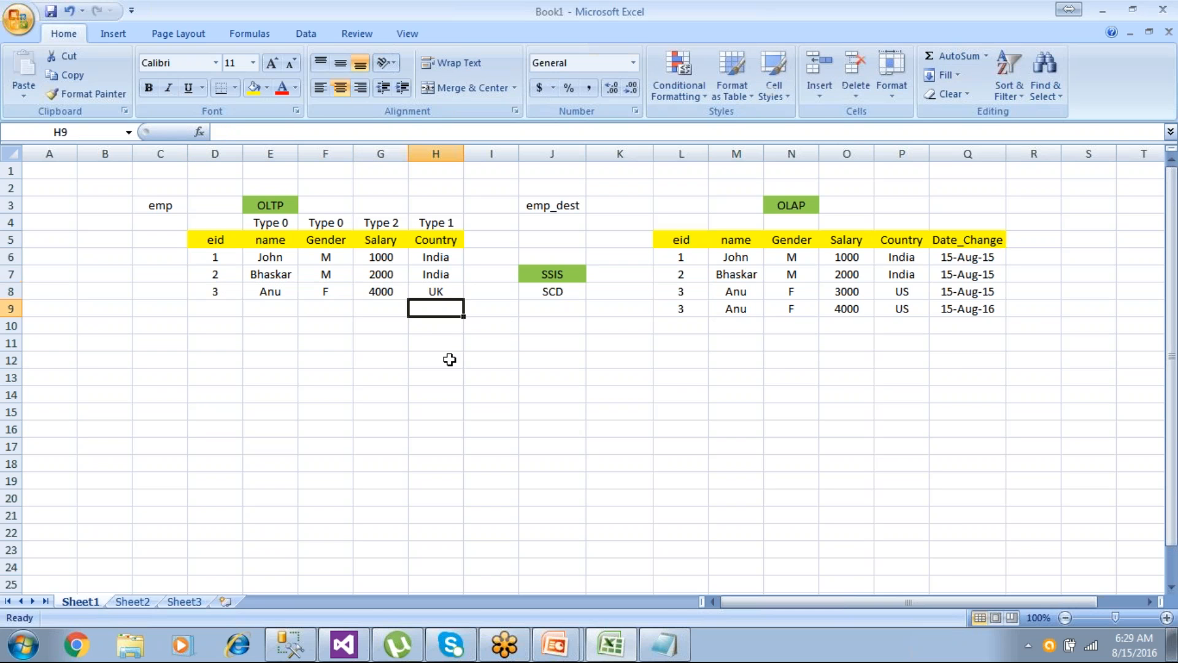
- Check the eid 3 records and the Country change type, and set Country to UK in the last emp_dest row
left_click_drag(227, 294, 484, 298)
left_click_drag(968, 297, 704, 300)
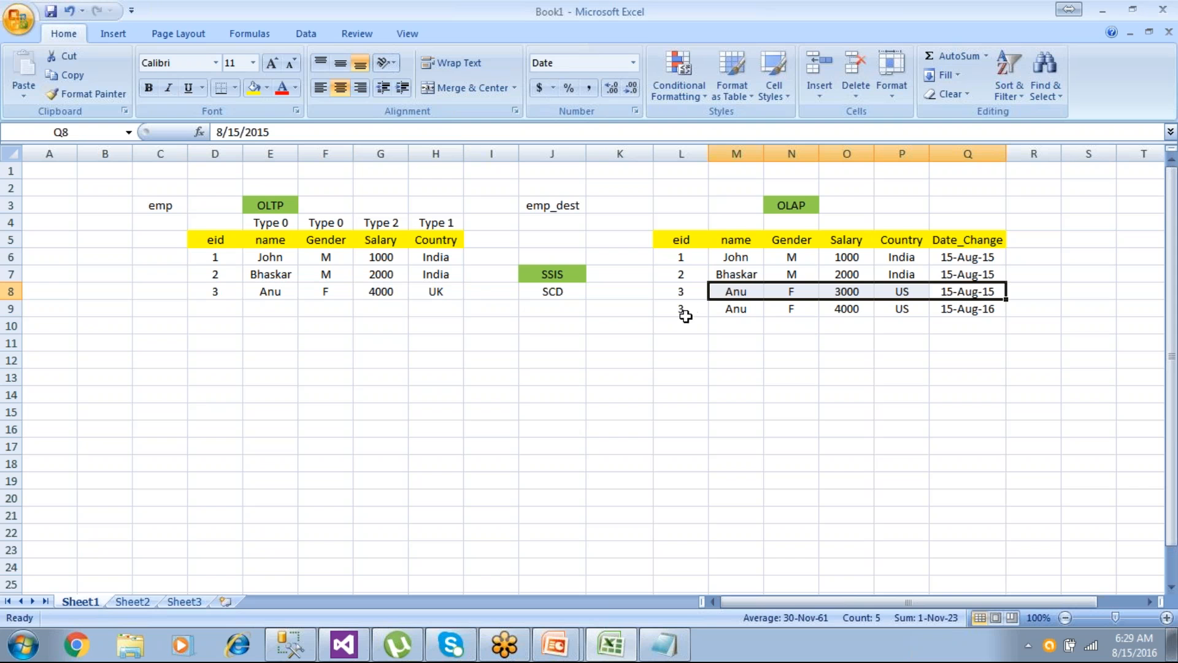
left_click(437, 293)
left_click(441, 224)
left_click(916, 309)
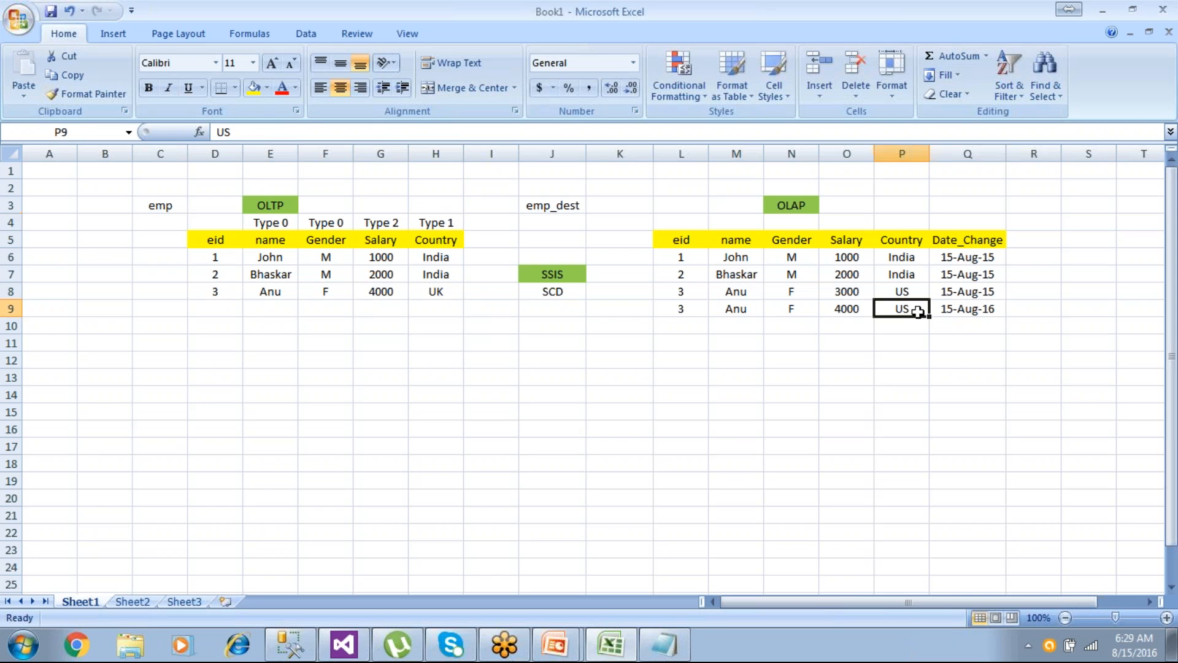
type("UK")
key("Up")
key("Down")
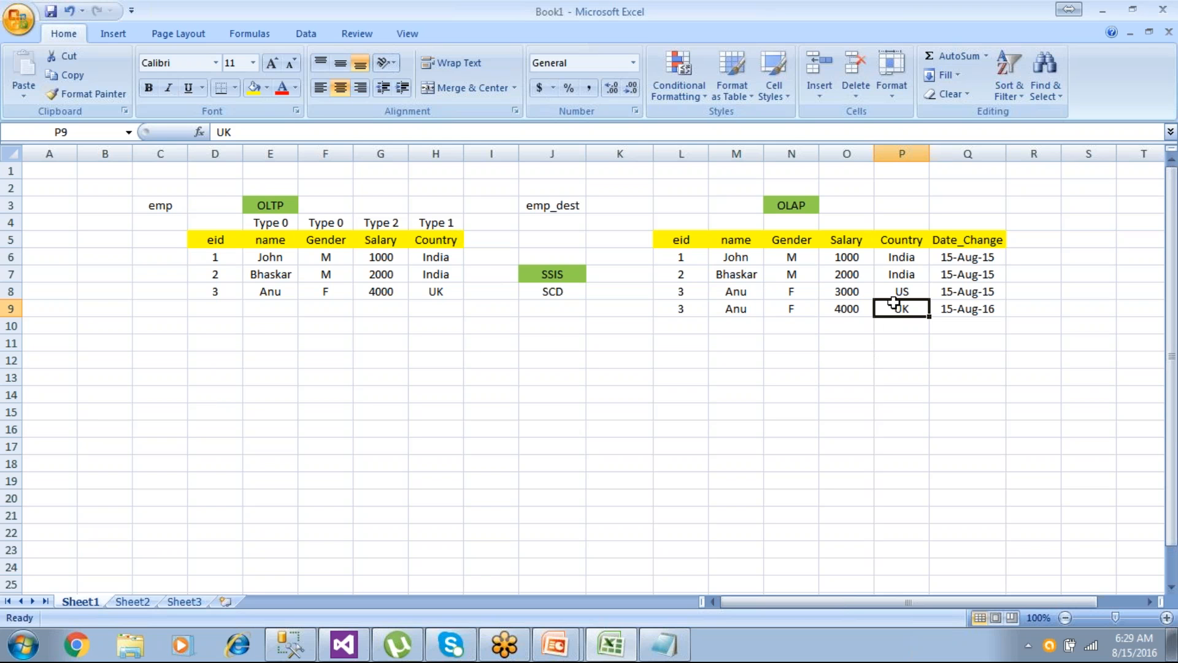
- Compare the two eid 3 rows of emp_dest and examine the eid column for repeated values
left_click_drag(899, 292, 681, 288)
mouse_move(911, 314)
left_mouse_down()
mouse_move(663, 311)
mouse_move(904, 317)
left_mouse_up()
left_click(750, 346)
left_click(852, 408)
left_click(696, 254)
left_click_drag(697, 254, 688, 331)
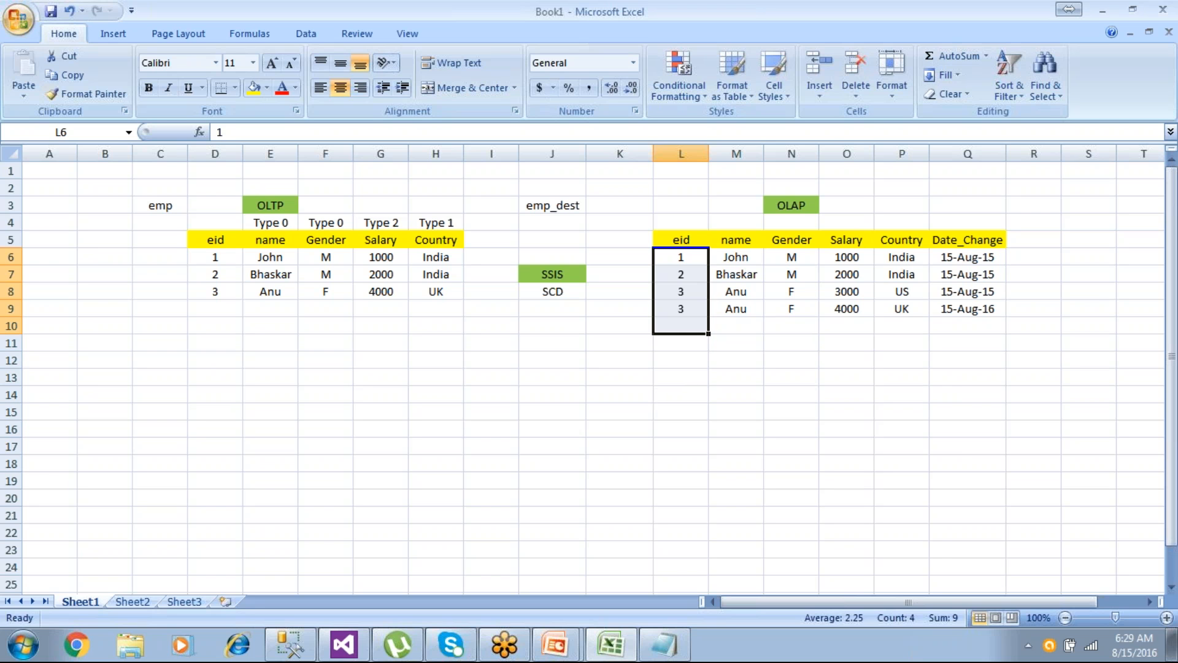
left_click(687, 309)
left_click(690, 292)
left_click_drag(689, 255, 967, 313)
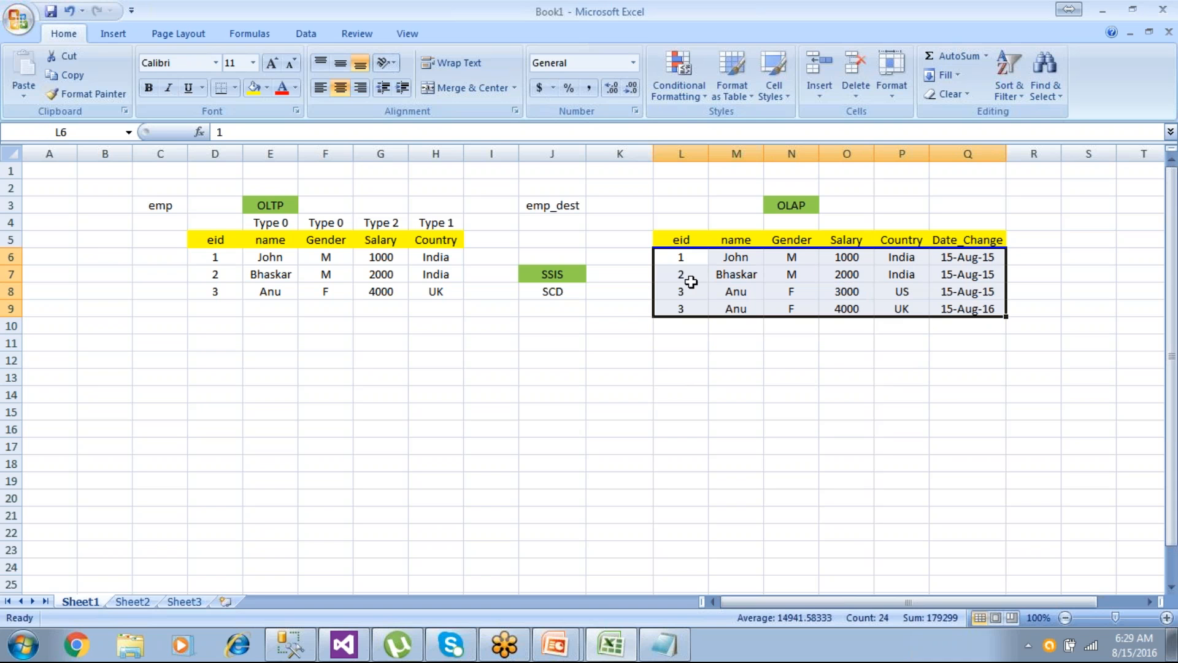
left_click(689, 238)
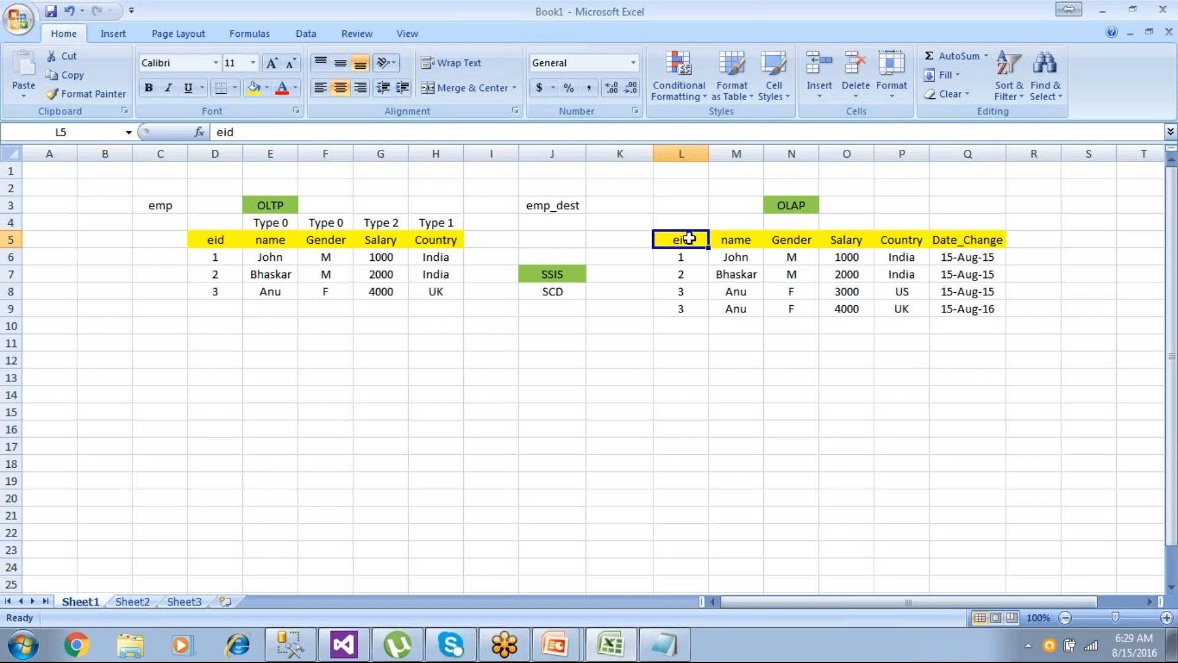
left_click(681, 376)
left_click_drag(692, 256, 695, 303)
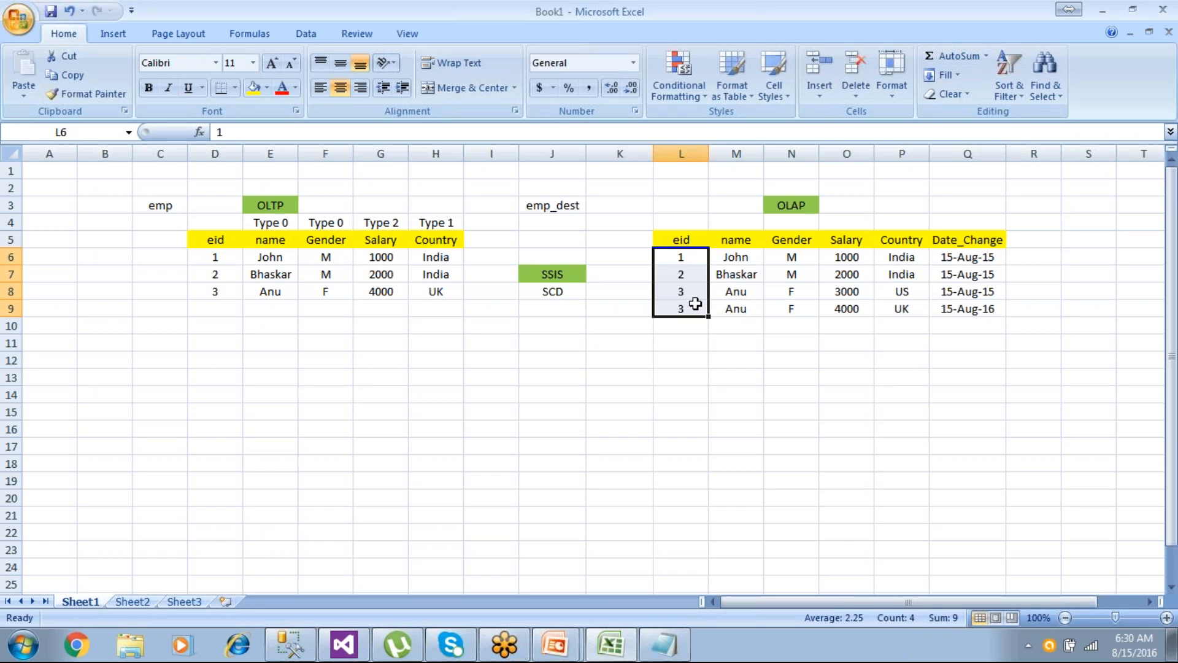
- Add a newEid column in front of eid in emp_dest and number its rows 1, 2, 3 and 4
left_click(636, 240)
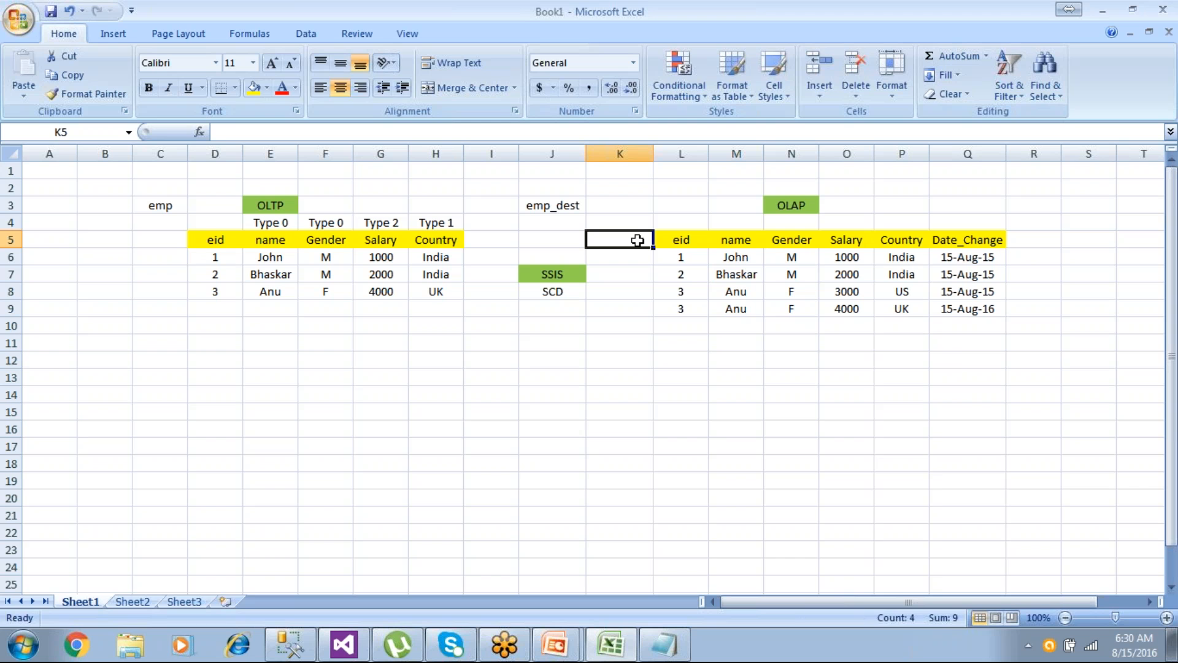
type("new")
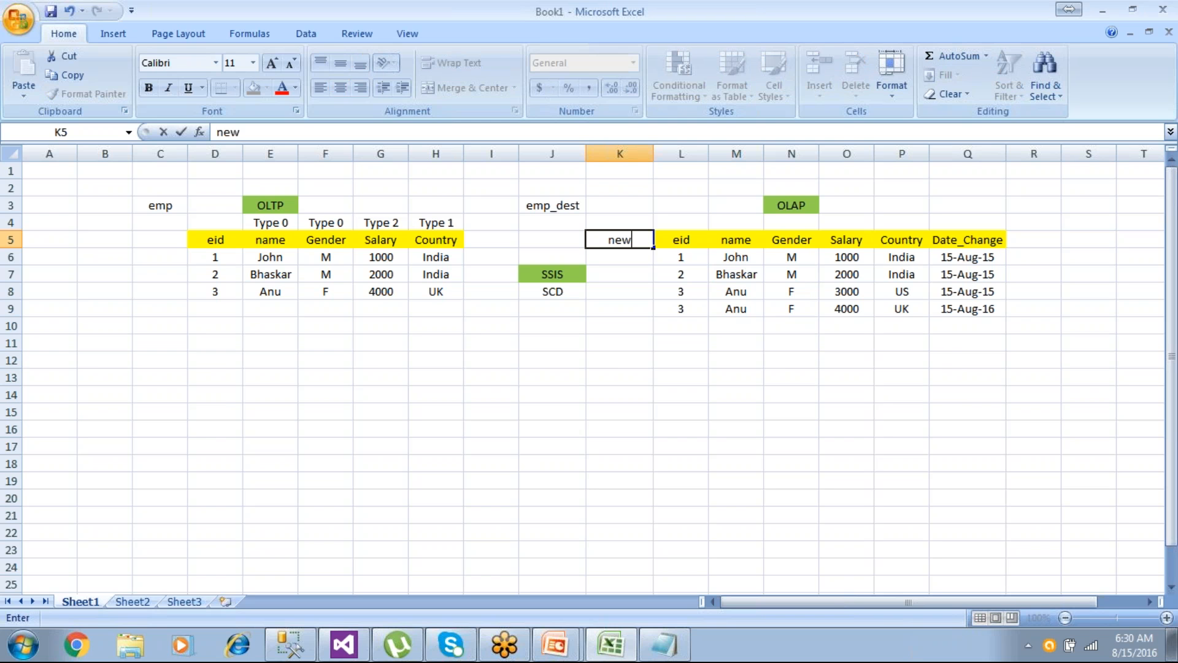
type("Eid")
key("Return")
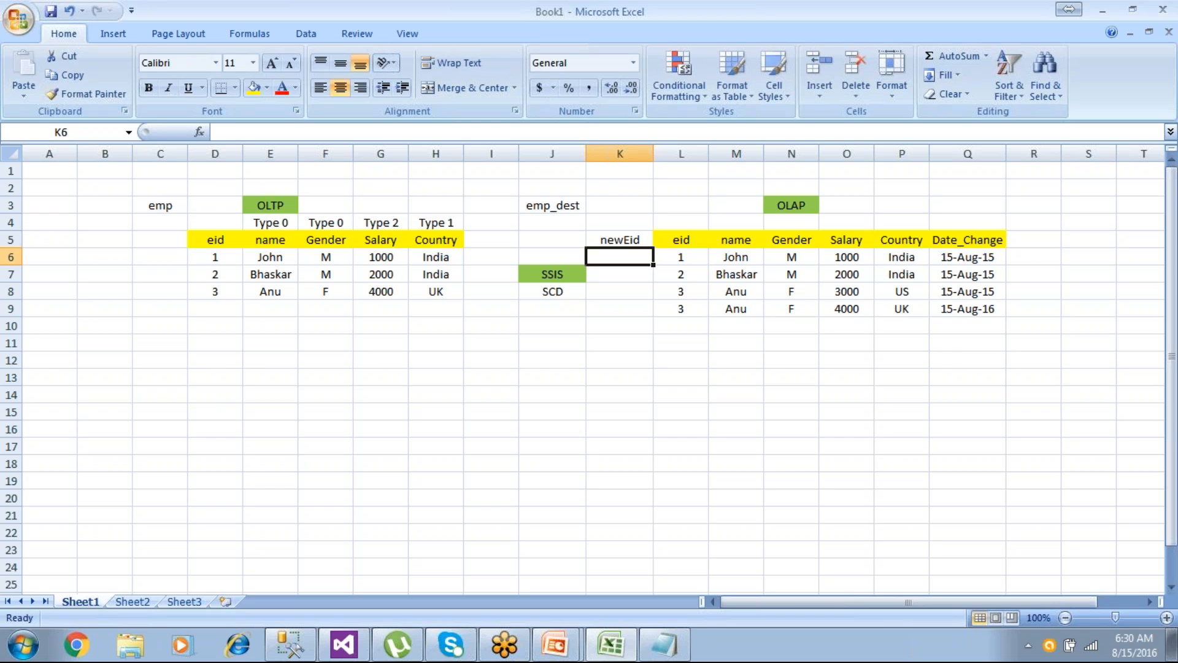
type("1")
key("Return")
type("2")
key("Return")
type("3")
key("Return")
type("4")
key("Return")
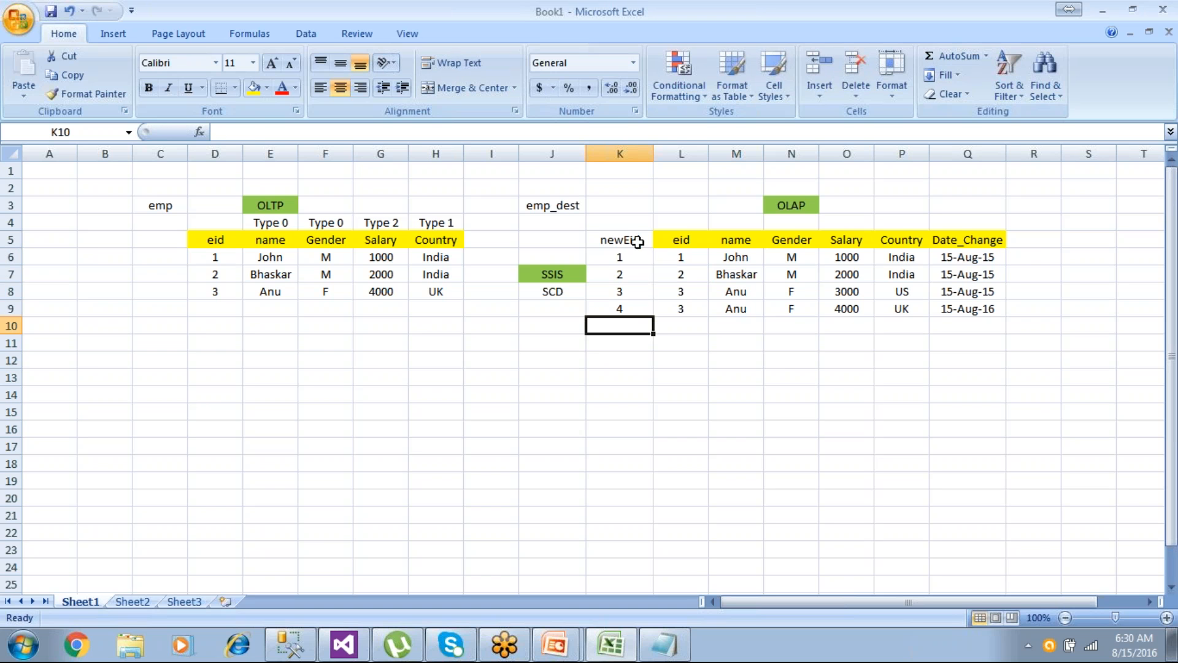
- Fill the newEid header cell with the standard orange color
left_click(637, 241)
left_click(270, 90)
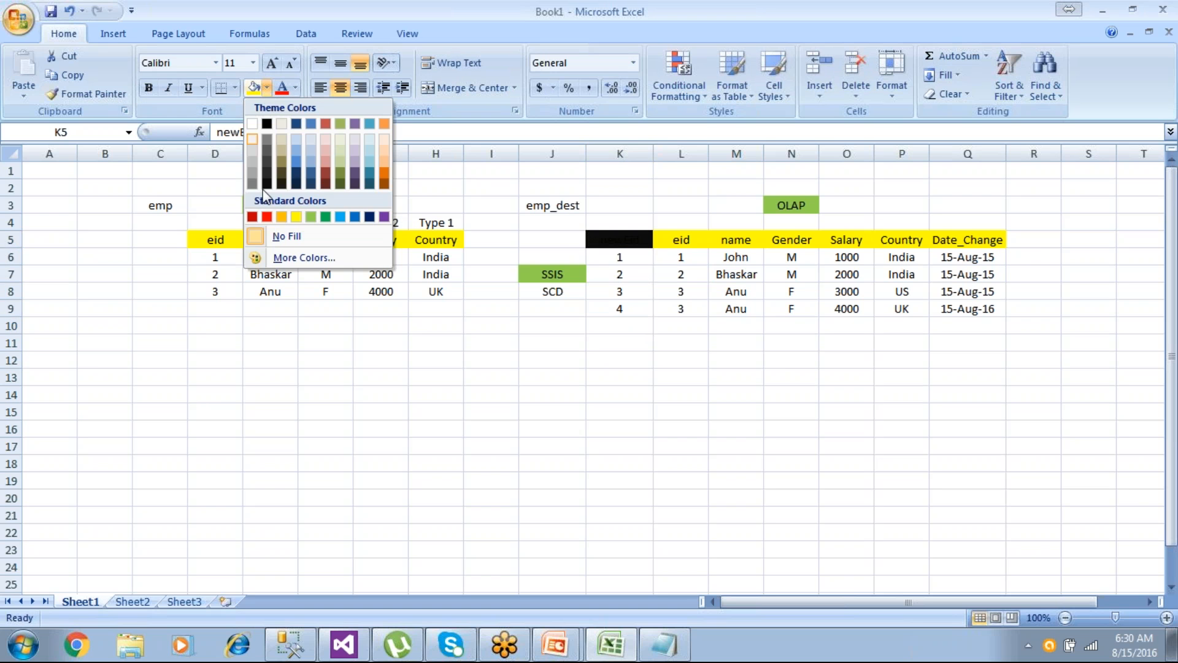
left_click(281, 215)
- Label the cell above newEid Surrogate Key and widen the column to fit the text
left_click(626, 221)
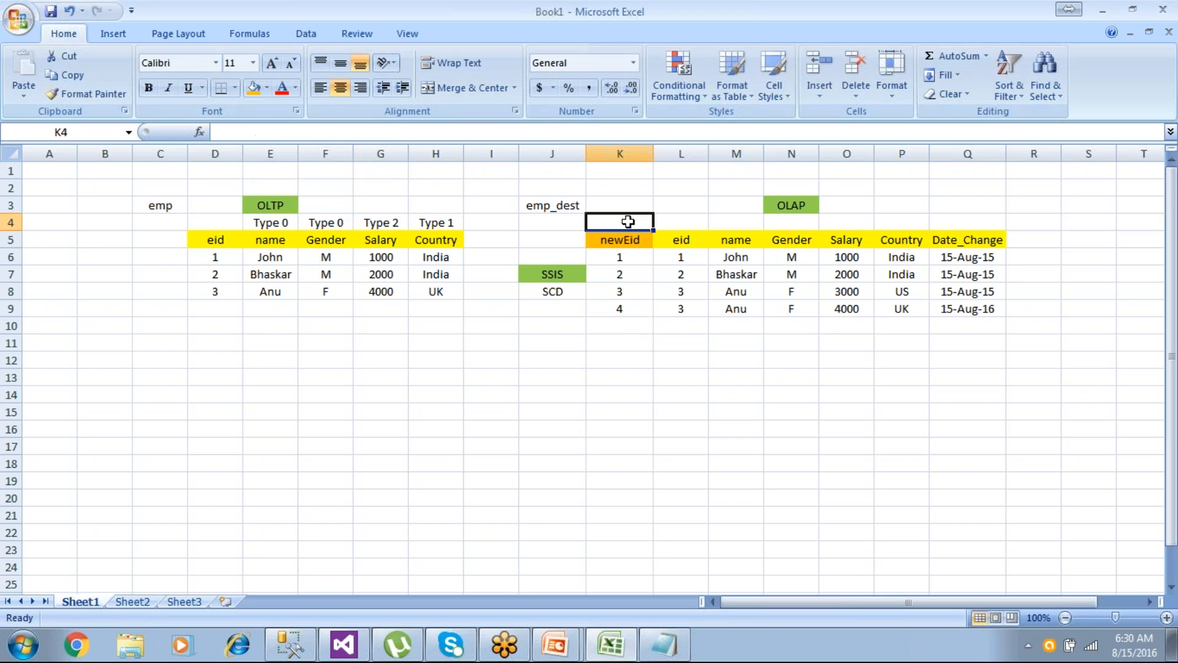
type("Surrogate Key")
key("Return")
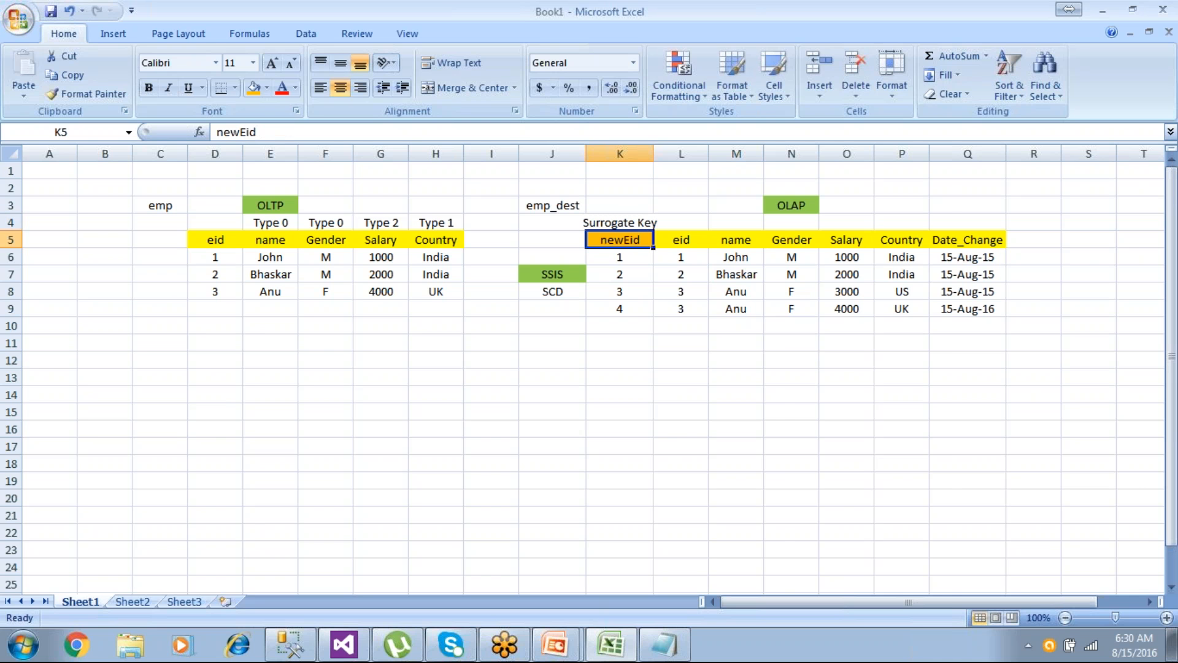
left_click_drag(652, 153, 674, 153)
left_click(669, 394)
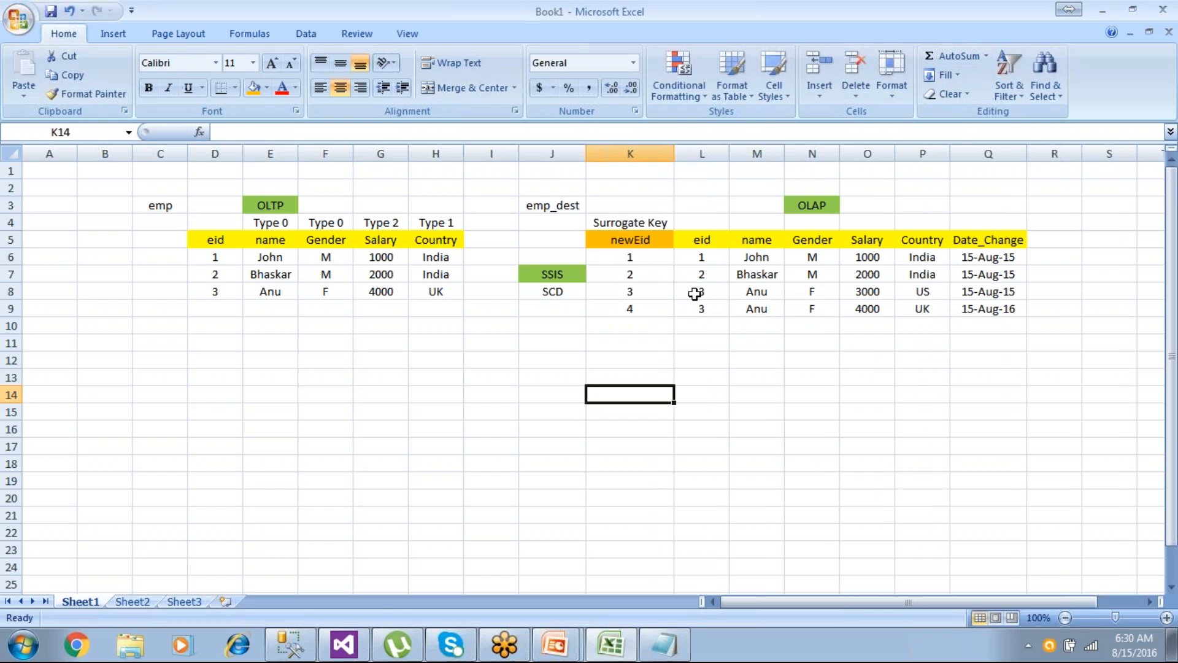
- Compare the eid values with the newEid surrogate key values in emp_dest
left_click(718, 254)
left_click_drag(719, 252, 717, 309)
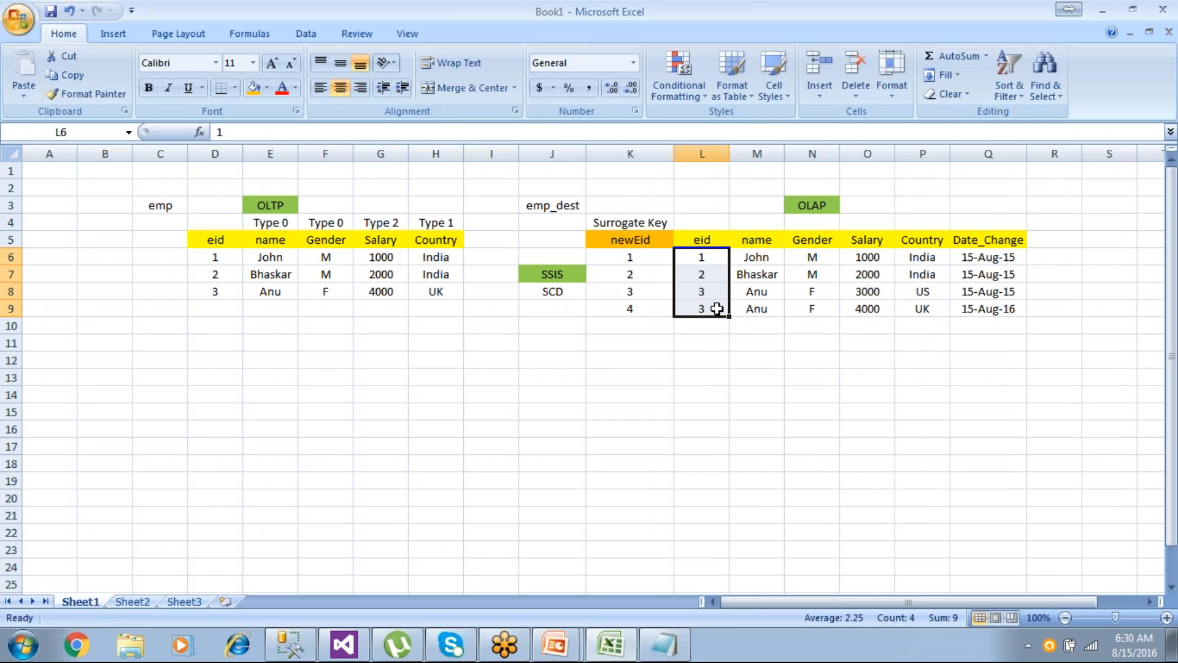
left_click_drag(657, 254, 663, 333)
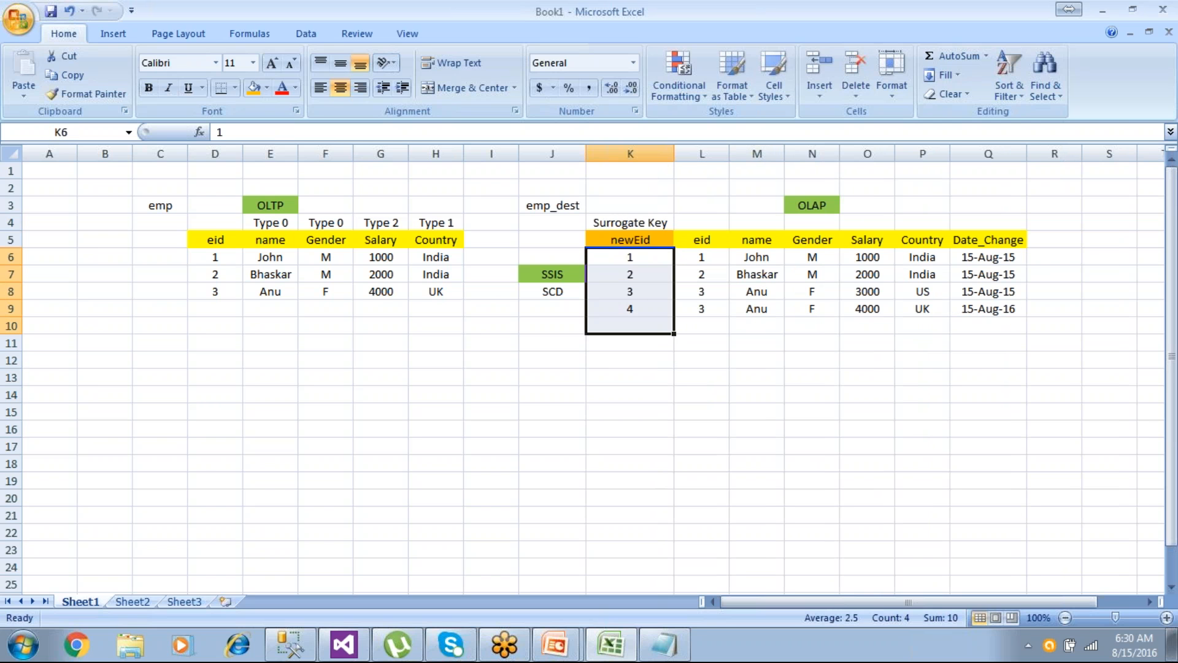
left_click(665, 240)
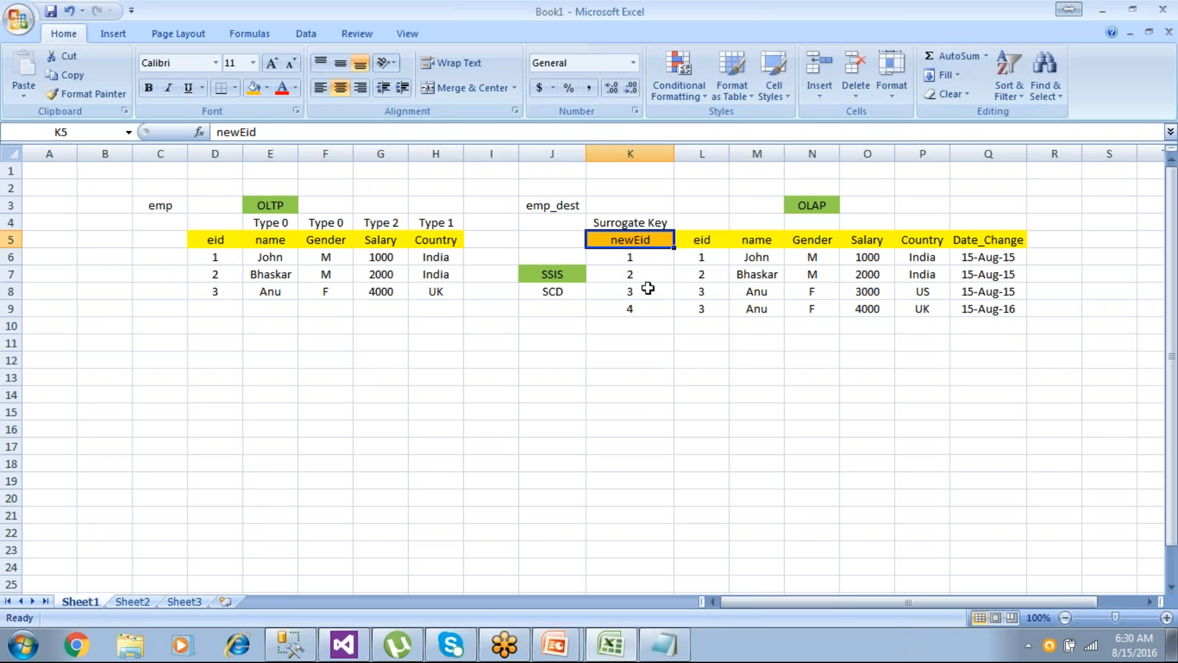
left_click_drag(700, 254, 713, 303)
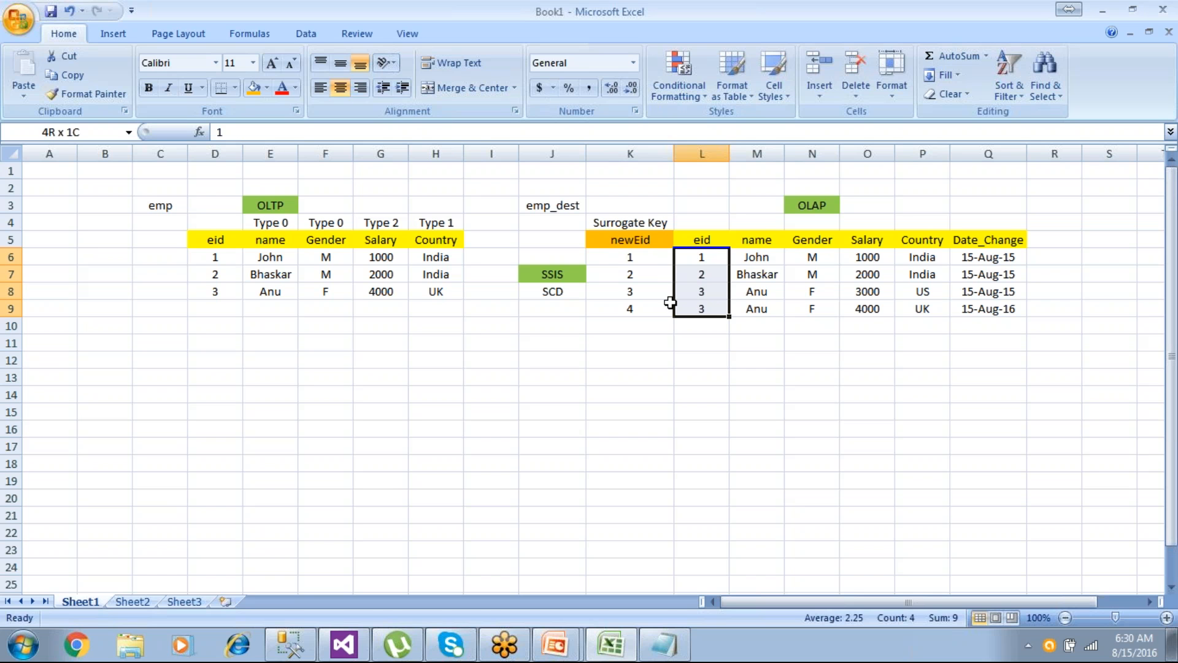
- Examine how the newEid surrogate key identifies each emp_dest row where eid alone cannot
left_click_drag(651, 255, 666, 317)
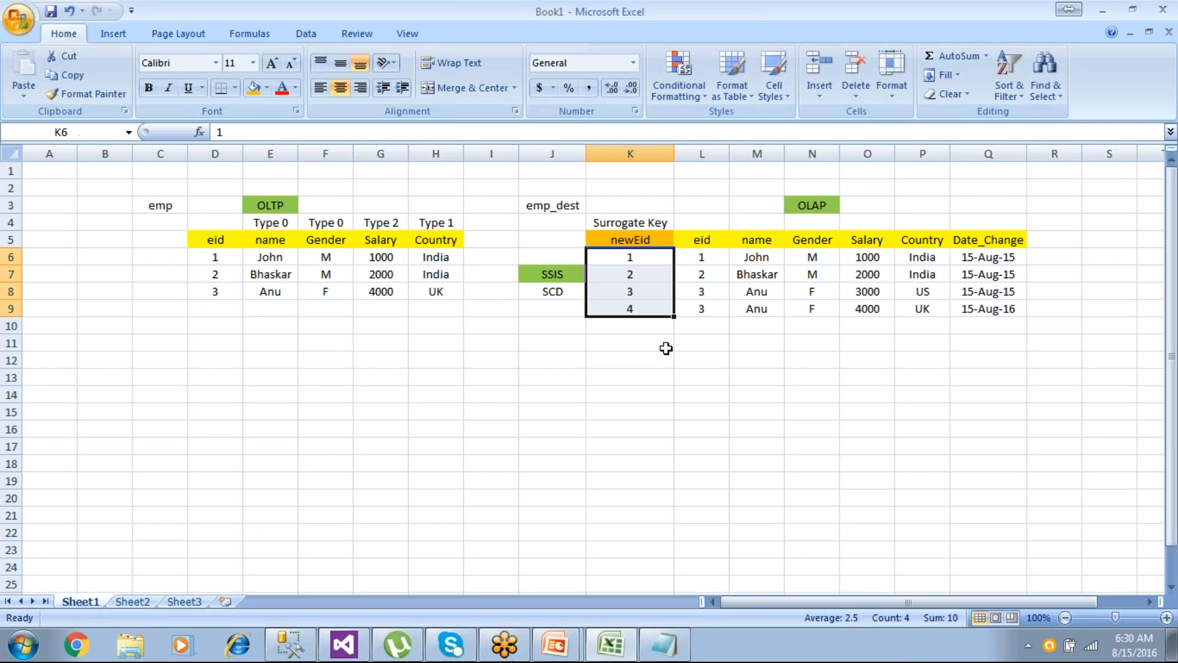
left_click(657, 222)
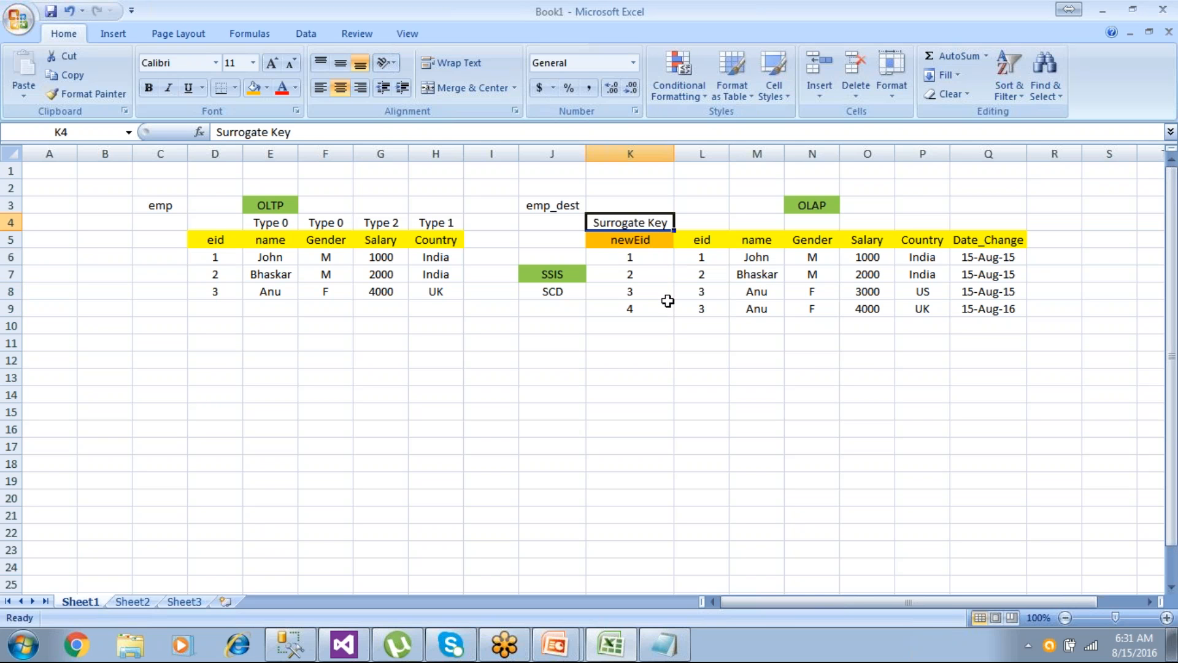
left_click(270, 206)
left_click(637, 487)
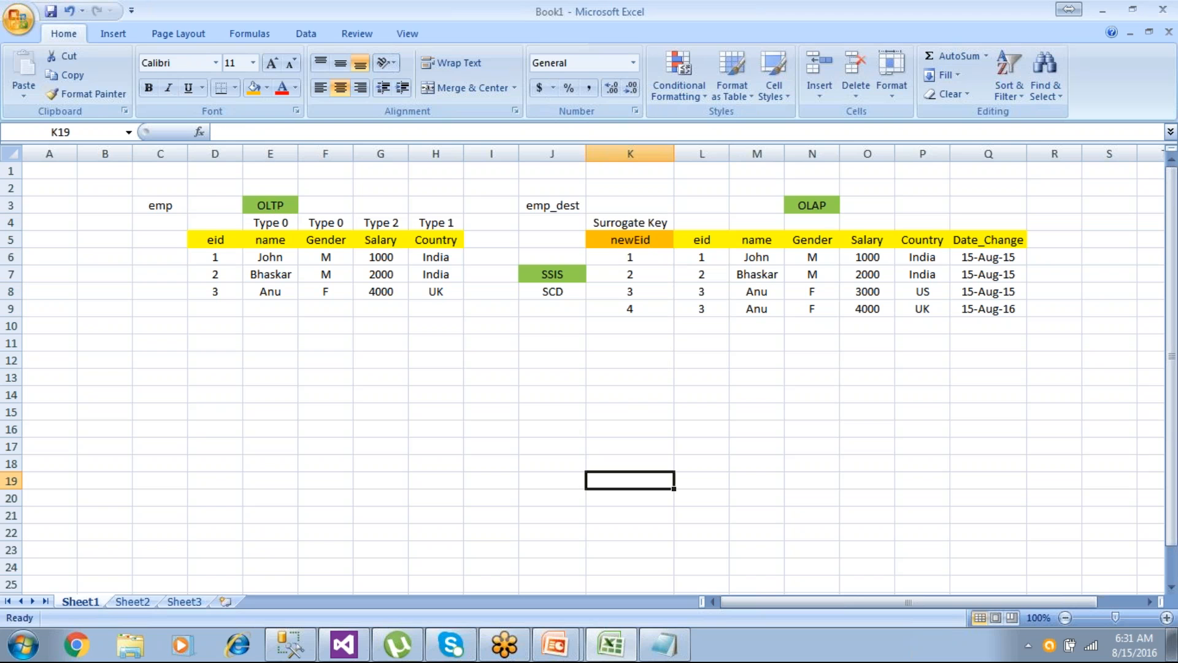
left_click(643, 237)
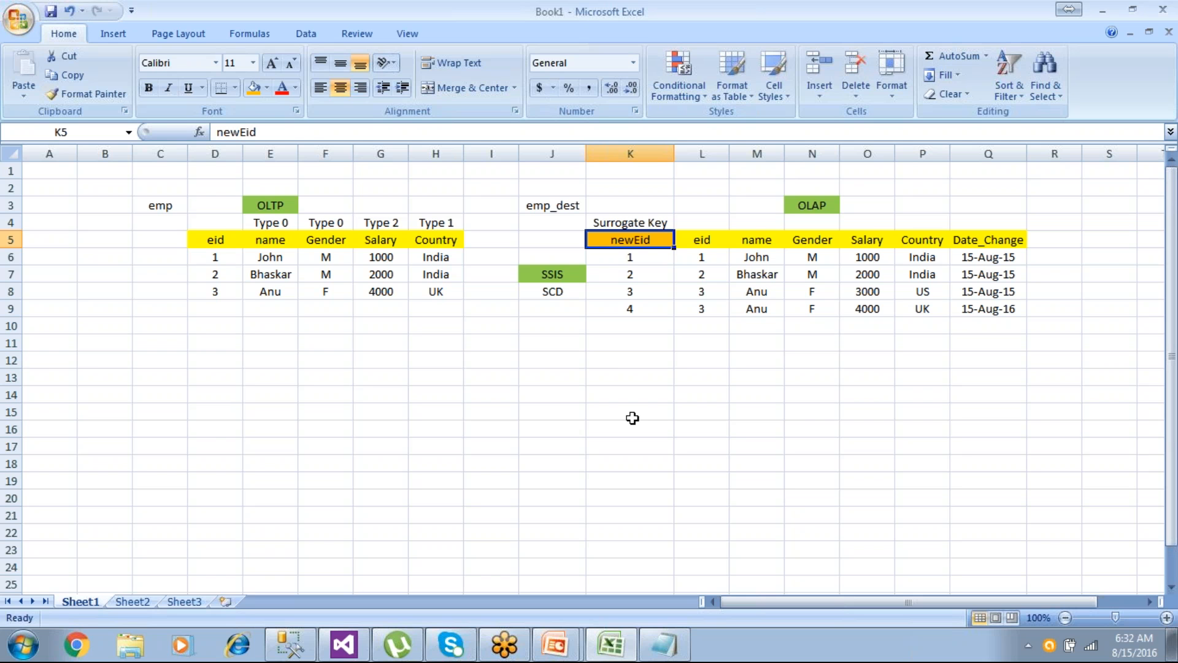
left_click_drag(710, 255, 744, 313)
left_click(689, 339)
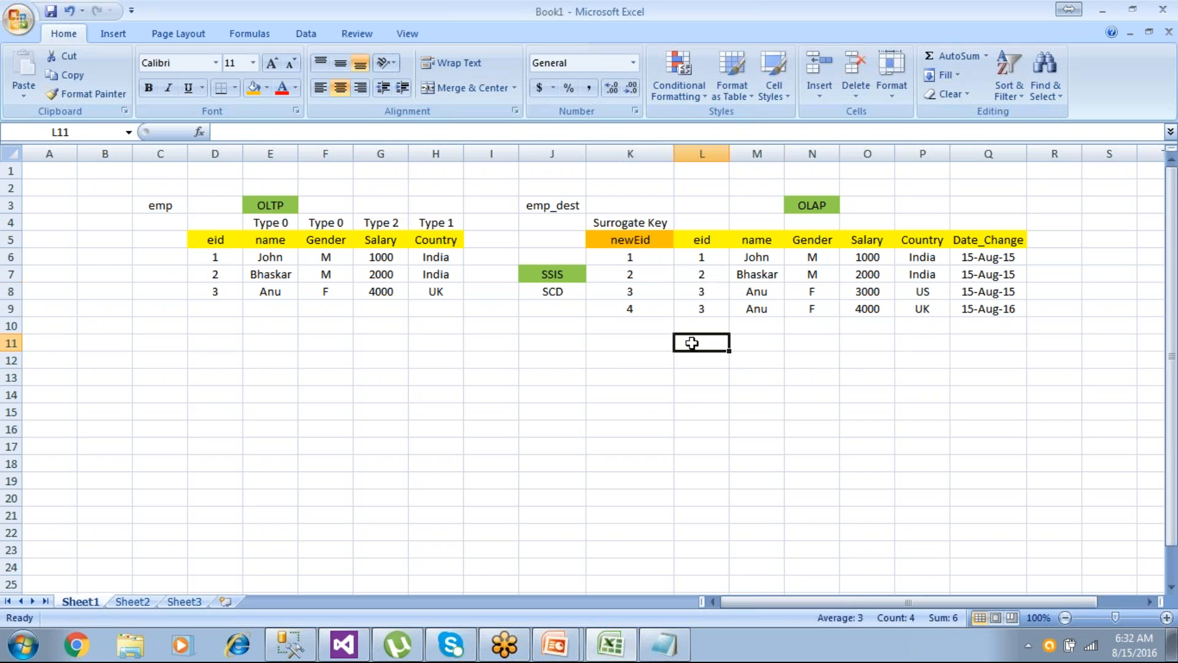
left_click_drag(663, 255, 660, 301)
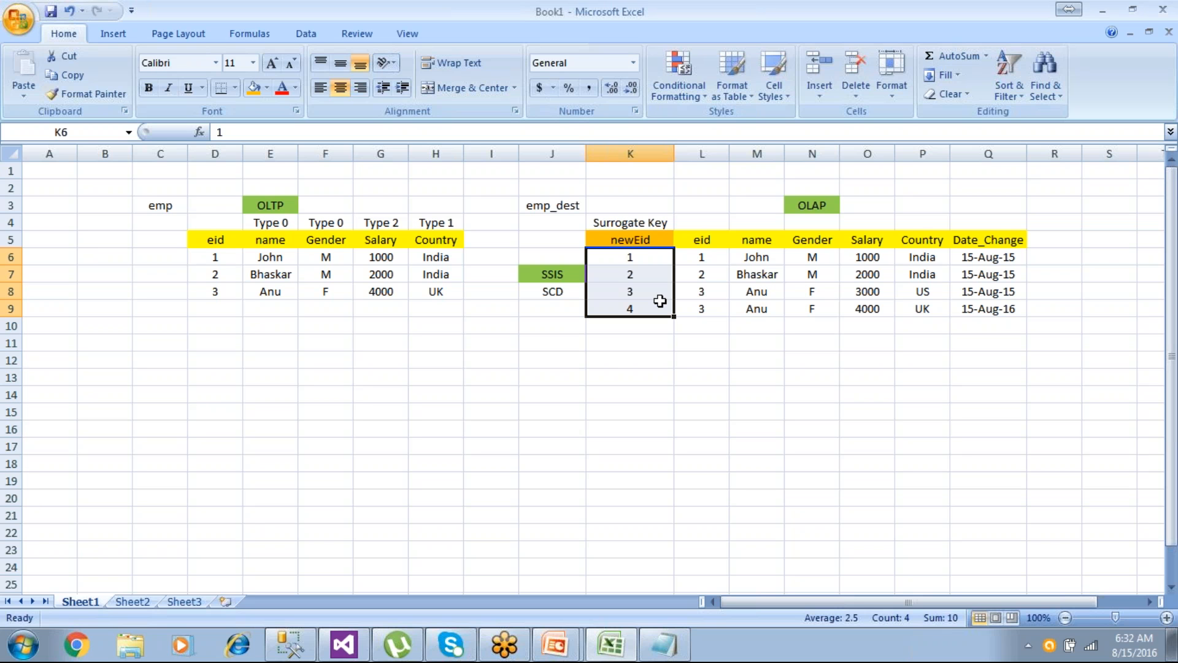
left_click(655, 324)
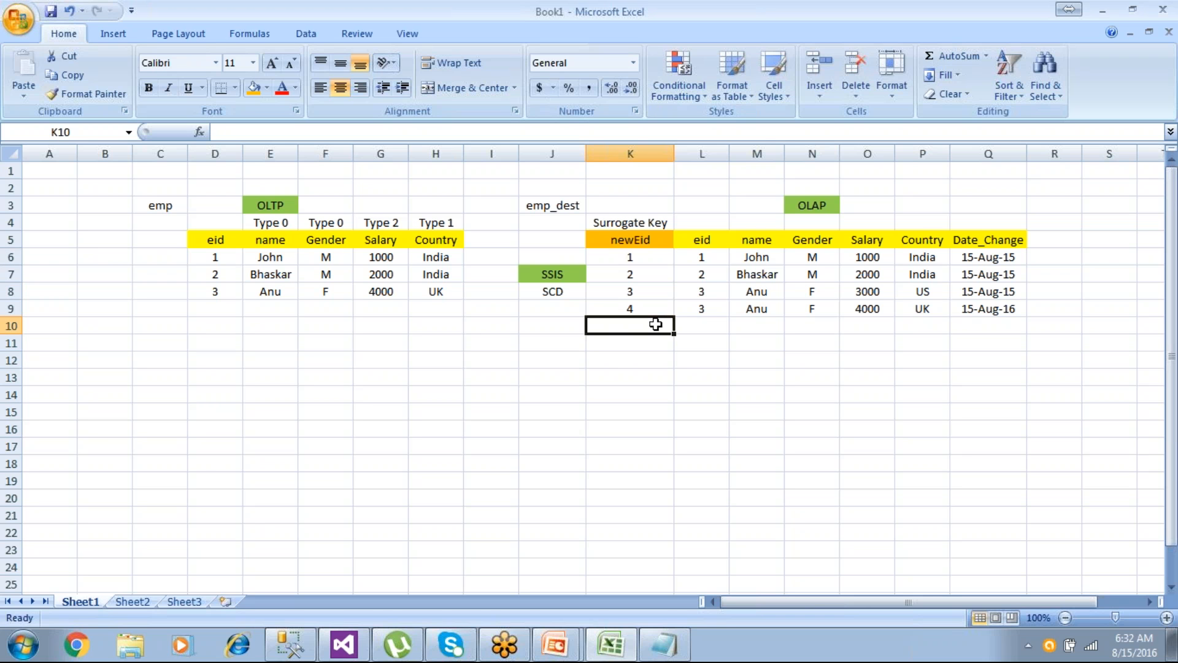
left_click_drag(664, 259, 653, 313)
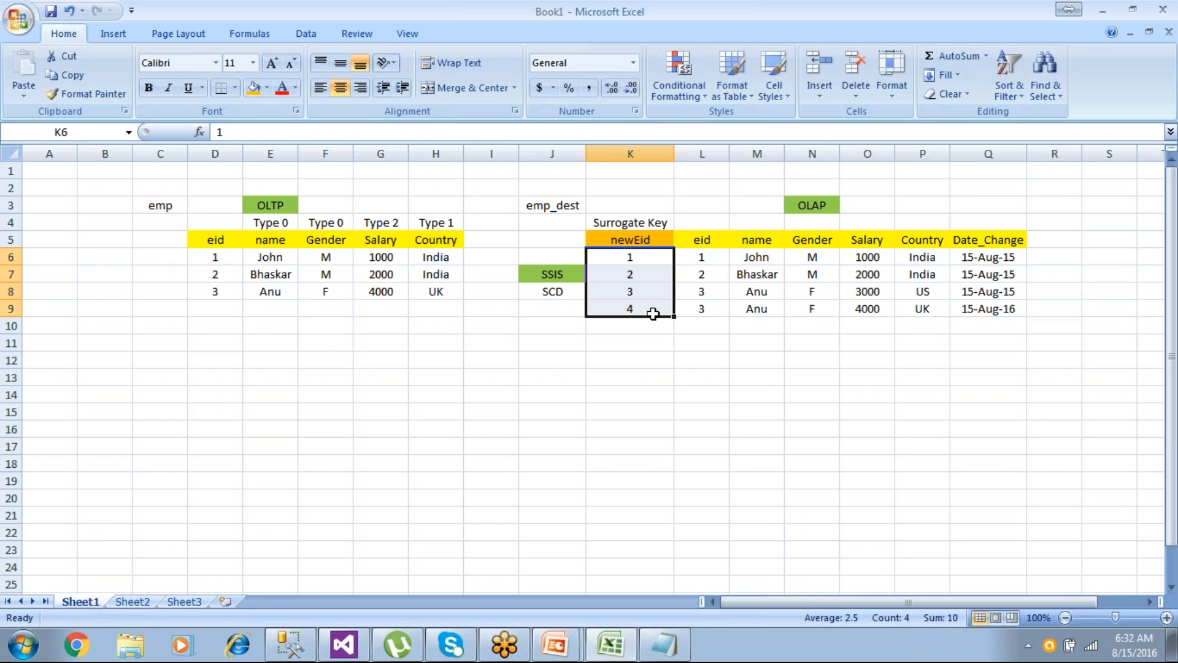
left_click(646, 370)
left_click_drag(650, 258, 1012, 256)
left_click_drag(710, 258, 707, 326)
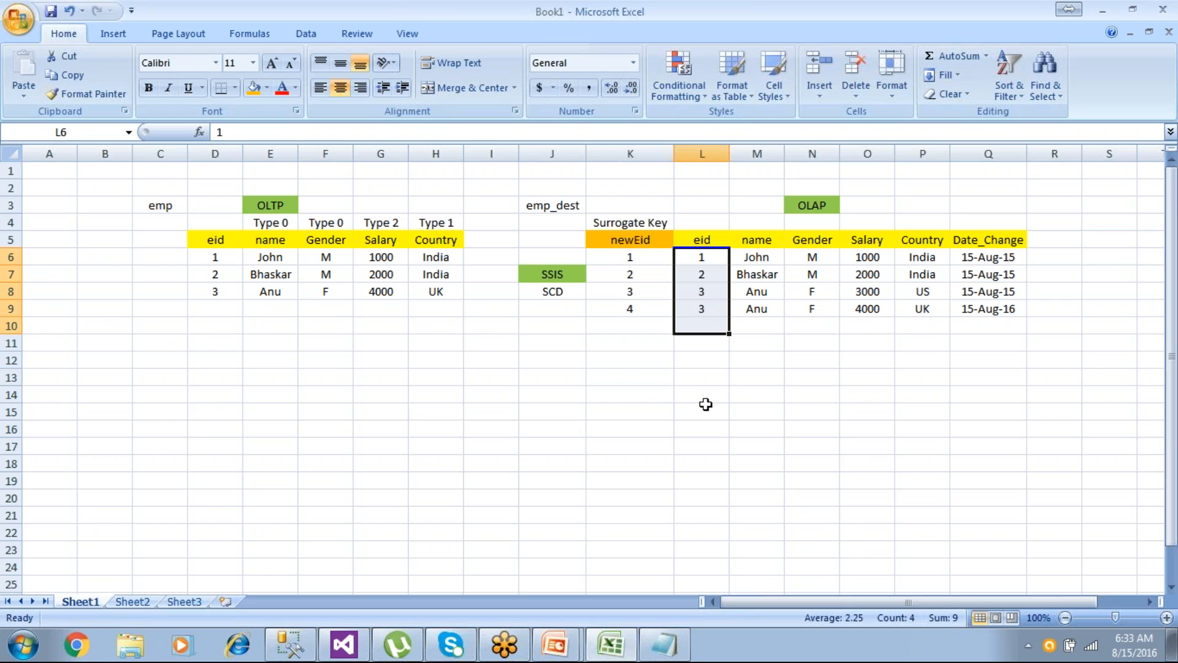
left_click(705, 402)
left_click_drag(720, 292, 719, 303)
left_click(686, 358)
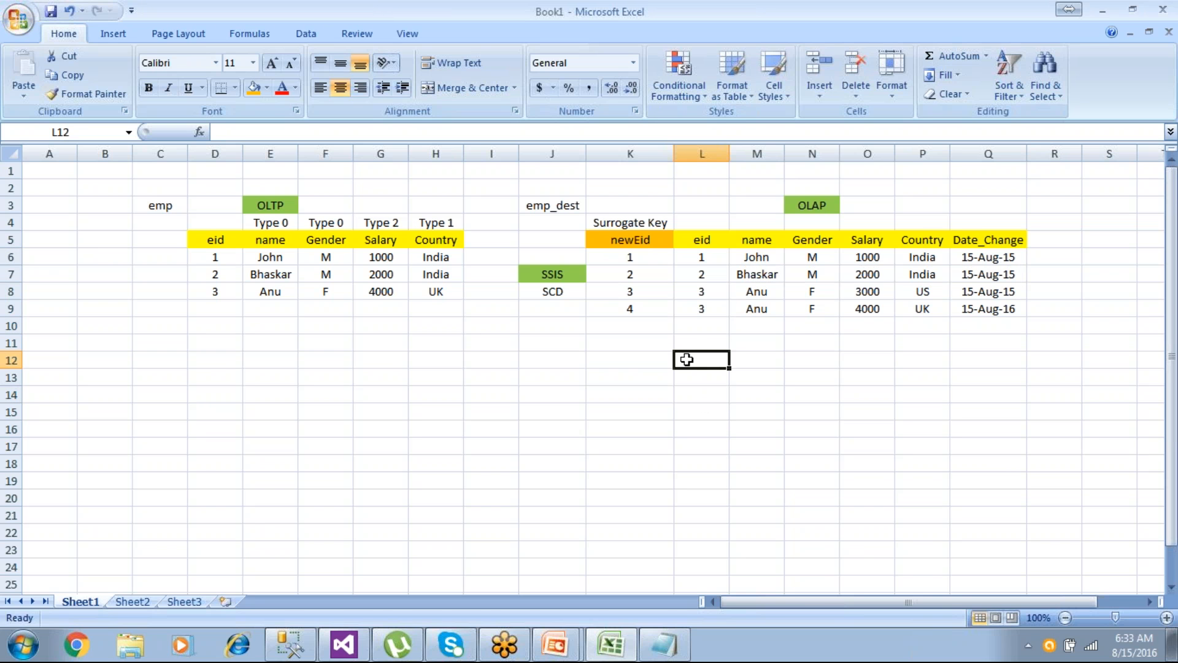
- Review the OLTP and OLAP labels, the emp_dest table name, the SCD types row and the eid values in emp
left_click(278, 206)
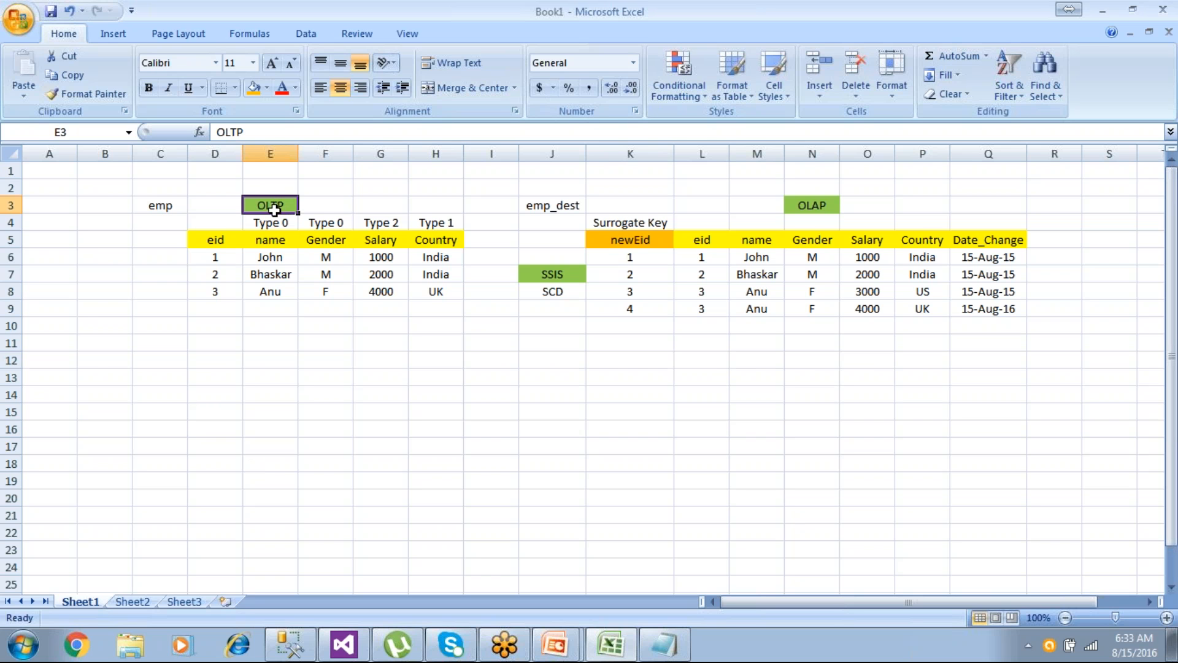
left_click(820, 209)
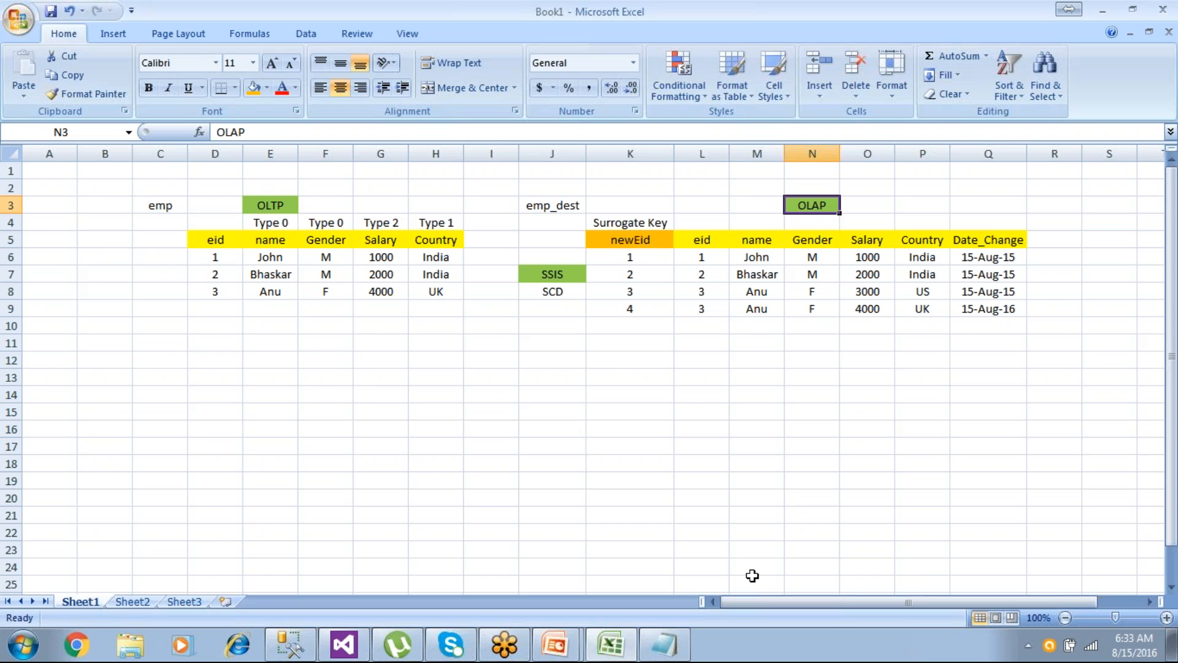
left_click(560, 203)
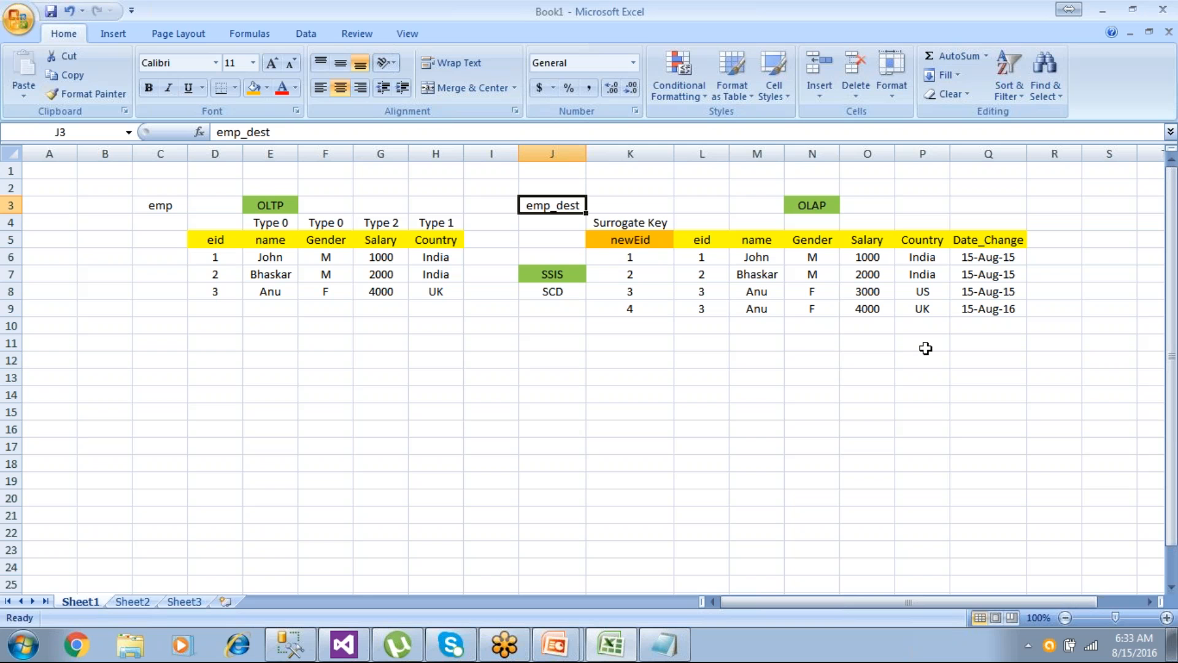
left_click_drag(256, 225, 436, 222)
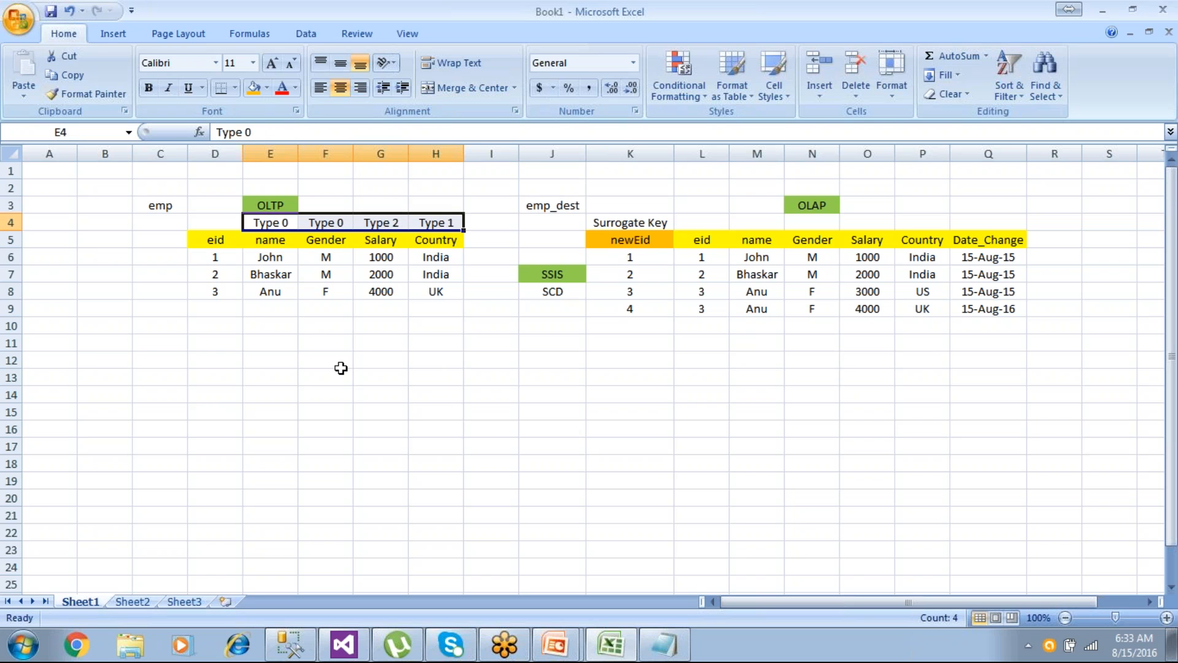
left_click_drag(239, 256, 235, 314)
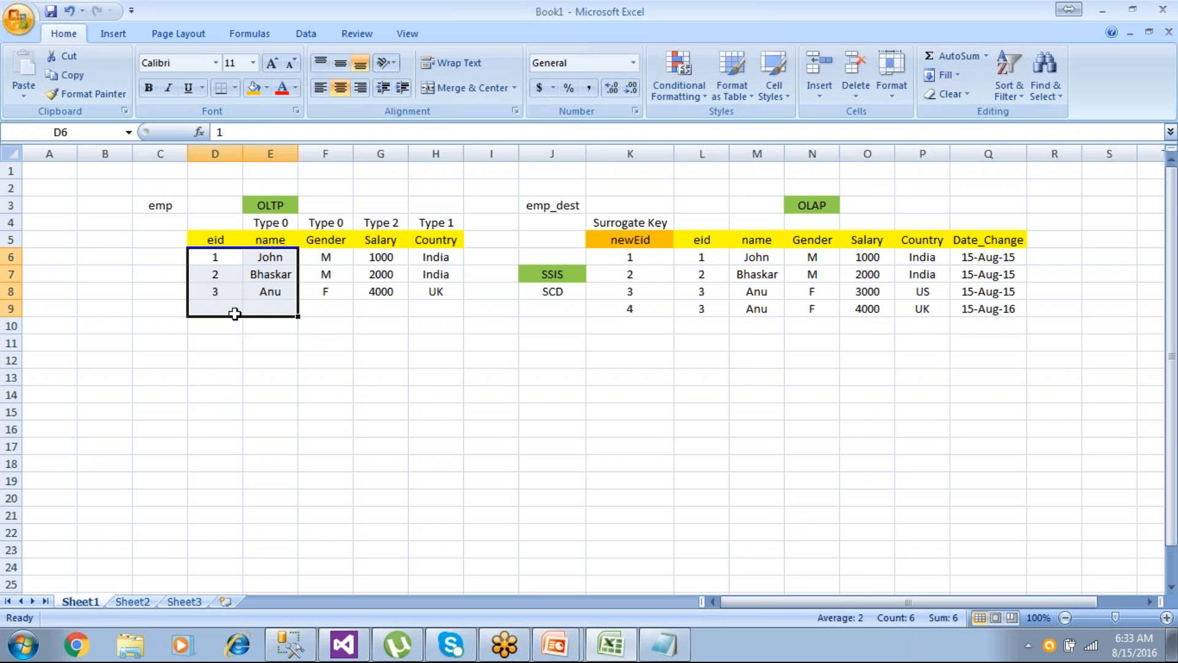
left_click(235, 314)
left_click_drag(233, 256, 231, 291)
left_click(232, 341)
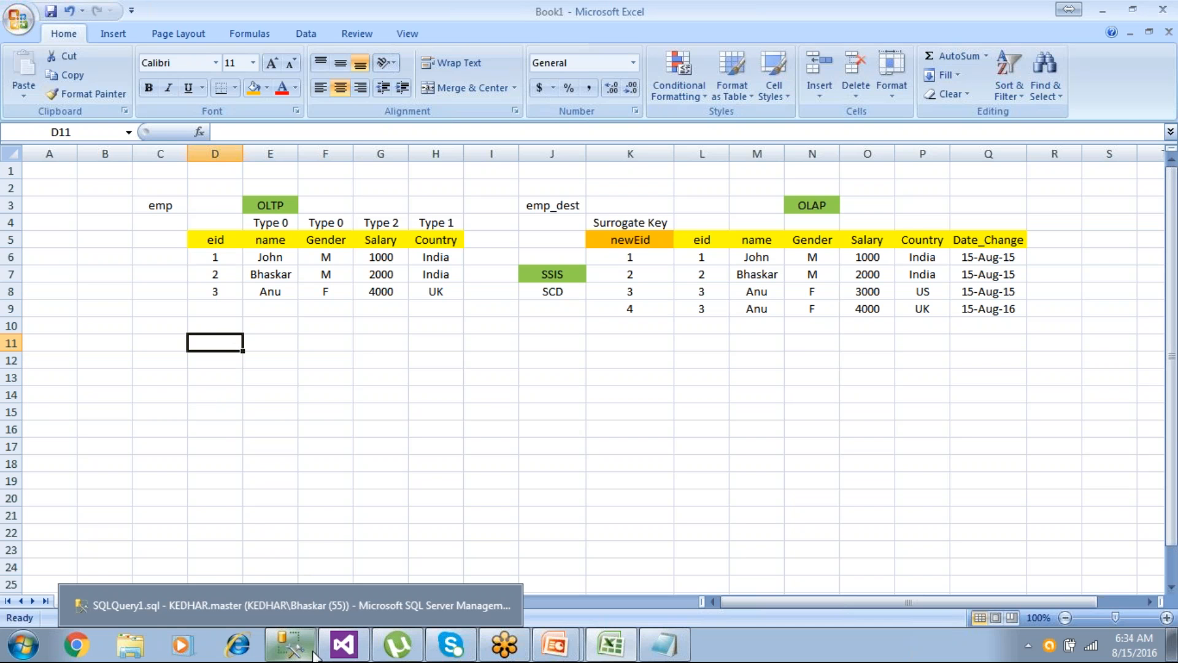
- Switch to Visual Studio and add a new SSIS package to the SSISDemosForOnlineBatch project
left_click(339, 645)
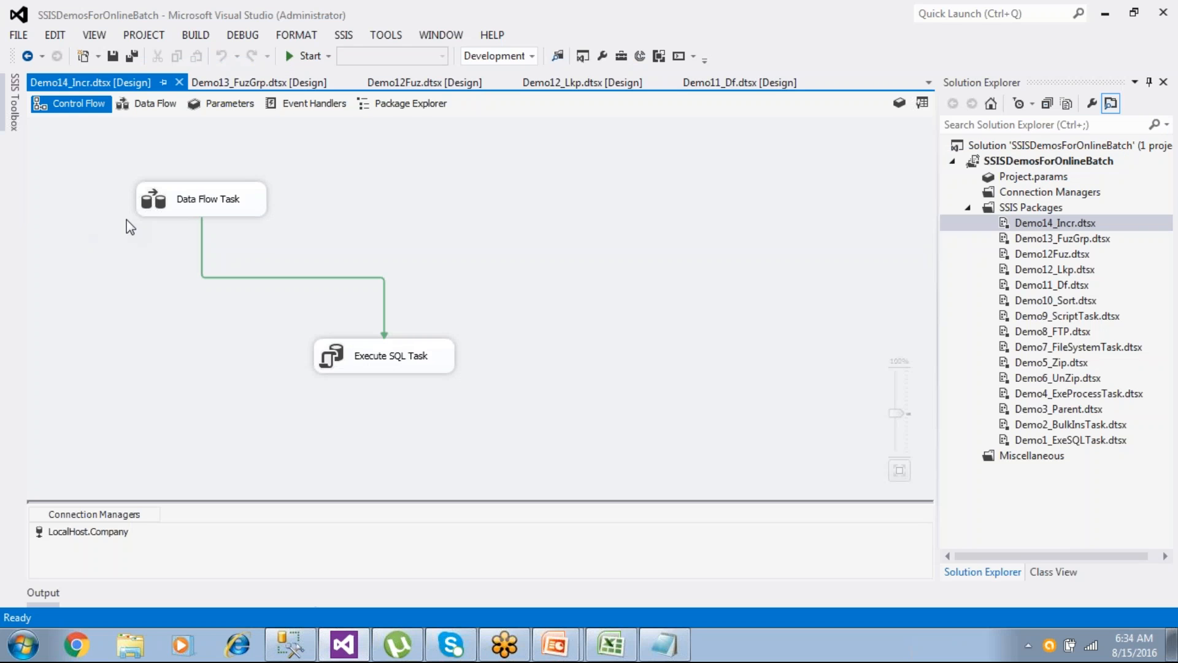
left_click(1015, 208)
right_click(1015, 208)
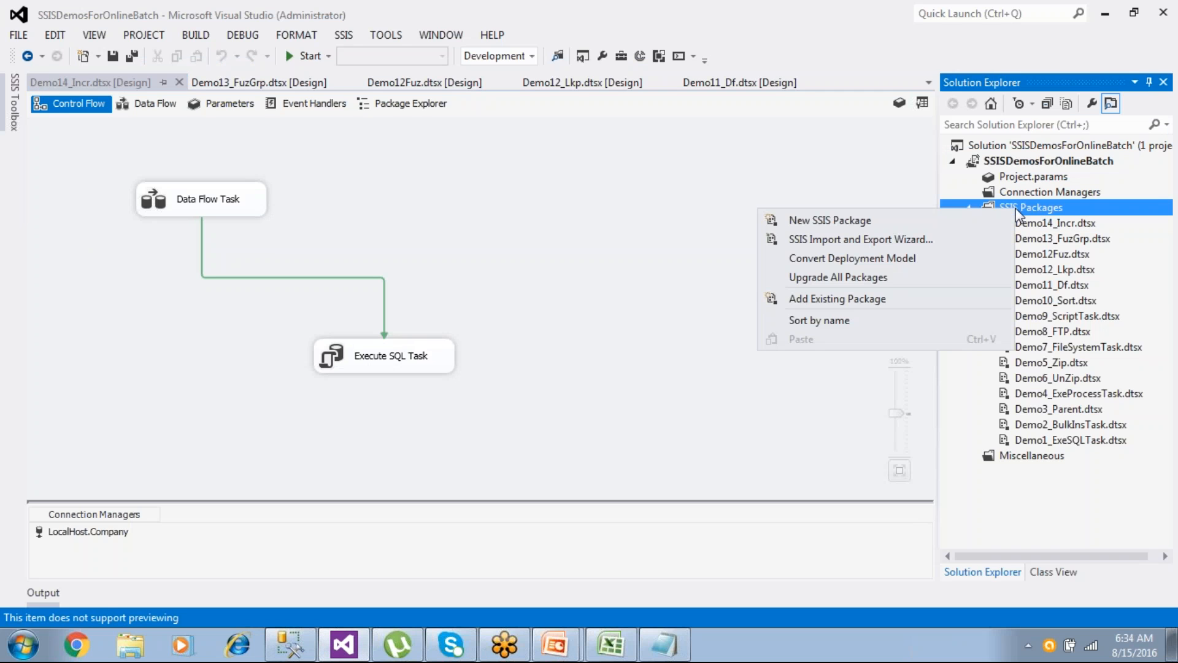
left_click(938, 222)
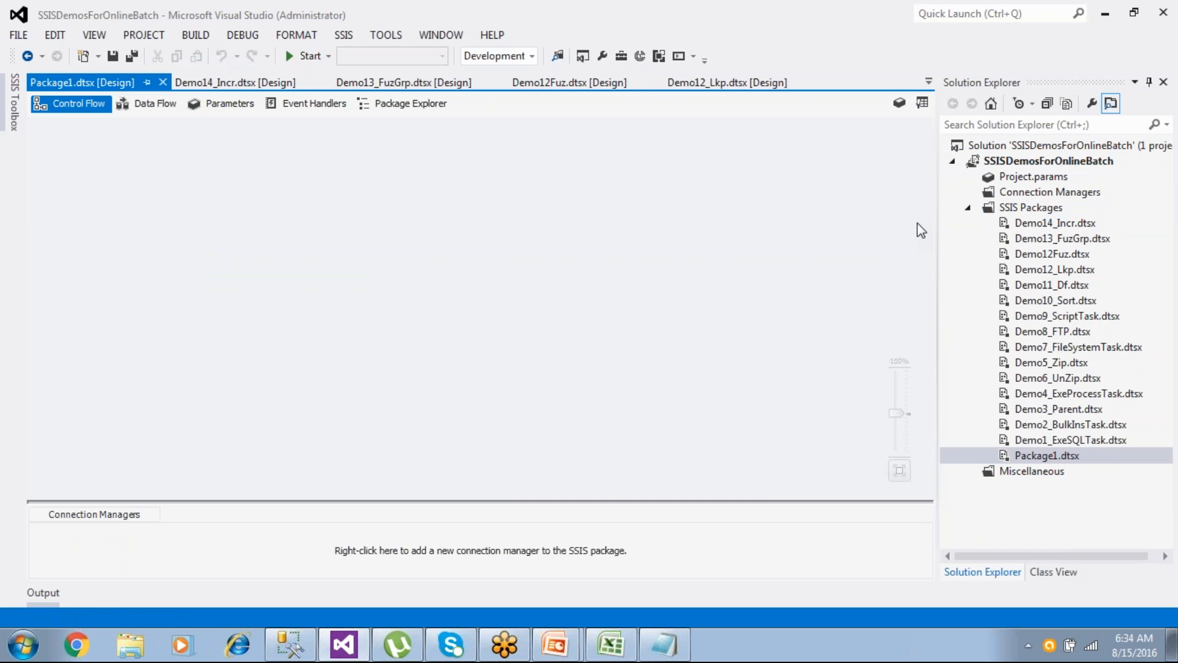
- Rename the new package Package1.dtsx to Demo15_SCD.dtsx
right_click(1035, 455)
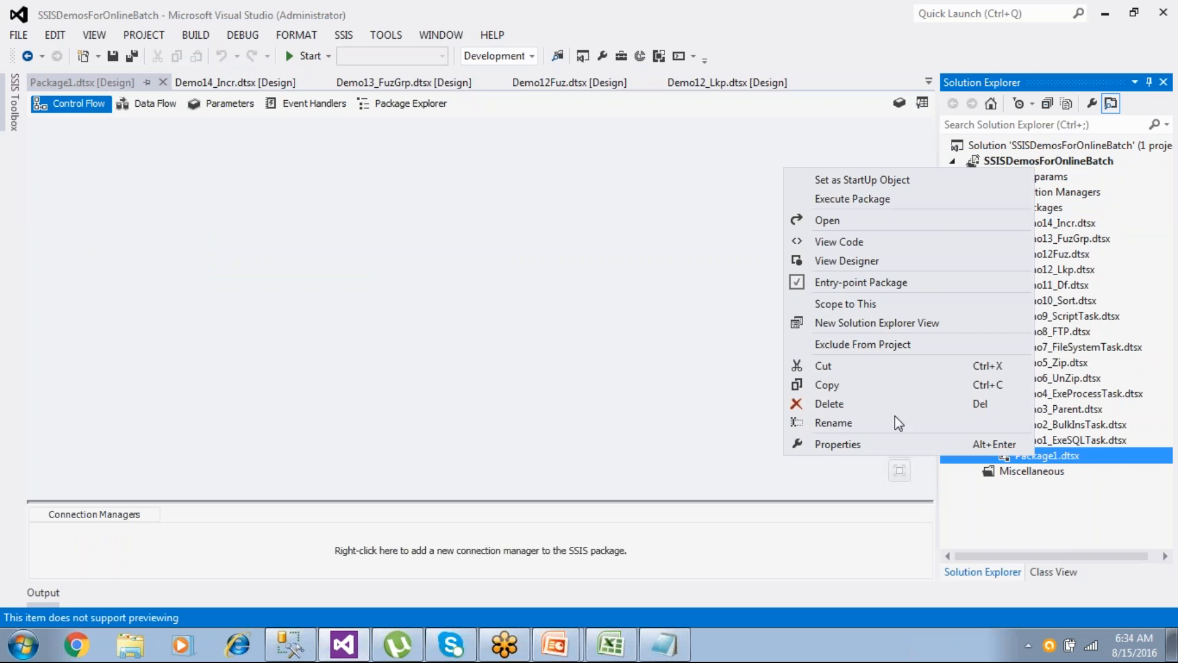
left_click(825, 422)
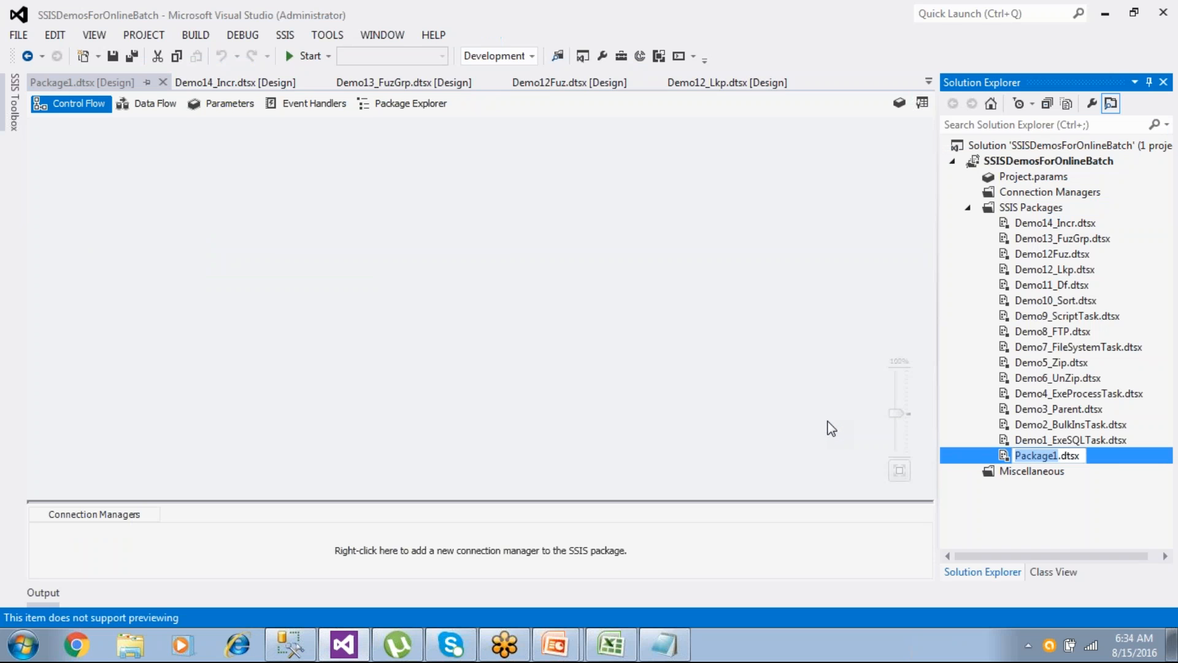
type("Demo")
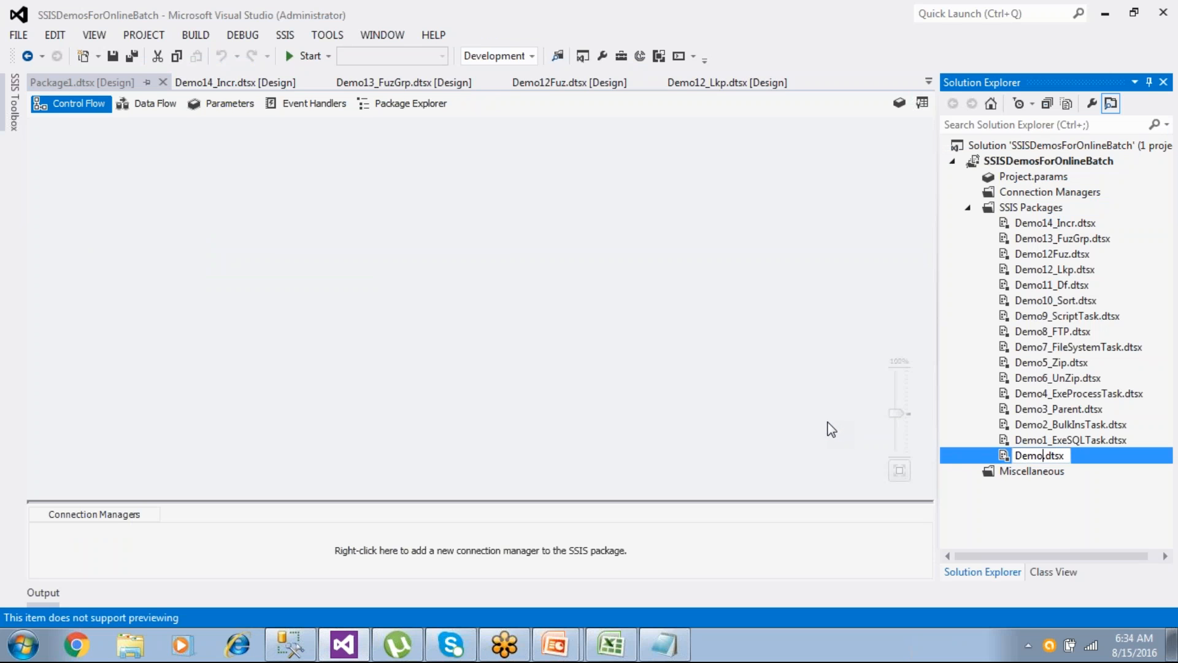
type("15_SCD")
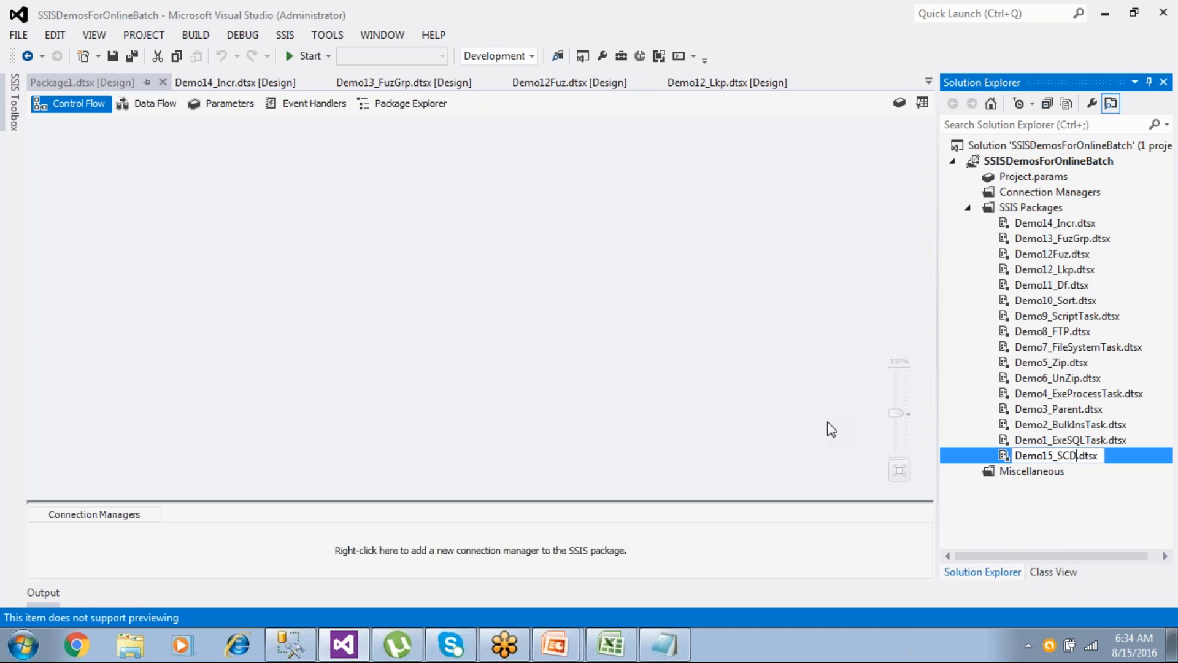
key("Return")
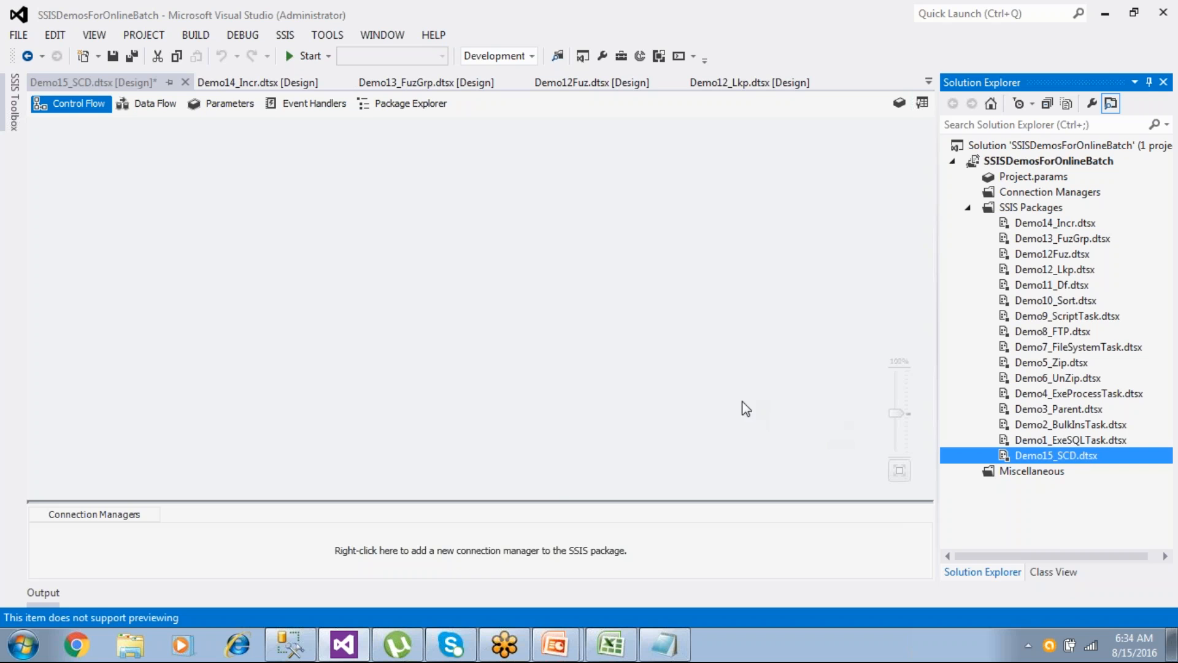
- Switch to the SCD presentation in PowerPoint, leave the slide show and look through the Demo - SCD slides
left_click(346, 651)
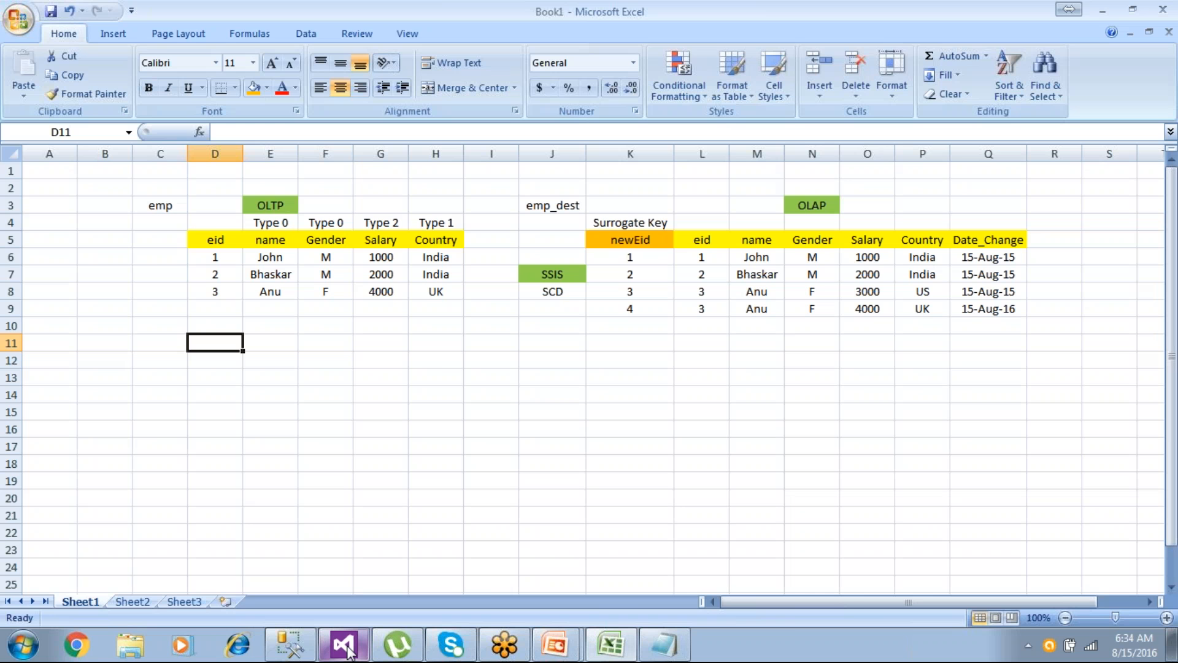
mouse_move(555, 648)
left_click(565, 604)
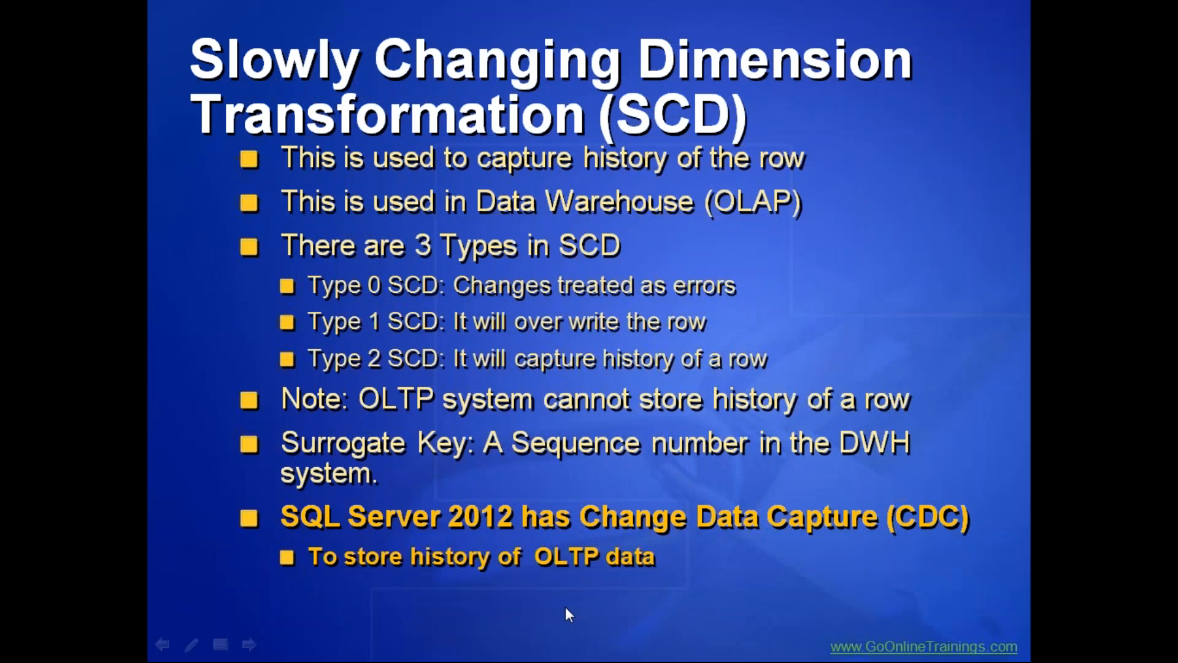
key("Escape")
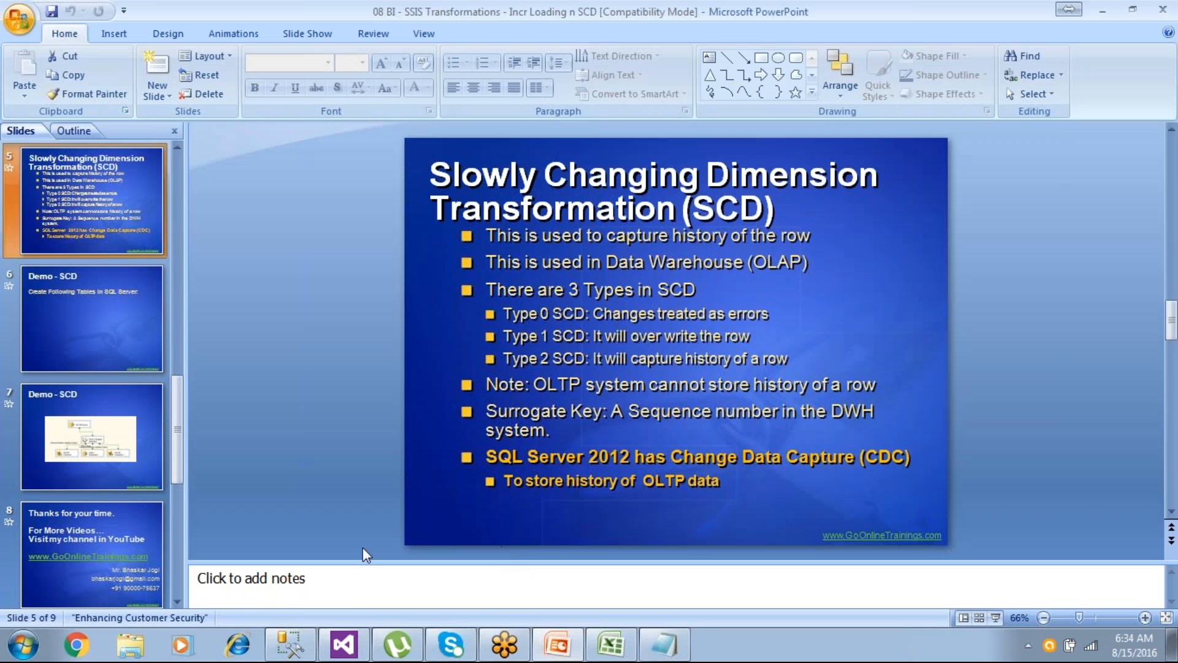
left_click(112, 338)
left_click(101, 395)
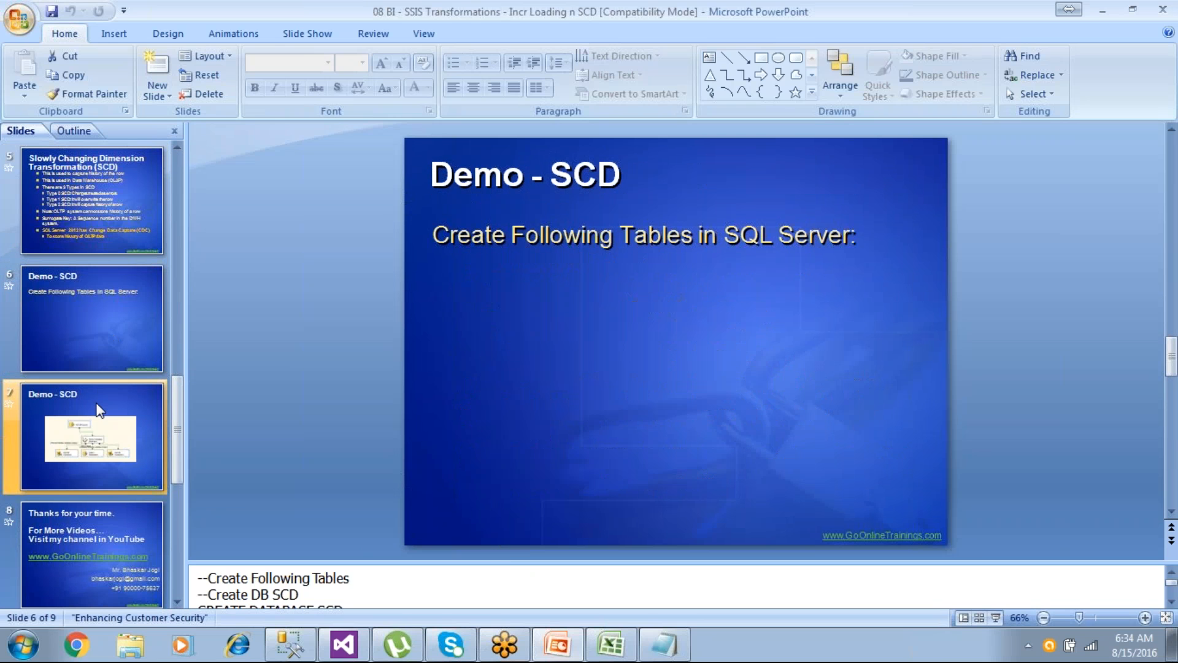
- Copy the whole SQL script from the notes of slide 6 into the empty query window in SQL Server Management Studio
left_click(116, 355)
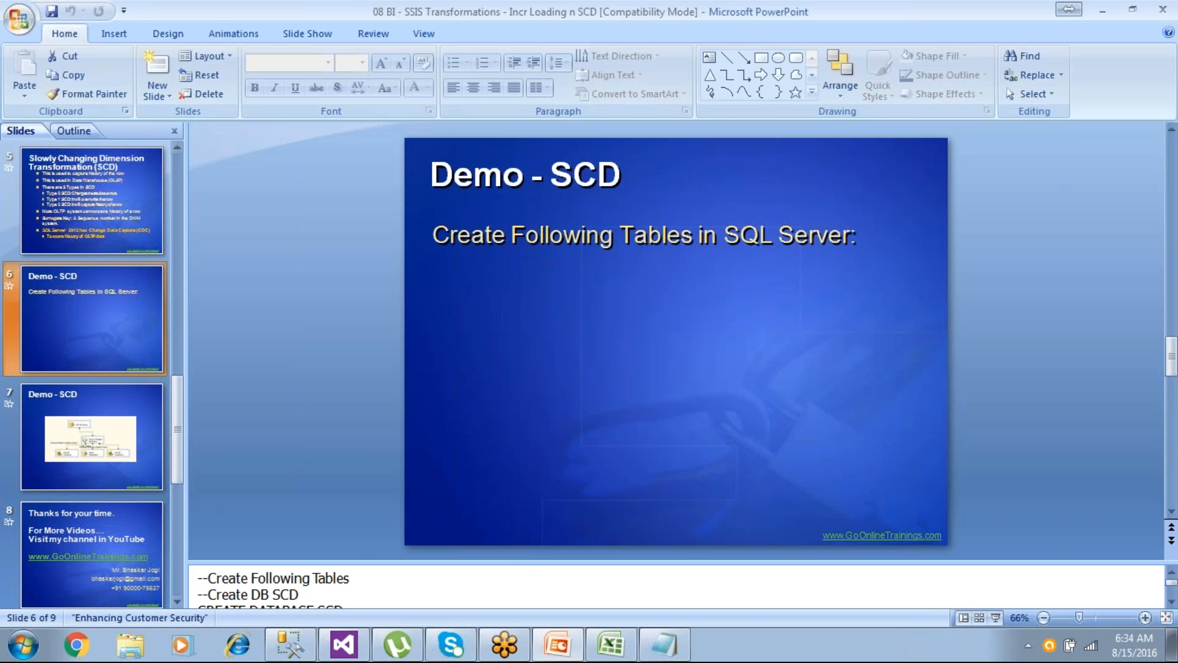
left_click(292, 595)
key("ctrl+a")
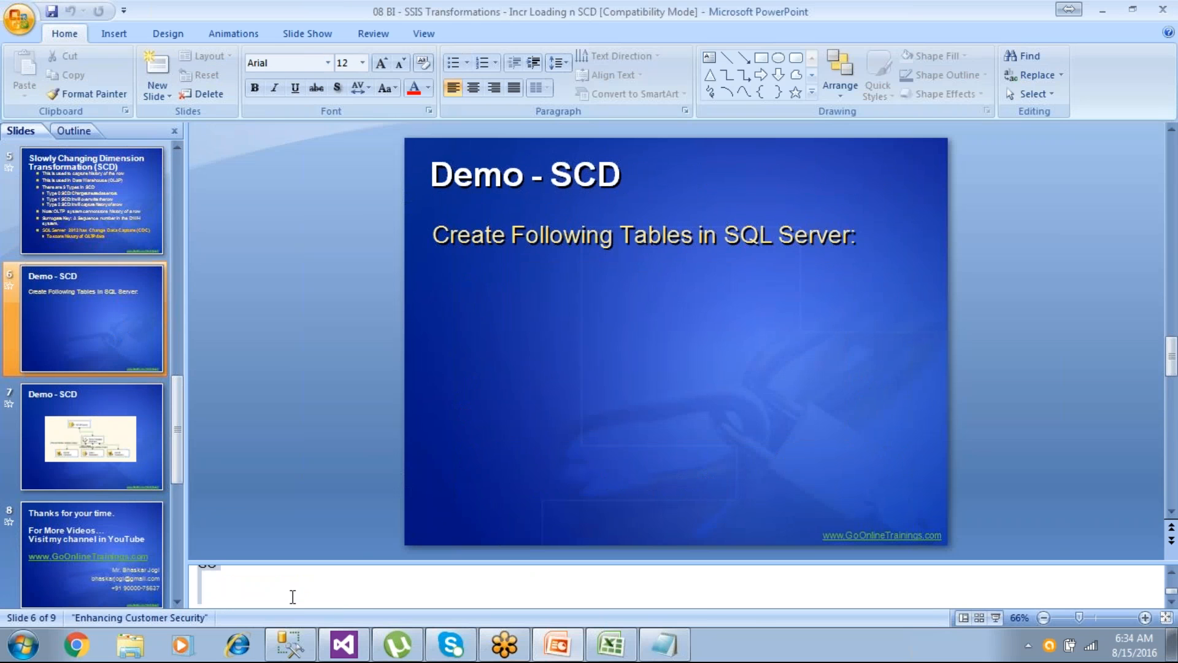
left_click(283, 651)
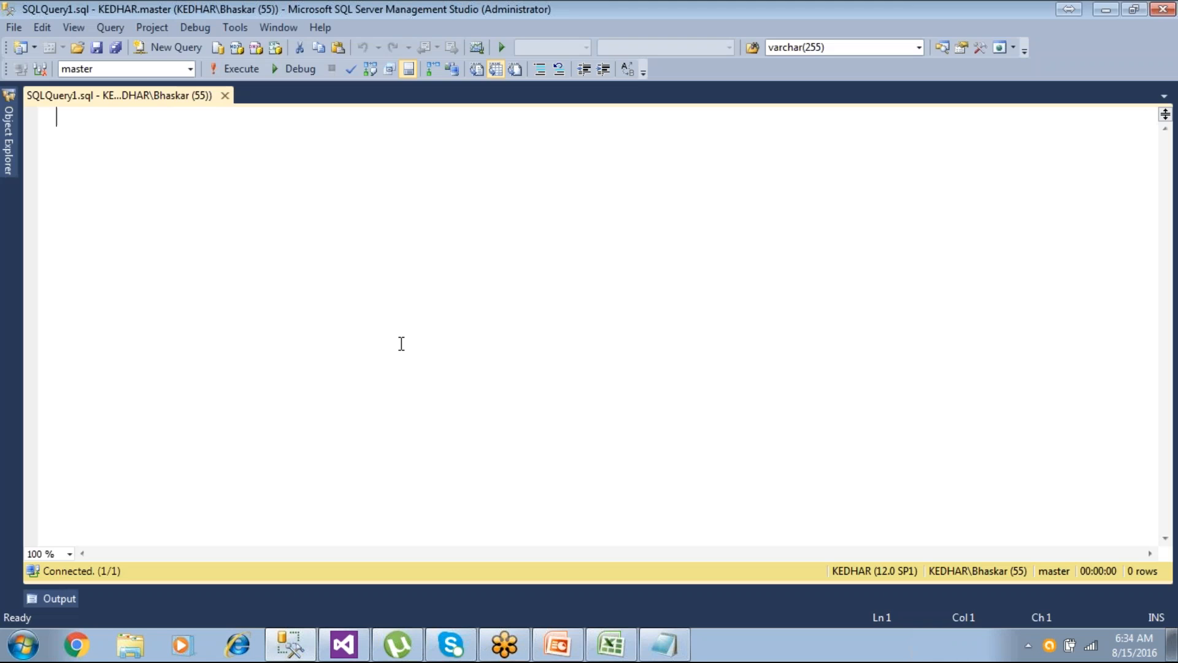
key("ctrl+v")
scroll(402, 342, "up", 15)
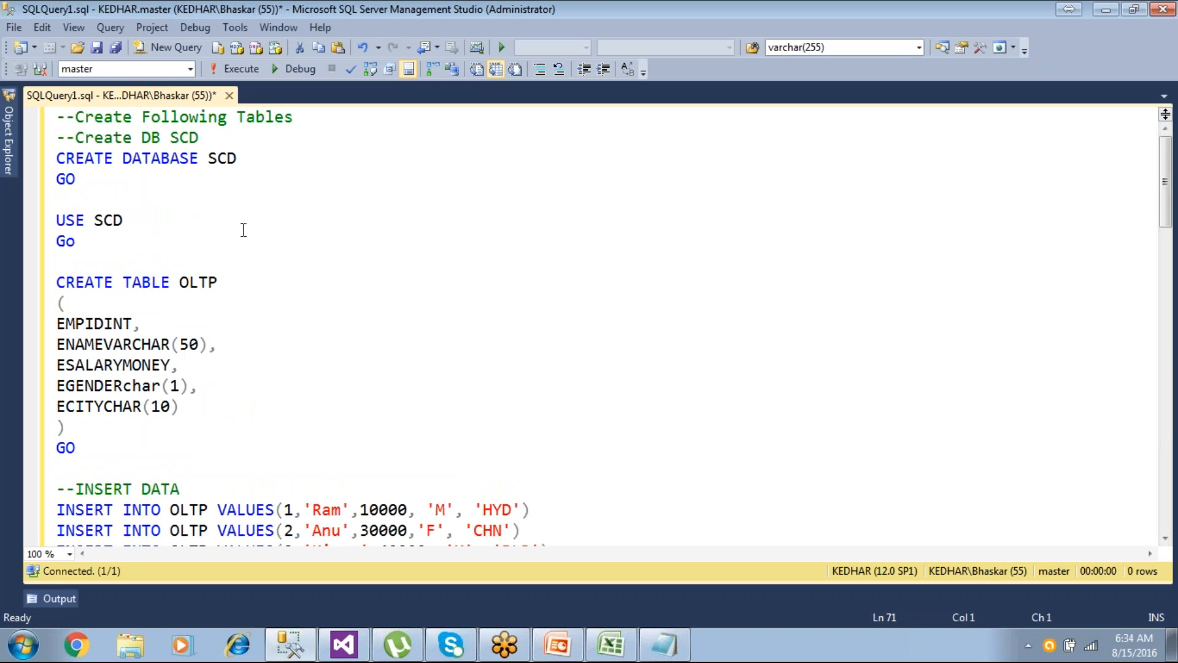
- Execute the statements that create the SCD database and switch the query to that database
left_click(76, 178)
left_click(54, 159)
key("shift+Down")
key("shift+End")
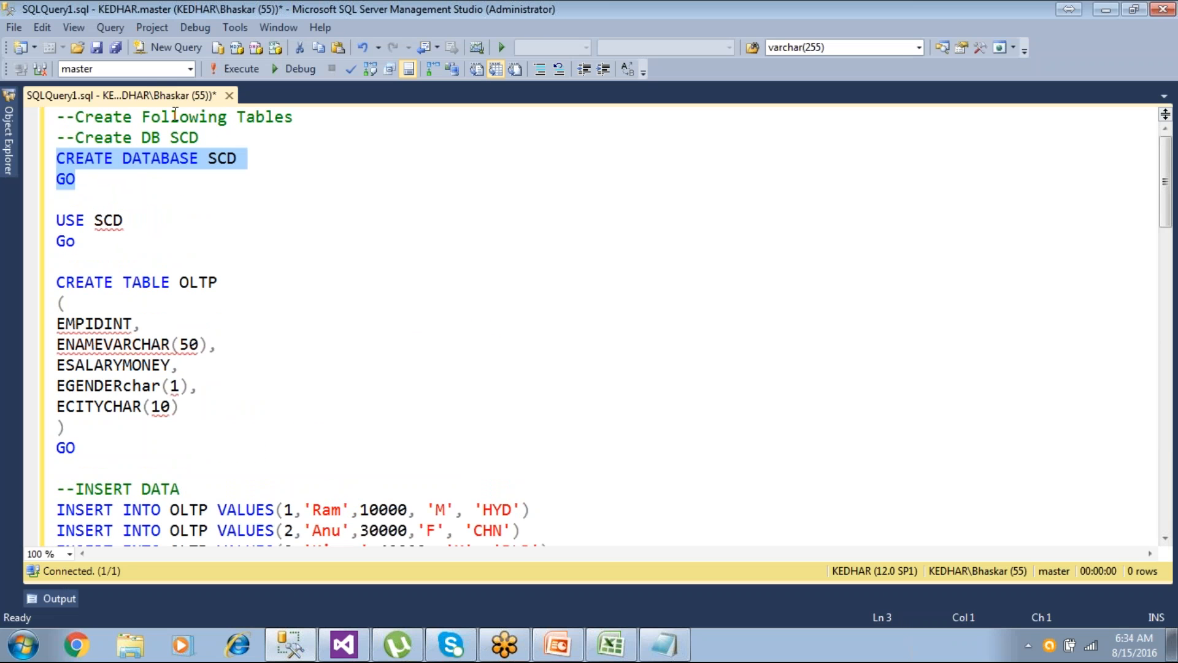
left_click(238, 72)
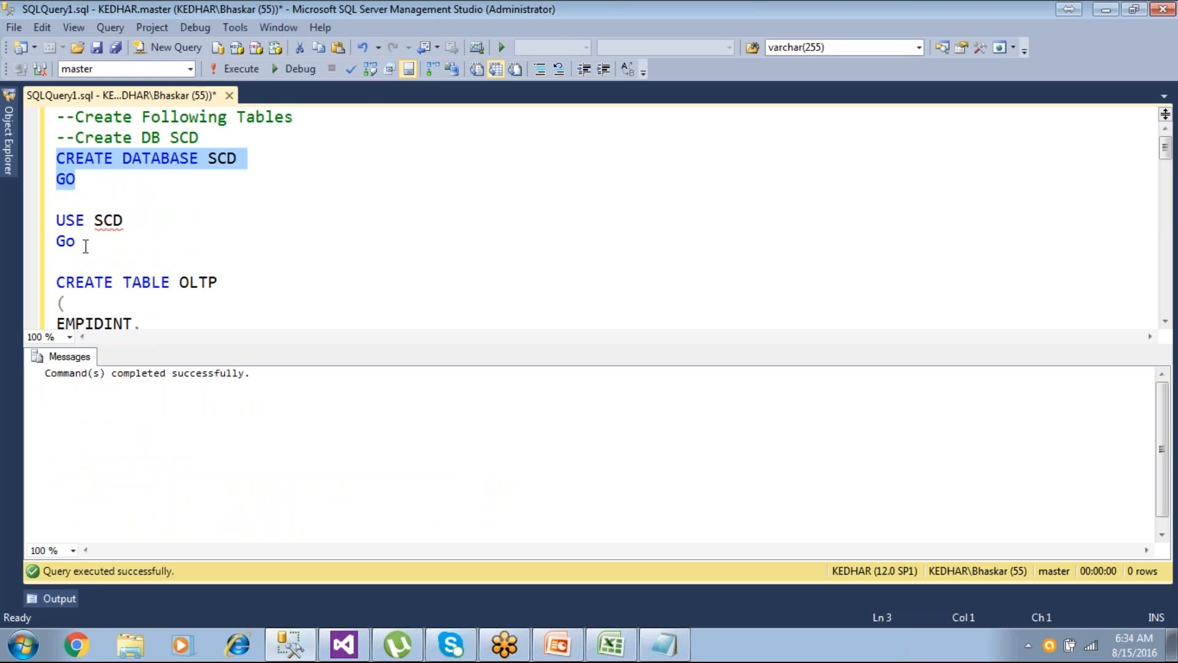
left_click_drag(78, 242, 50, 219)
left_click(238, 69)
- In the CREATE TABLE OLTP statement, insert a space between the ENAME and ESALARY column names and their data types
scroll(183, 177, "down", 2)
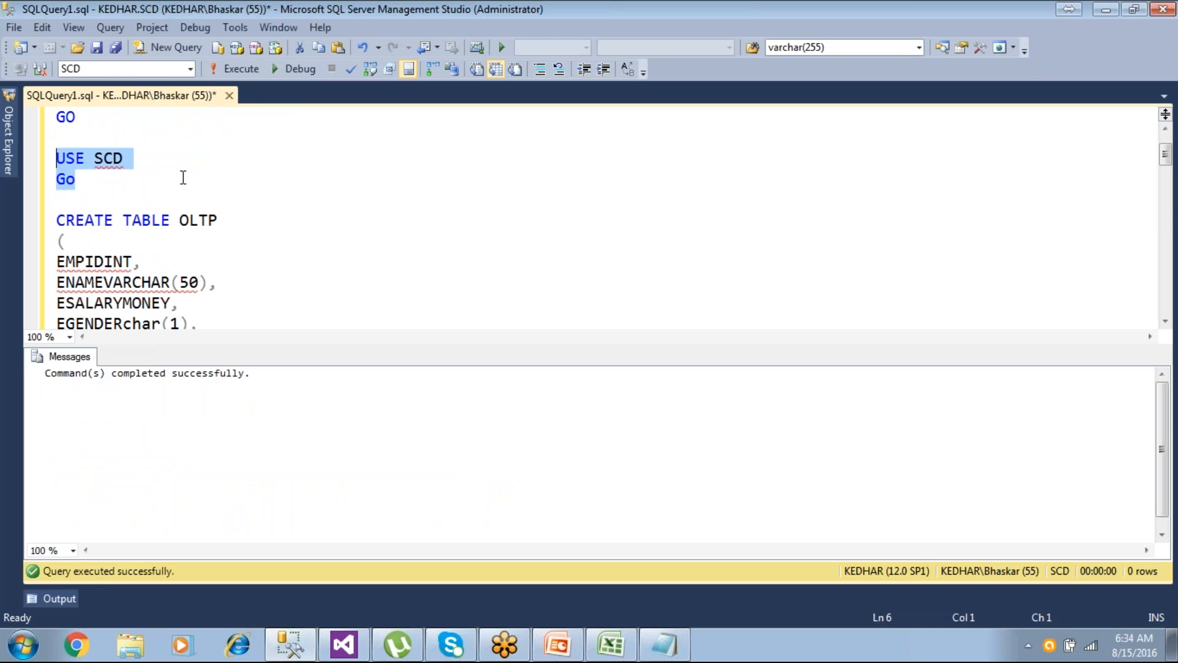
left_click(87, 200)
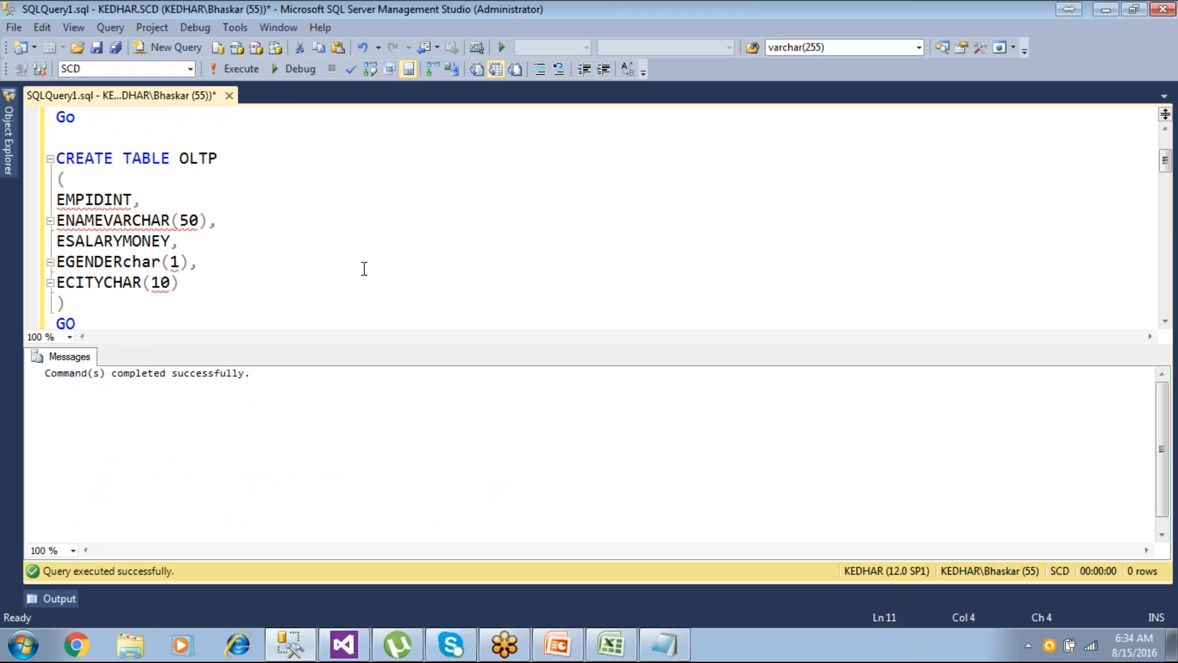
key("Right")
key("Right")
key("Down")
key("Down")
key("Down")
key("Down")
key("Home")
left_click(104, 200)
left_click(118, 203)
key("Down")
key("Down")
key("Left")
key("Right")
key("Right")
key("Right")
key("Right")
key("Down")
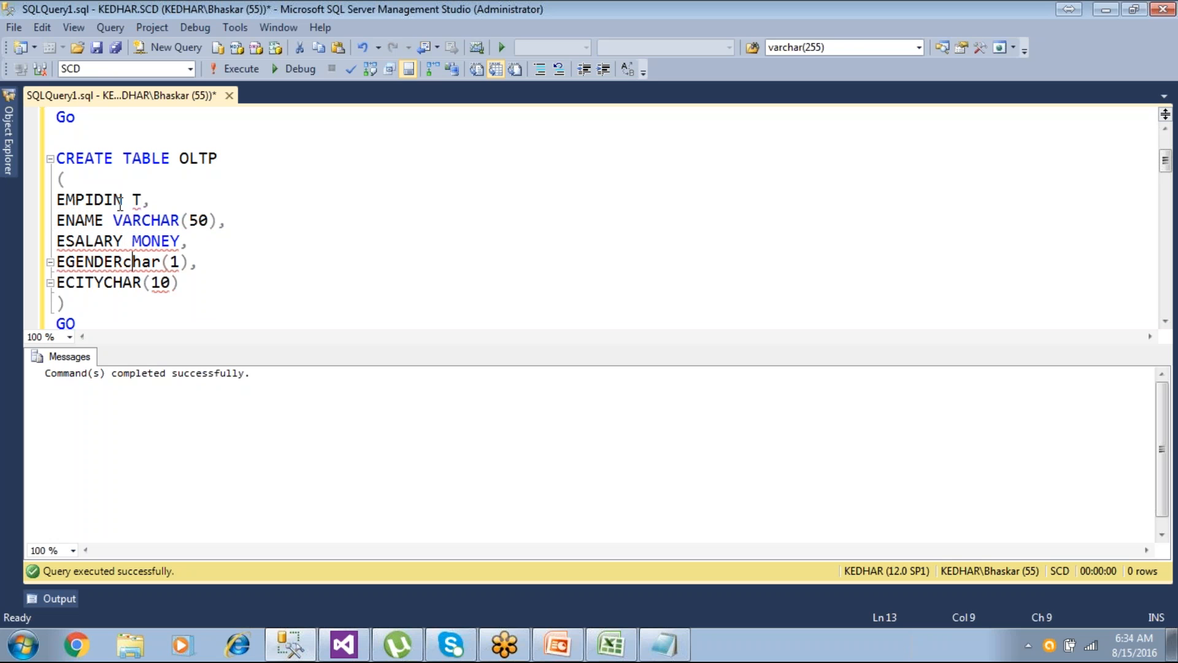
- Separate the EGENDER and ECITY column names from their char data types in the OLTP table definition
key("Left")
key("Down")
key("Left")
key("Left")
key("Left")
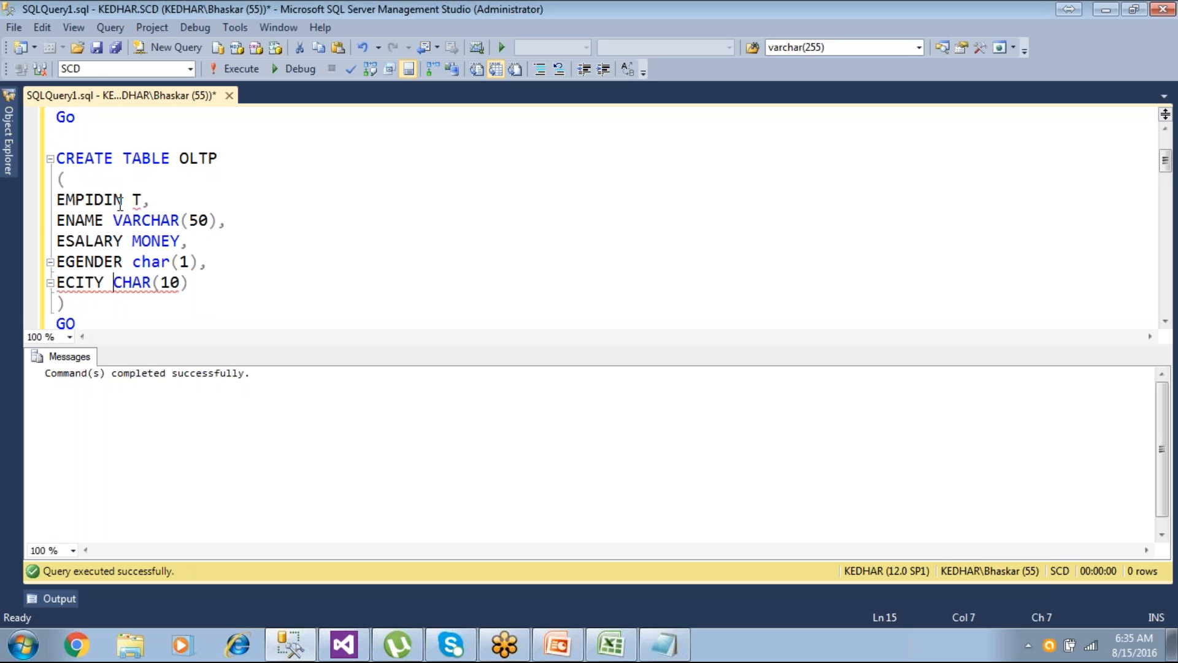
- Correct the misplaced space in the first OLTP column so that it reads EMPID INT
scroll(120, 205, "down", 1)
left_click_drag(78, 252, 56, 138)
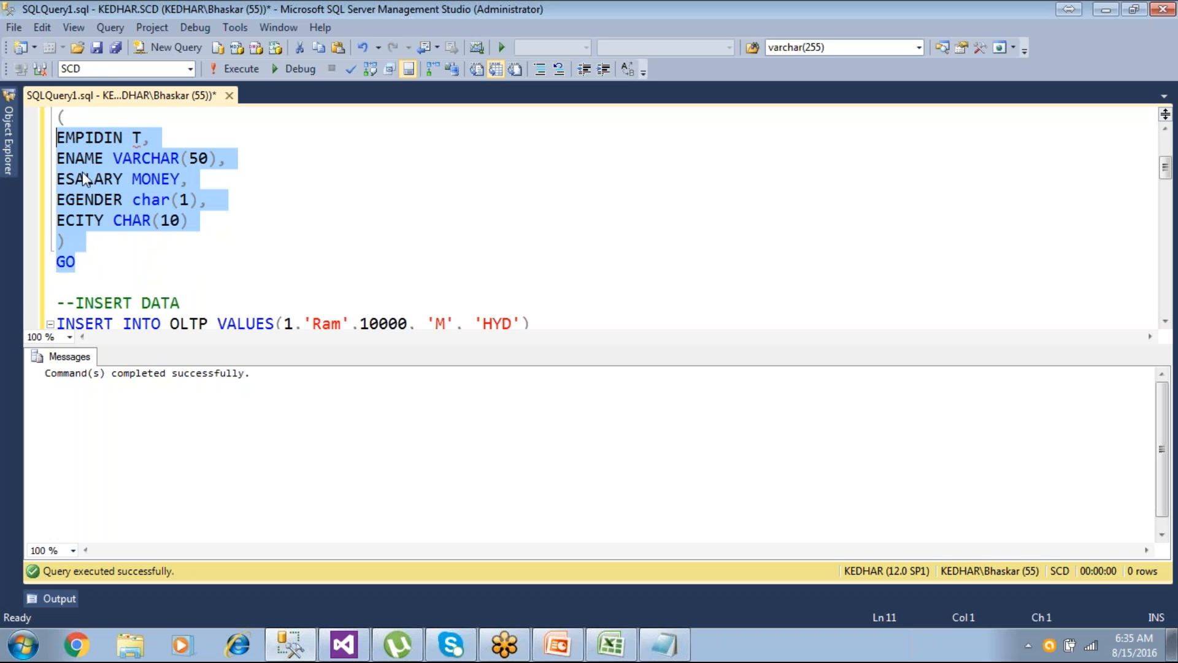
left_click(119, 139)
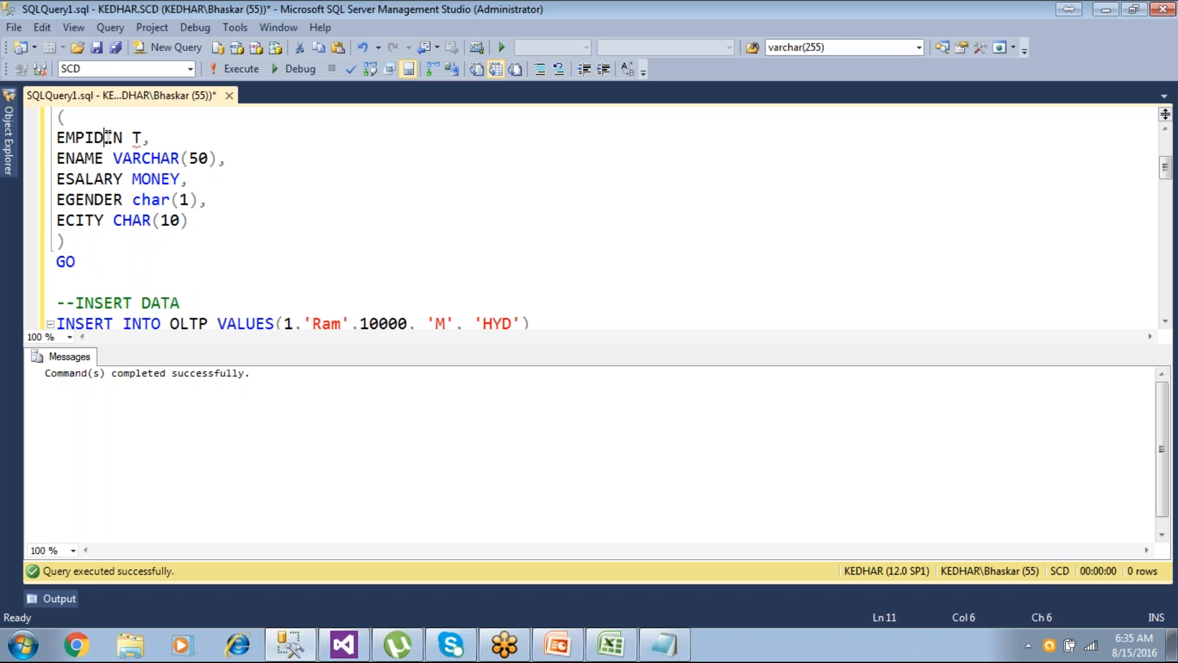
key("Left")
key("Left")
key("Right")
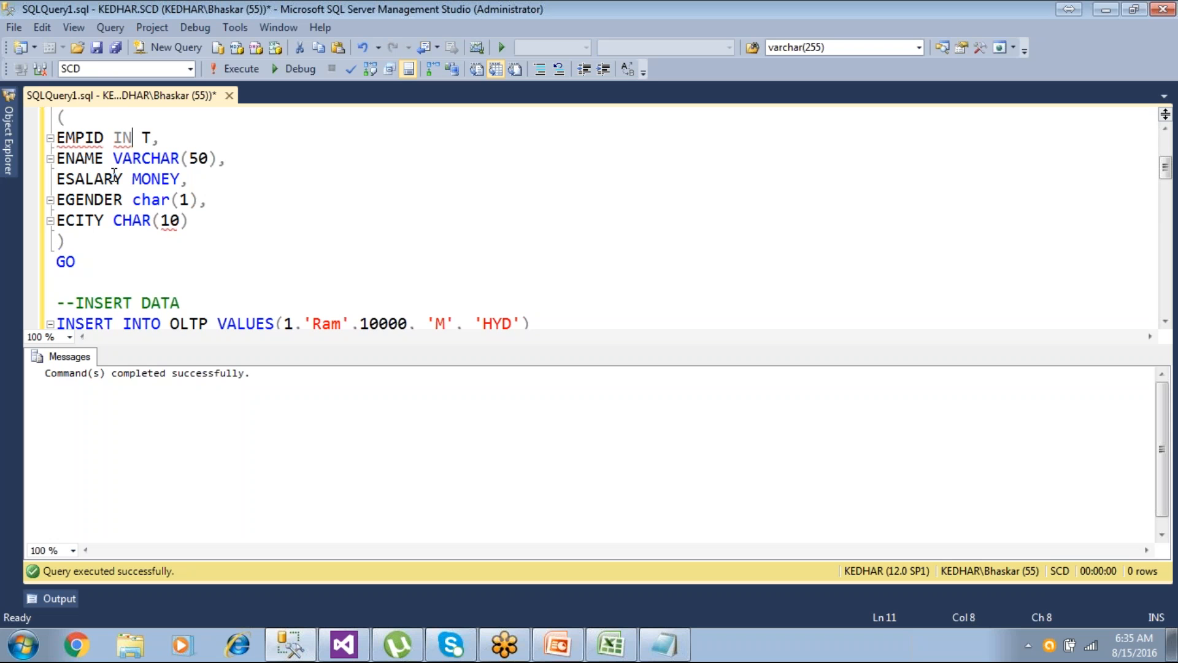
key("Delete")
- Execute the complete CREATE TABLE OLTP statement, from its first line to GO
left_click(75, 263)
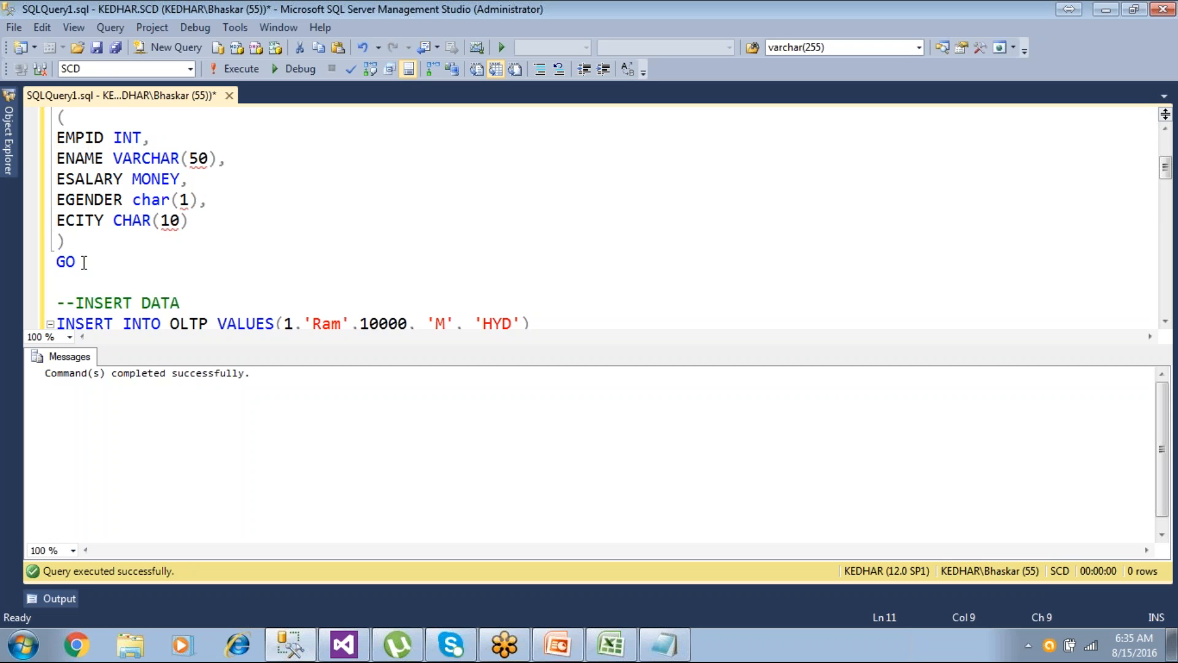
scroll(74, 264, "up", 2)
left_click(57, 220, "shift")
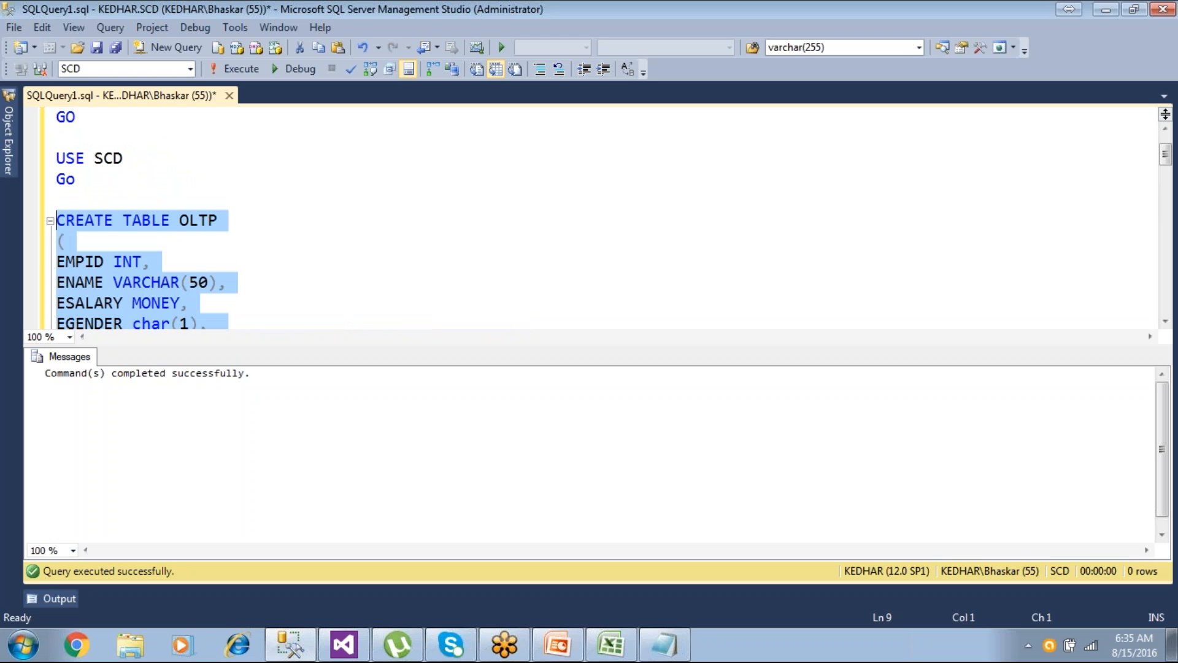
- Execute the three INSERT statements for the OLTP table together with the SELECT * FROM OLTP query
scroll(205, 224, "down", 4)
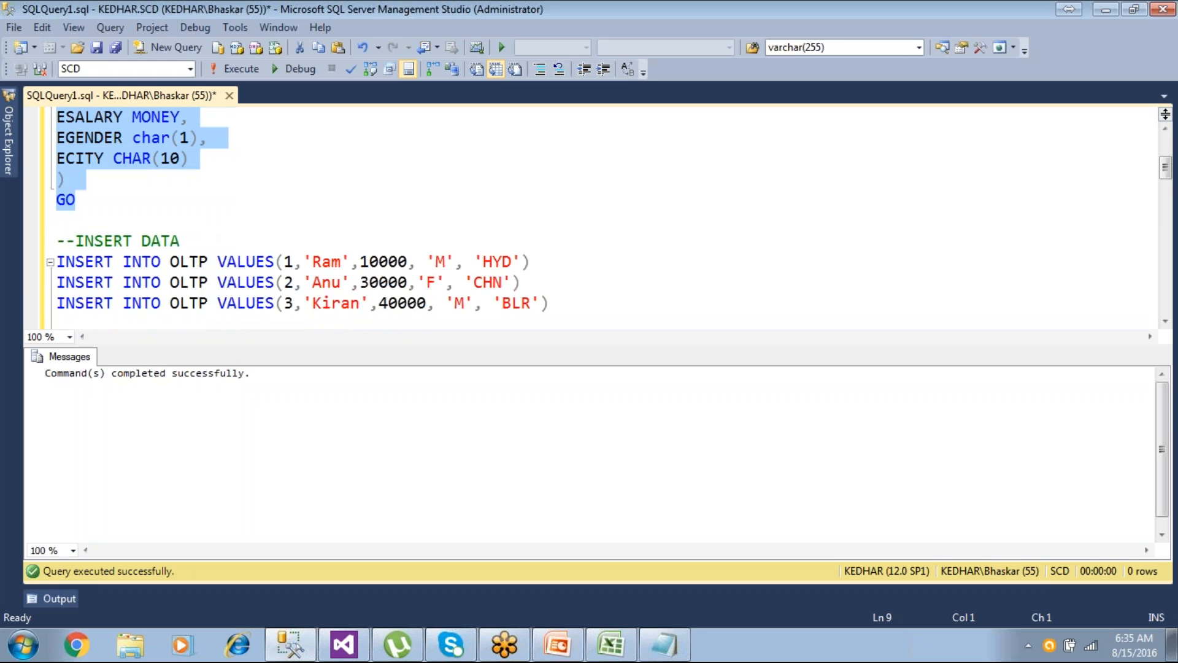
left_click_drag(272, 289, 28, 196)
key("F5")
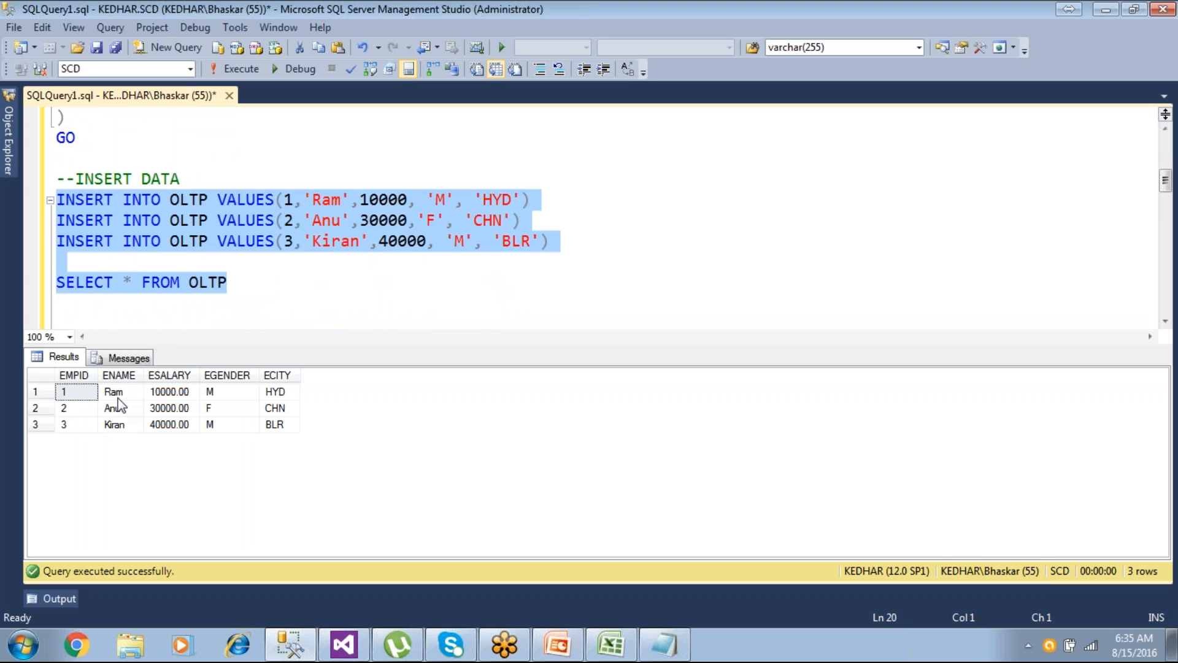
- In the CREATE TABLE OLAP statement, separate the EMPID, ENAME, ESALARY, EGENDER and ECITY column names from their data types with spaces
left_click(261, 302)
scroll(261, 302, "down", 2)
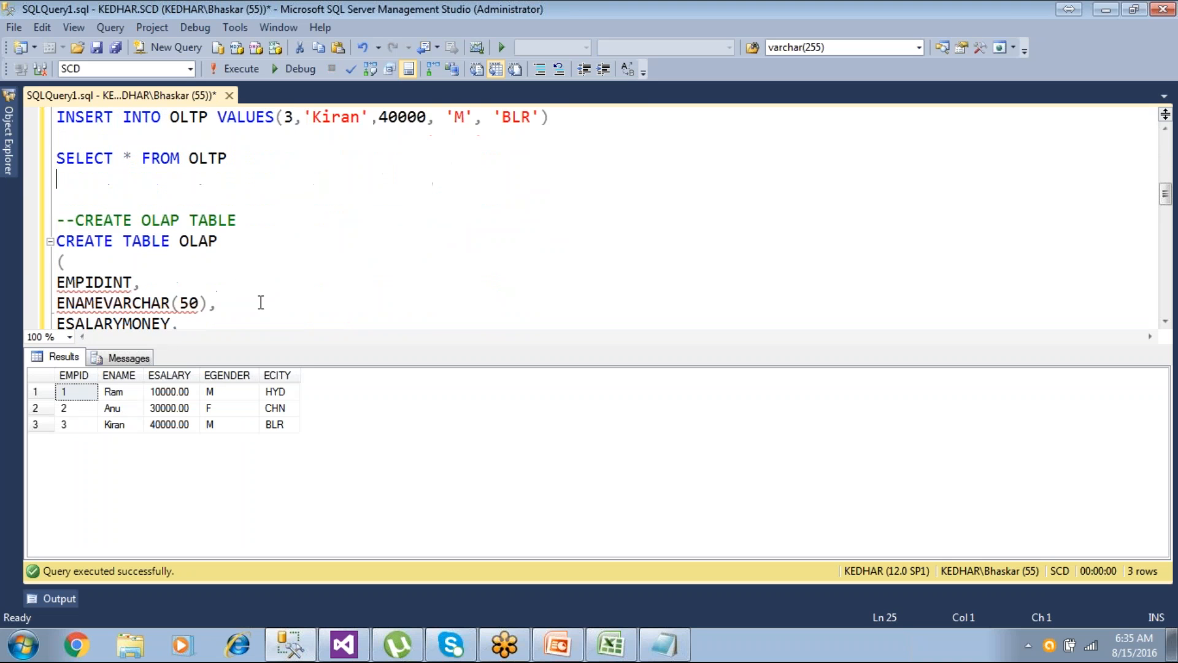
scroll(260, 302, "down", 1)
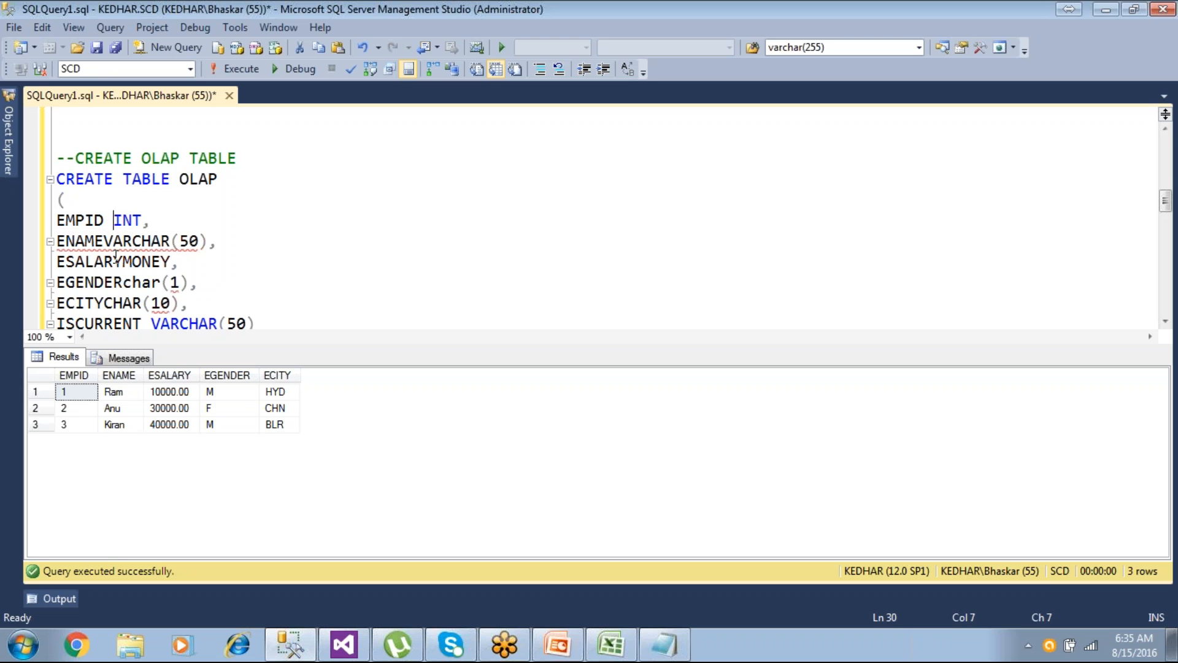
key("Down")
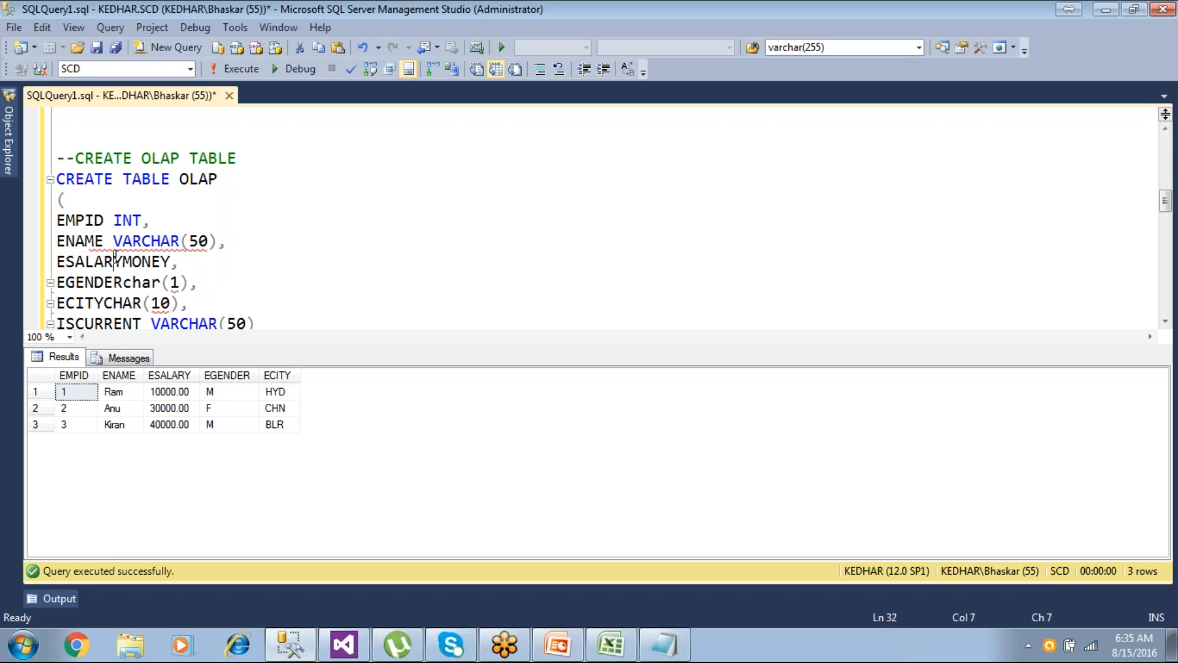
key("Up")
key("Right")
key("Down")
key("Down")
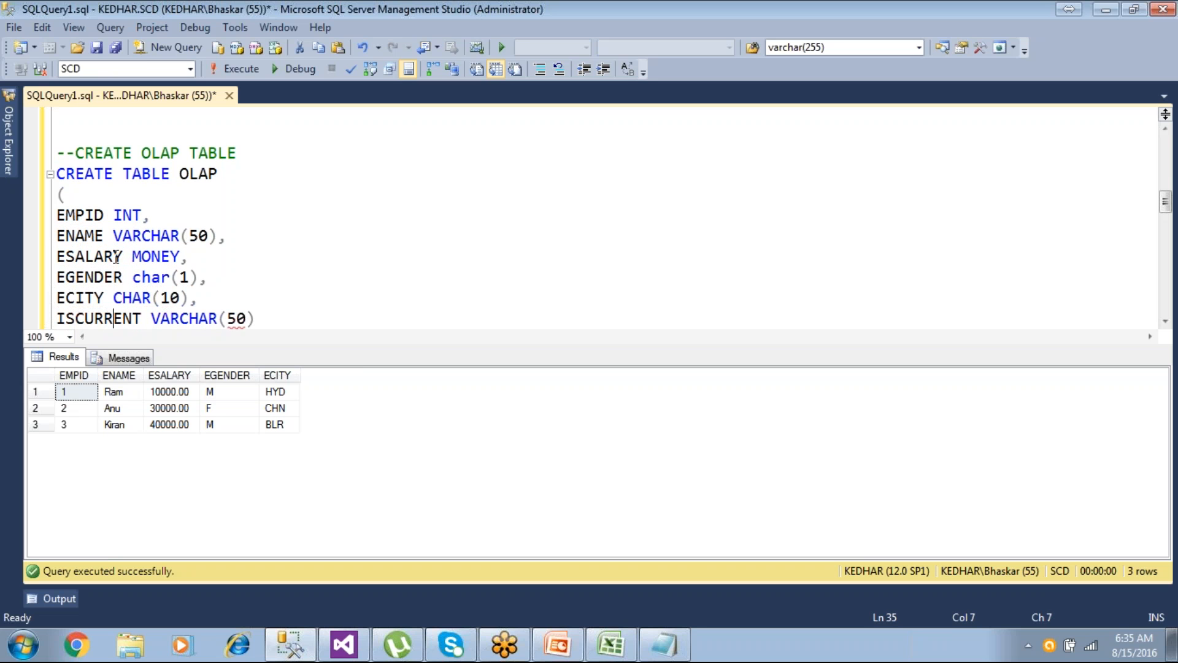
- Execute the complete CREATE TABLE OLAP statement, from its first line to GO
scroll(116, 257, "down", 1)
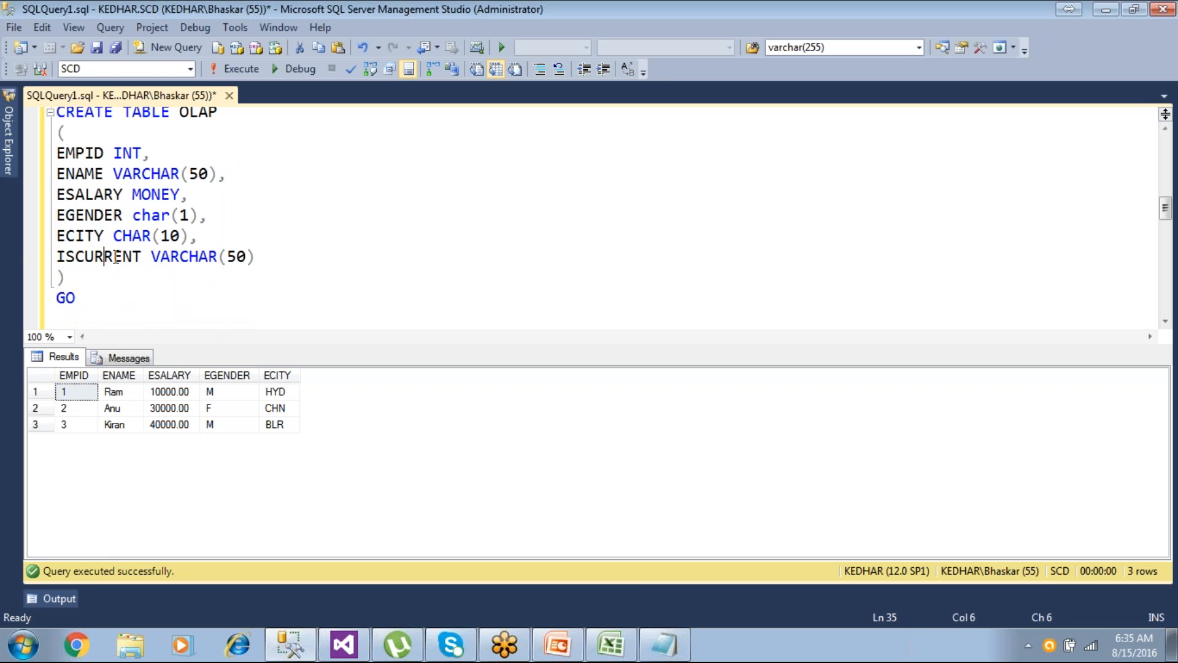
left_click_drag(96, 298, 18, 112)
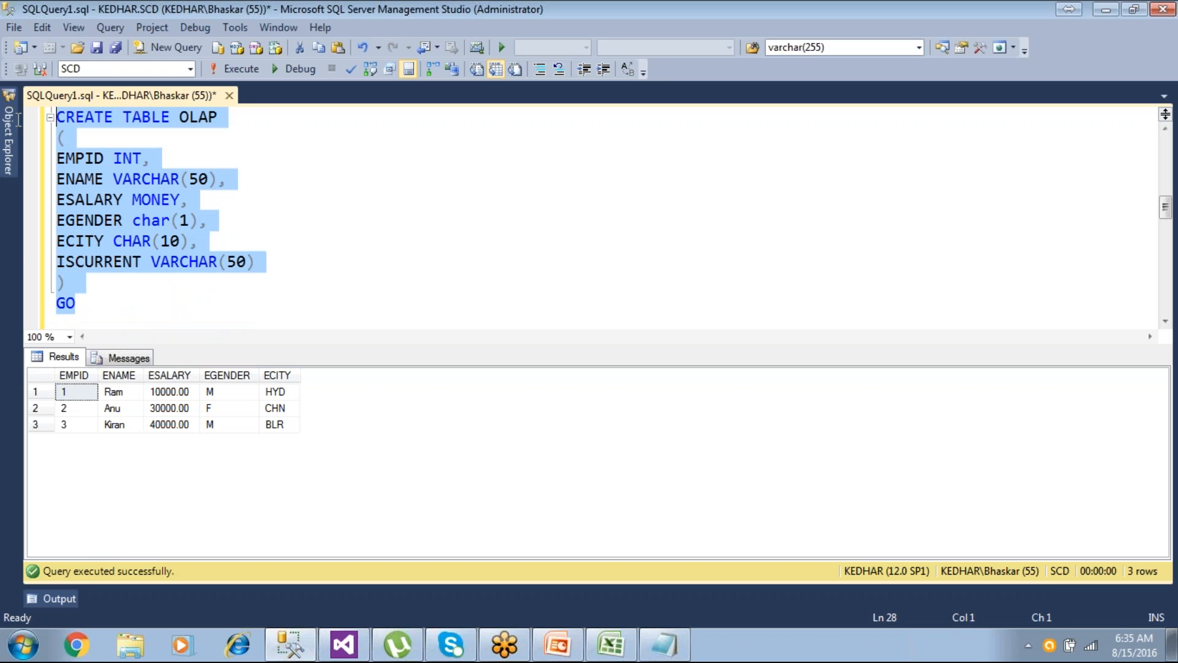
left_click(241, 68)
- Query all rows of the OLTP and OLAP tables with the two SELECT statements
scroll(179, 182, "down", 1)
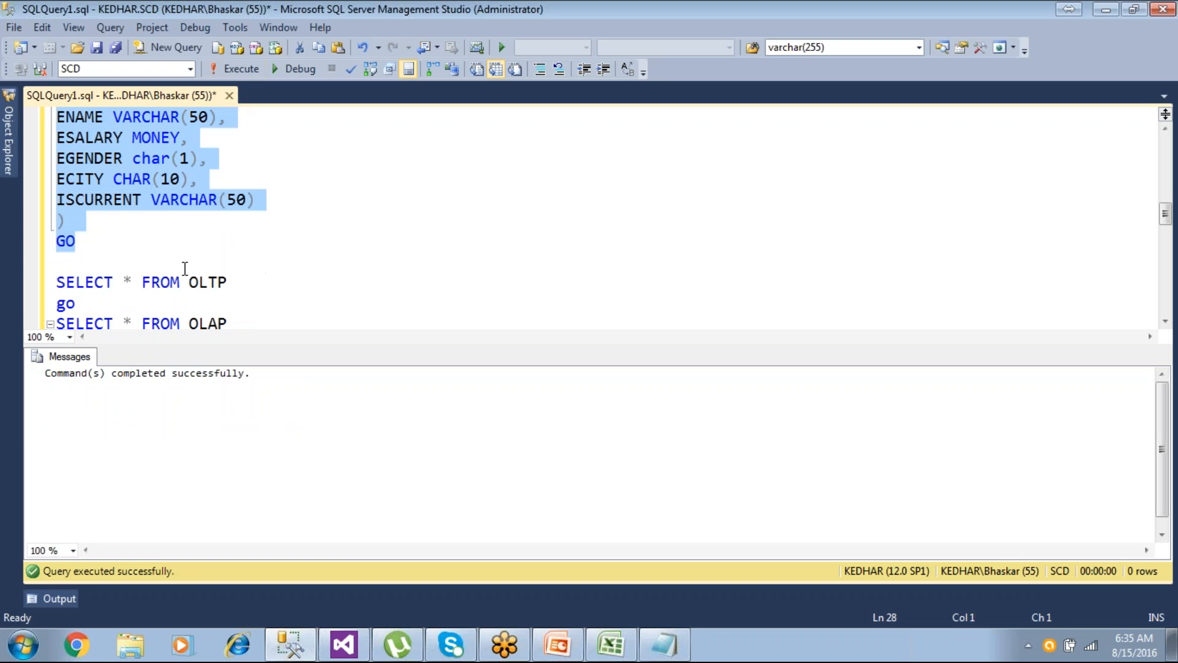
scroll(184, 269, "down", 1)
left_click_drag(238, 265, 48, 218)
left_click(240, 72)
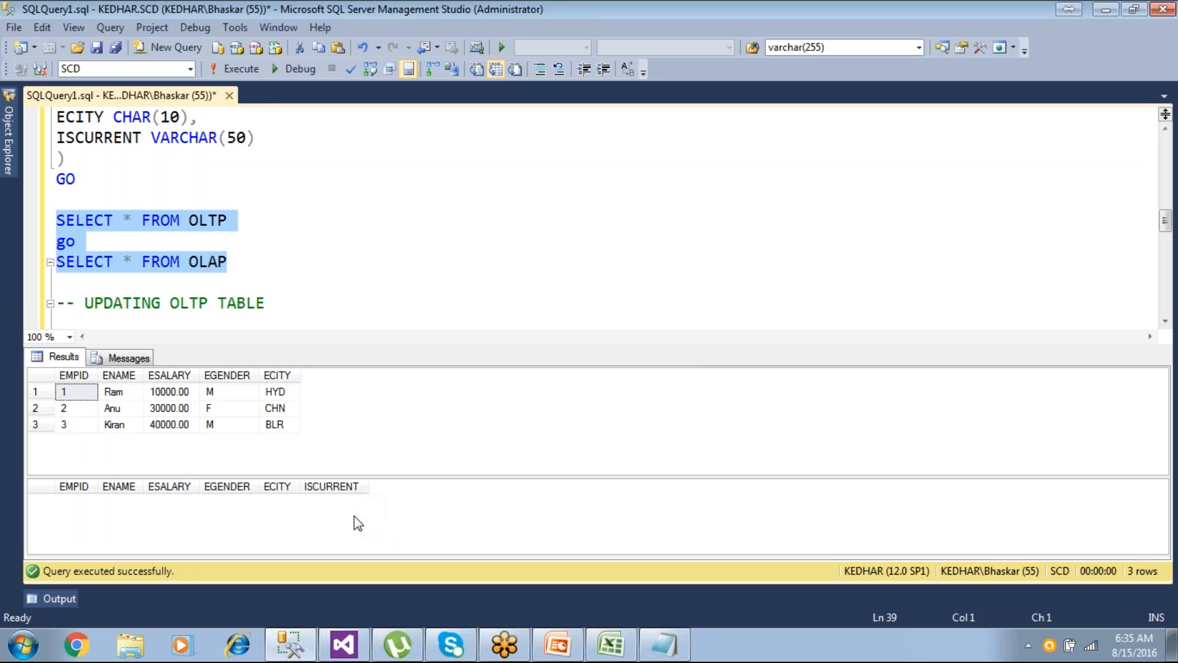
- Switch to Visual Studio and open the Data Flow Task of the Demo15_SCD.dtsx package
left_click(342, 655)
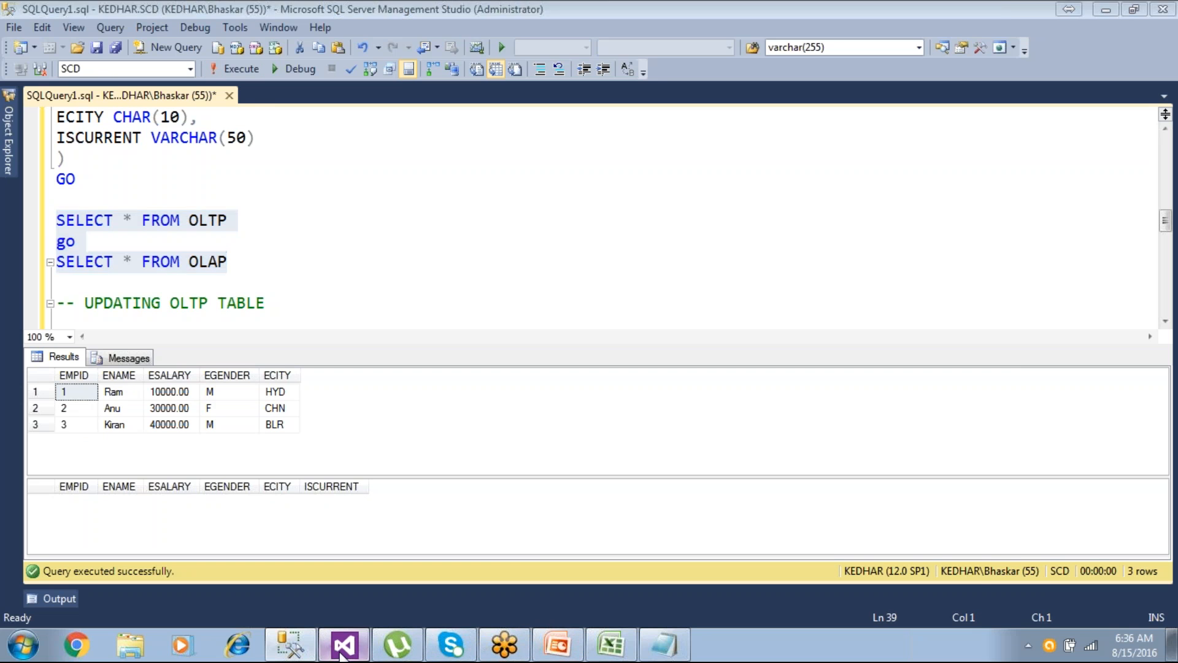
left_click(146, 103)
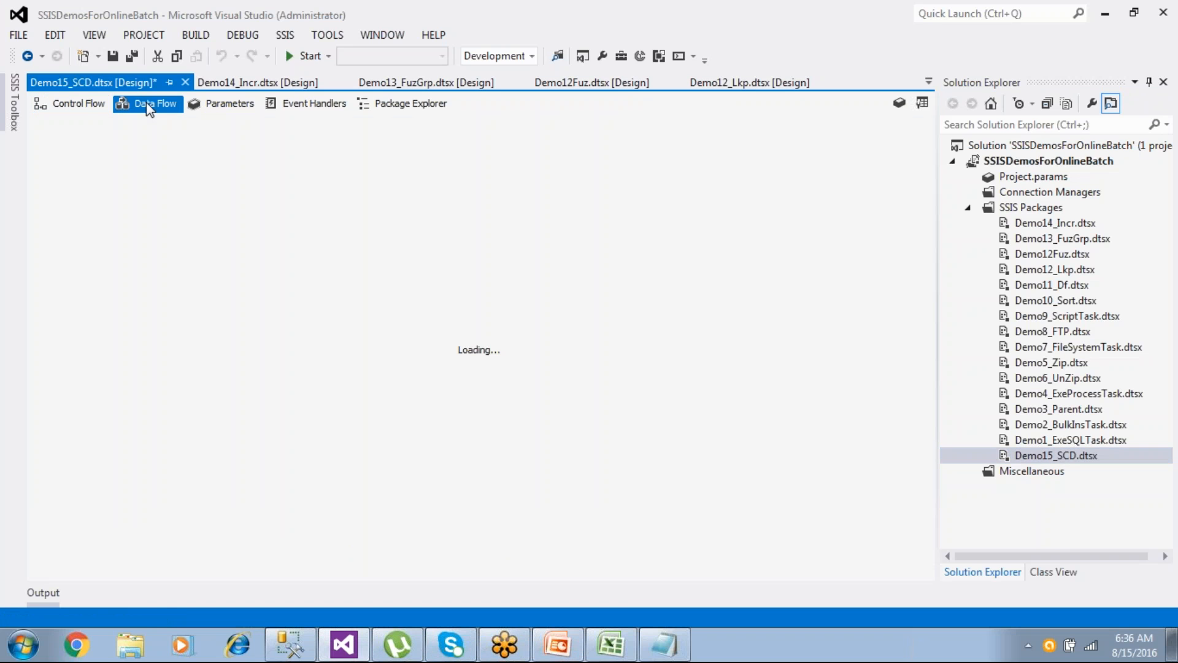
left_click(101, 110)
double_click(176, 197)
- Add an OLE DB Source to the data flow
left_click(15, 121)
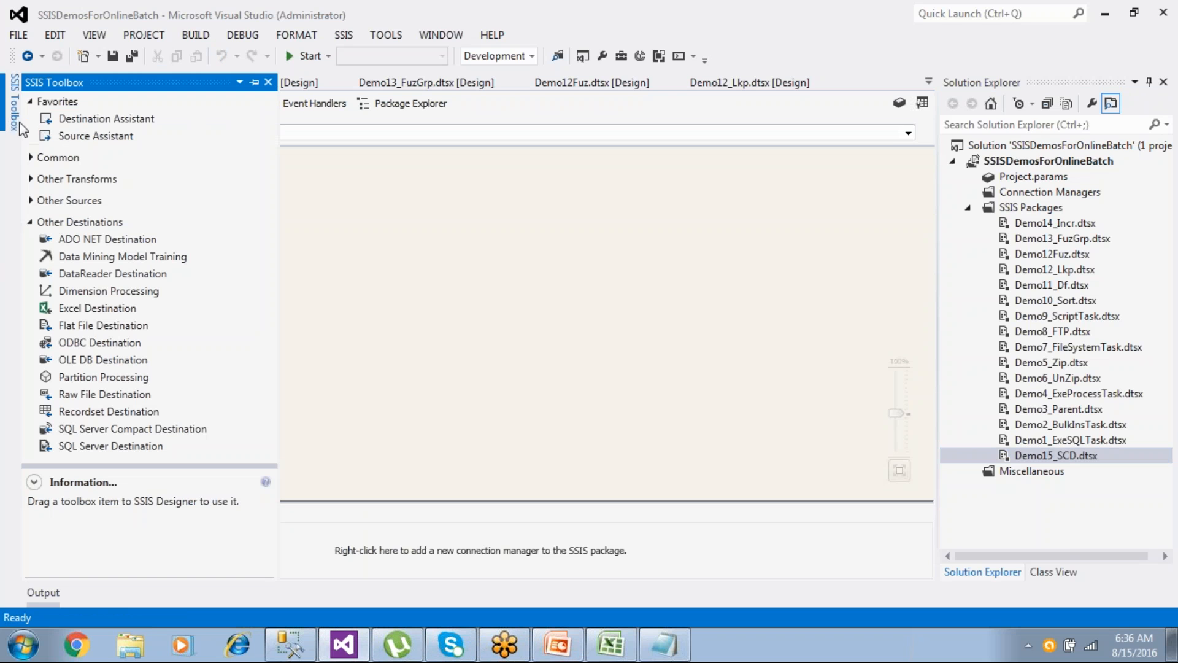
left_click(29, 222)
left_click(31, 201)
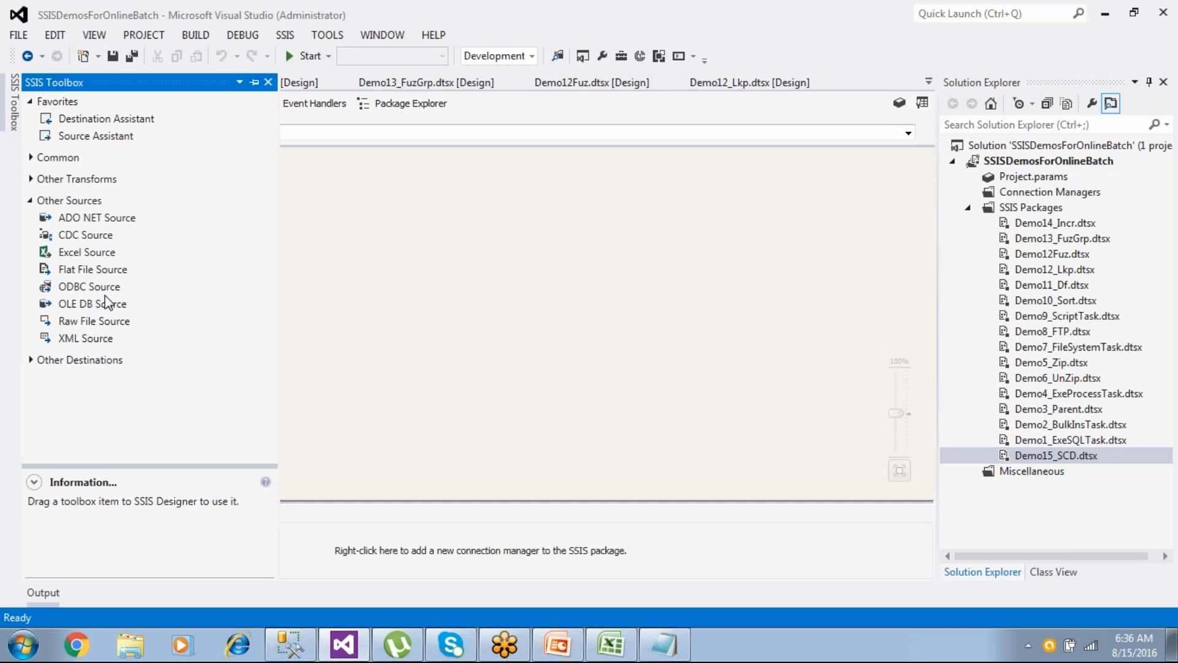
left_click_drag(111, 306, 396, 232)
- Open the connection configuration of the OLE DB Source and delete the saved data connection
double_click(396, 232)
left_click(865, 211)
left_click(770, 482)
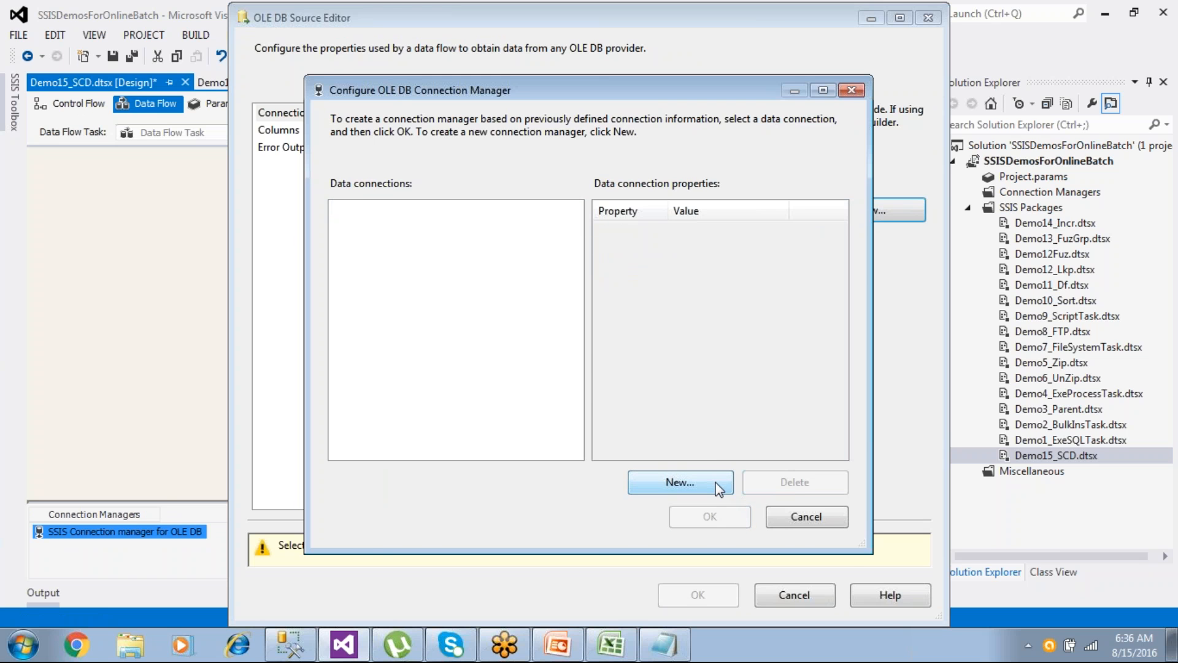
- Define a new OLE DB connection with server name "." and the SCD database
left_click(718, 485)
left_click(639, 156)
type(".")
left_click(795, 380)
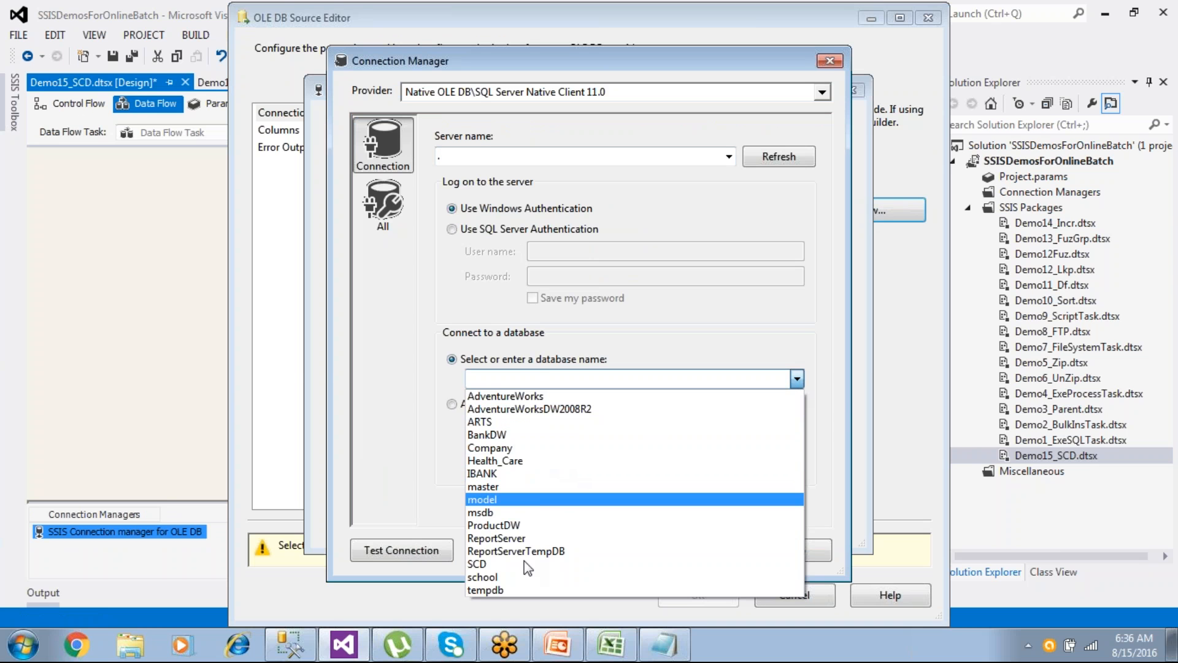
left_click(526, 563)
- Test the connection to the SCD database and assign it to the OLE DB Source
left_click(448, 554)
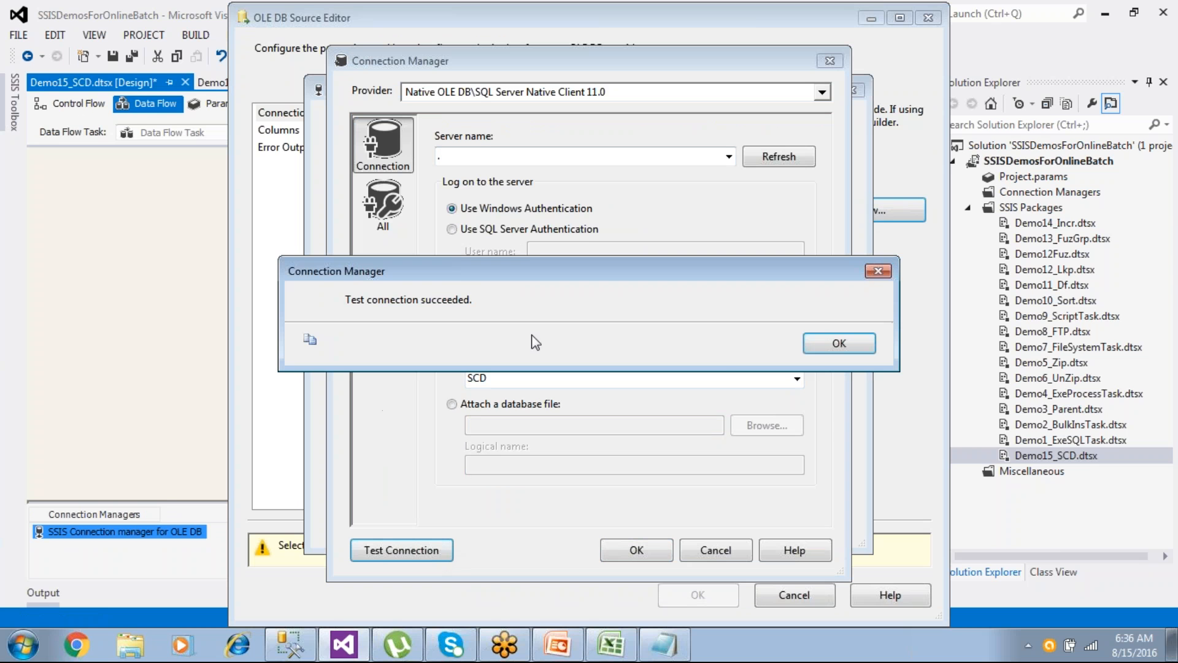
left_click(825, 347)
left_click(658, 546)
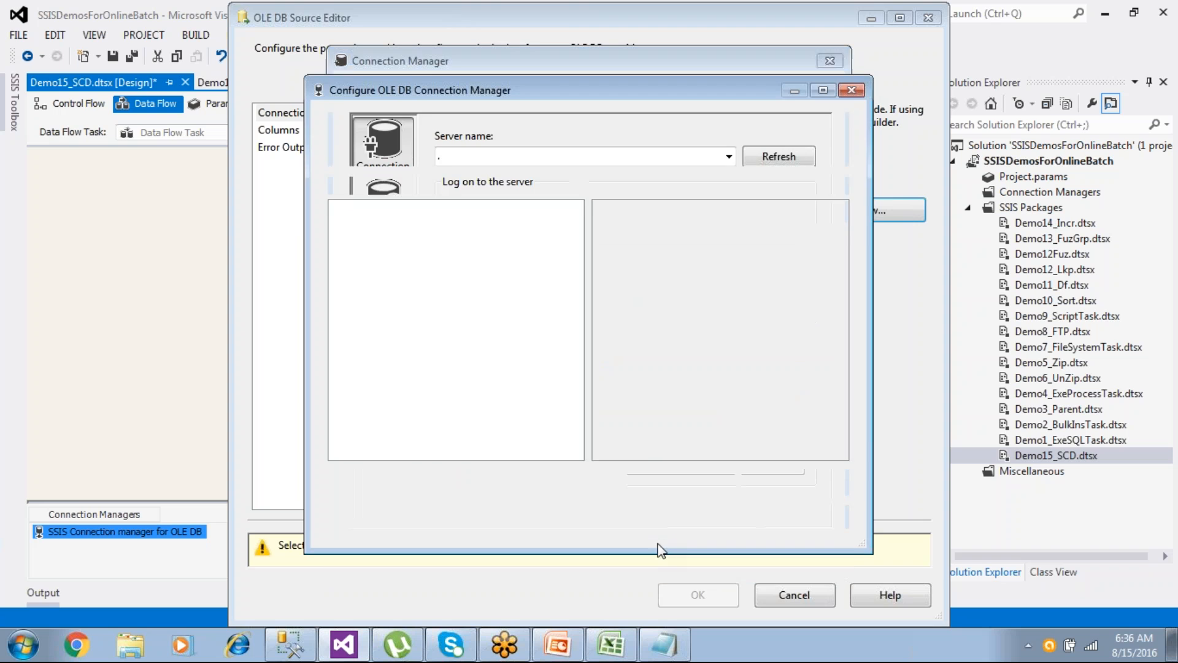
left_click(694, 513)
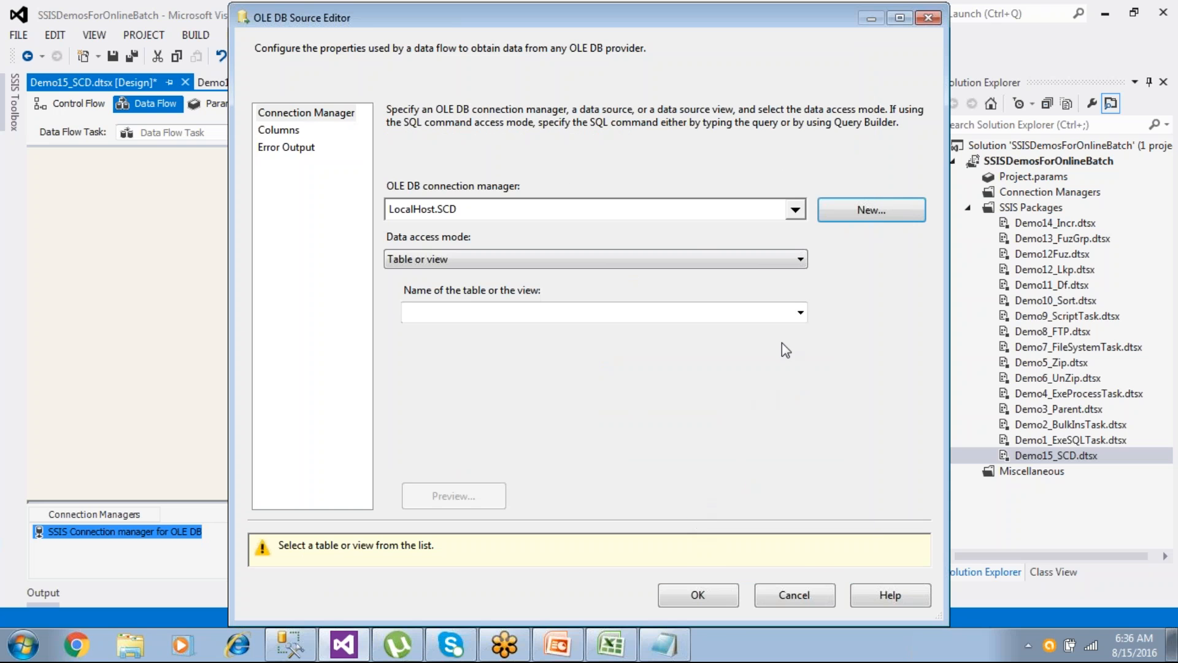
- Set the OLE DB Source to read from the [dbo].[OLTP] table, preview its rows, apply the settings and save the package
left_click(800, 313)
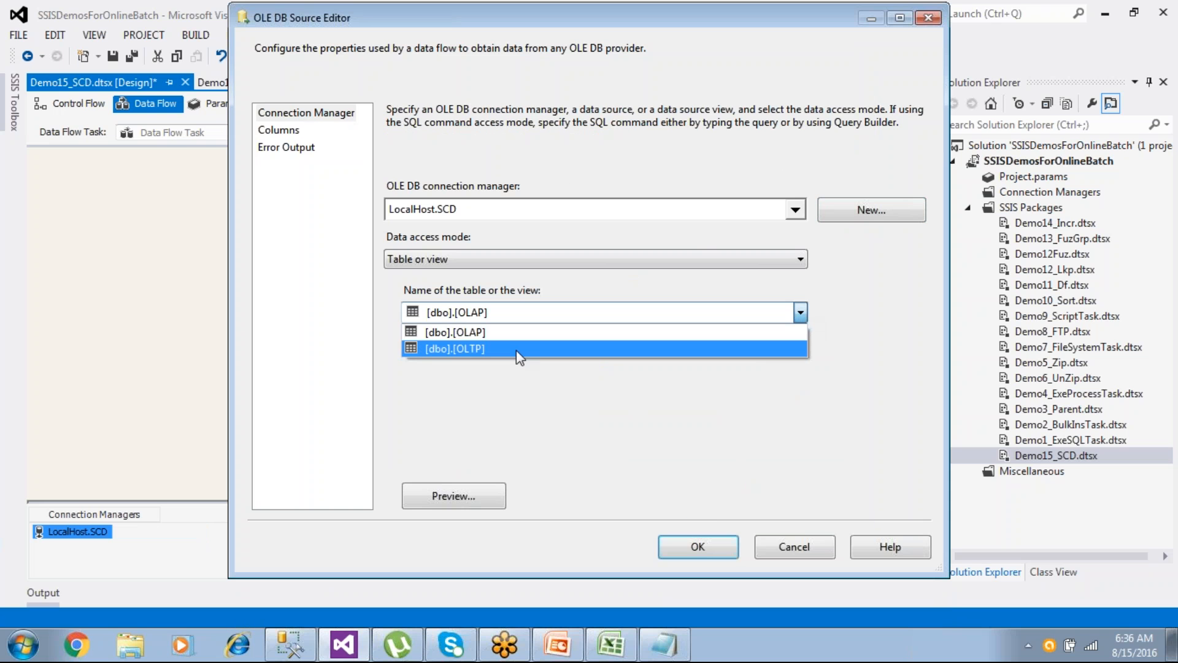
left_click(519, 354)
left_click(455, 497)
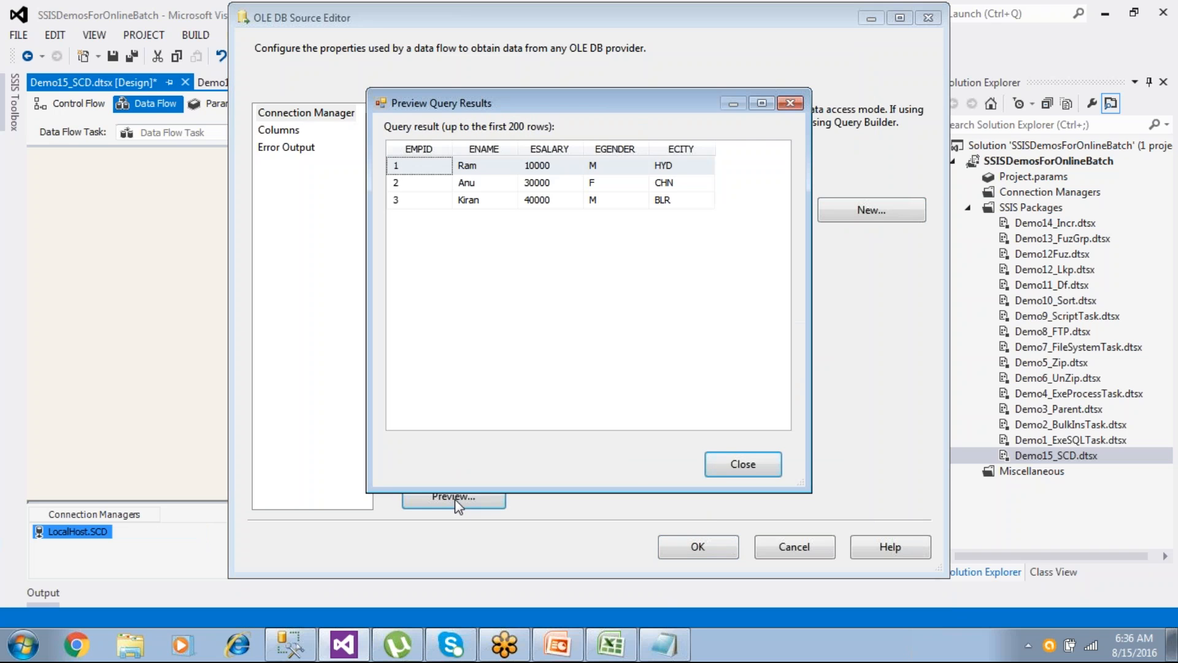
left_click(724, 464)
left_click(669, 544)
left_click(112, 56)
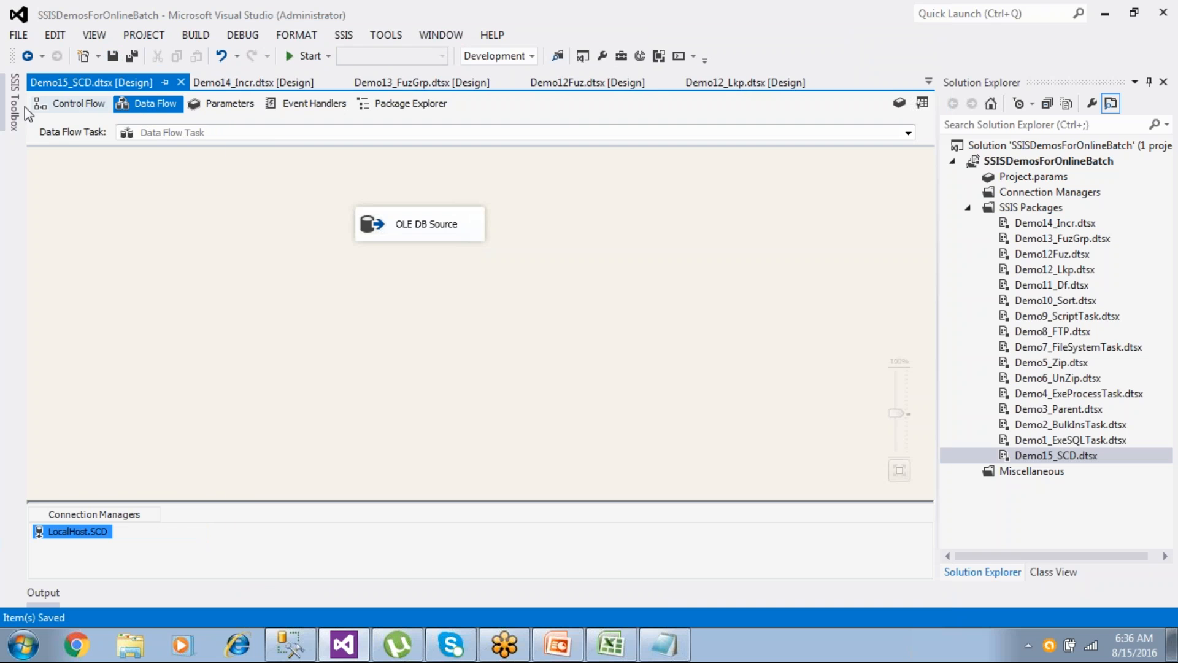
- Add a Slowly Changing Dimension transformation below the OLE DB Source and connect the source output to it
mouse_move(15, 114)
left_click(29, 157)
left_click(86, 368)
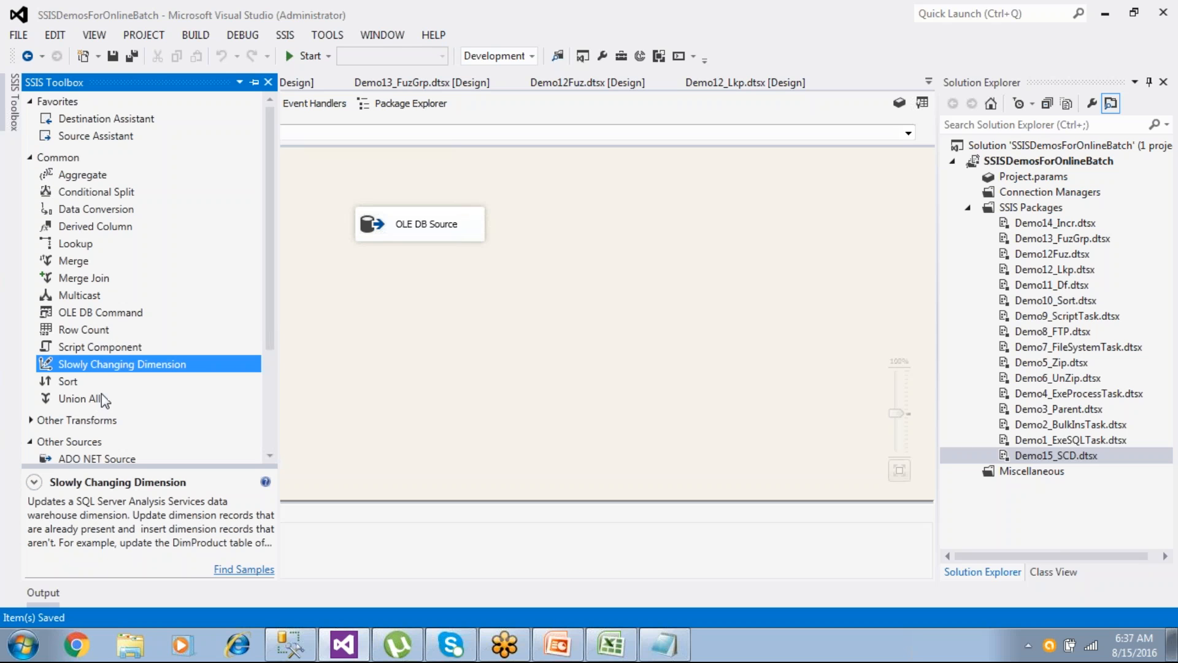
left_click_drag(131, 370, 377, 331)
left_click_drag(429, 252, 468, 350)
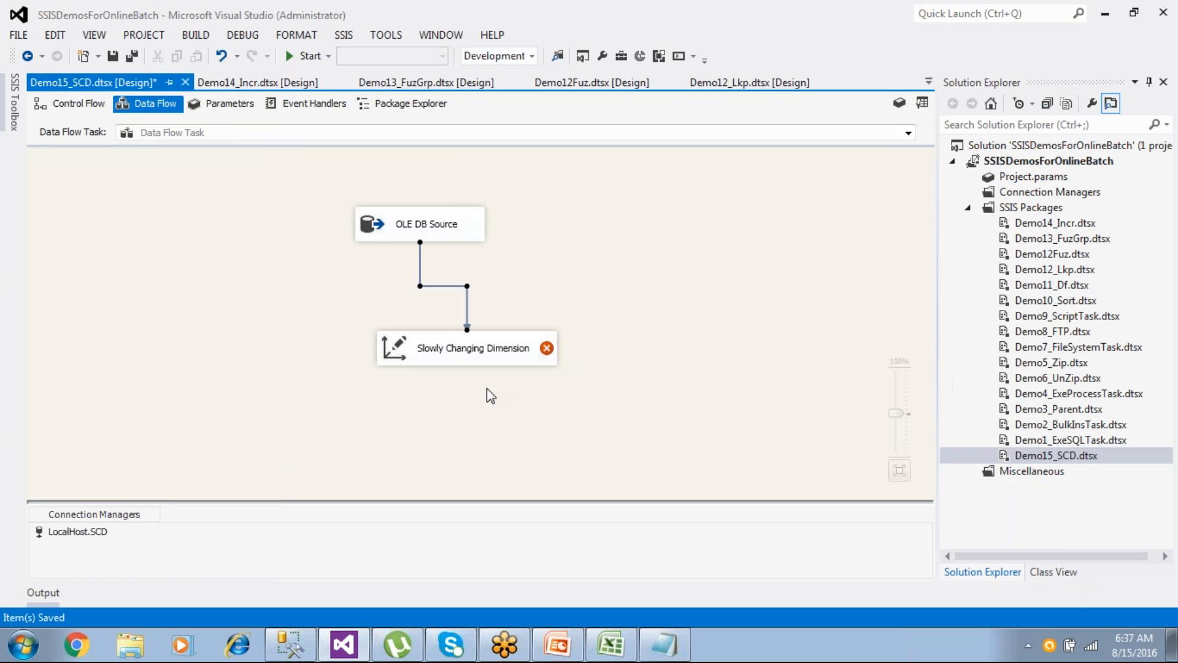
- Start the Slowly Changing Dimension wizard and choose [dbo].[OLAP] as the dimension table on the LocalHost.SCD connection
double_click(493, 358)
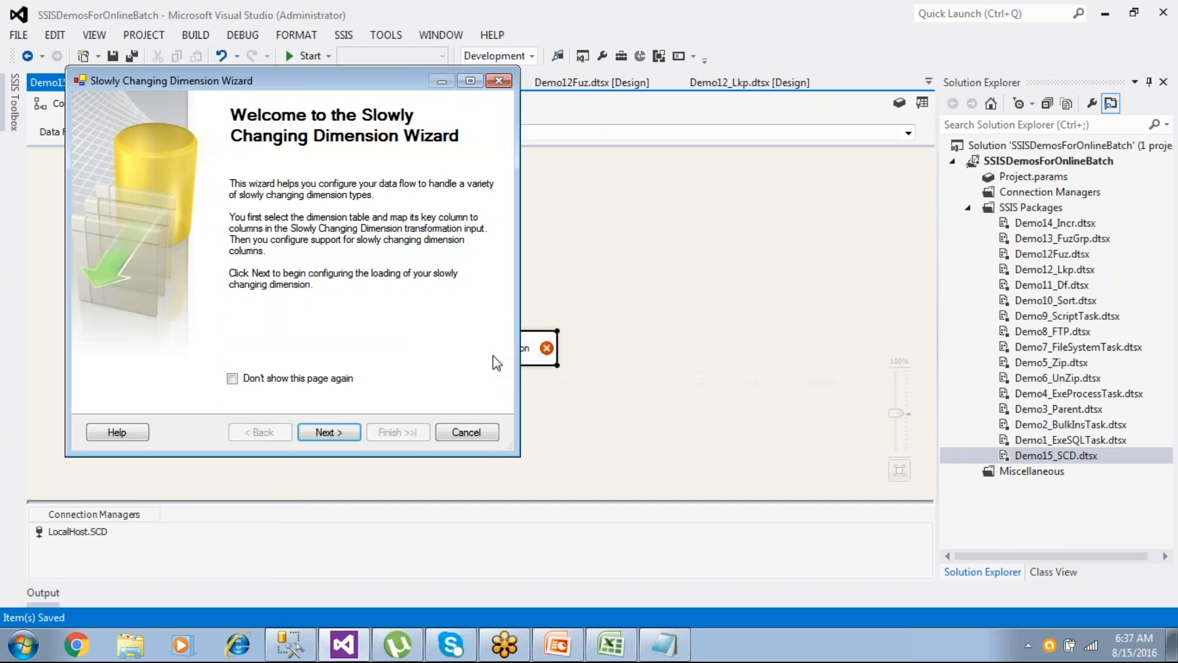
left_click(326, 433)
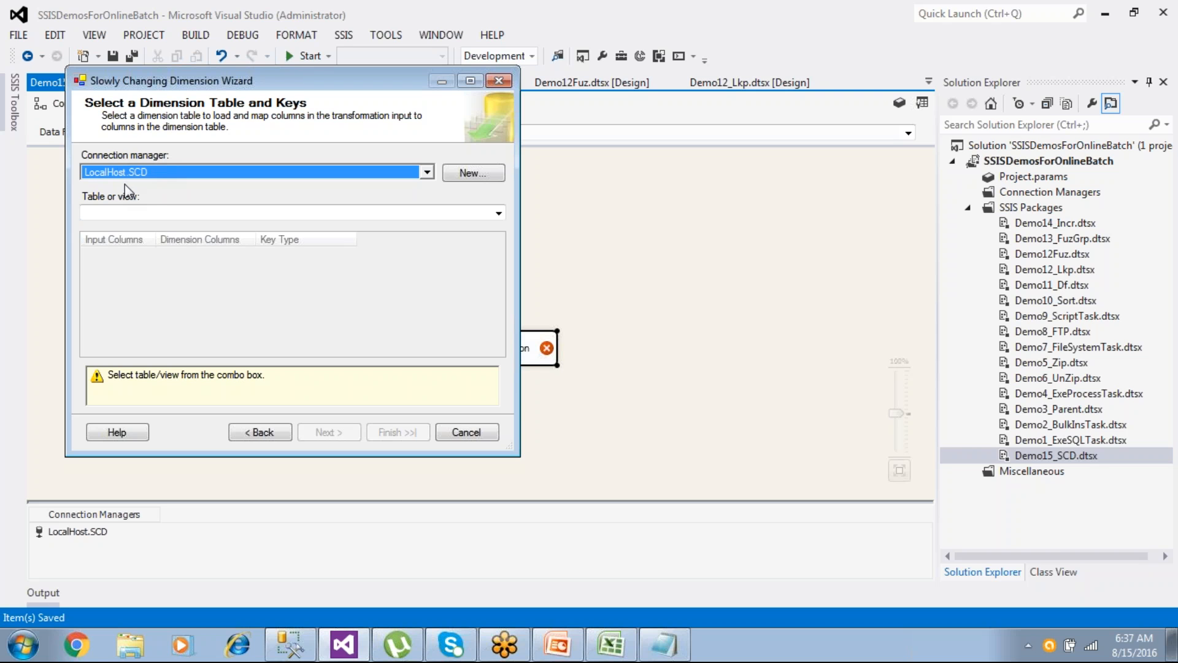
left_click(498, 213)
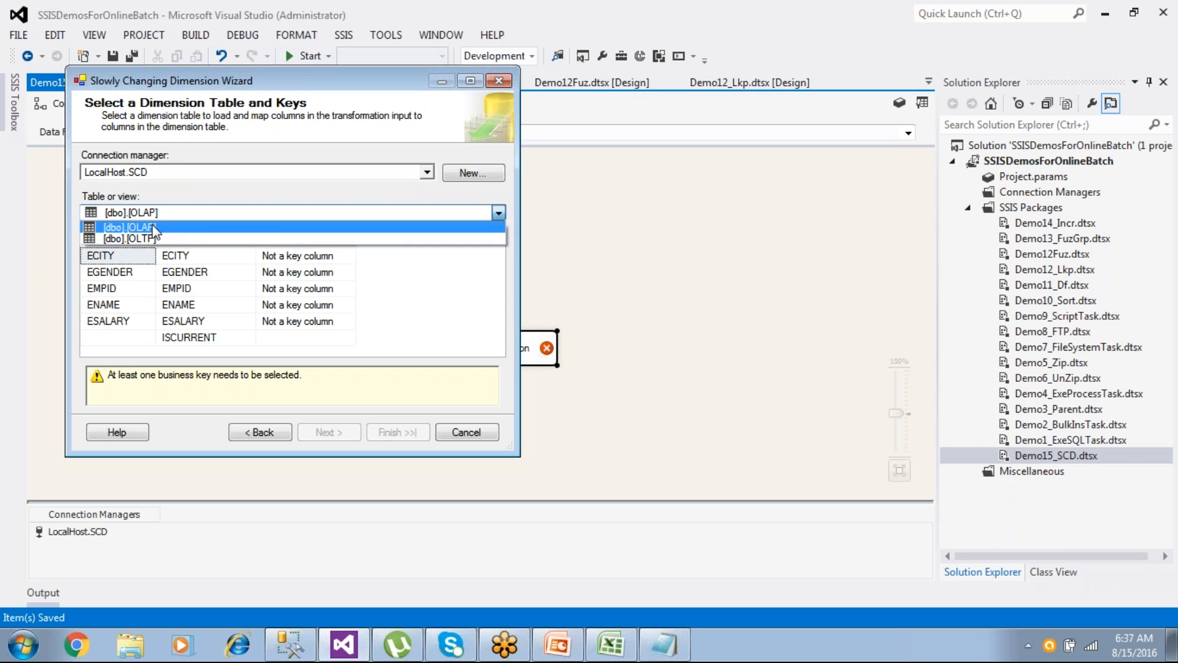
left_click(152, 227)
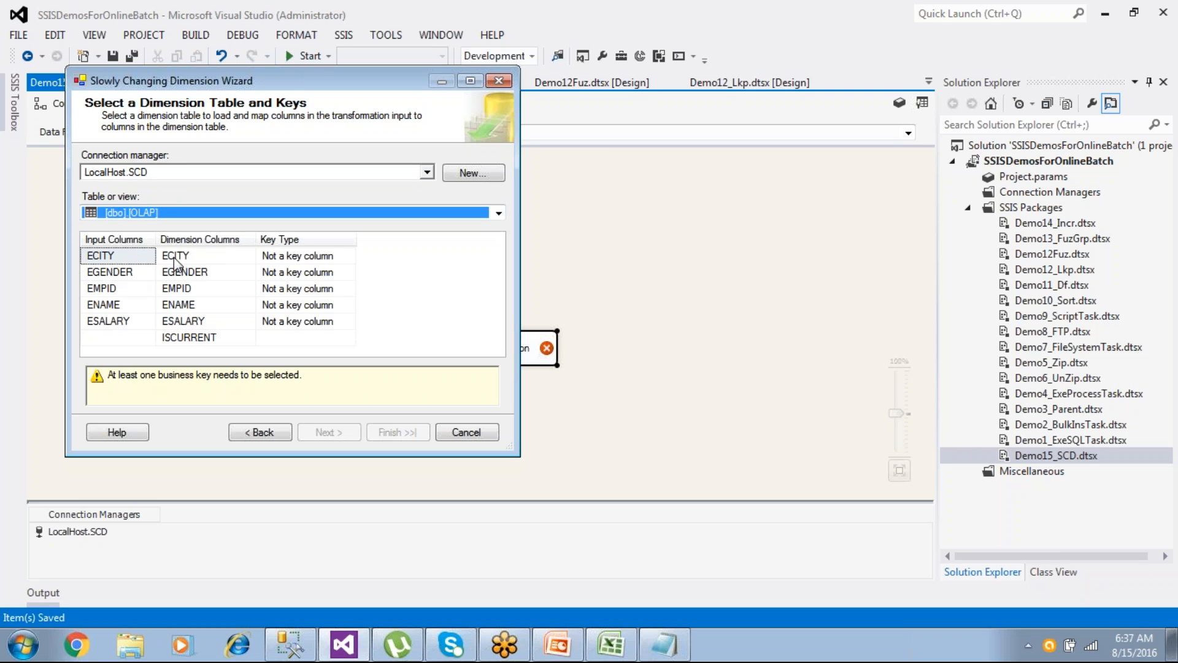
- Set EMPID as the business key, leave ISCURRENT without an input column, and accept the key mapping
left_click(108, 290)
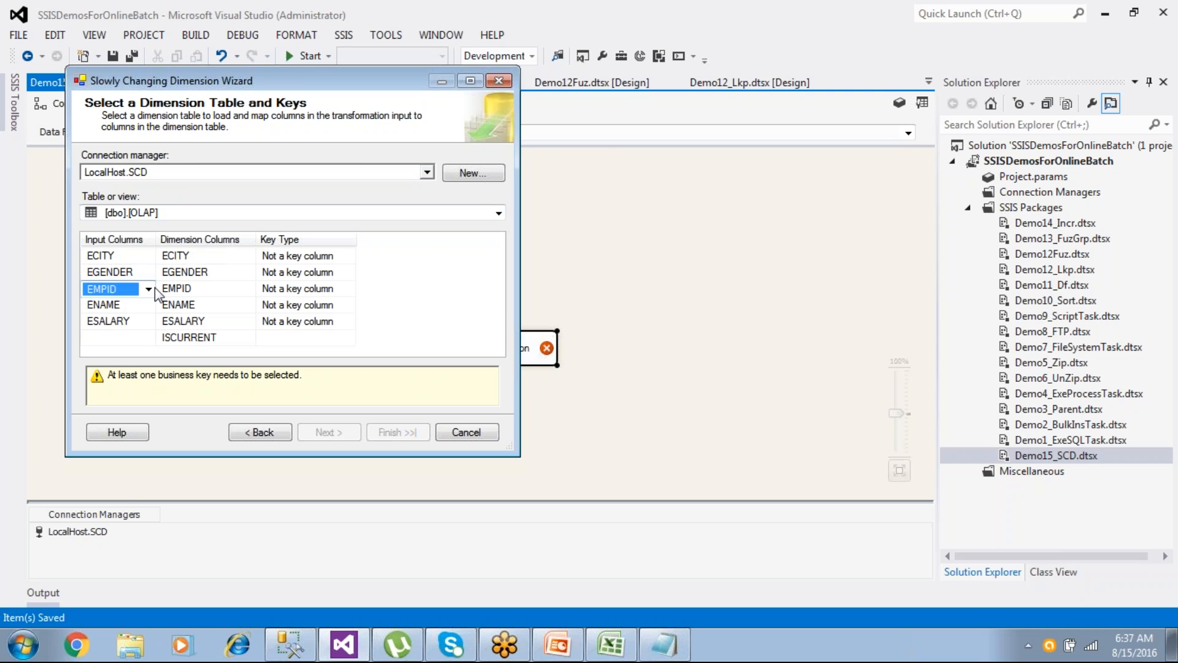
left_click(171, 292)
left_click(279, 290)
left_click(280, 290)
left_click(284, 319)
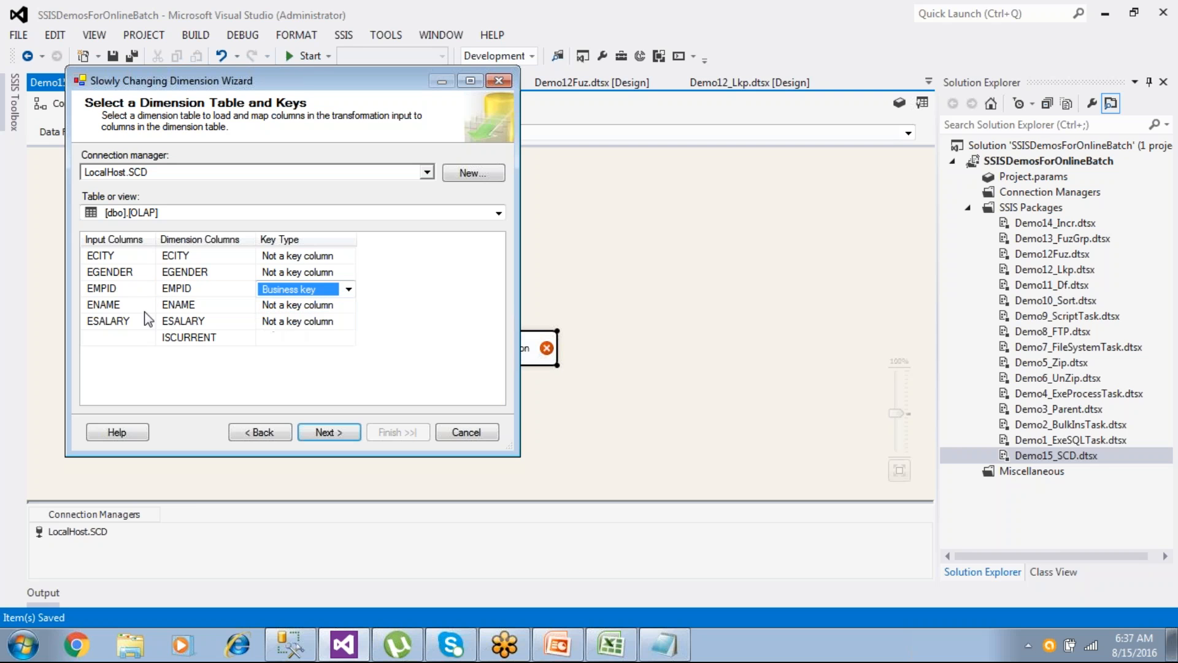
left_click(123, 292)
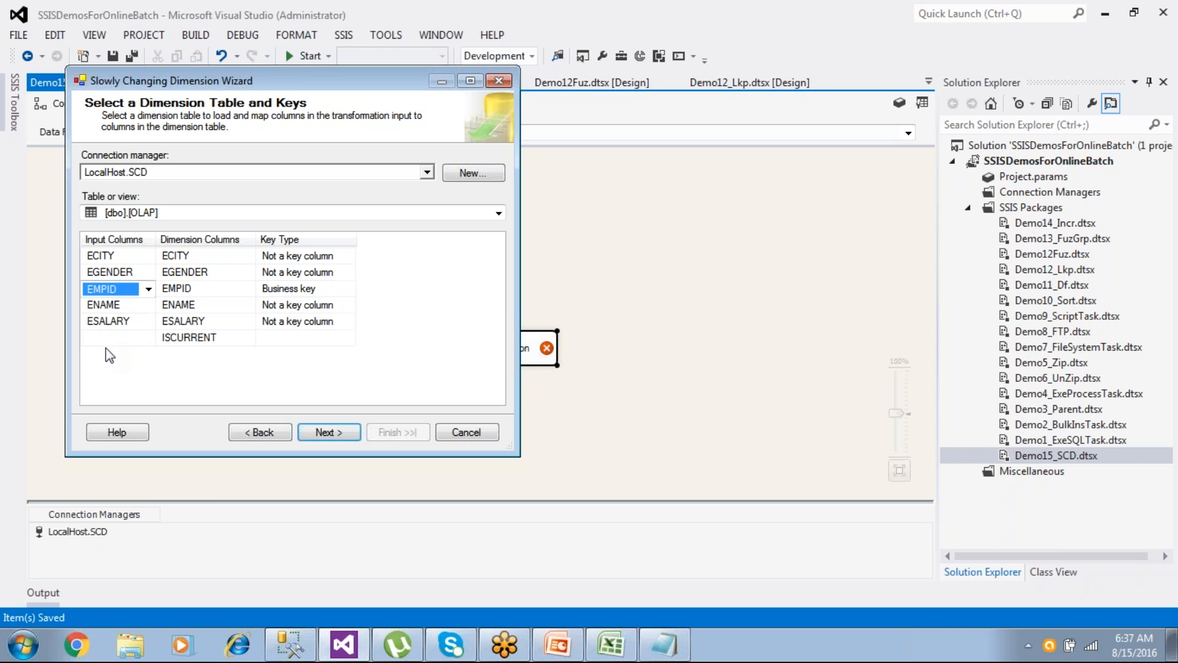
left_click(147, 339)
left_click(147, 338)
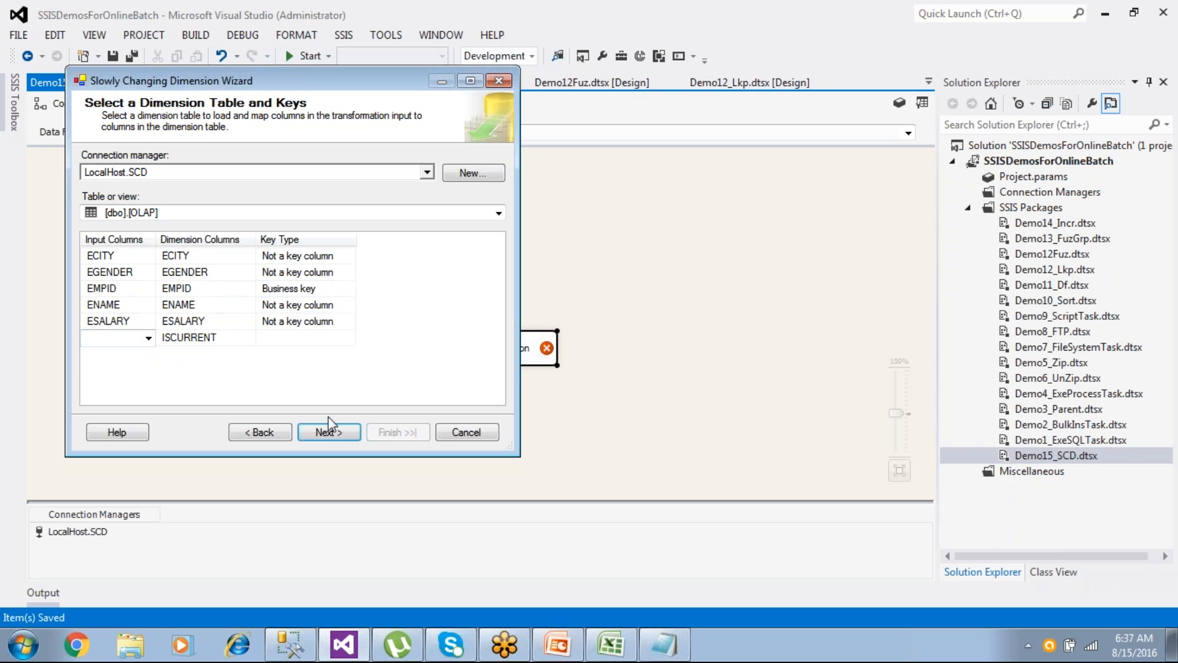
left_click(288, 289)
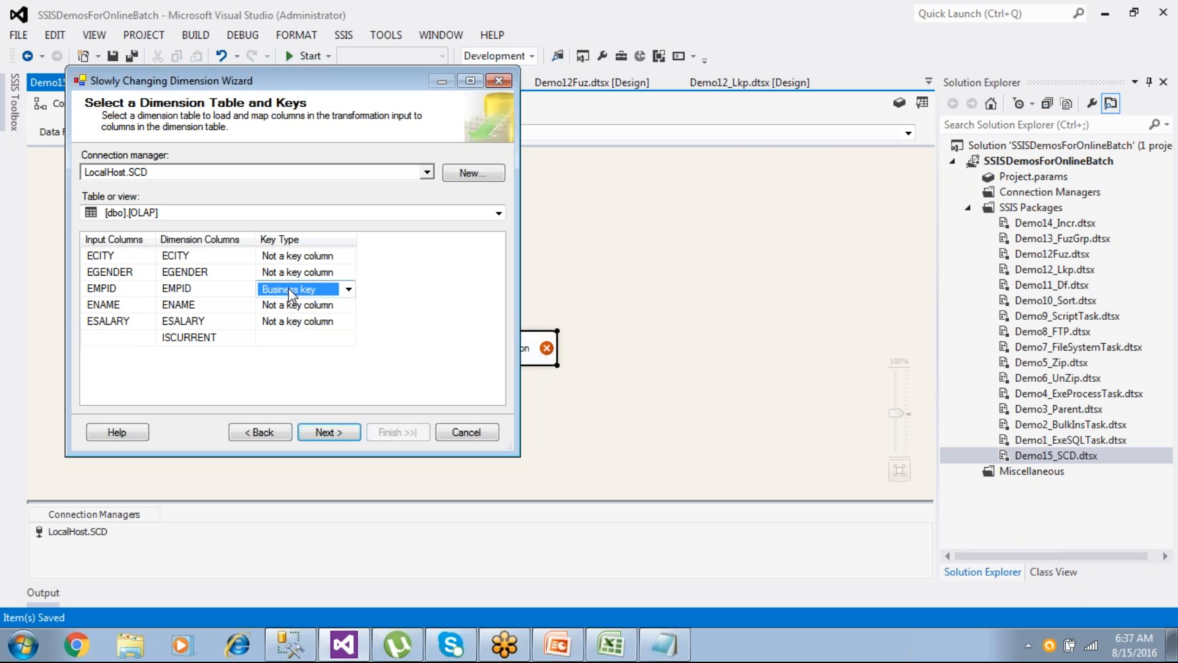
left_click(121, 286)
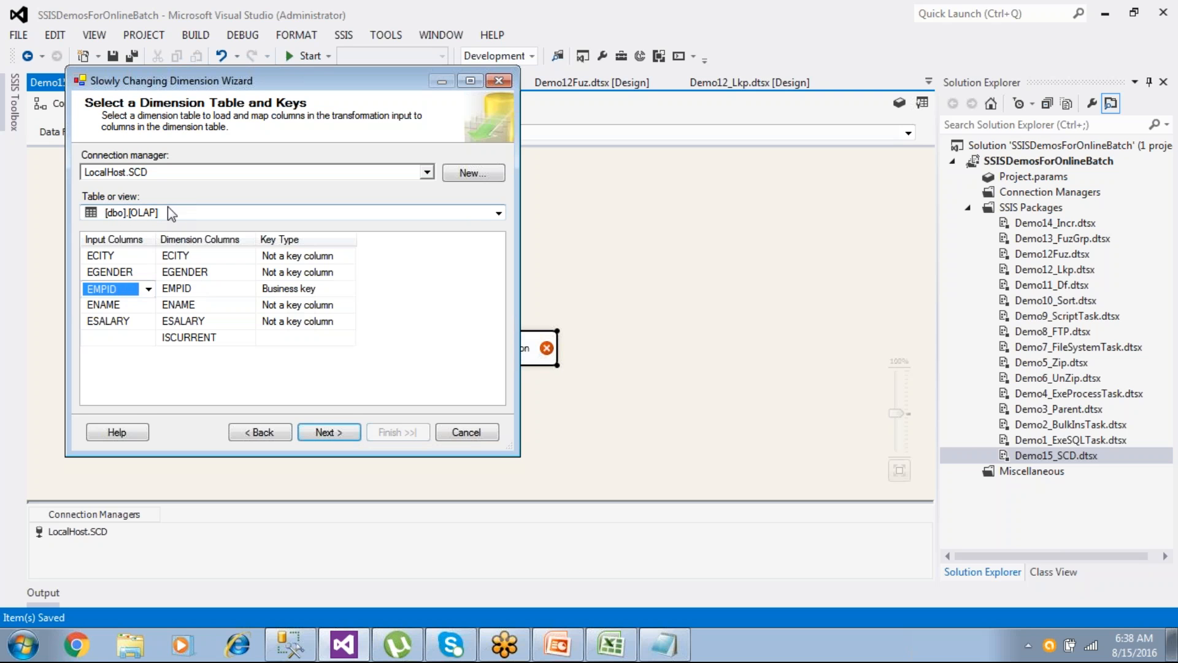
left_click(326, 432)
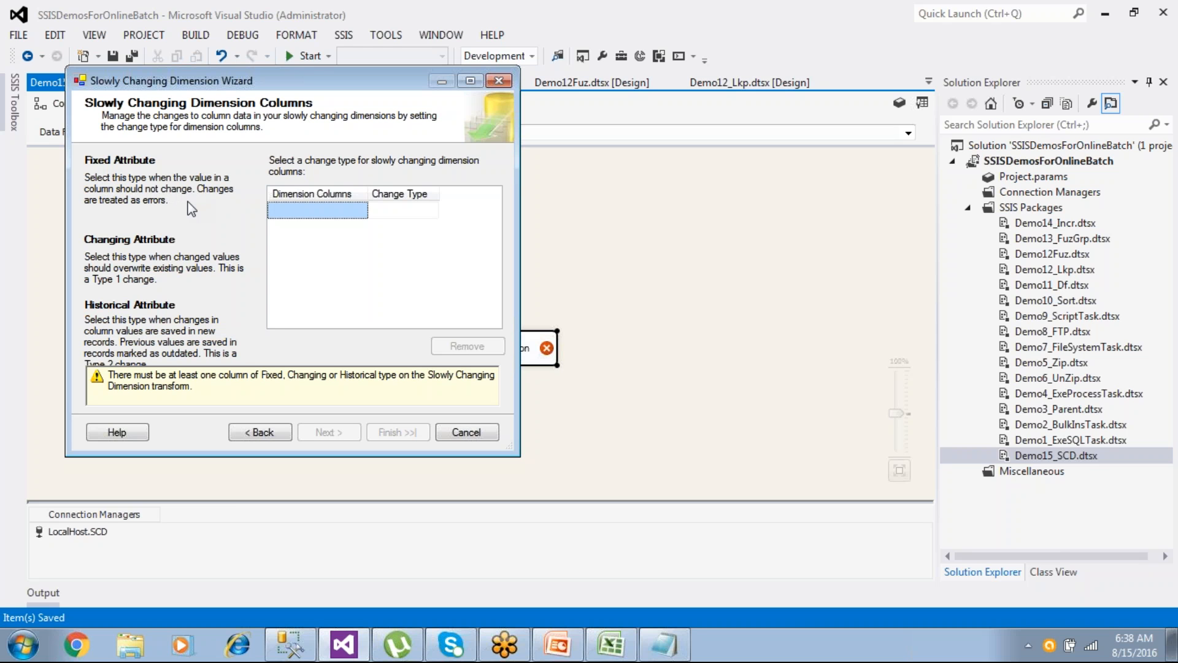
- Add the ENAME and EGENDER dimension columns with the change type Fixed attribute
left_click(340, 213)
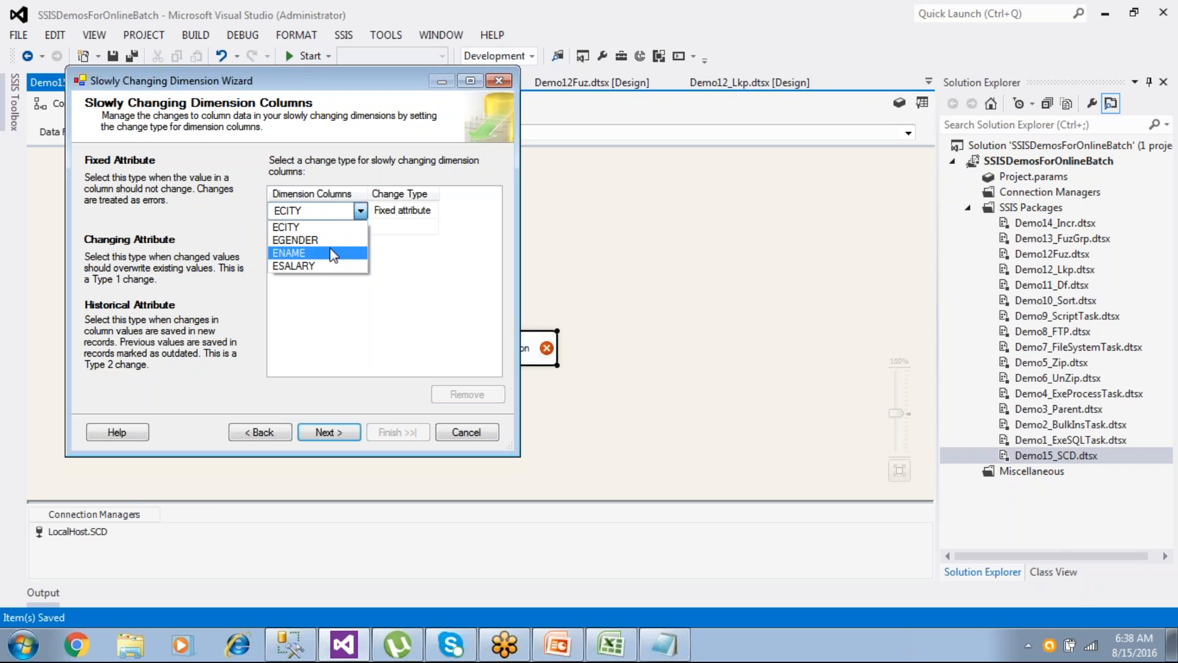
left_click(301, 253)
left_click(366, 225)
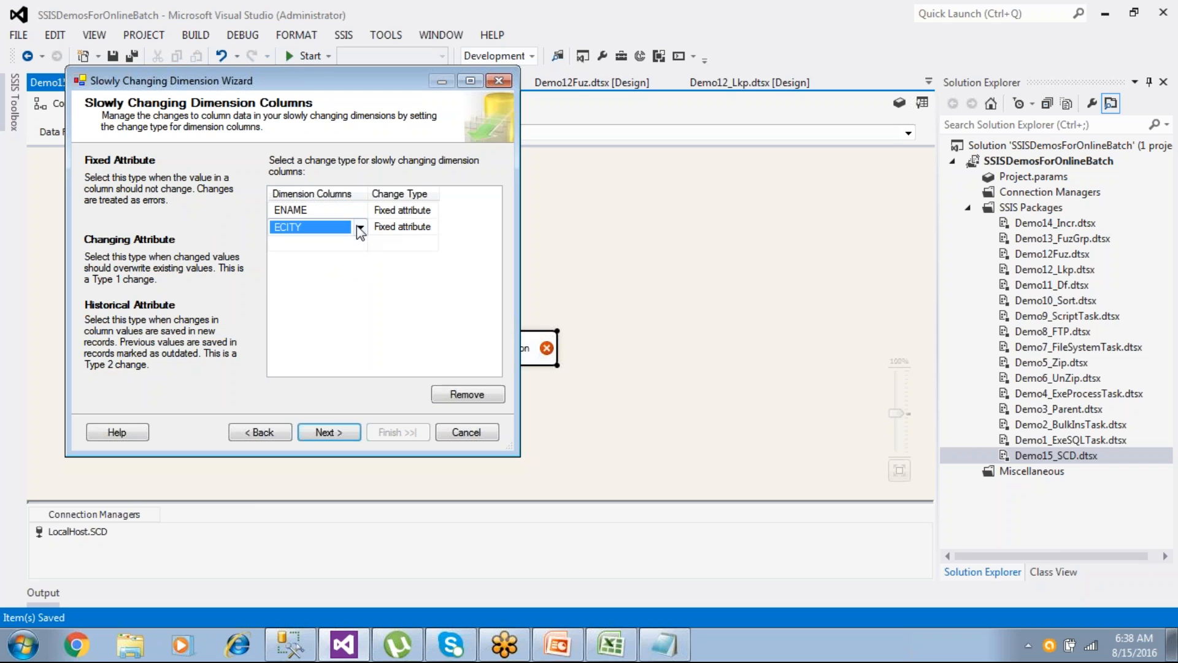
left_click(357, 226)
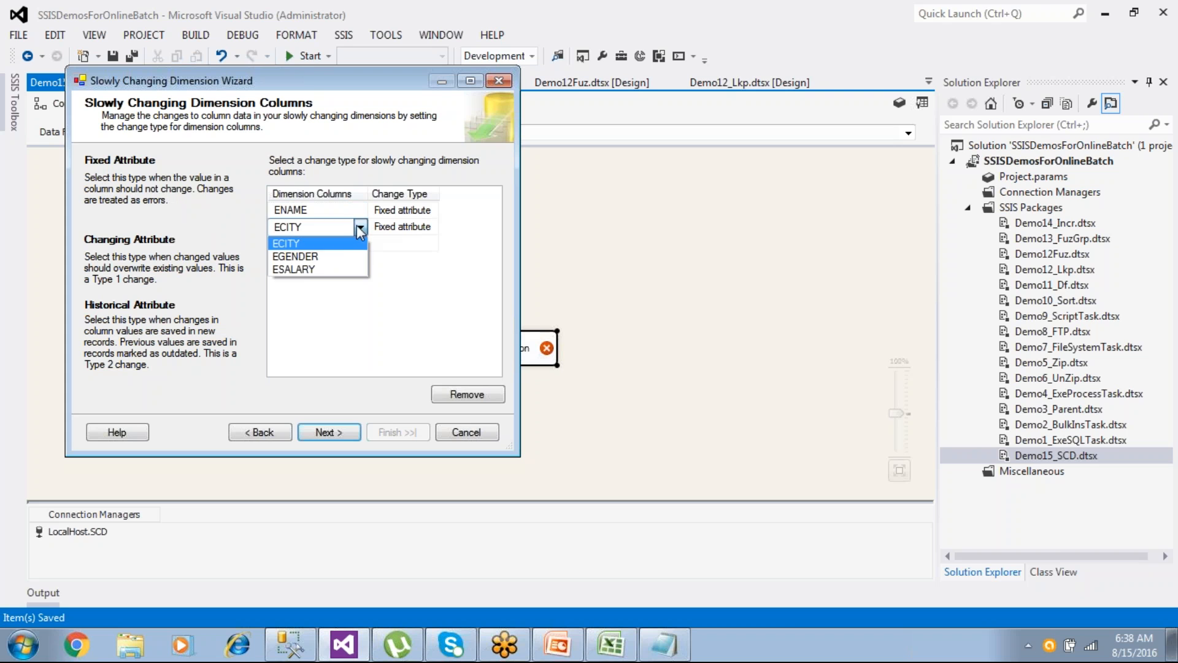
left_click(338, 256)
left_click(411, 209)
left_click(413, 208)
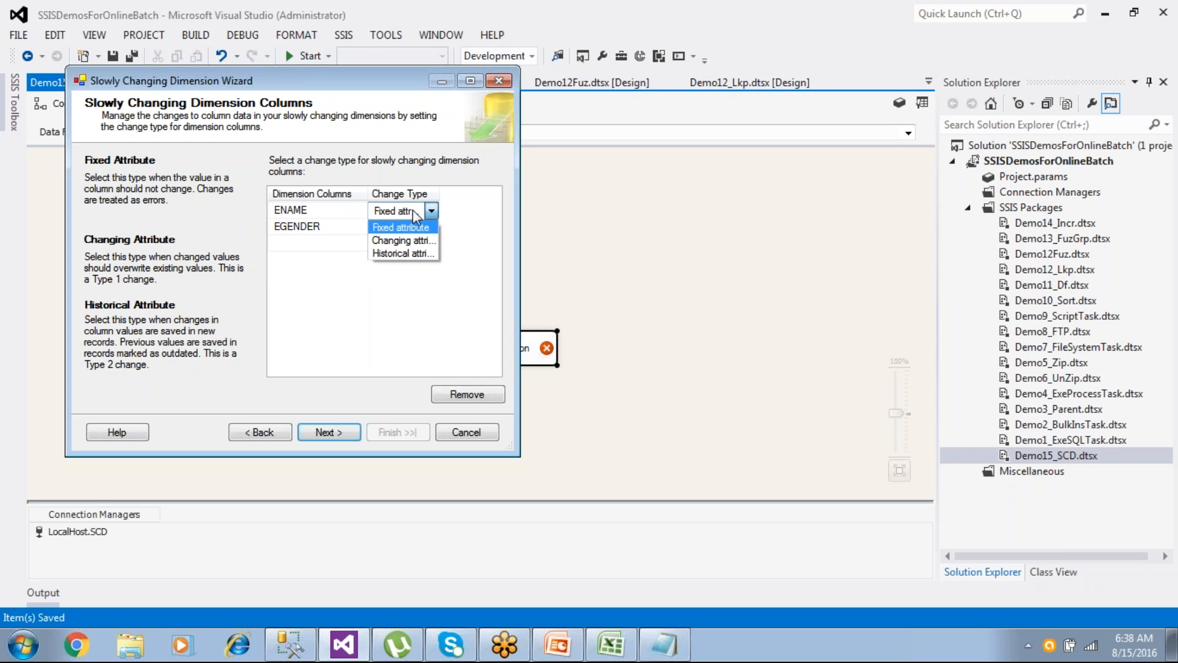
left_click(410, 227)
- Add the ECITY dimension column with the change type Changing attribute and widen the change type column
left_click(327, 251)
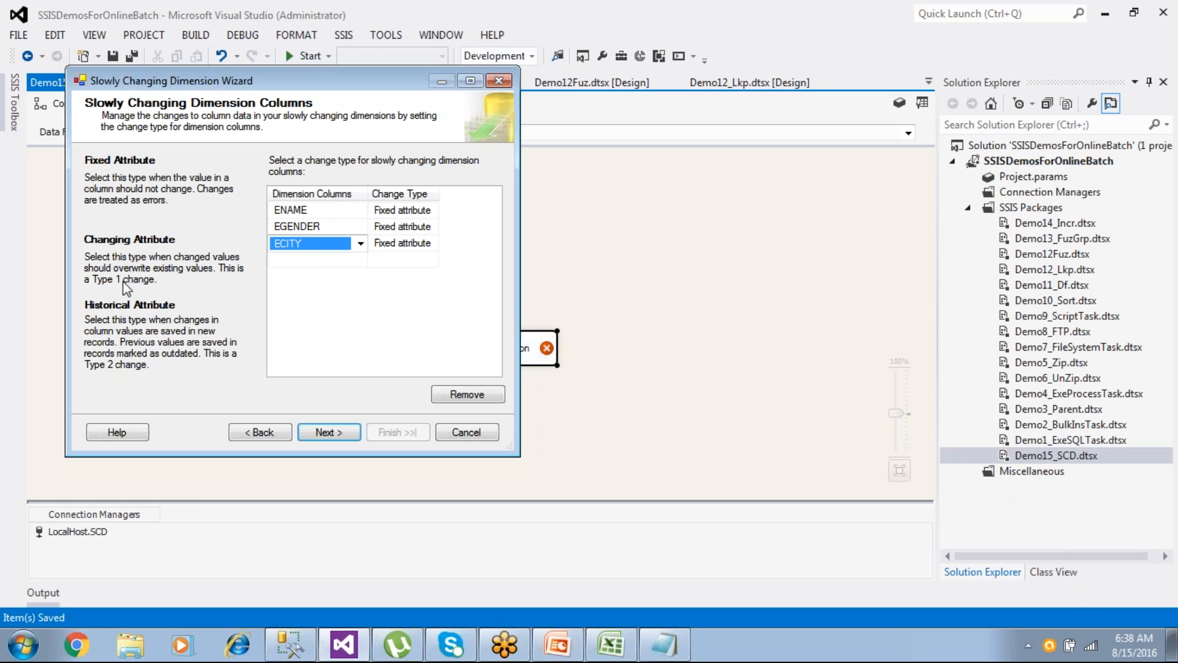
left_click(306, 247)
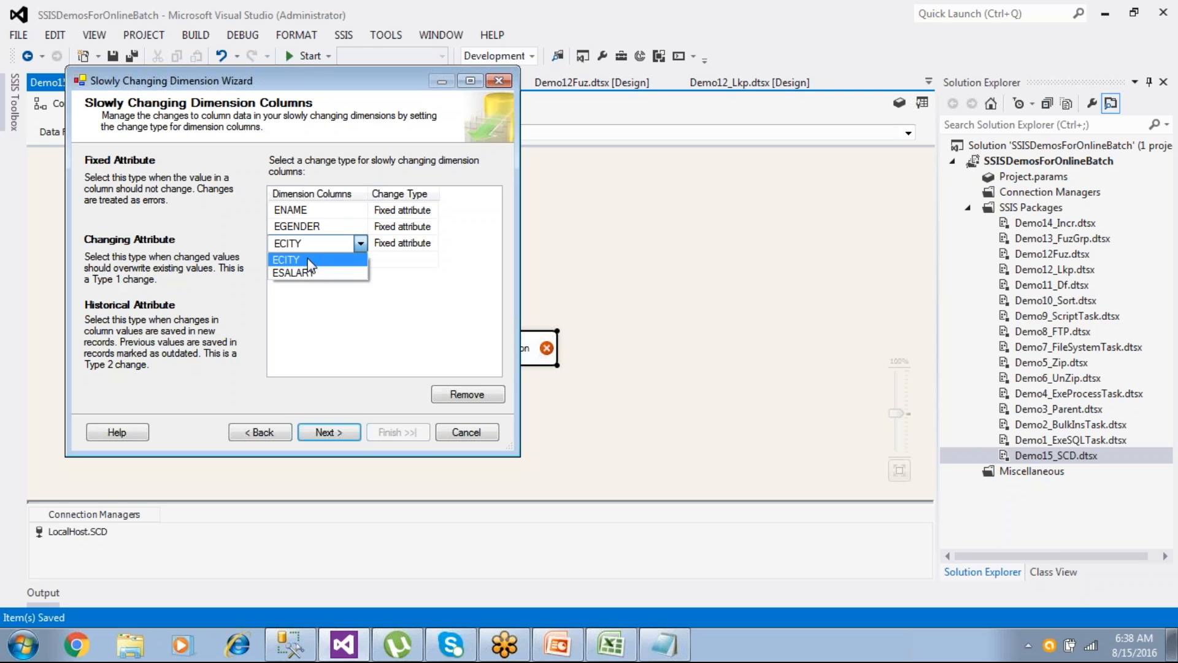
left_click(310, 260)
left_click(399, 243)
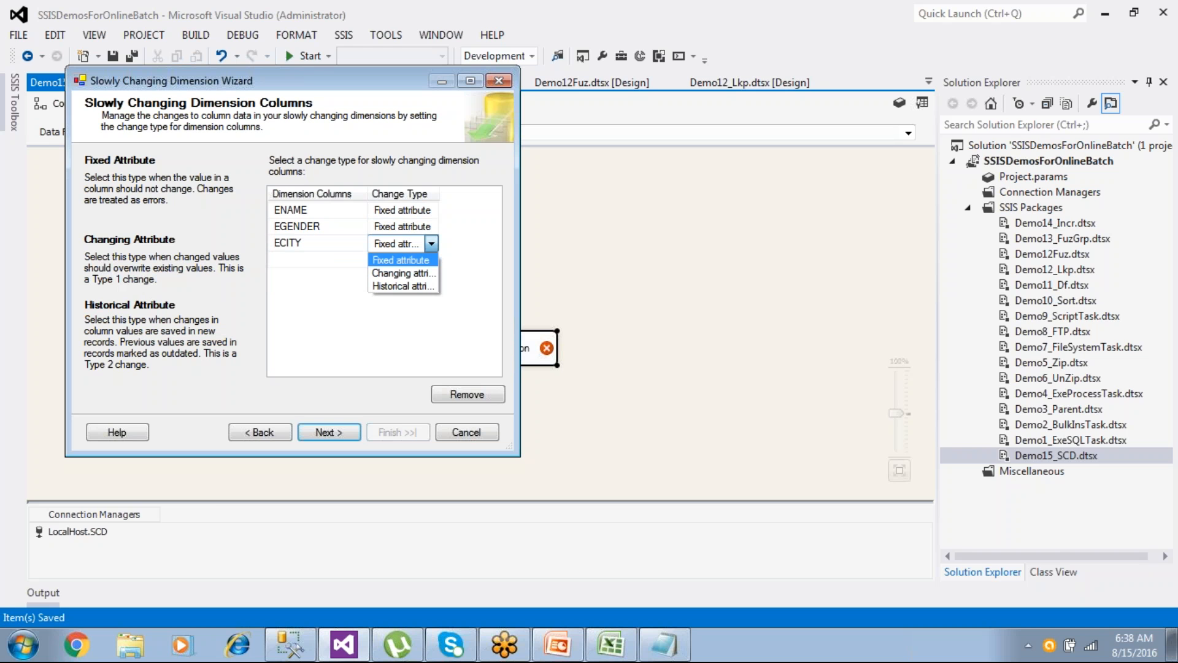
left_click(407, 273)
left_click_drag(441, 197, 463, 197)
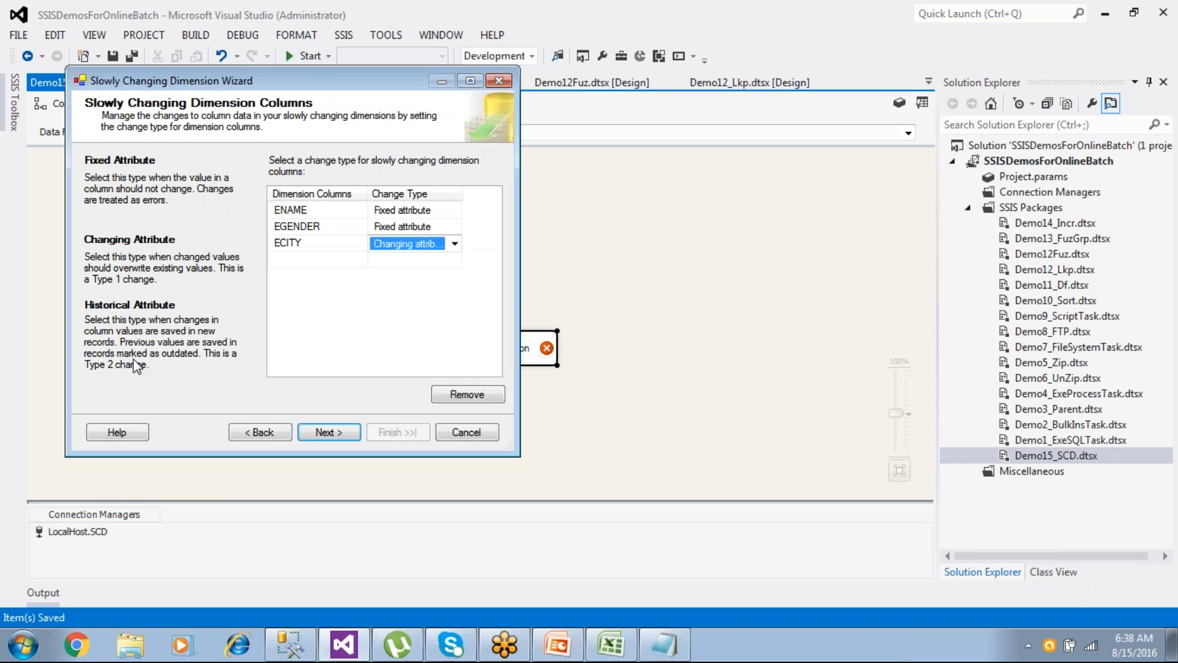
- Add the ESALARY dimension column as a Historical attribute, check the change types of all columns and accept them
left_click(343, 261)
left_click(343, 261)
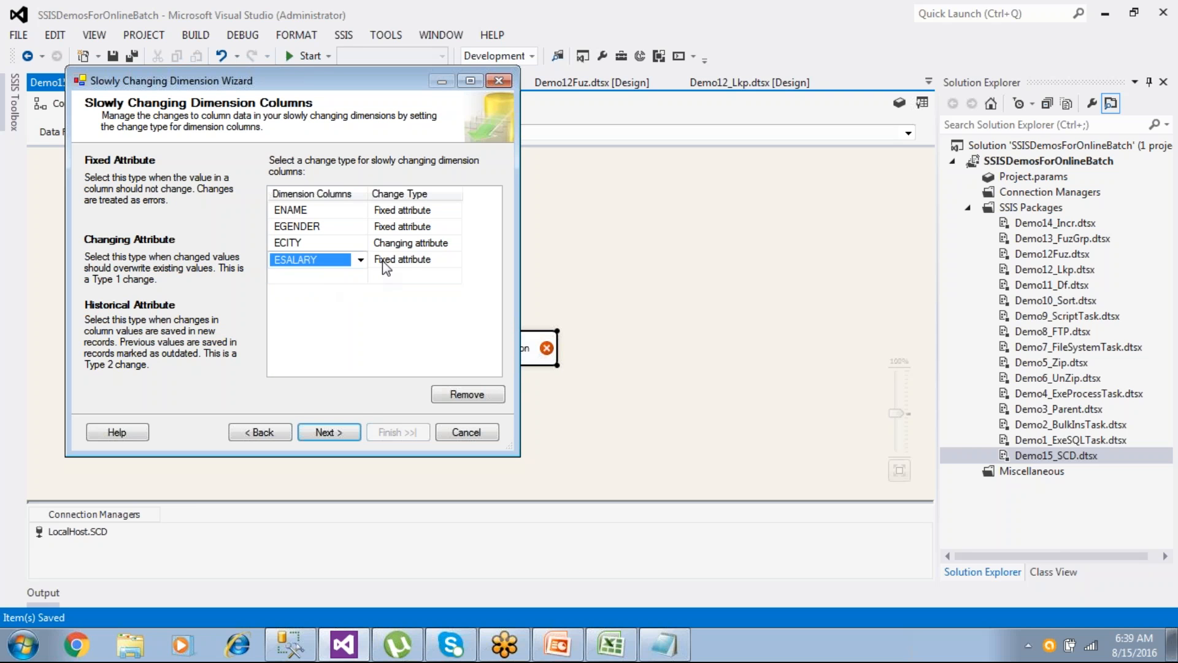
left_click(411, 260)
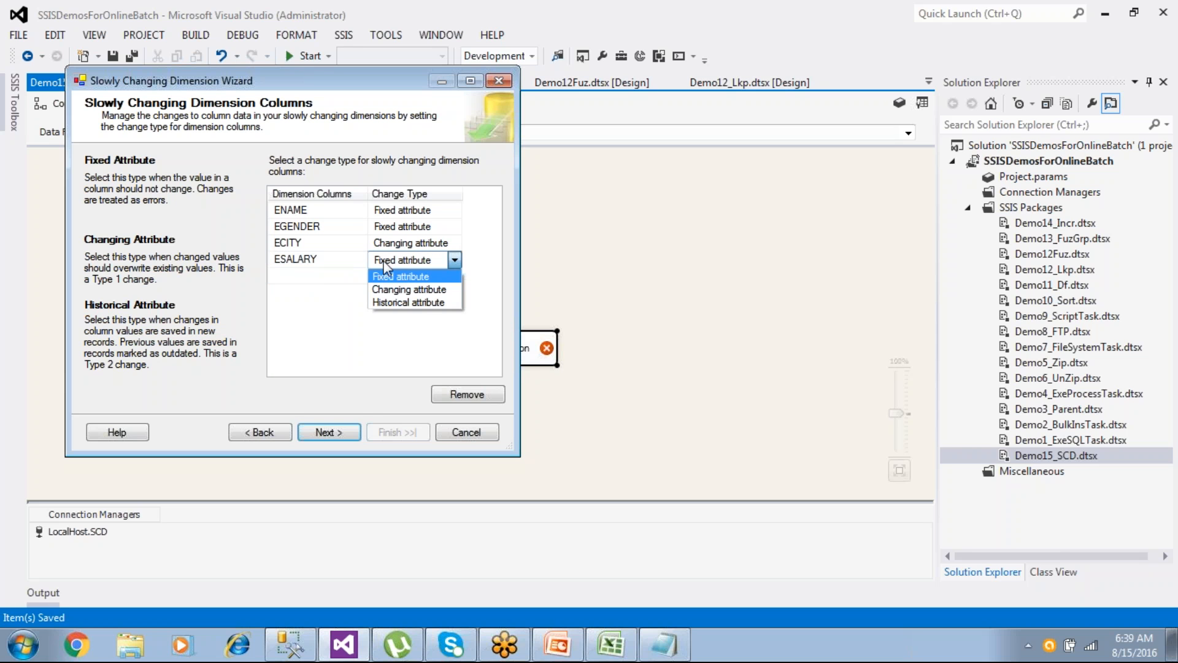
left_click(405, 301)
left_click(419, 212)
left_click(419, 227)
left_click(418, 245)
left_click(419, 261)
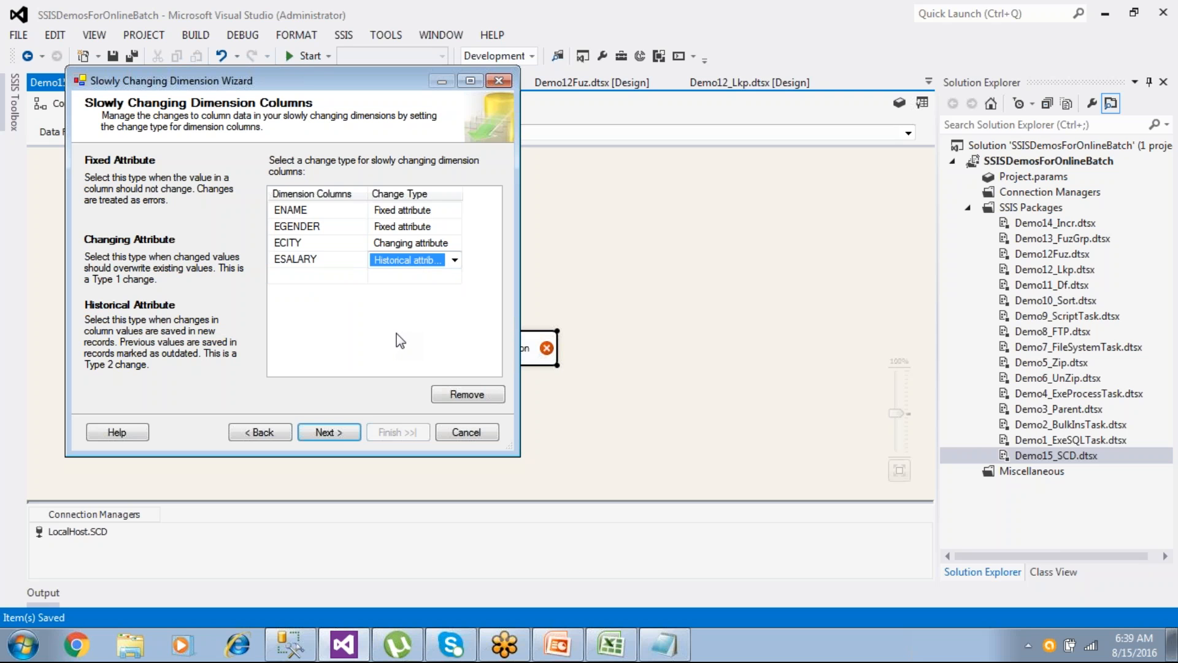
left_click(335, 431)
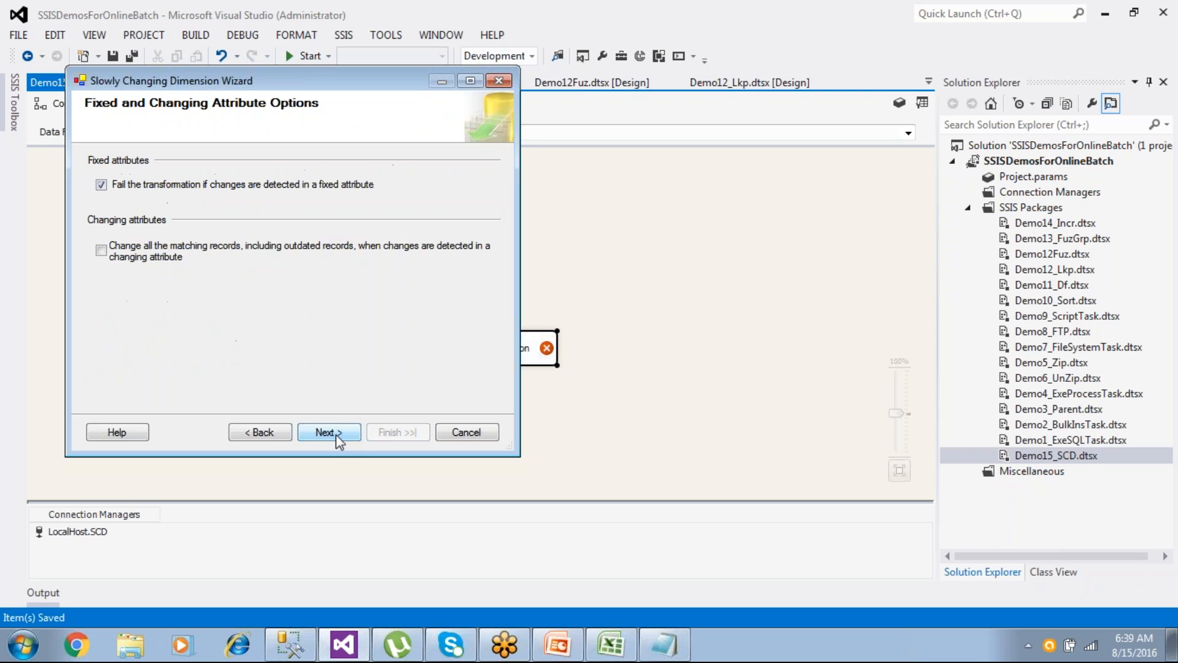
- Keep the default fixed and changing attribute options, and use ISCURRENT to mark records with the values Current and Expired
left_click(322, 431)
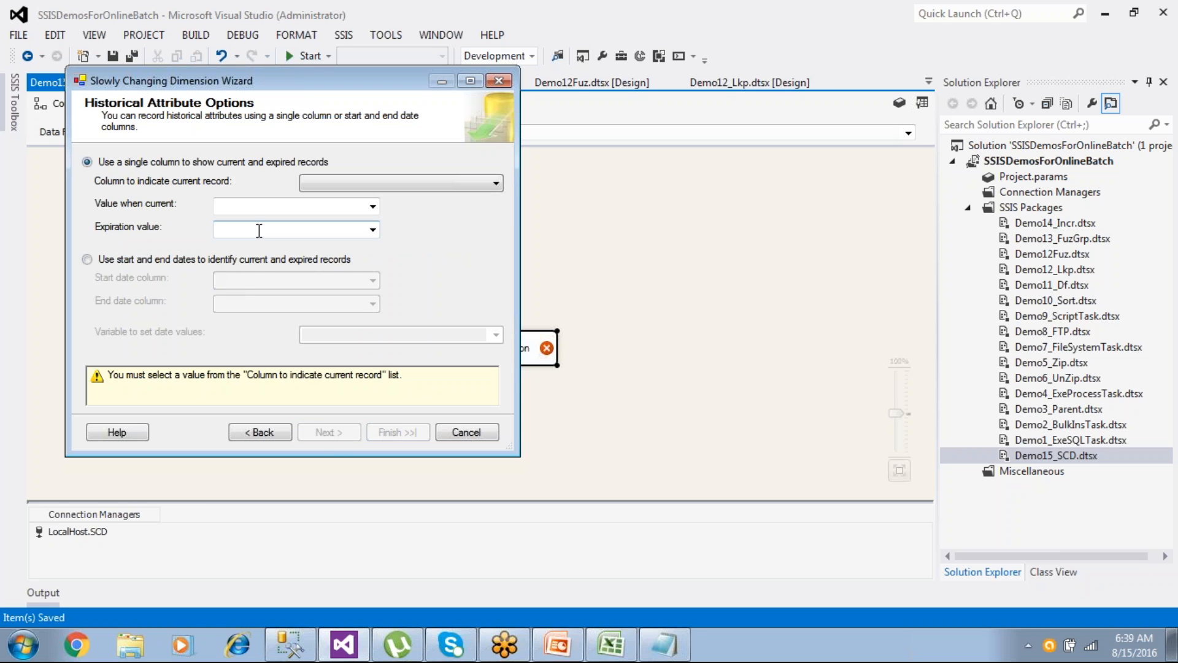
left_click(331, 183)
left_click(336, 198)
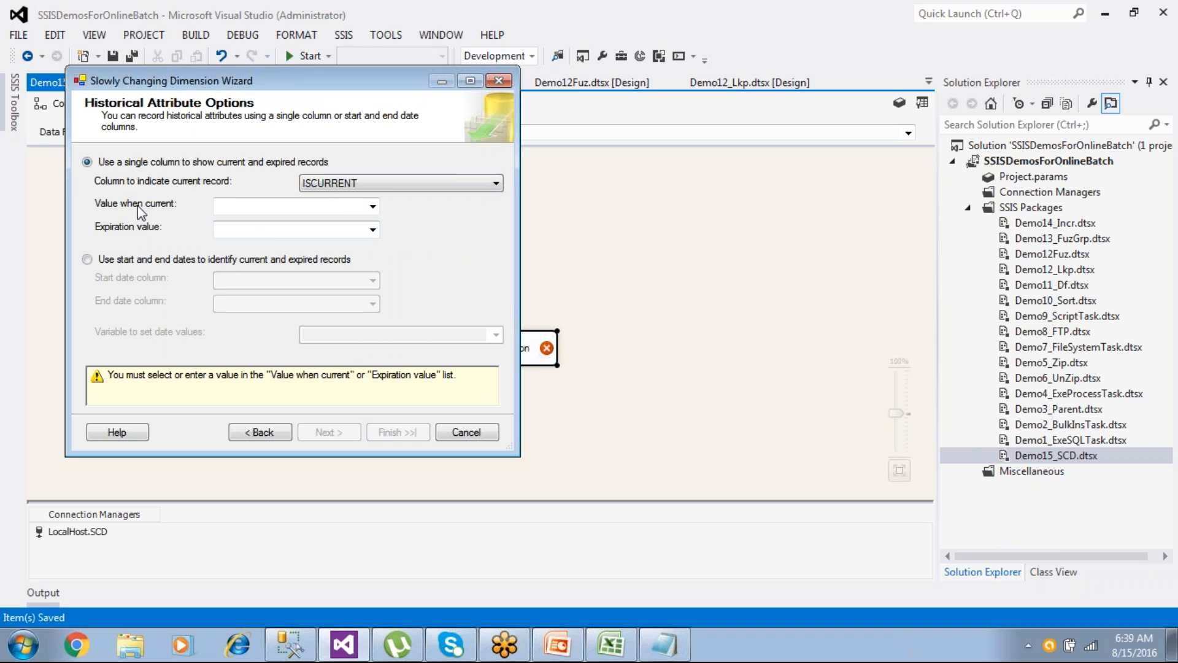
left_click(372, 206)
left_click(295, 222)
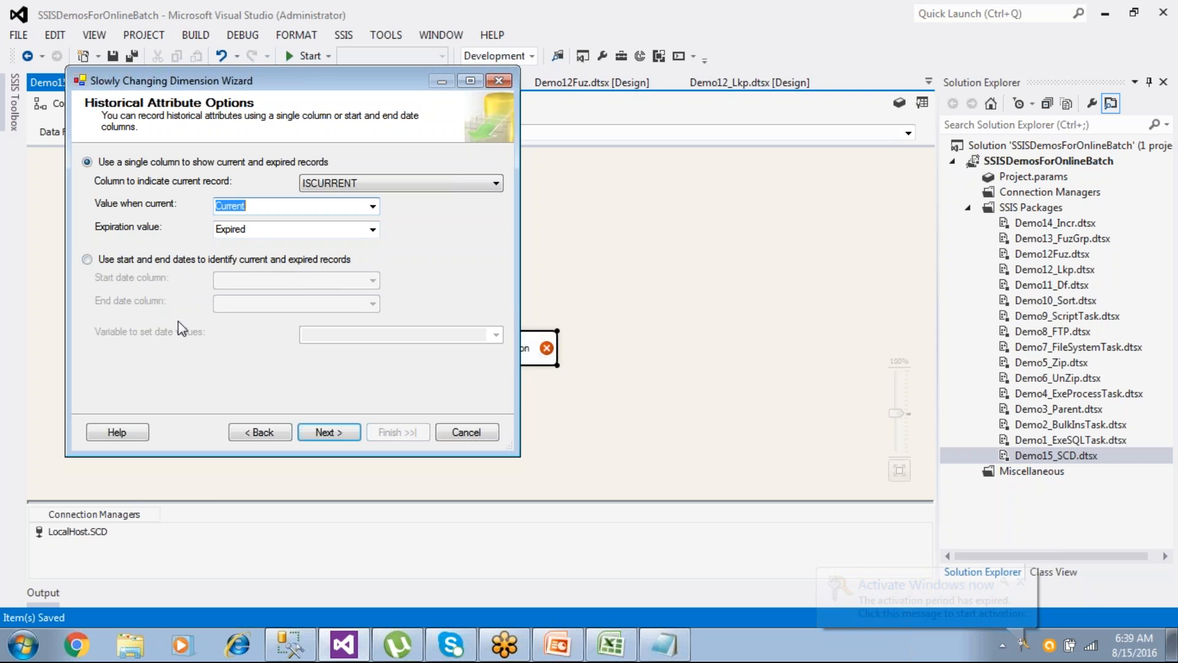
- Accept the remaining wizard defaults and finish the wizard to generate the Slowly Changing Dimension outputs in the data flow
left_click(320, 432)
left_click(328, 432)
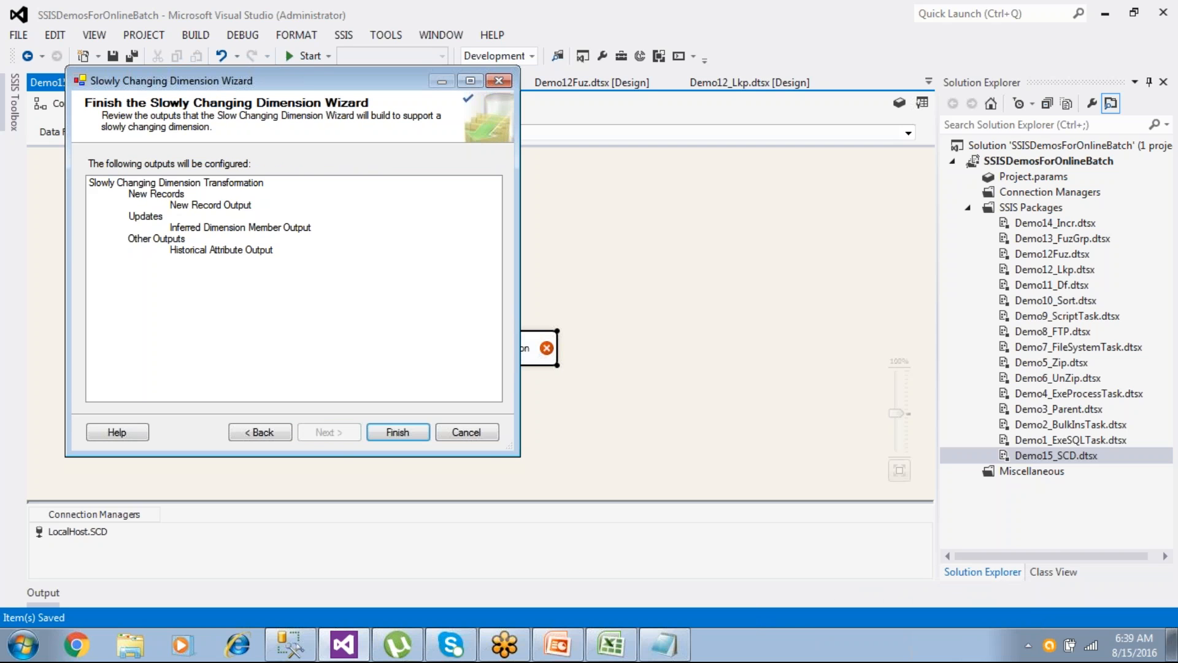
left_click(391, 437)
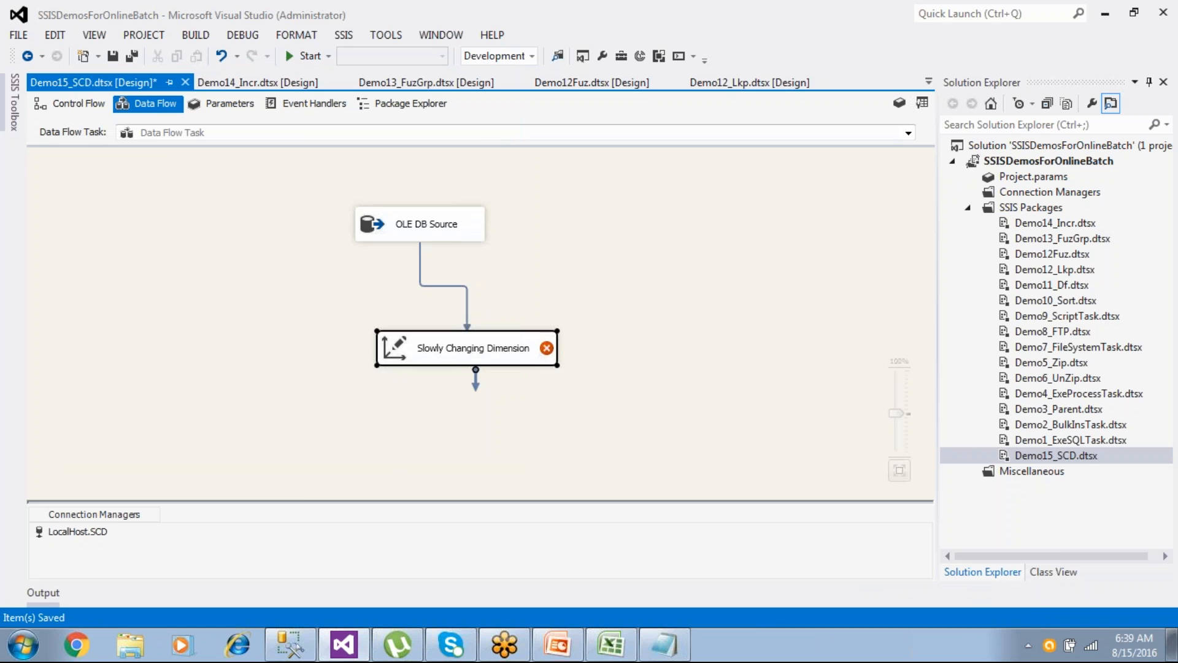
scroll(240, 331, "up", 4)
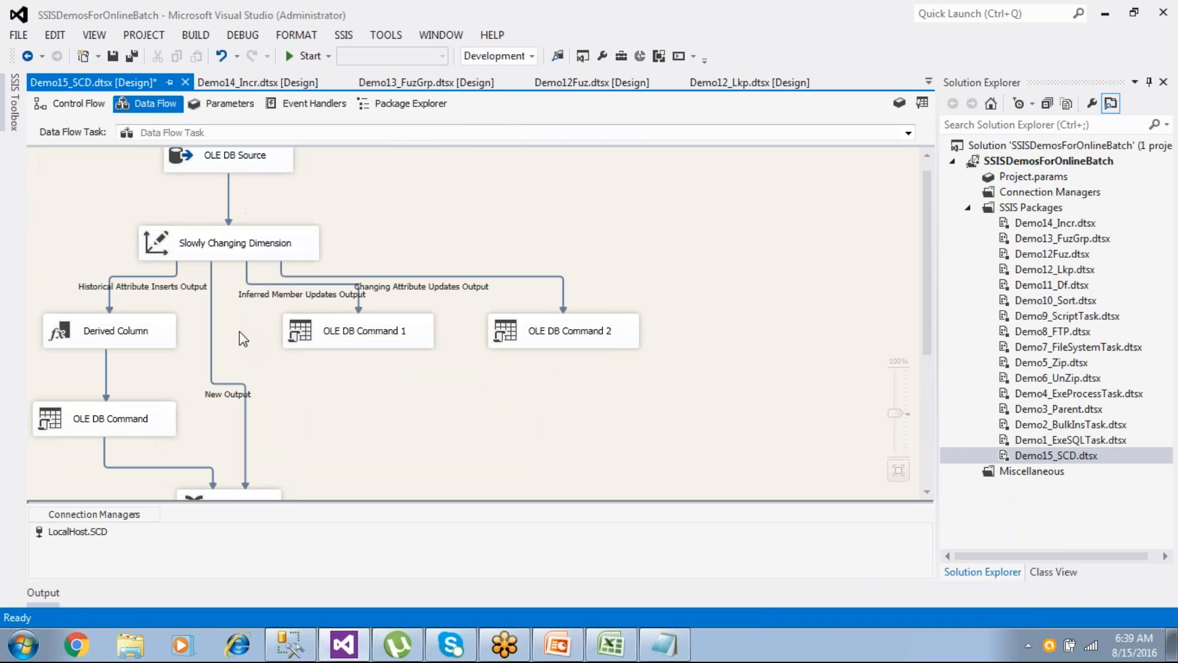
scroll(239, 332, "up", 1)
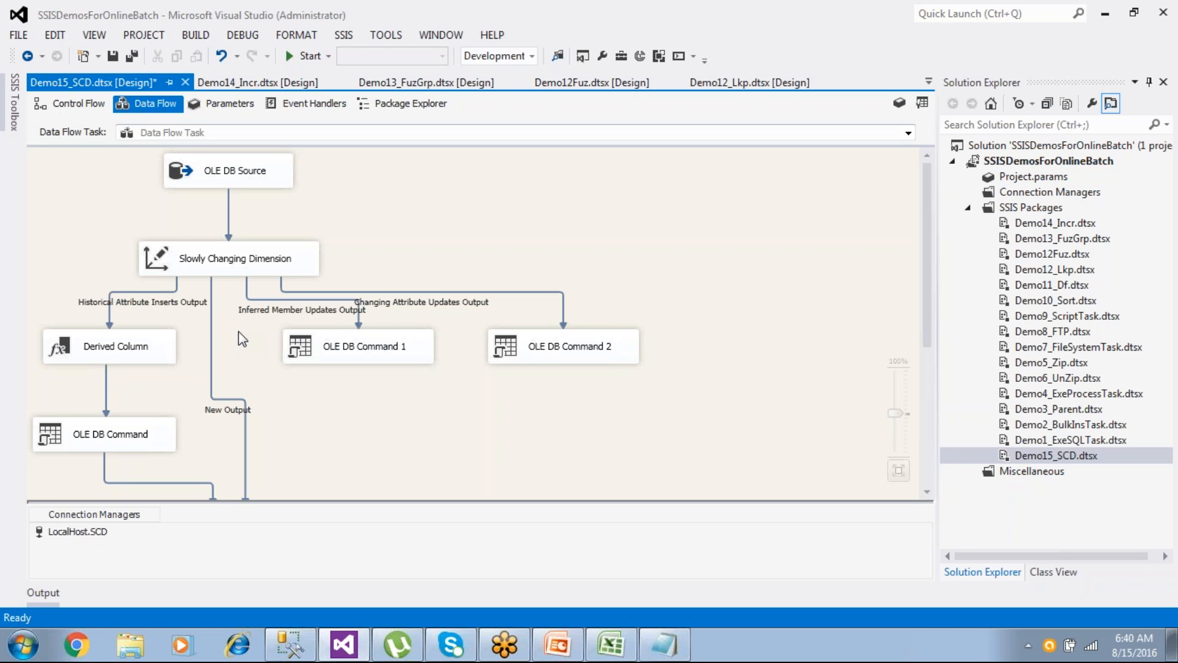
- Examine the Derived Column expression for ISCURRENT, and the SQL command and column mappings of OLE DB Command 1, without changing them
double_click(133, 346)
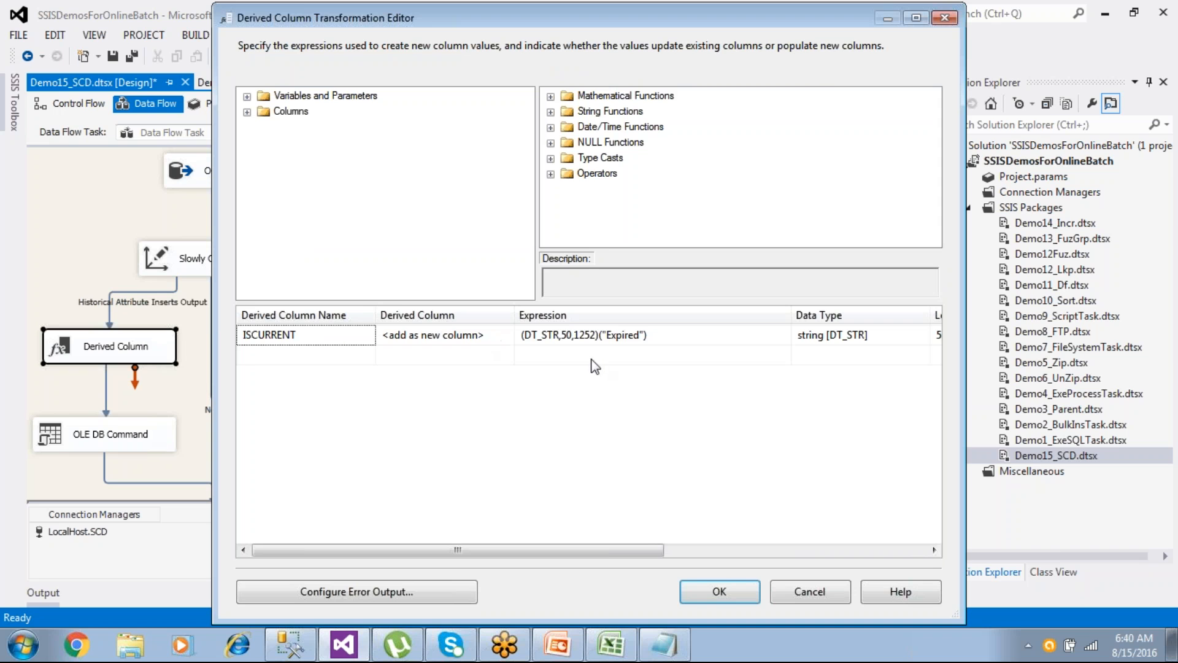
left_click(803, 592)
double_click(381, 349)
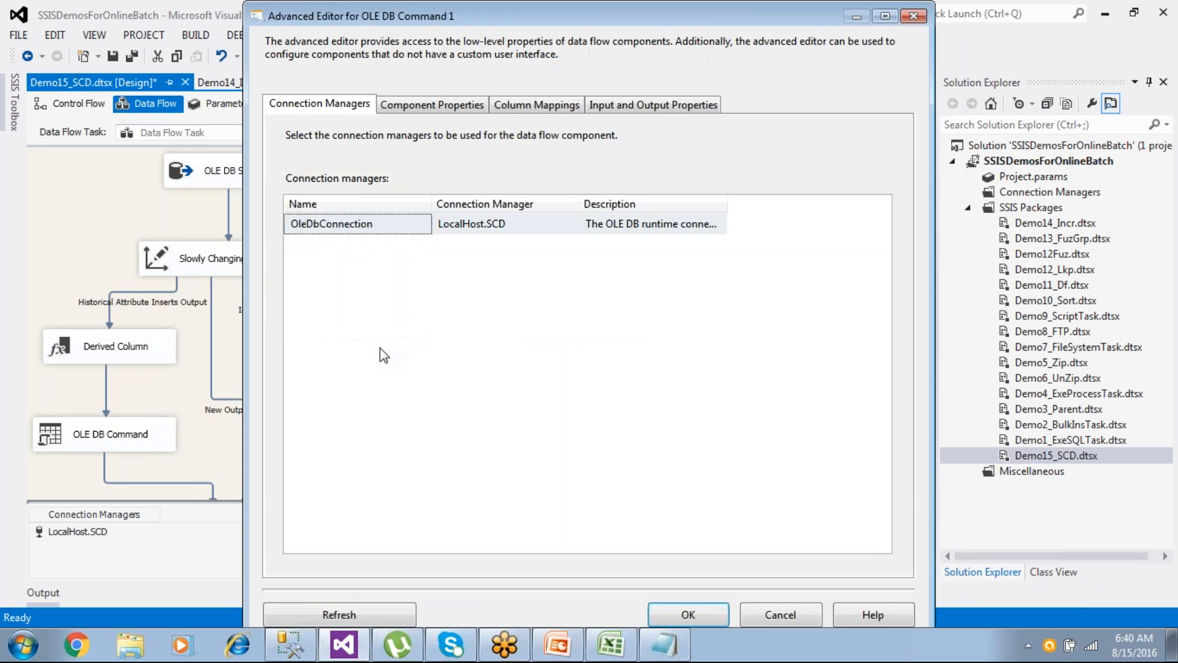
left_click(439, 107)
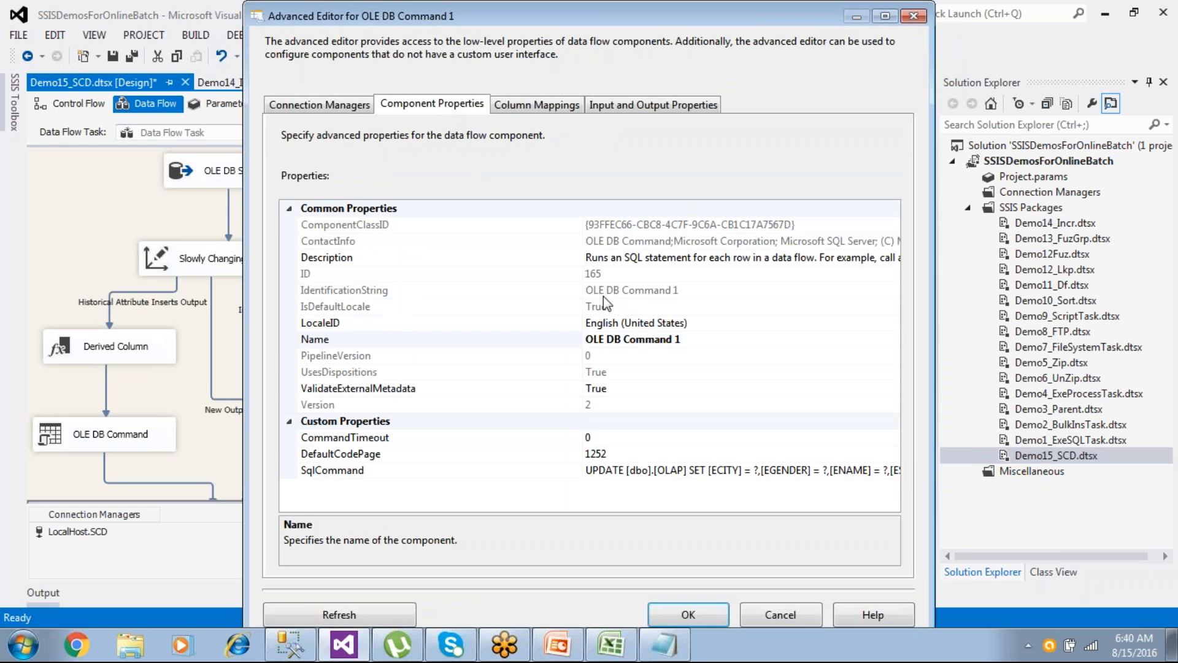
left_click(682, 475)
left_click(891, 470)
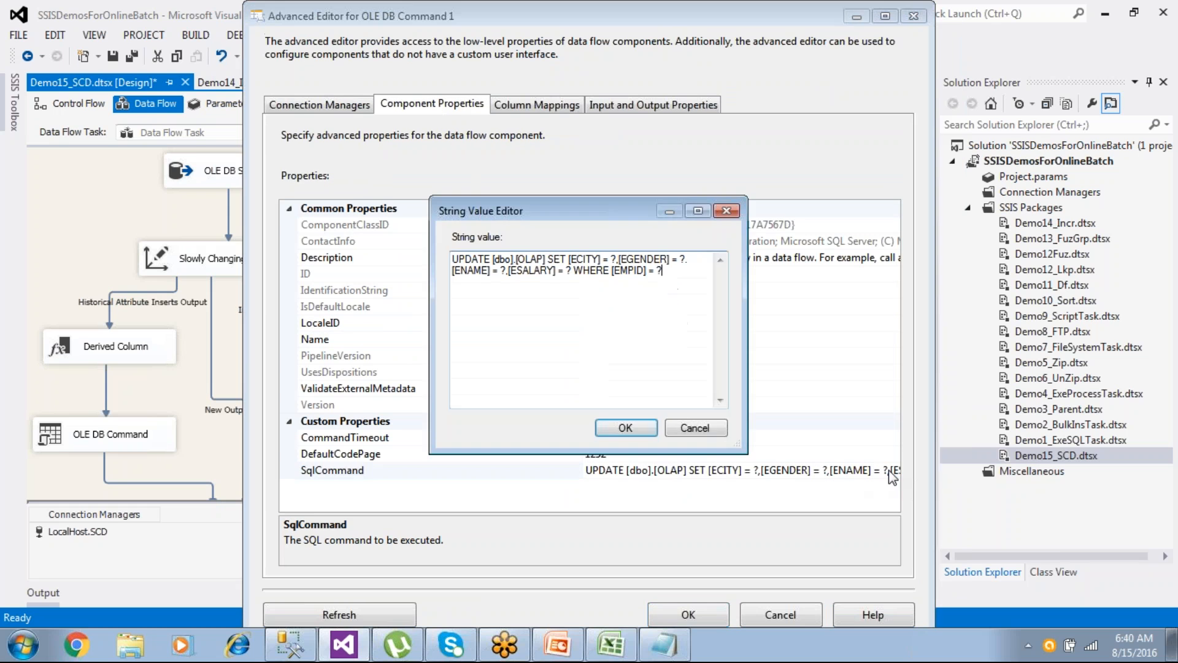
left_click(694, 428)
left_click(545, 105)
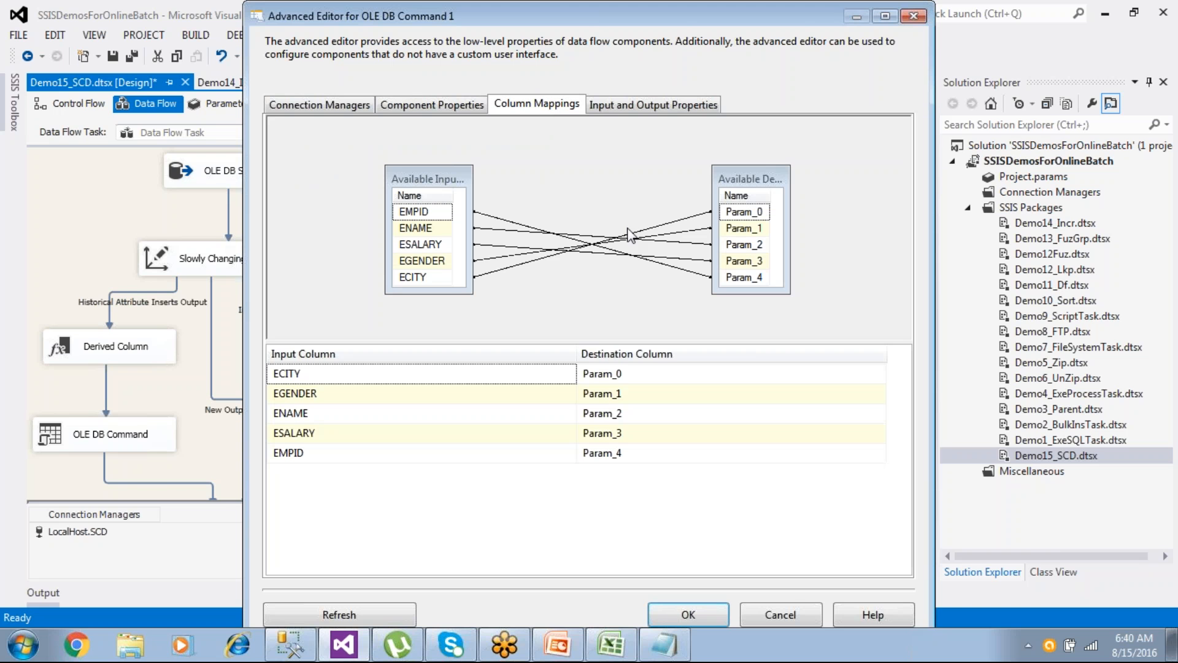
left_click(778, 616)
- Review the generated data flow from OLE DB Command 2 down to Insert Destination and save the Demo15_SCD.dtsx package
left_click(603, 355)
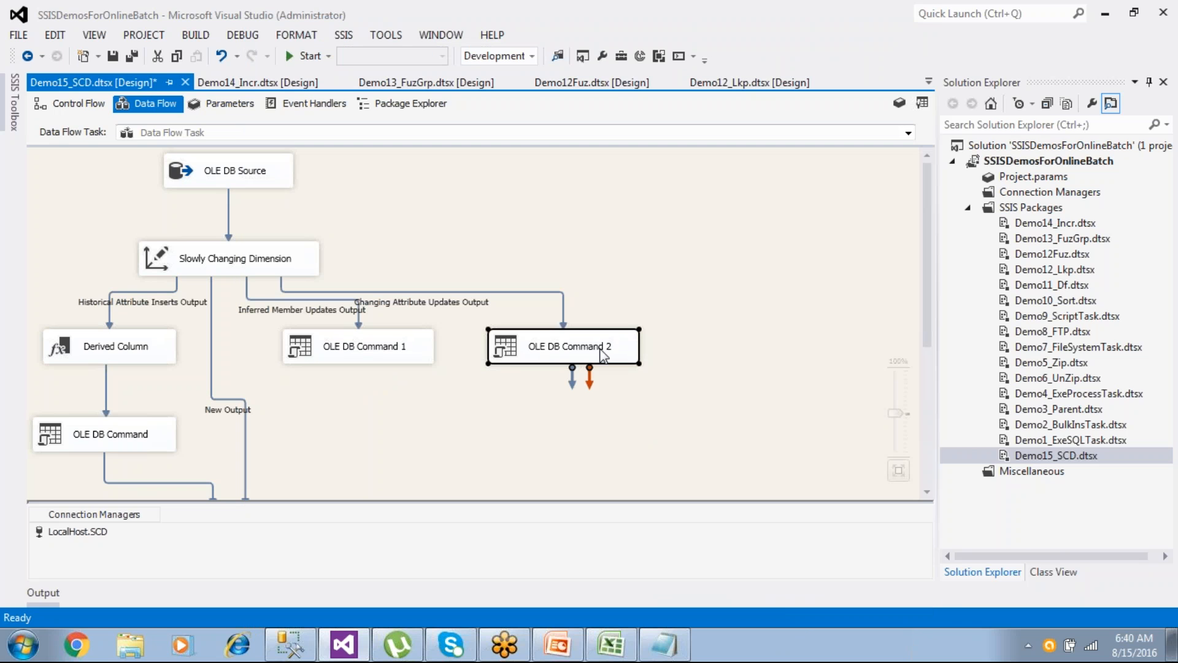
scroll(605, 393, "down", 3)
left_click(604, 410)
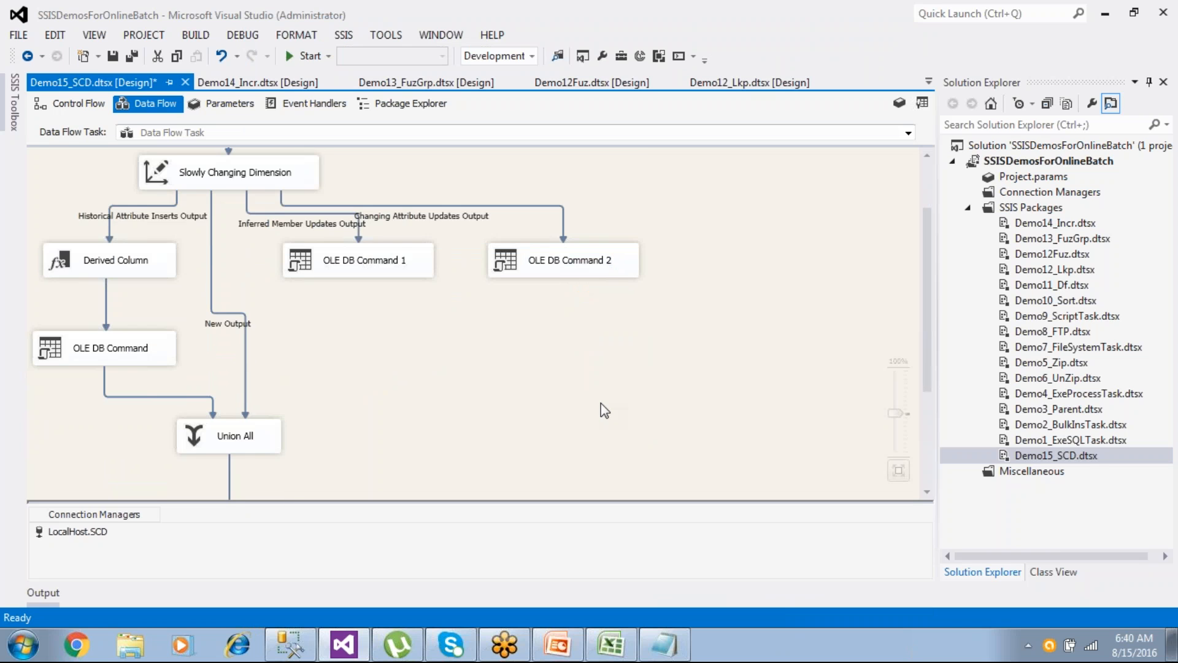
scroll(603, 410, "down", 6)
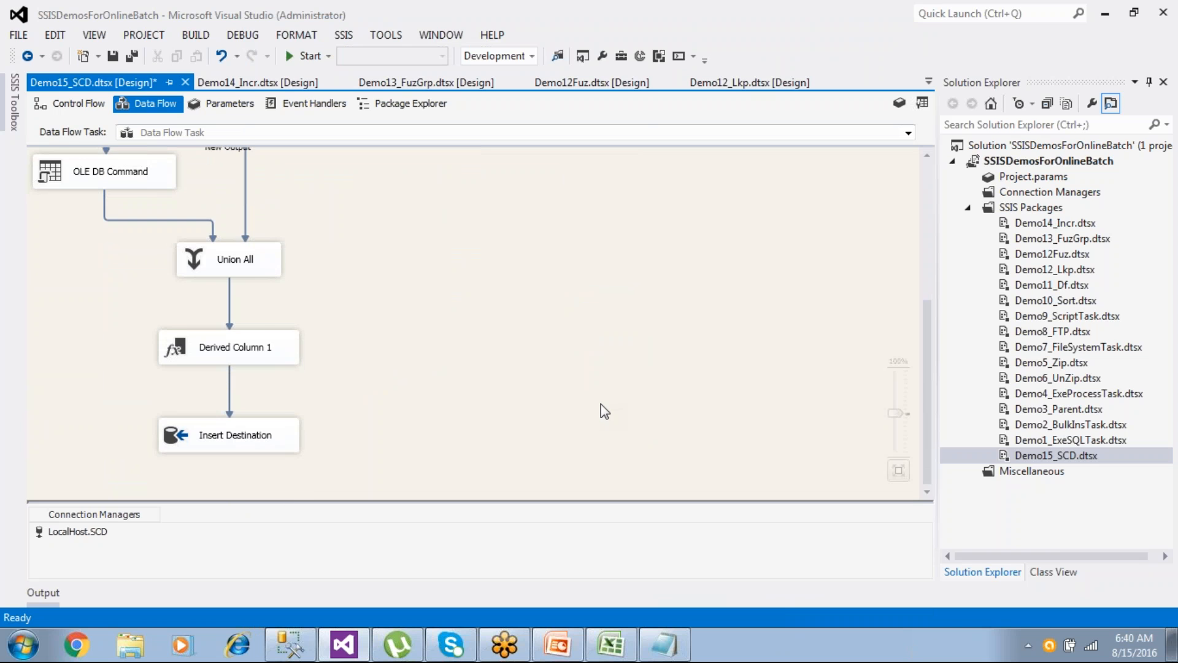
scroll(602, 404, "up", 9)
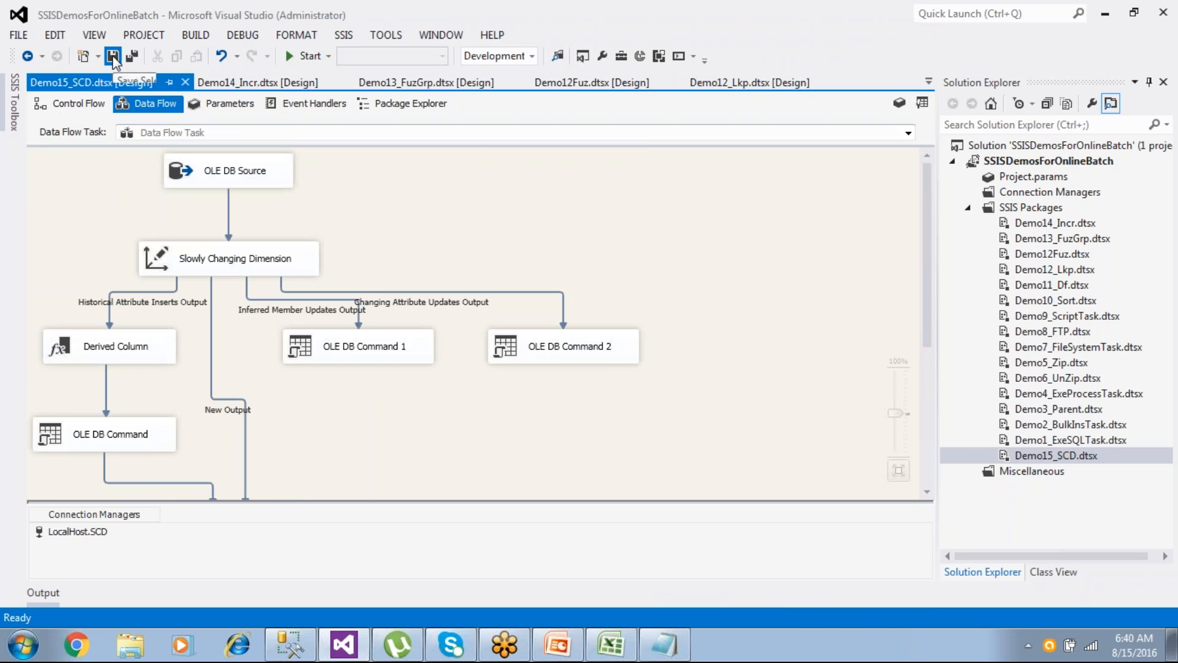
left_click(112, 58)
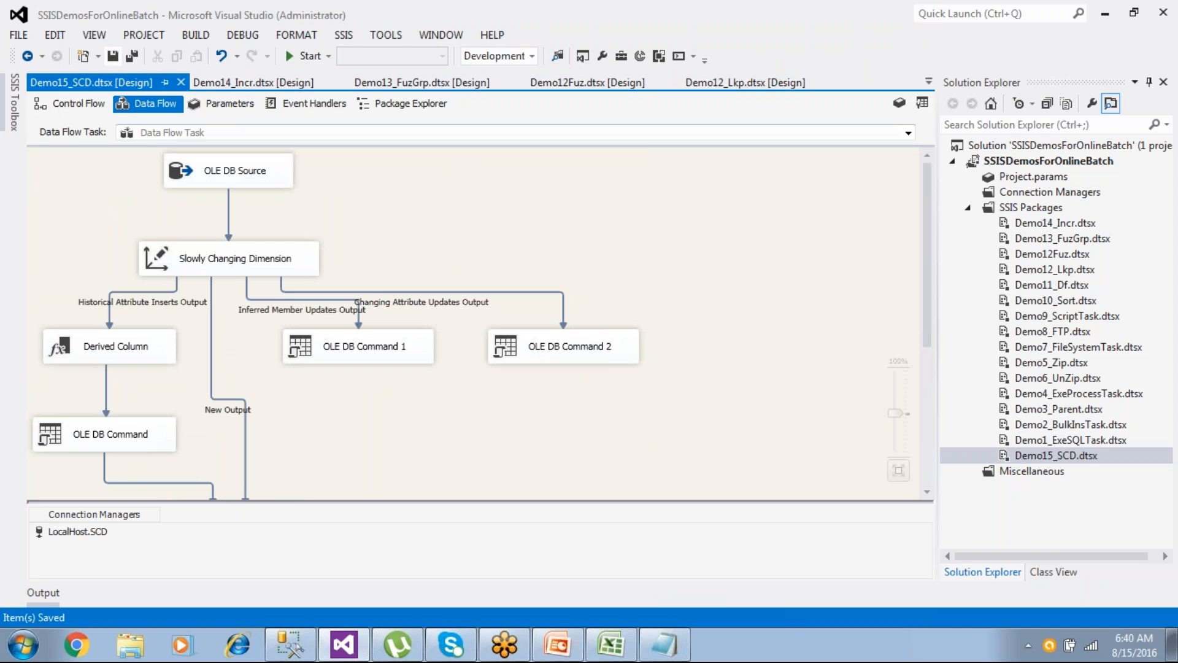
- Run the Demo15_SCD package and check the row flow down to Insert Destination
left_click(288, 644)
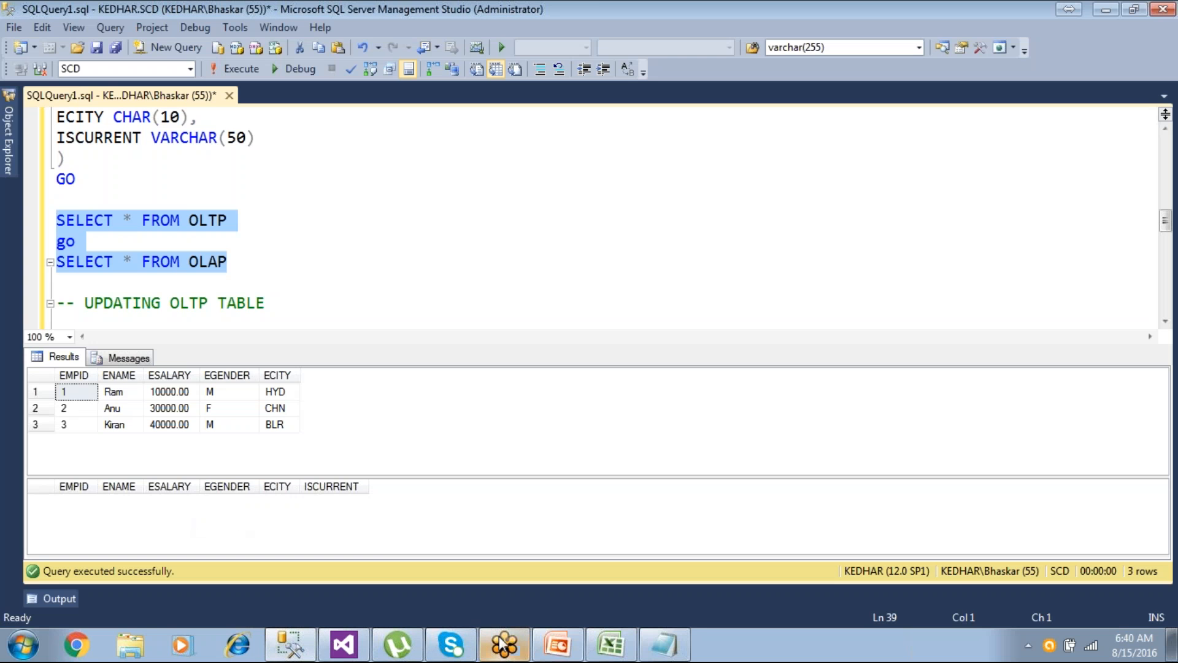
left_click(343, 644)
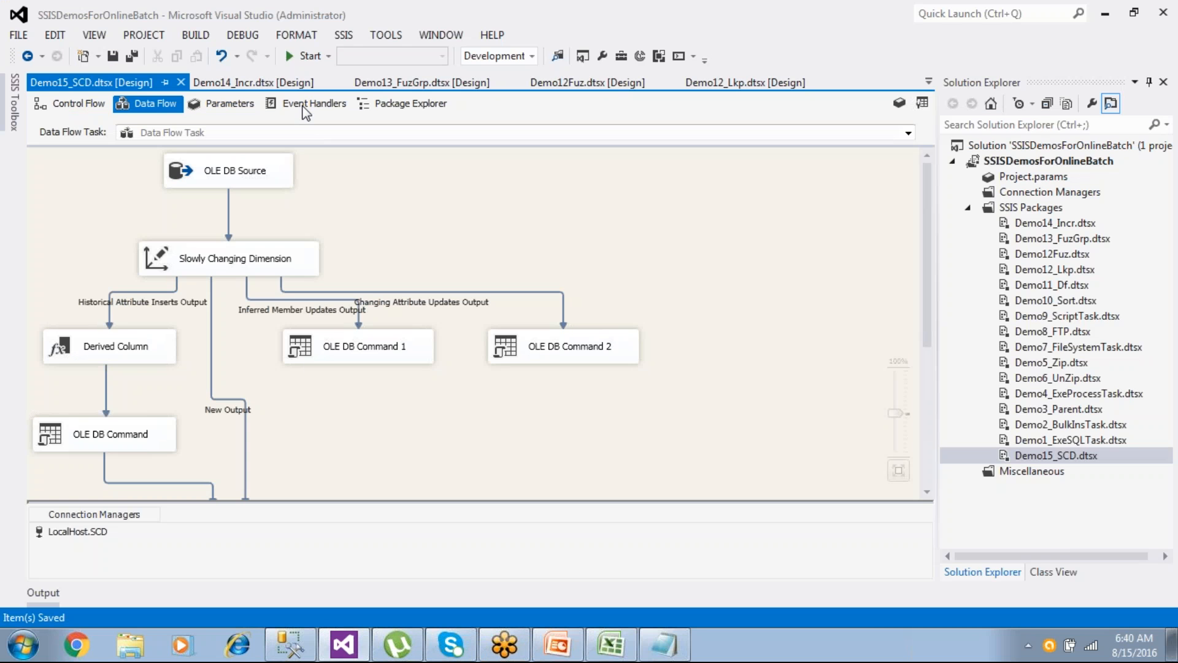
left_click(307, 55)
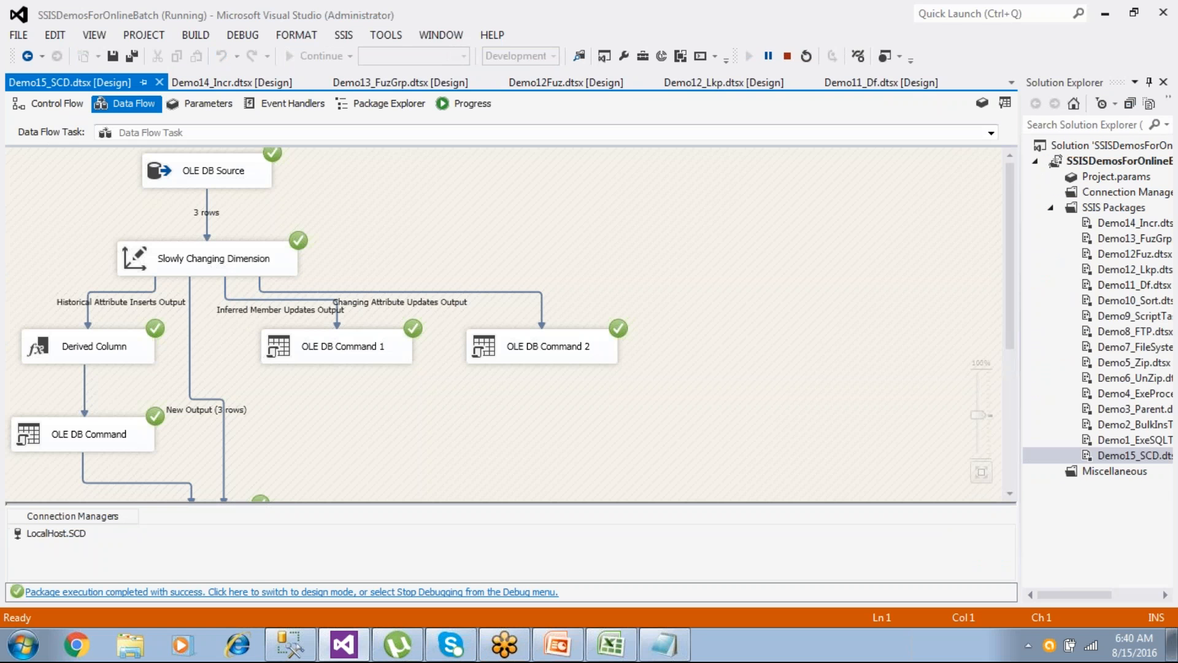
scroll(367, 405, "down", 3)
scroll(321, 405, "down", 2)
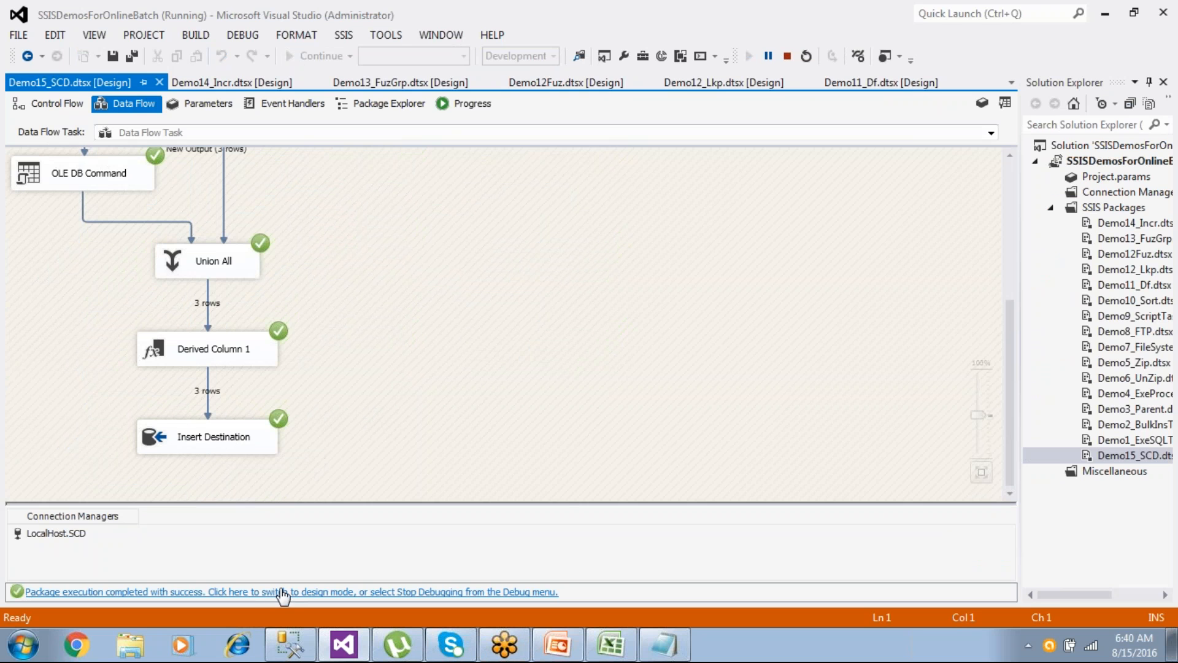
- Switch to SQL Server Management Studio, rerun the OLTP and OLAP select queries and check the ISCURRENT and EGENDER values
left_click(286, 644)
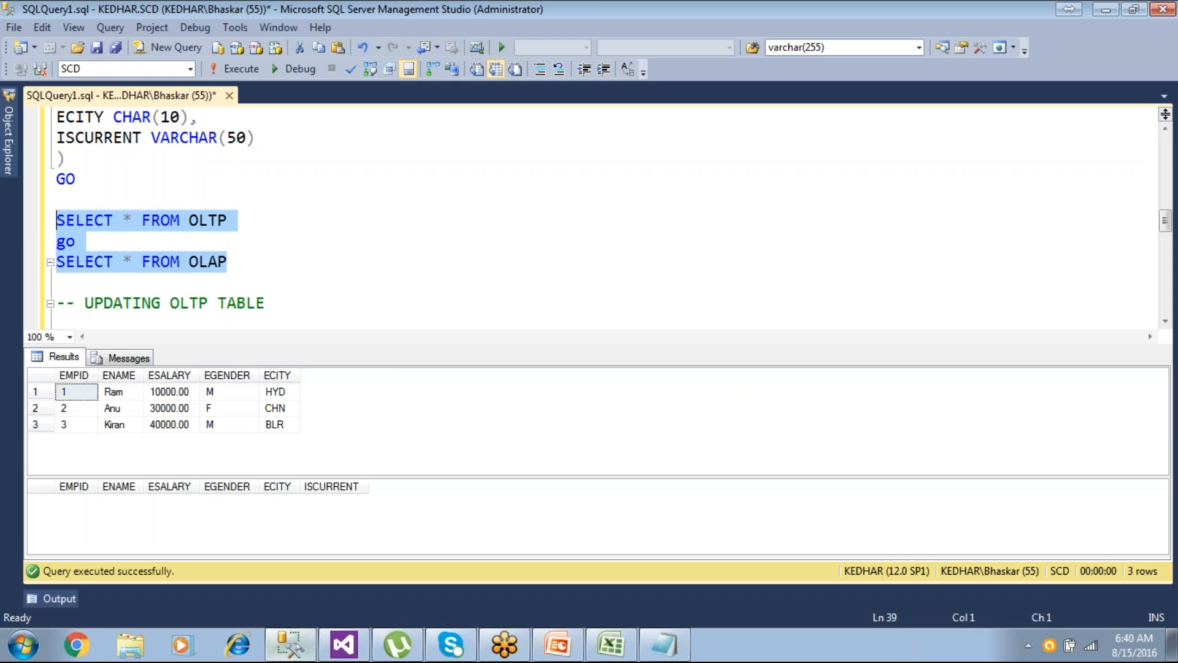
left_click(239, 69)
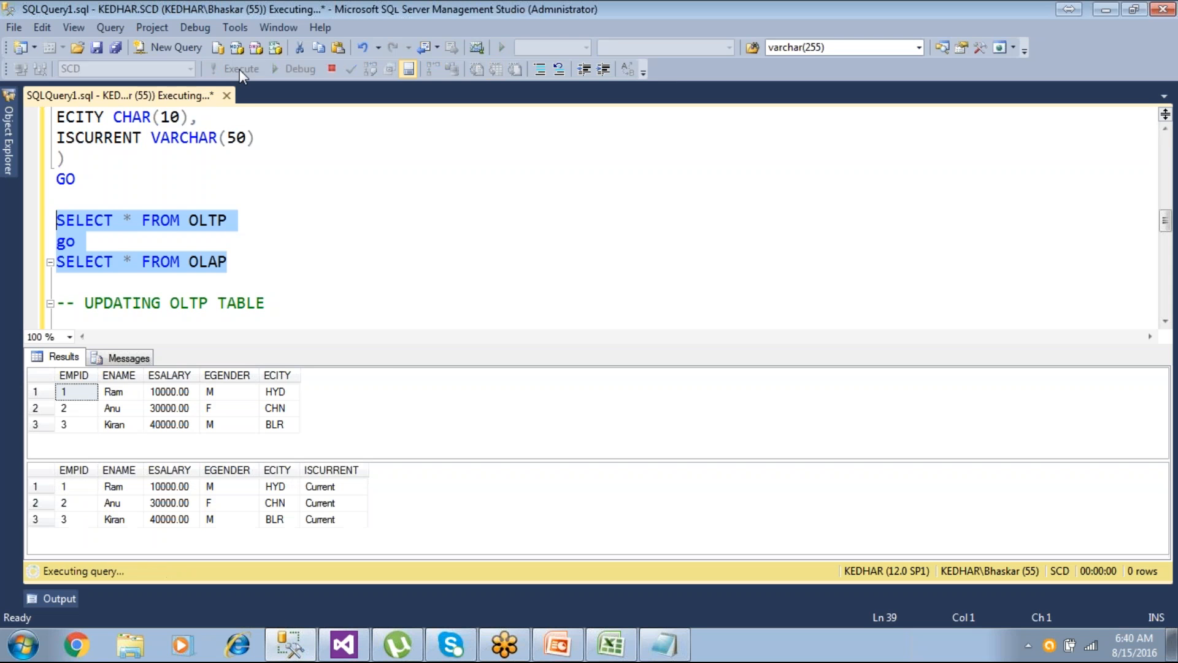
left_click(332, 488)
left_click(331, 503)
left_click(333, 517)
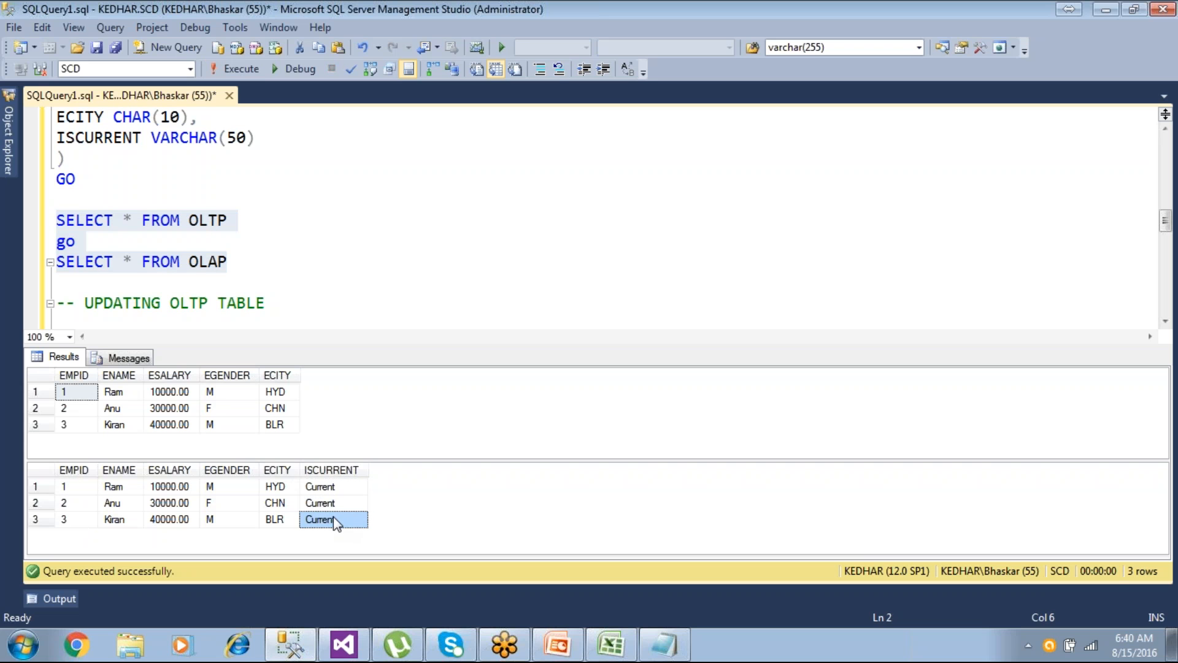
left_click(132, 394)
left_click(216, 392)
- Change the gender value to 'F' in the OLTP update statement for EMPID 1
left_click(238, 315)
scroll(239, 315, "down", 2)
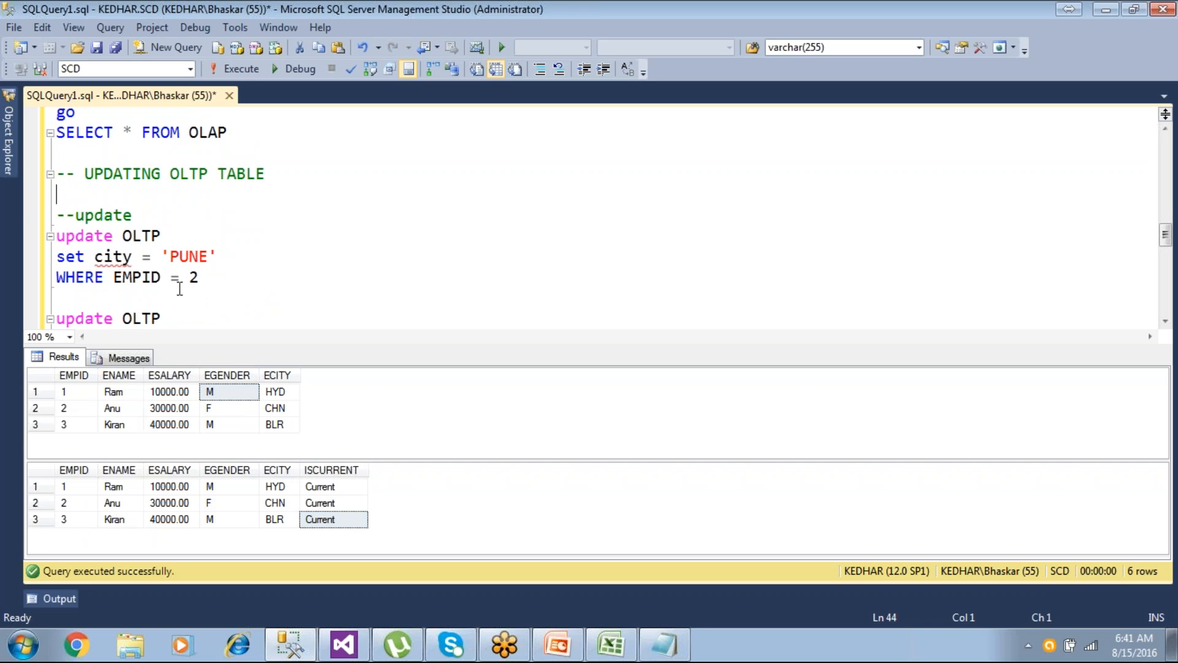
scroll(105, 276, "down", 2)
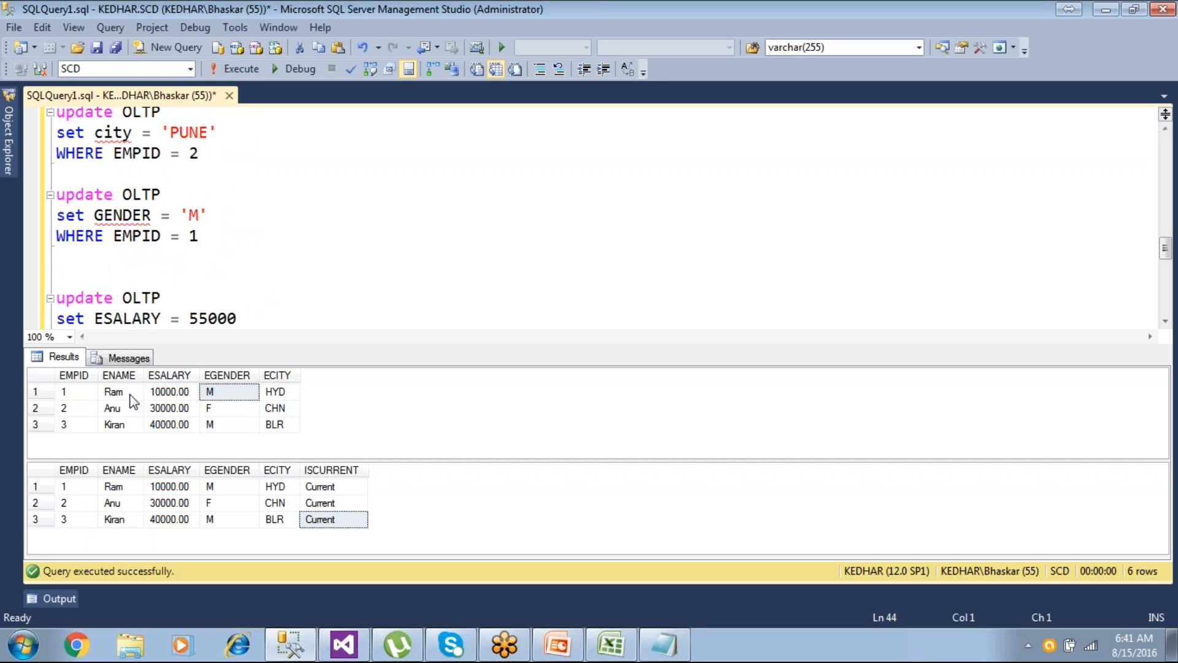
left_click(201, 218)
key("BackSpace")
left_click(203, 251)
type("F")
key("BackSpace")
left_click(189, 215)
type("F")
- Try to run the update statement that sets GENDER to 'F' for EMPID 1 in OLTP
left_click(118, 397)
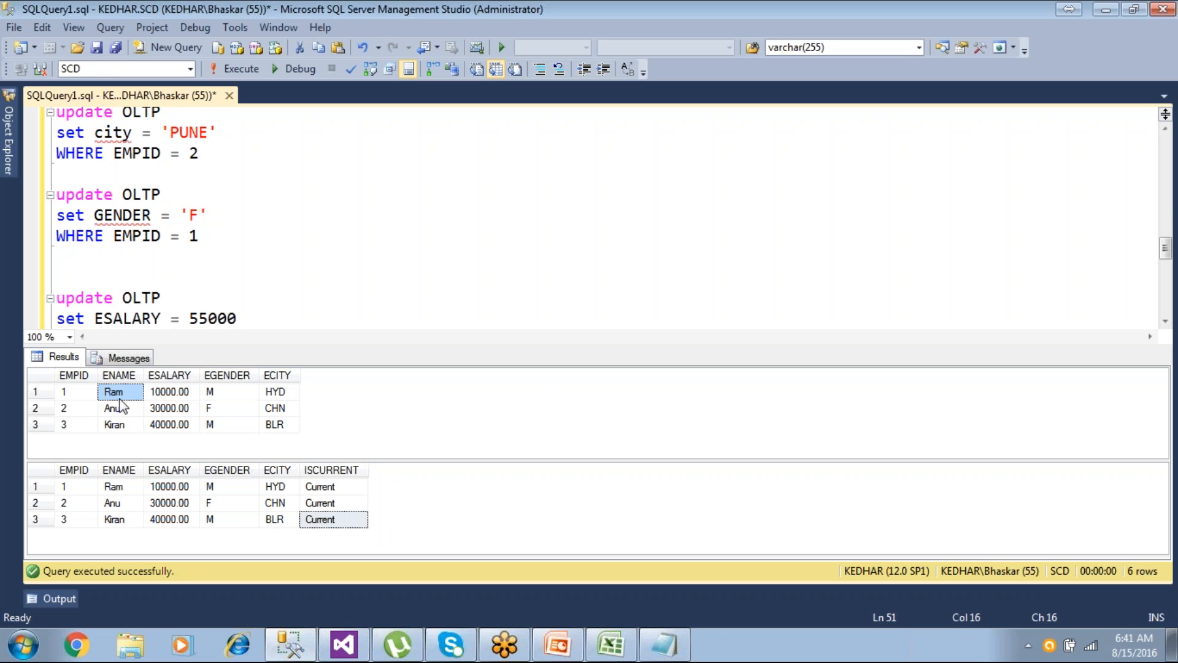
left_click(208, 397)
left_click_drag(205, 242, 55, 196)
left_click(228, 70)
- Correct the column name to EGENDER in the update statement and execute it for EMPID 1
left_click(198, 236)
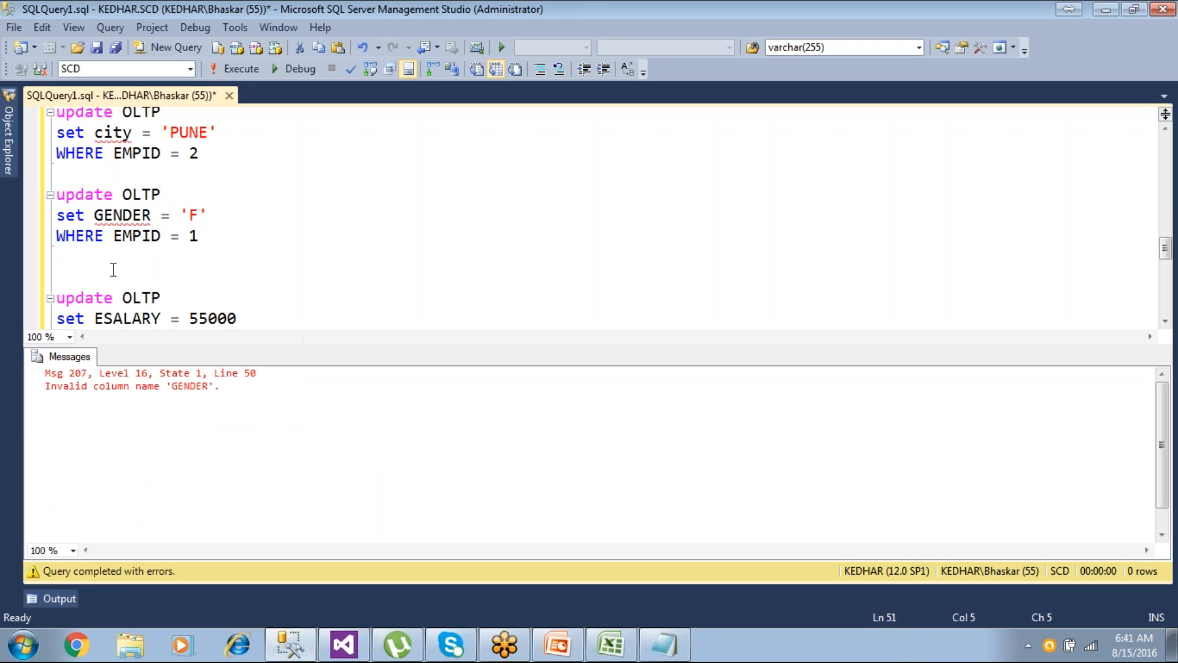
type("E")
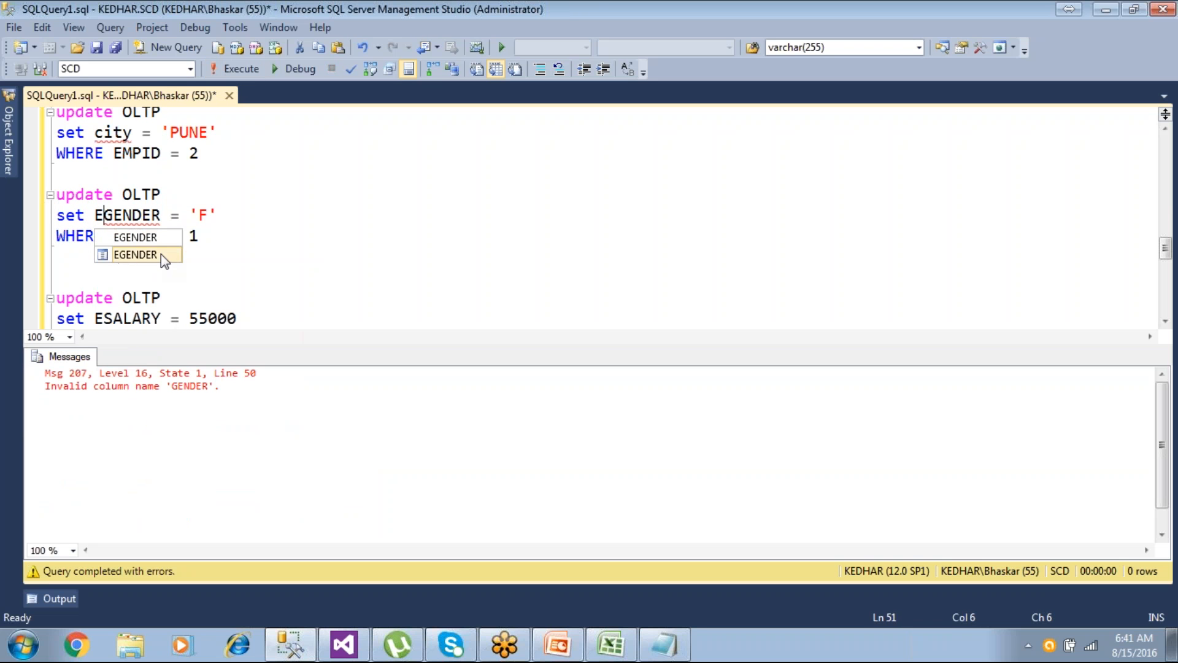
left_click(161, 253)
left_click_drag(212, 246, 52, 197)
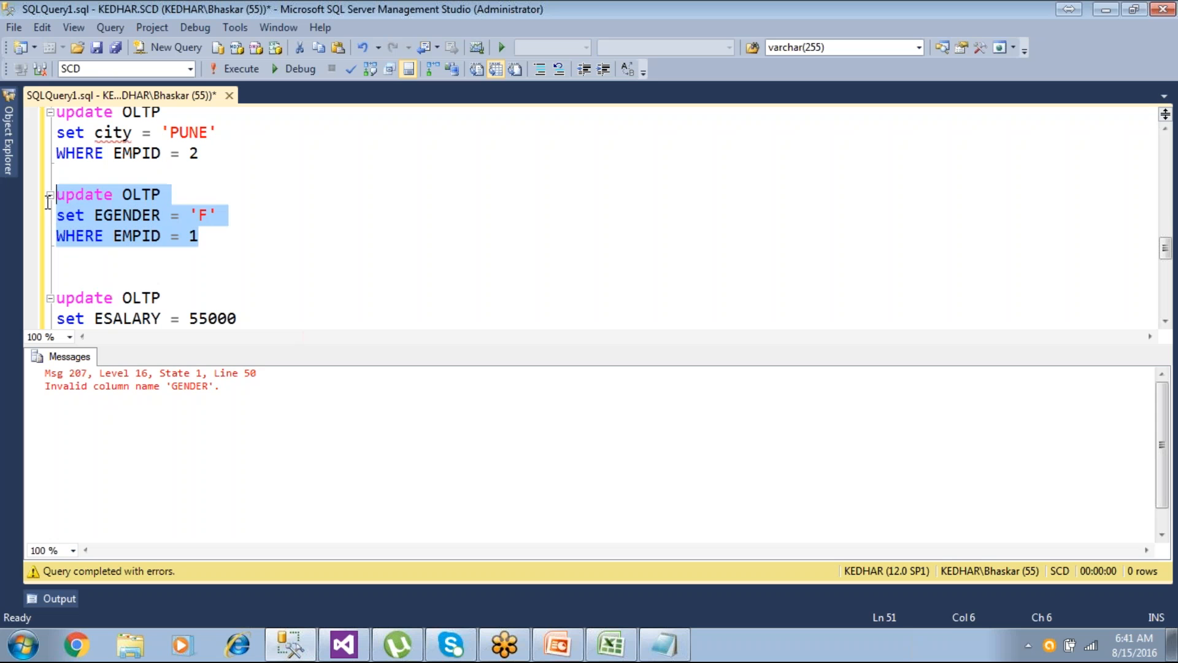
left_click(241, 69)
- Query the OLTP and OLAP tables again and compare the EGENDER value of EMPID 1 in both
scroll(249, 223, "up", 2)
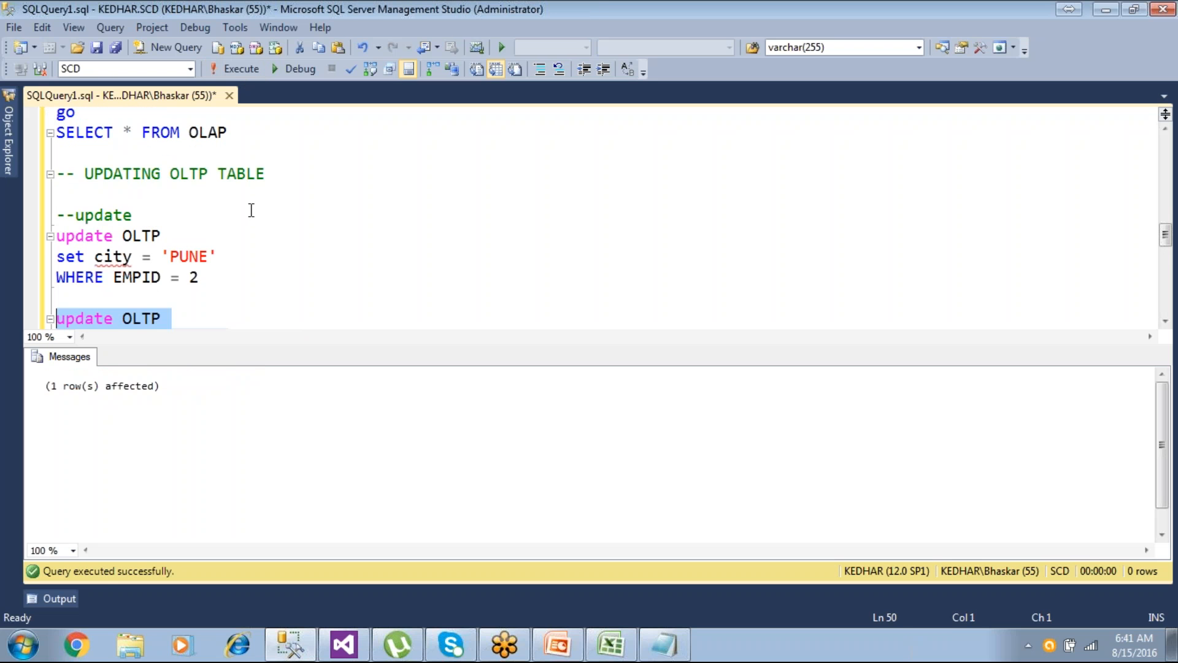
scroll(251, 210, "up", 1)
left_click_drag(239, 194, 50, 150)
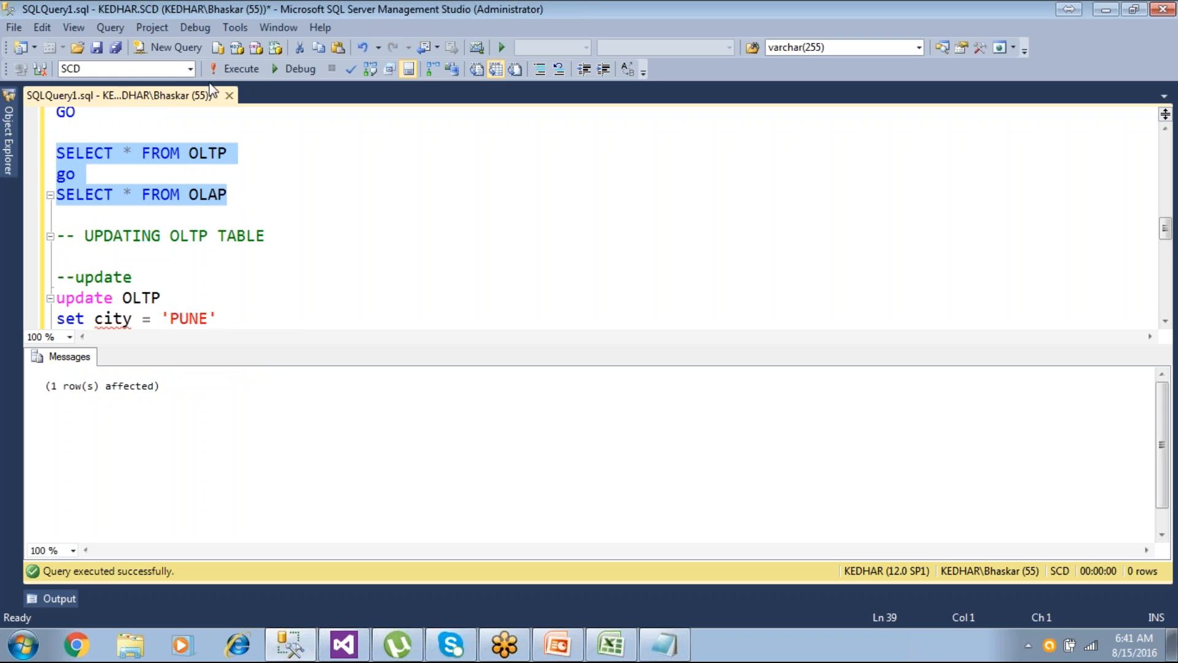
left_click(232, 68)
left_click(219, 488)
left_click(220, 394)
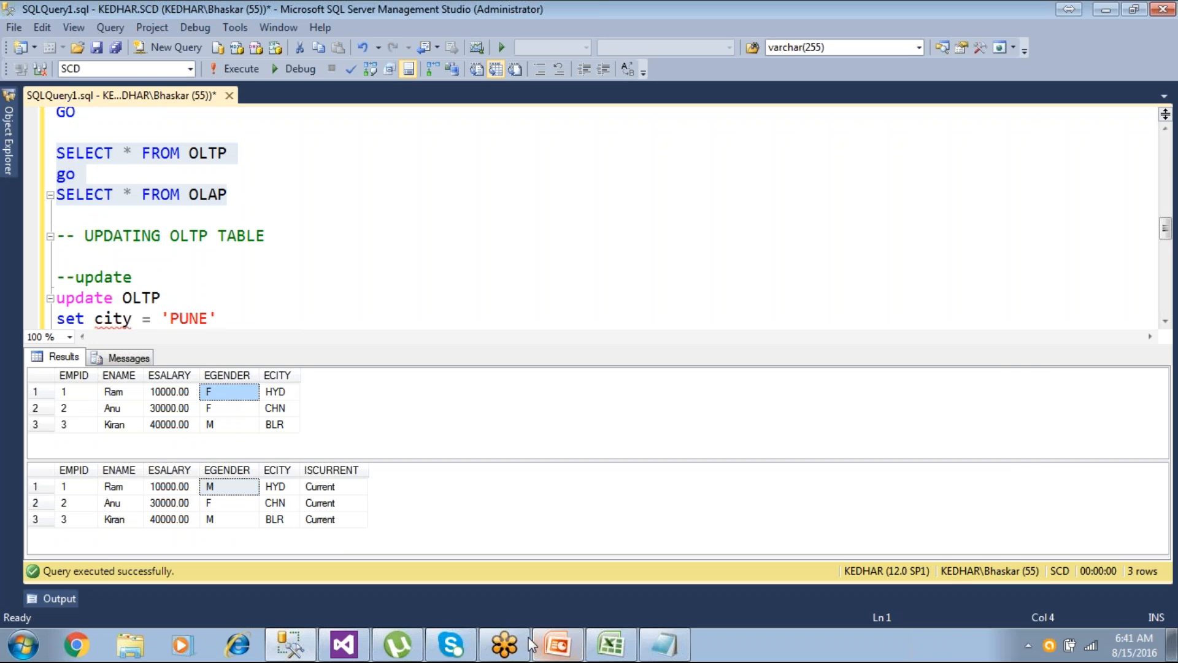
- Switch to Visual Studio, rerun the Demo15_SCD package and examine the Slowly Changing Dimension entry in its progress log
left_click(339, 643)
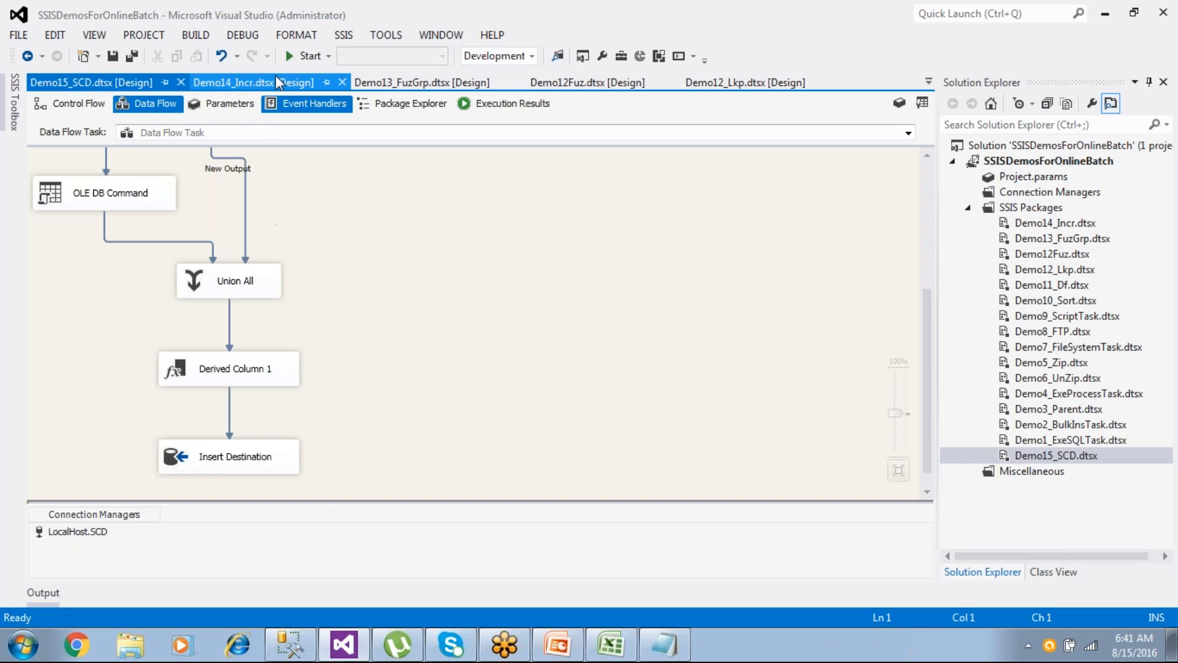
left_click(297, 56)
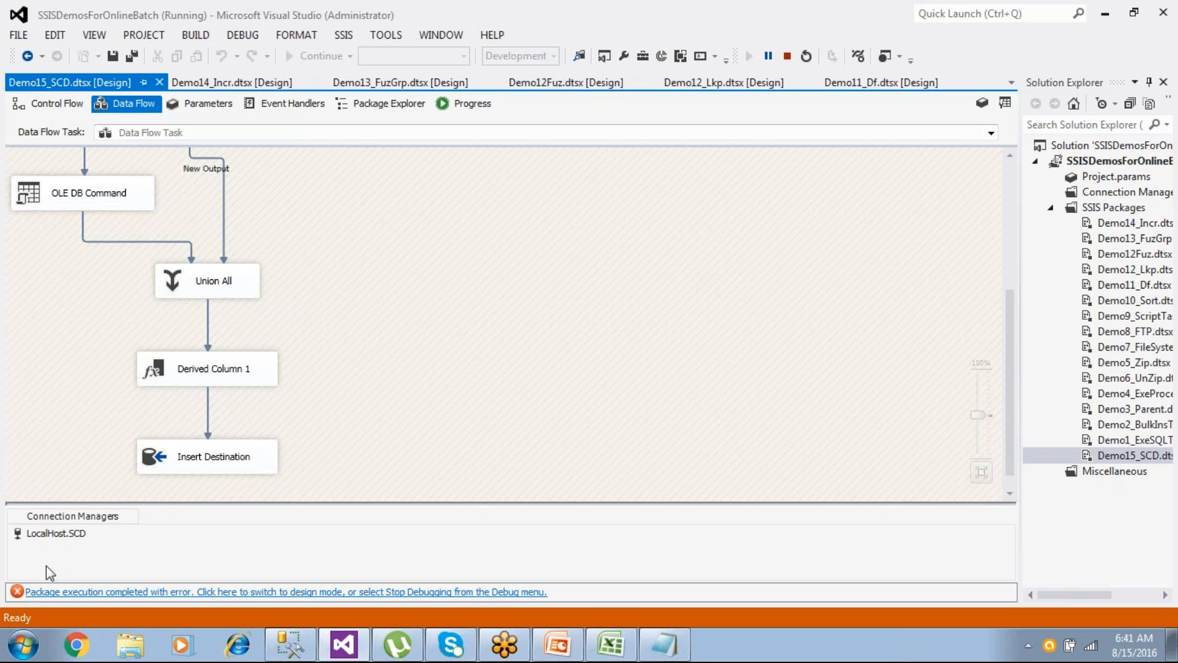
scroll(331, 370, "up", 5)
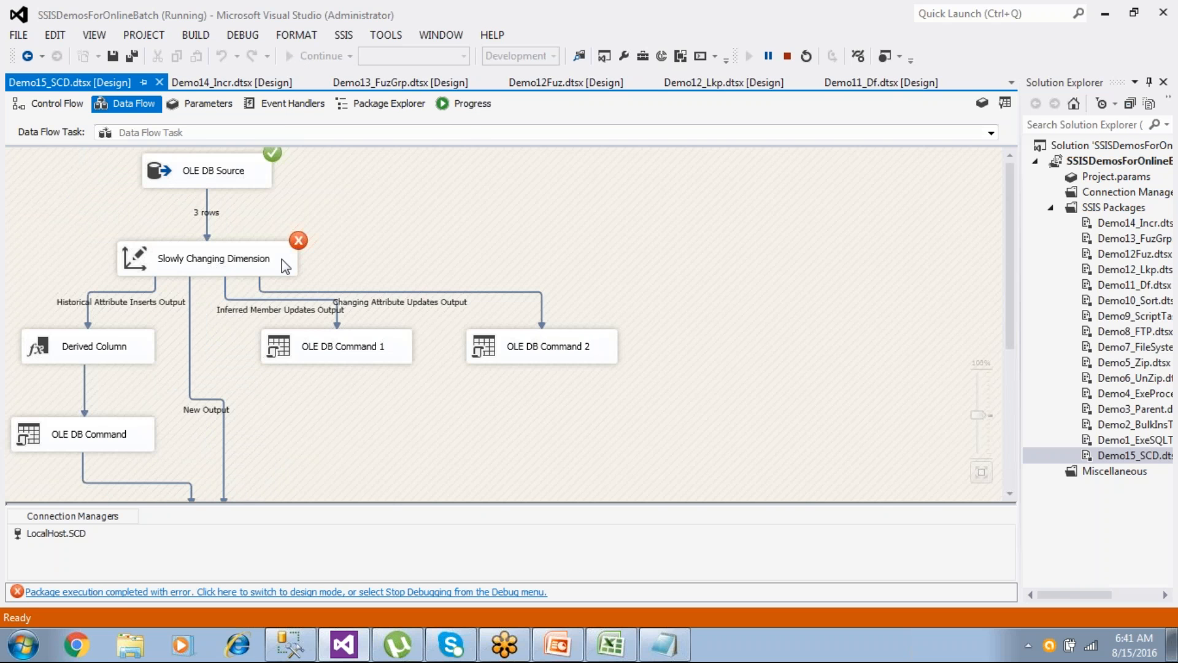
left_click(463, 106)
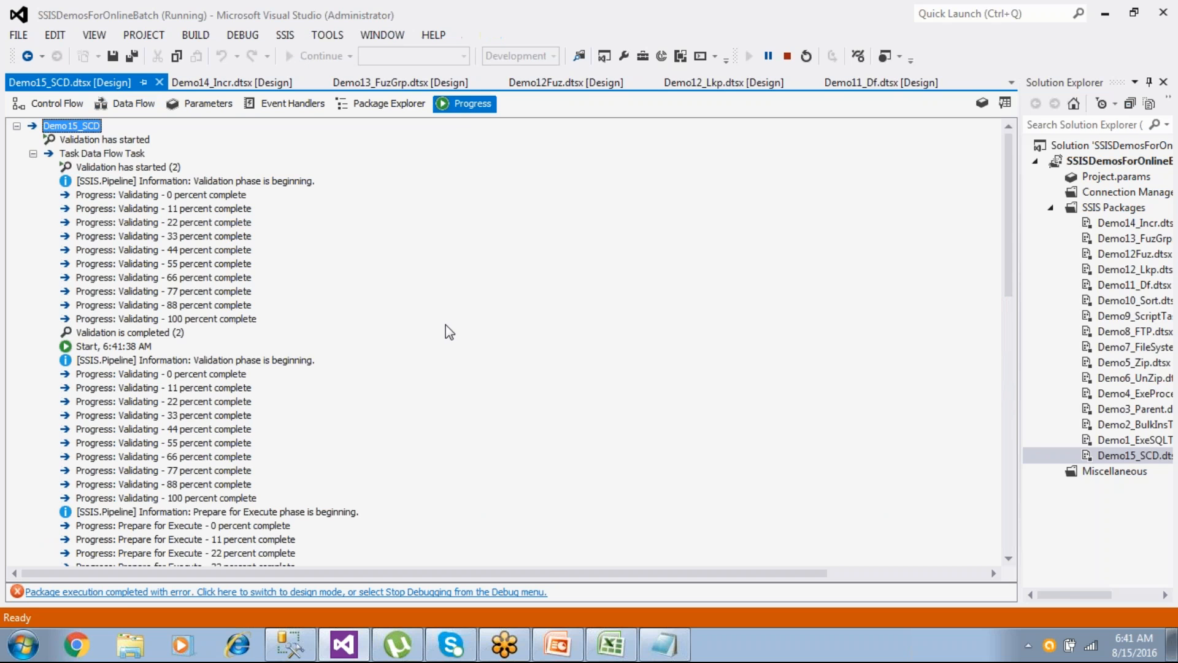
scroll(445, 325, "down", 10)
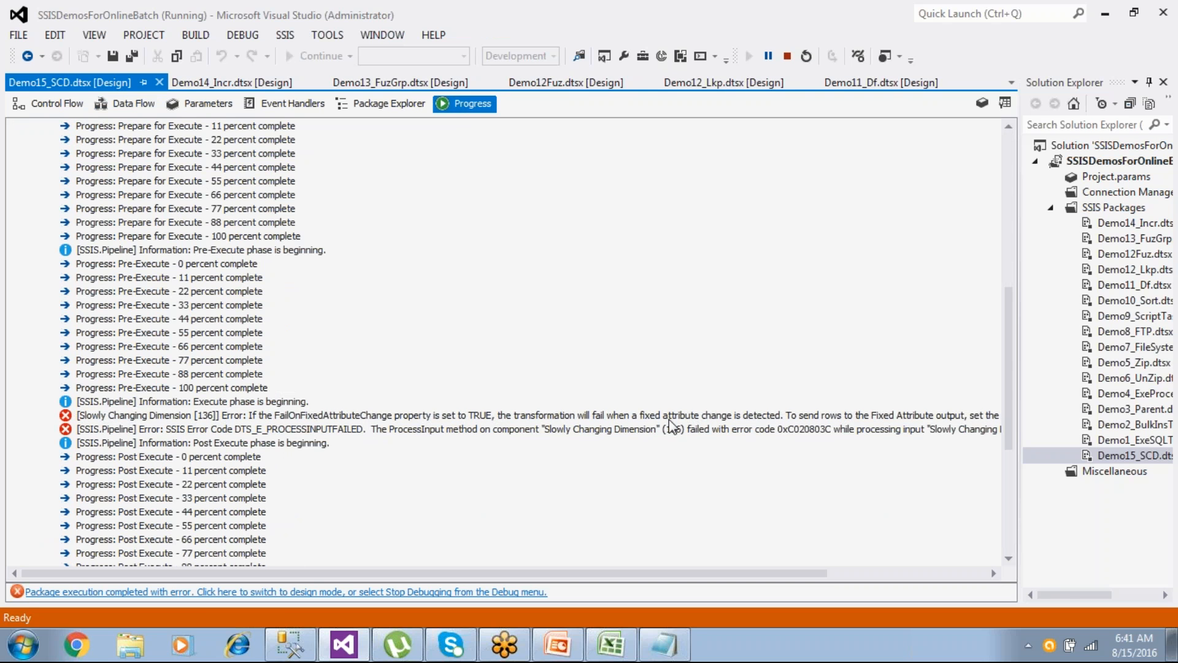
left_click(775, 418)
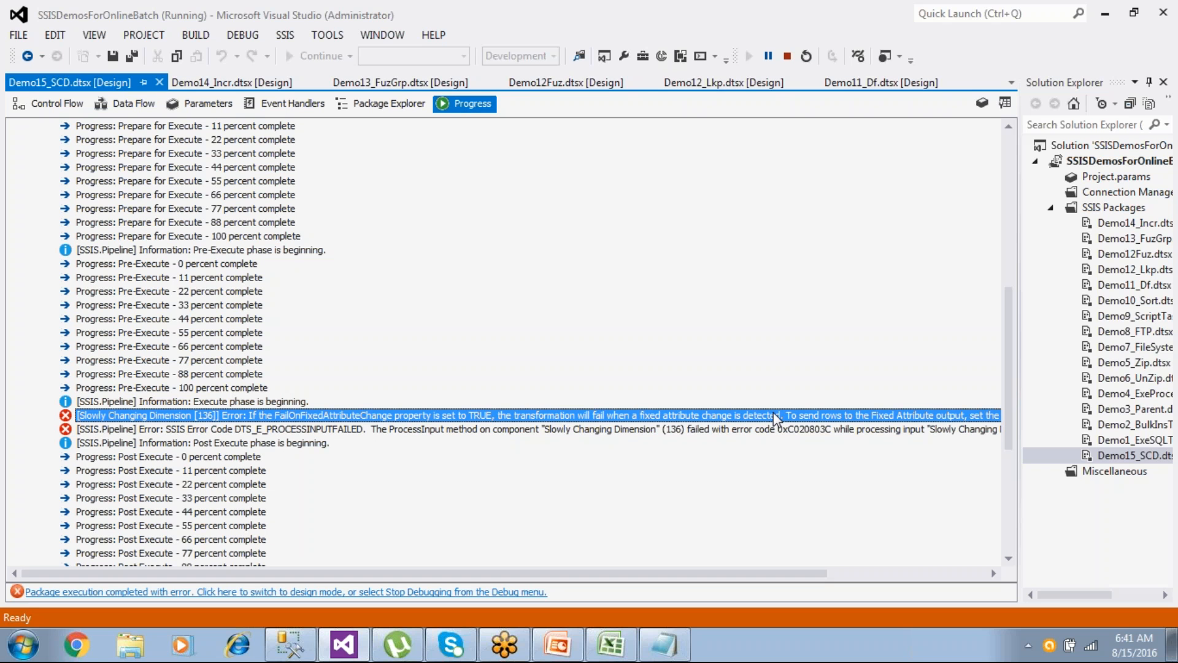
- Switch to SQL Server Management Studio and run the update statement with EGENDER set back to 'M' for EMPID 1 in OLTP
key("alt+Tab")
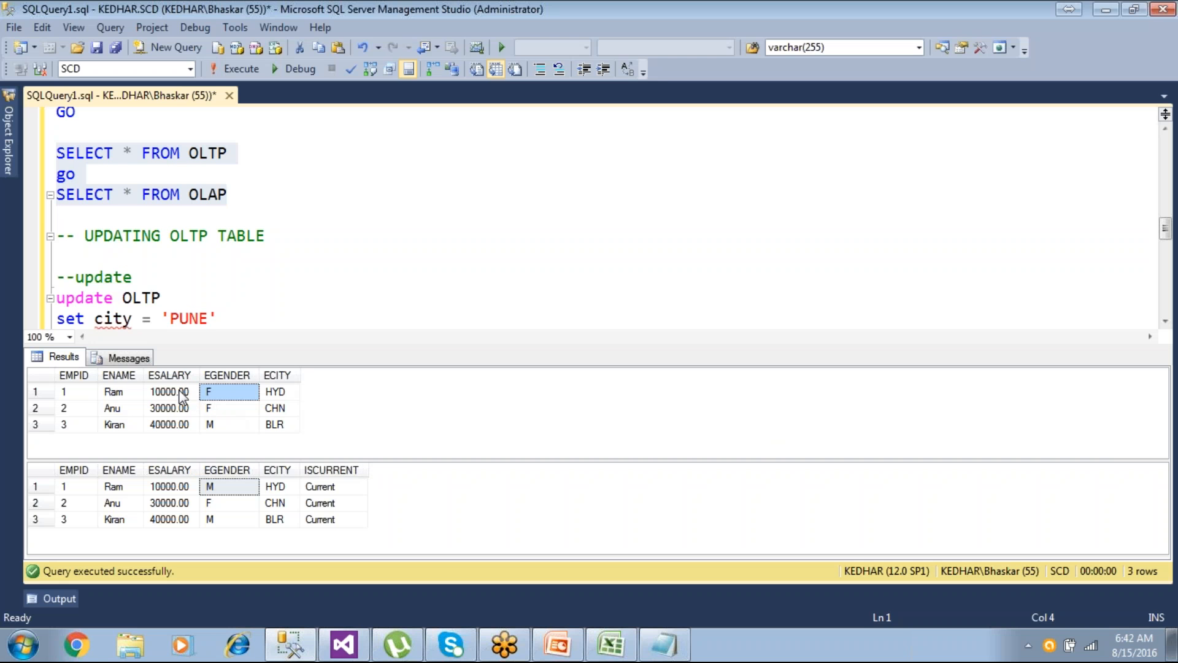
left_click(132, 376)
left_click(225, 394)
left_click(161, 298)
scroll(161, 298, "down", 2)
left_click(211, 279)
key("BackSpace")
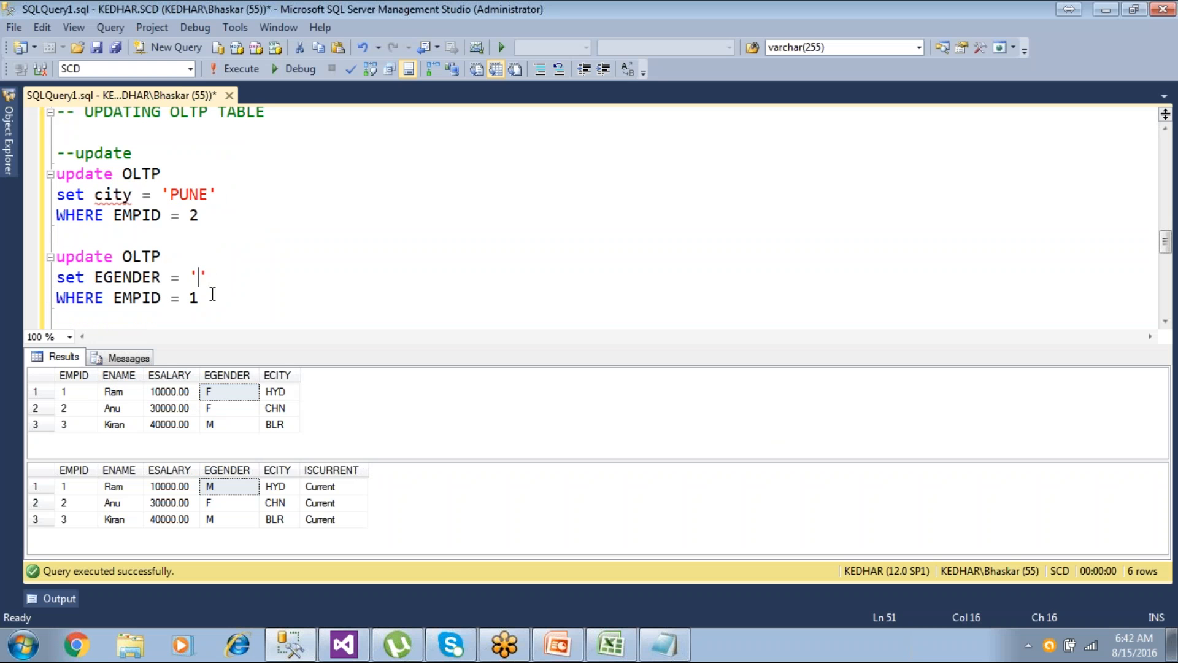
type("M")
left_click_drag(319, 297, 31, 261)
left_click(238, 67)
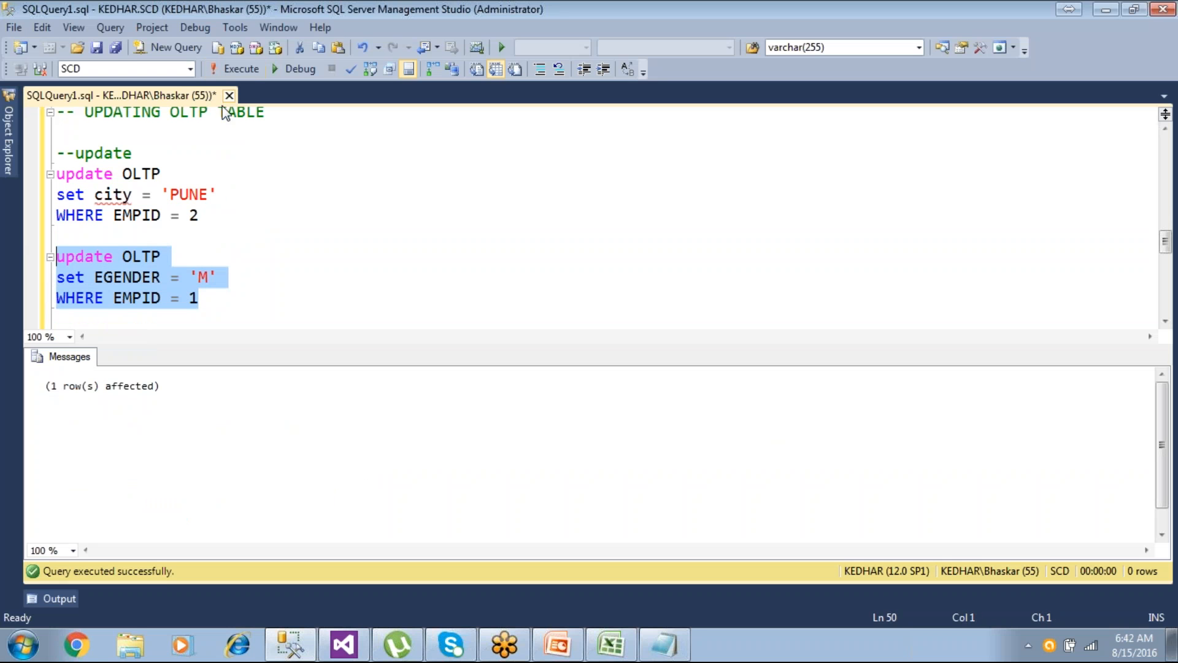
- Query the OLTP and OLAP tables together to check the restored EGENDER value of EMPID 1
scroll(273, 313, "up", 3)
left_click(253, 263)
left_click_drag(253, 263, 17, 223)
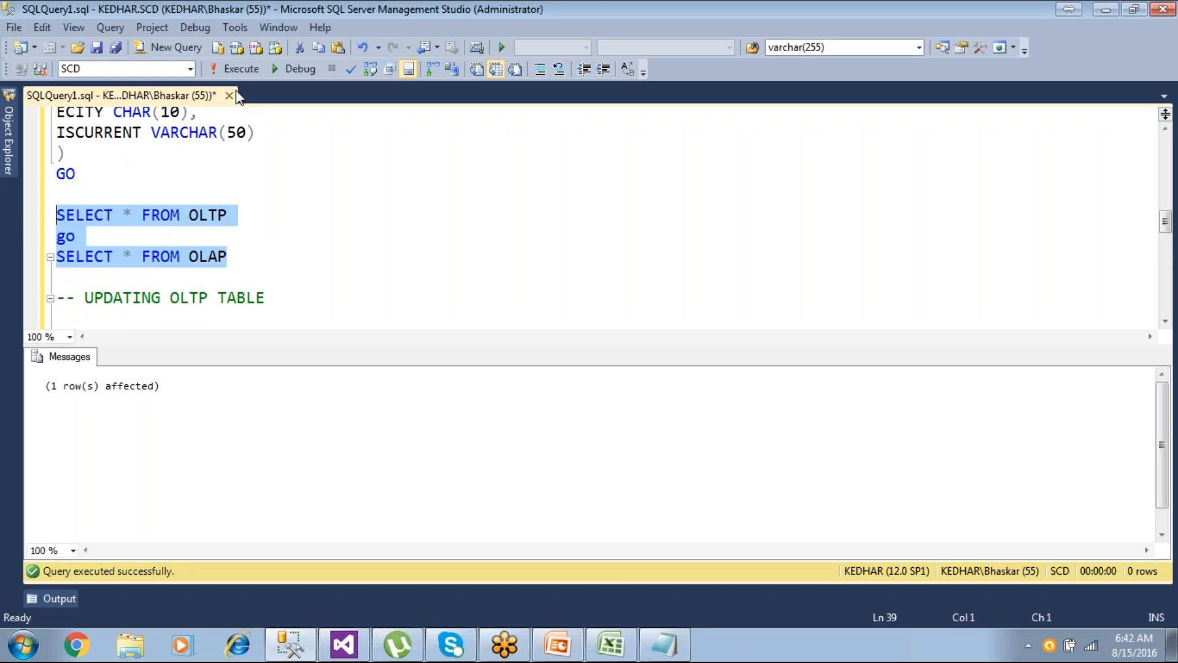
left_click(242, 71)
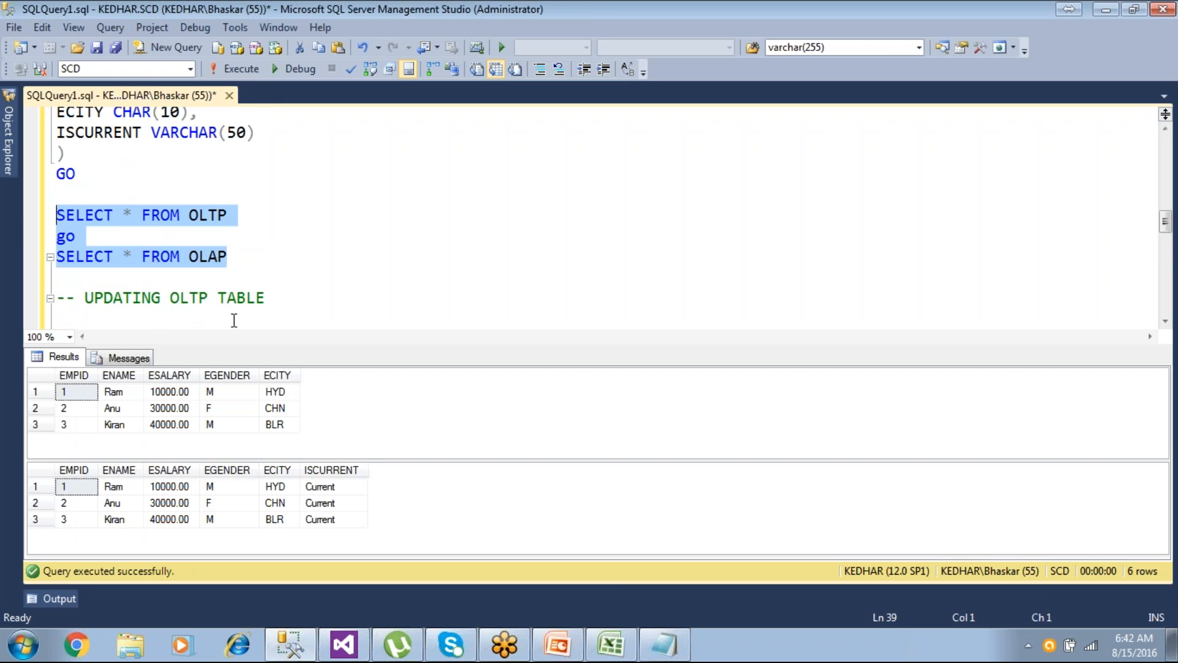
- Switch to Visual Studio, end the previous debugging run, rerun the Demo15_SCD package from its data flow and return to design mode
left_click(343, 644)
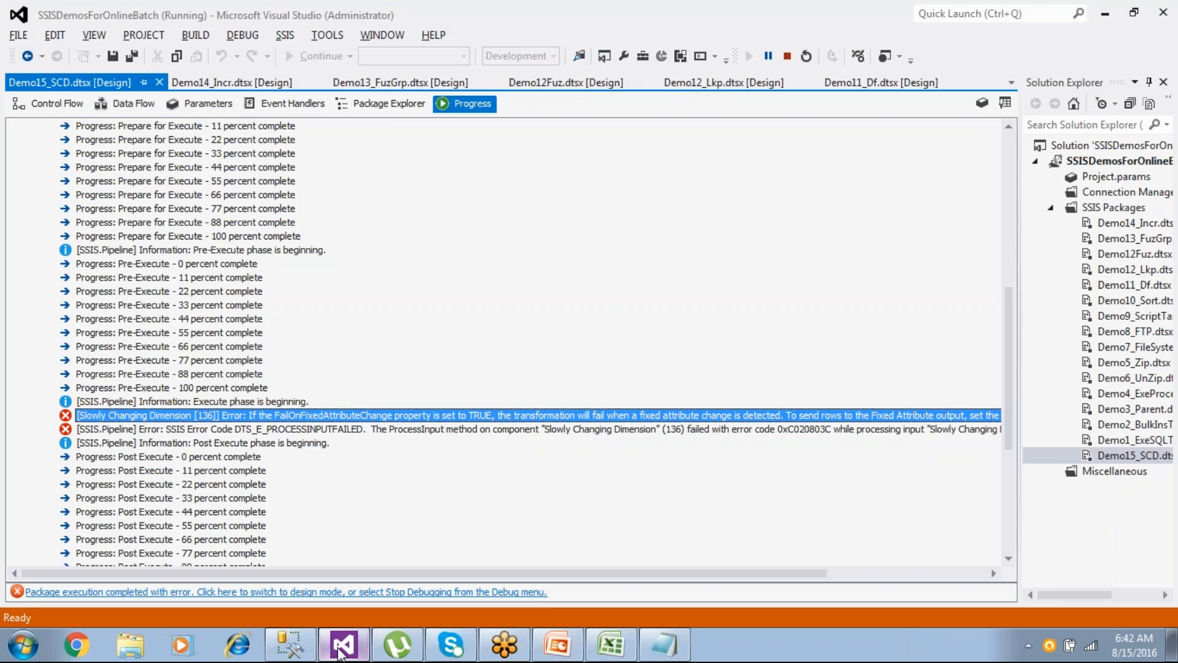
left_click(62, 106)
left_click(126, 103)
left_click(295, 591)
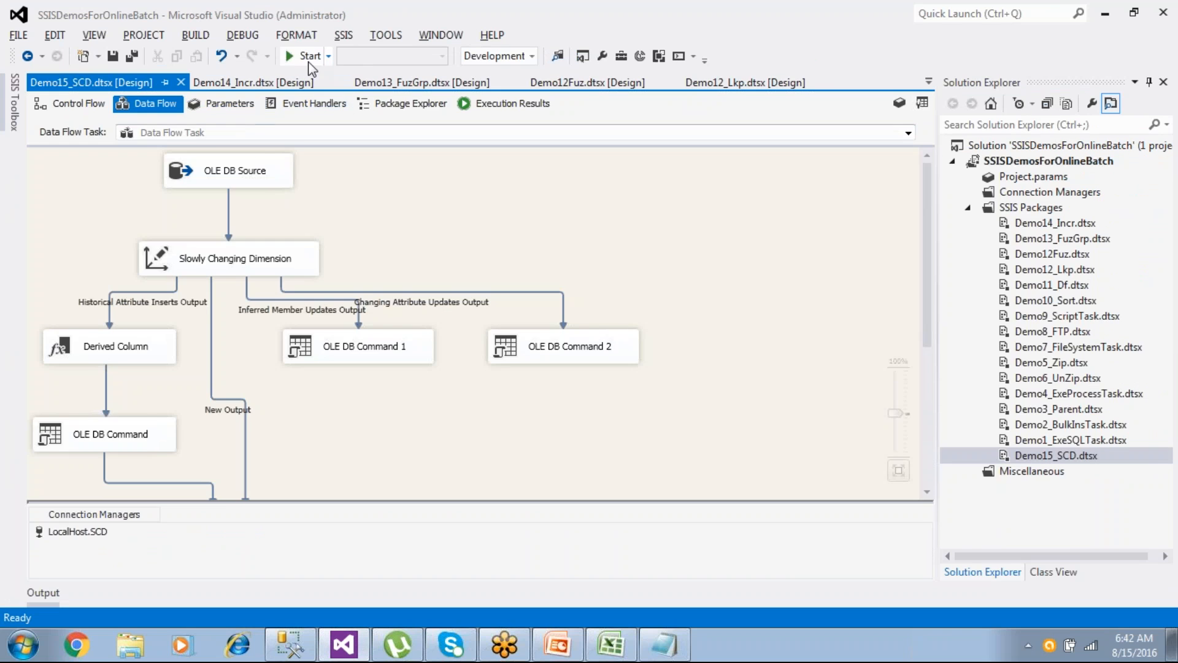
key("F5")
scroll(314, 422, "down", 5)
scroll(314, 429, "down", 3)
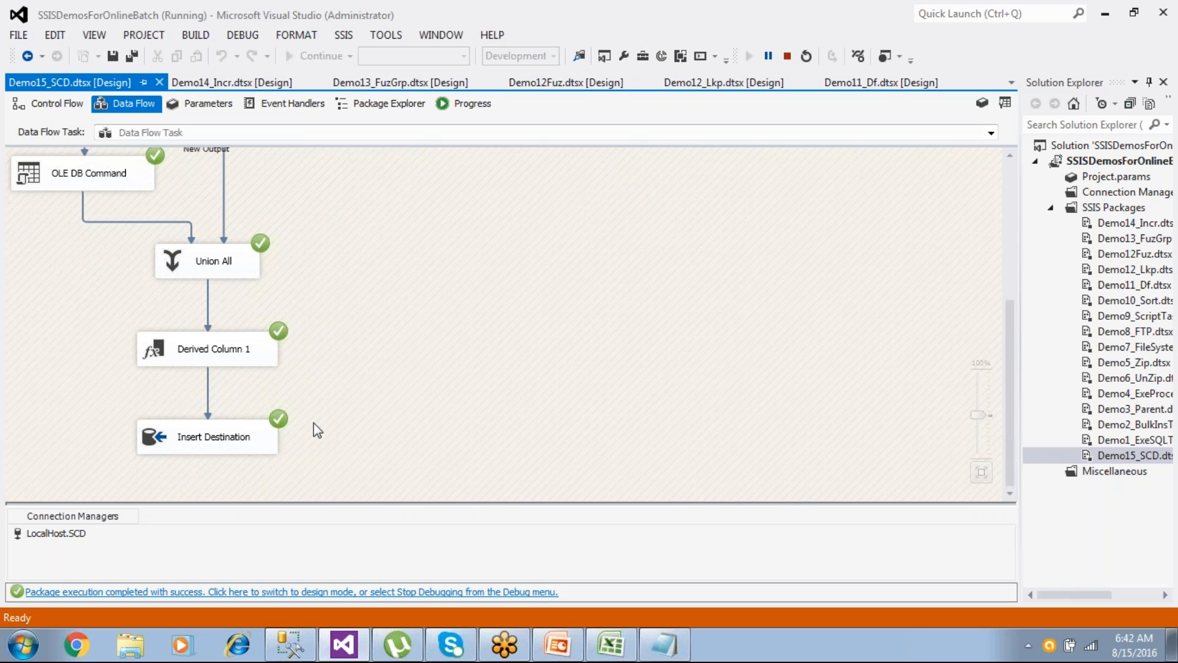
left_click(368, 591)
- Switch to SQL Server Management Studio, query the OLTP and OLAP tables again and inspect the ECITY values
left_click(290, 644)
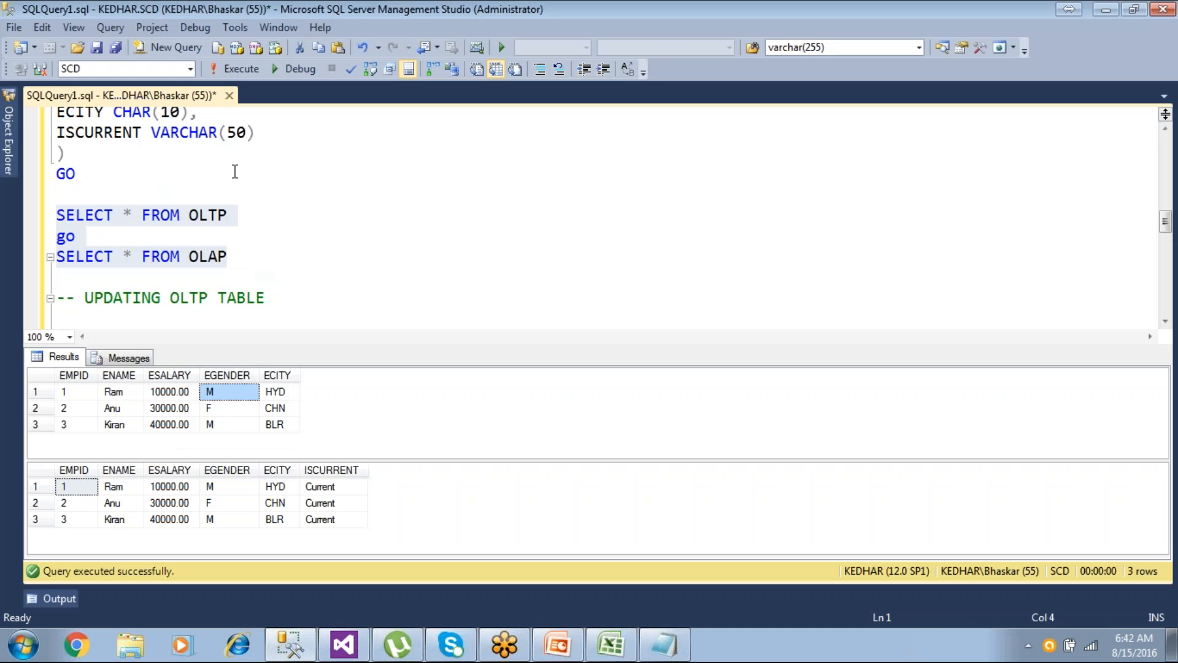
left_click(237, 70)
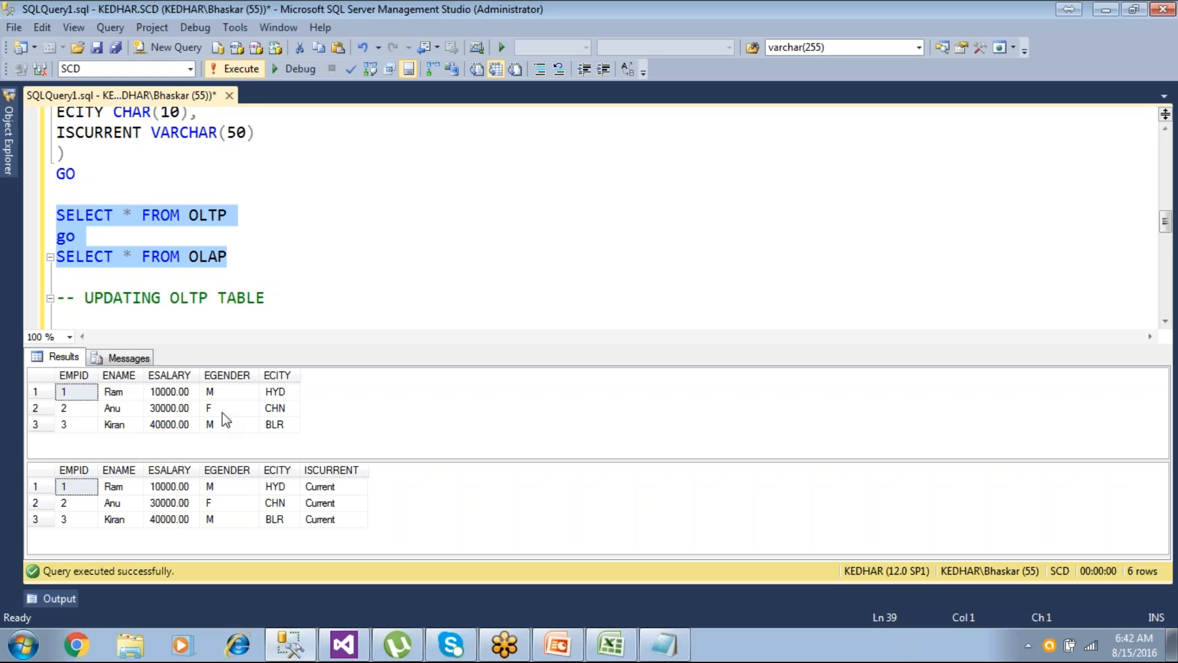
left_click(287, 397)
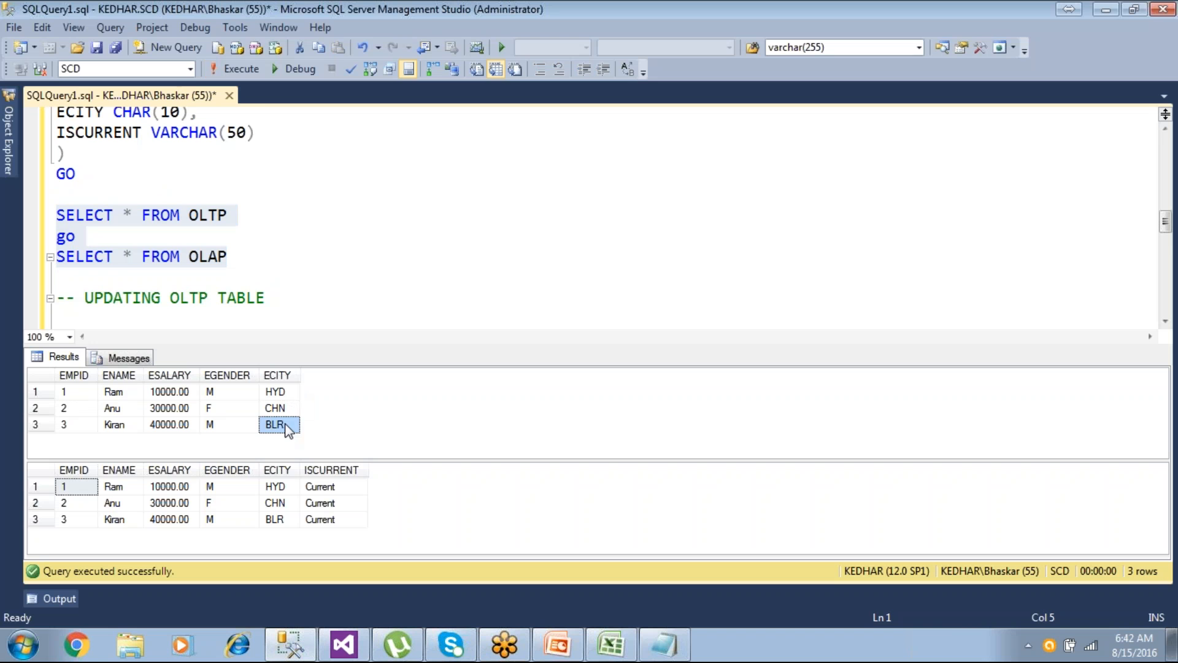
- Set the EMPID condition of the 'PUNE' city update statement to 1
left_click(260, 288)
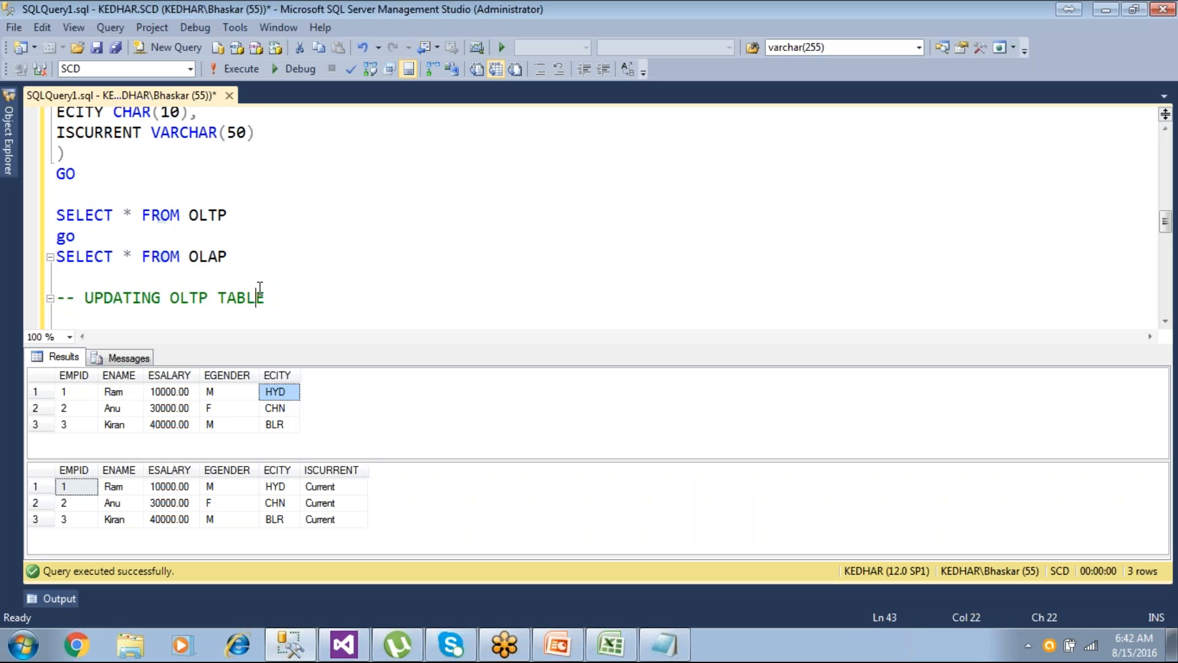
scroll(285, 279, "down", 1)
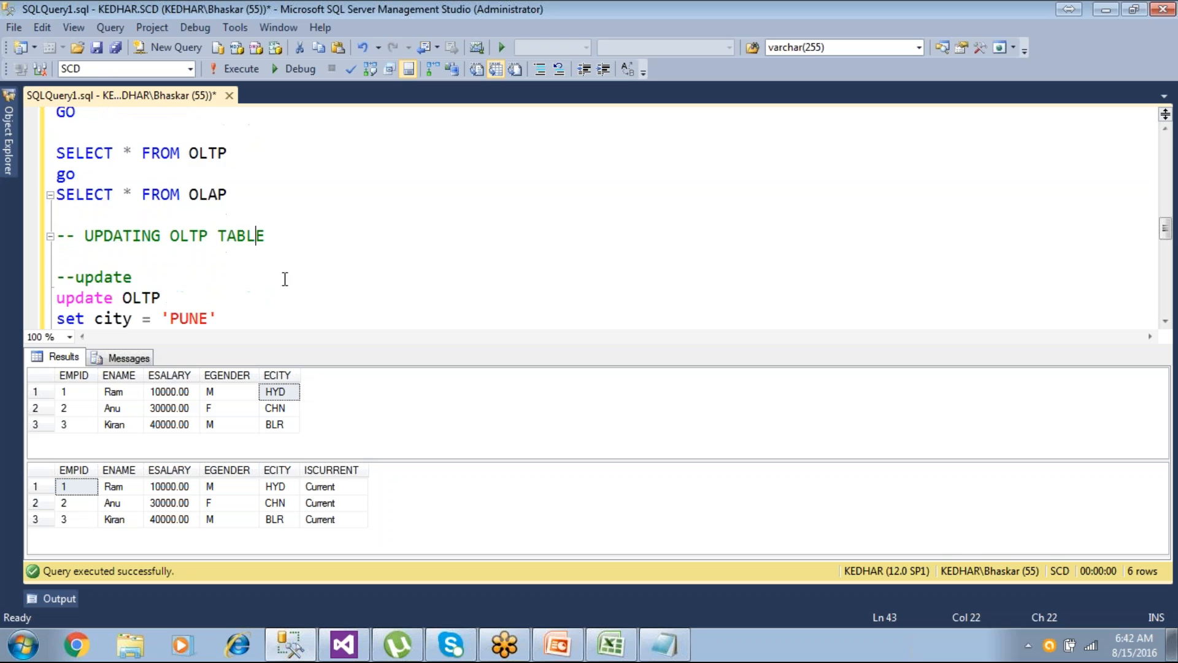
scroll(285, 278, "down", 1)
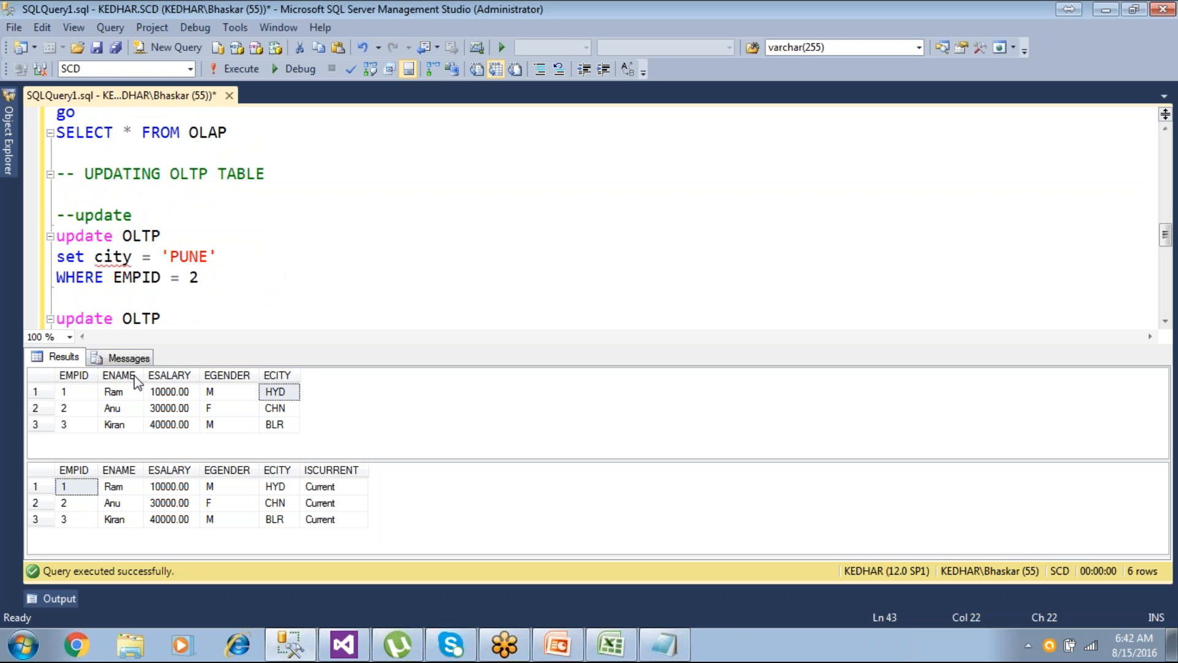
left_click(202, 277)
key("BackSpace")
type("1")
- Correct the column name to ECITY in the 'PUNE' update statement and execute it for EMPID 1
double_click(187, 258)
left_click(90, 256)
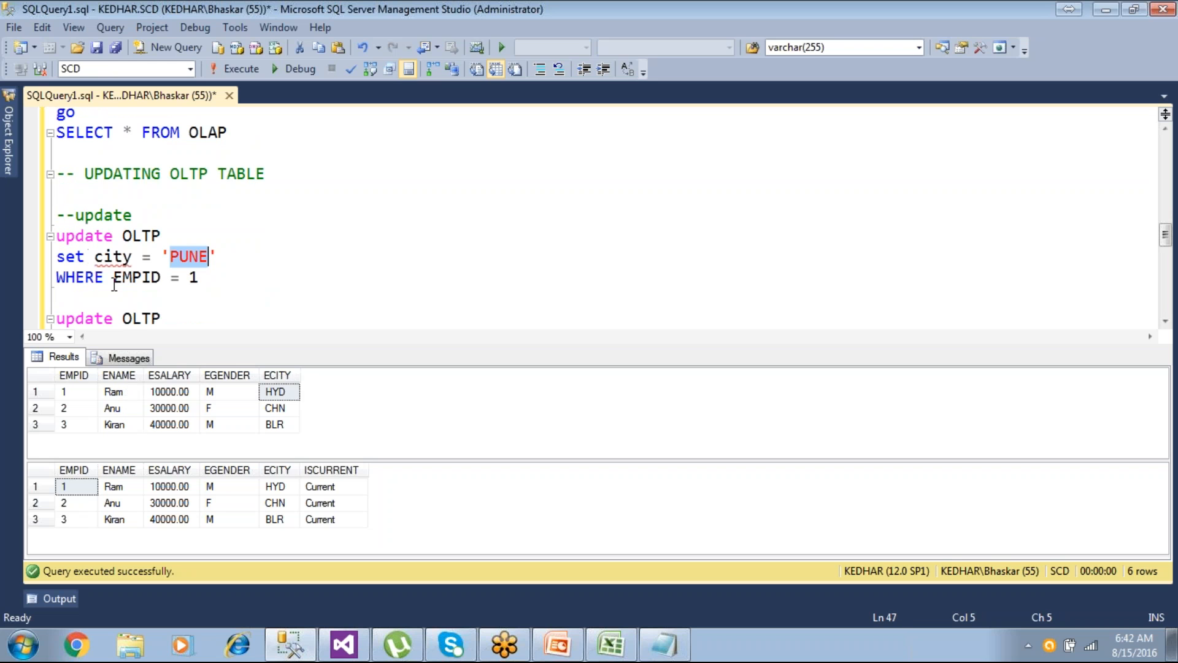
type("e")
key("Down")
key("Tab")
left_click_drag(211, 287, 56, 237)
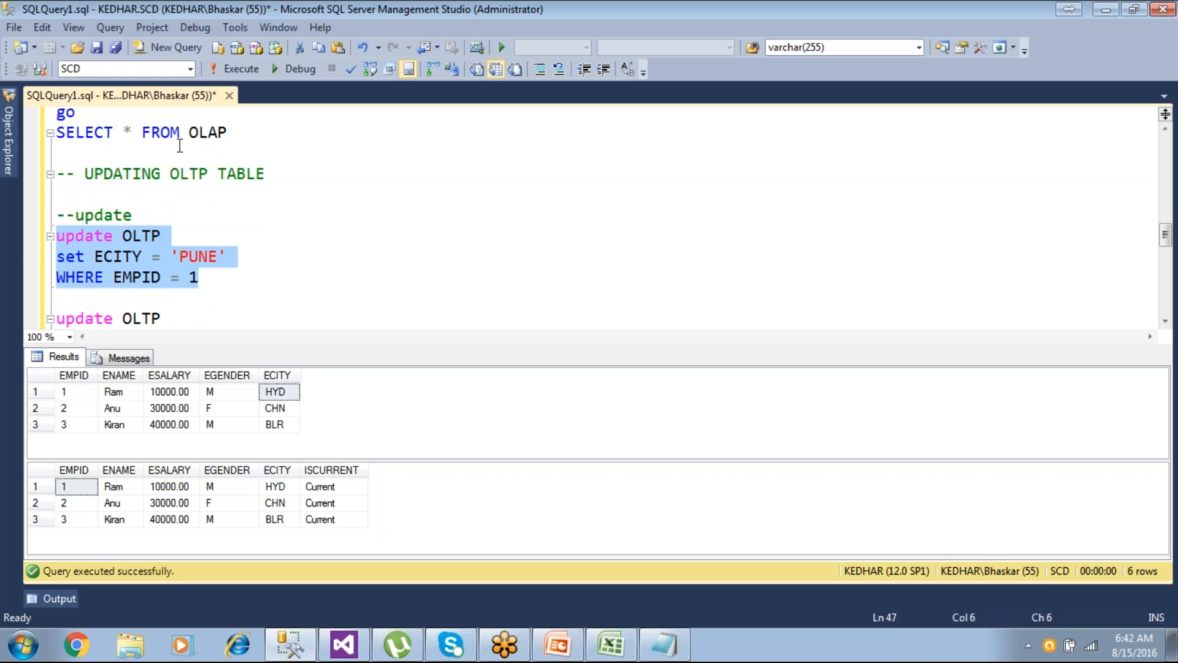
left_click(232, 70)
- Query the OLTP and OLAP tables and compare the ECITY value of EMPID 1 in both
scroll(242, 199, "up", 1)
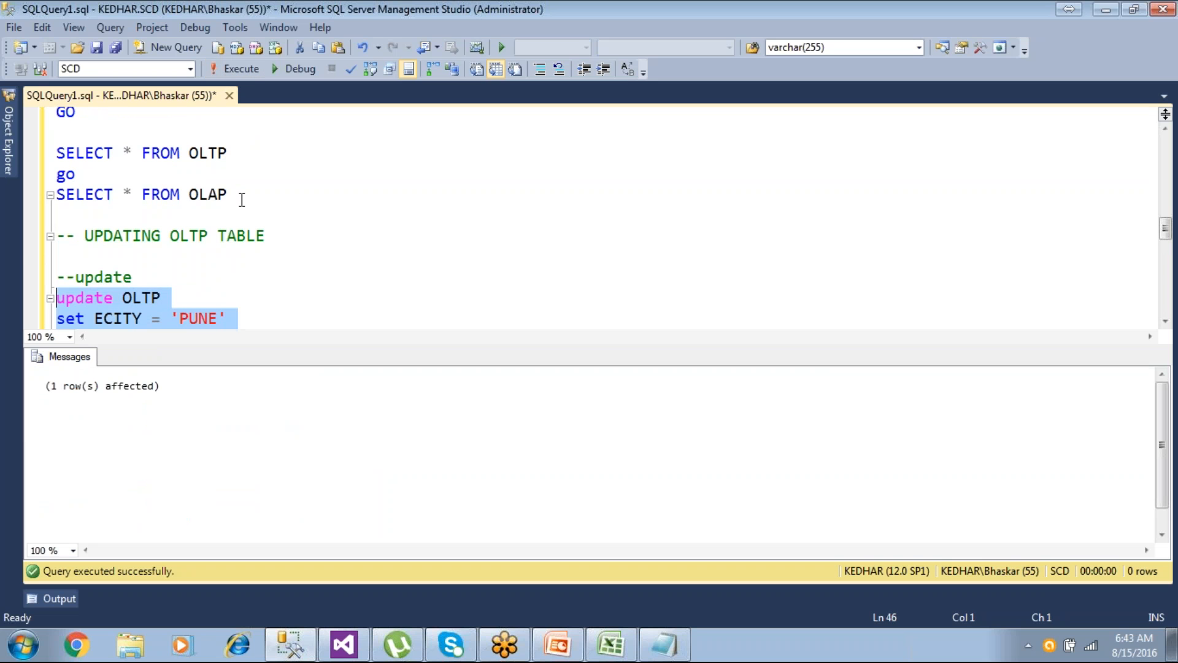
left_click_drag(244, 193, 33, 148)
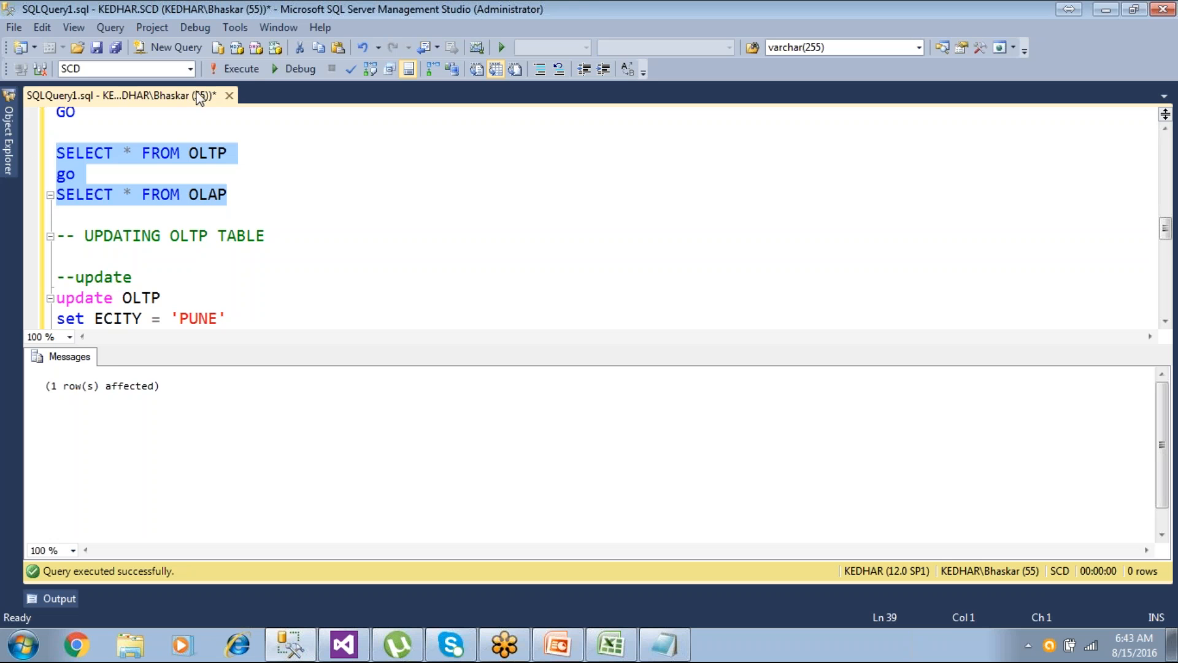
left_click(228, 69)
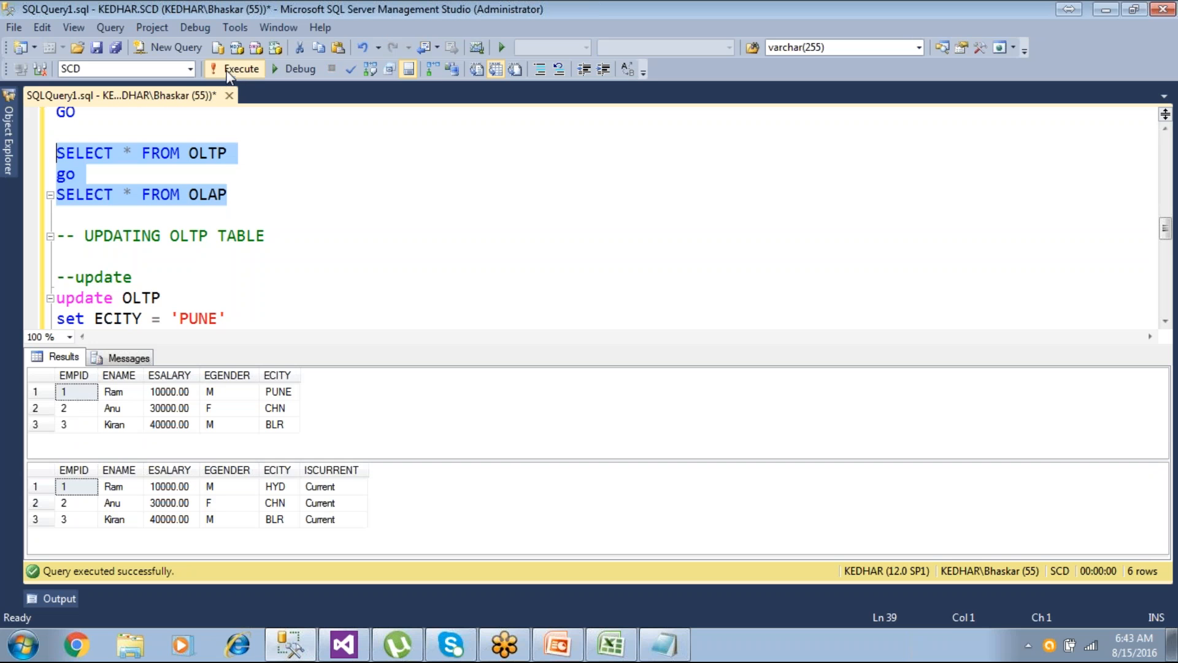
left_click(279, 393)
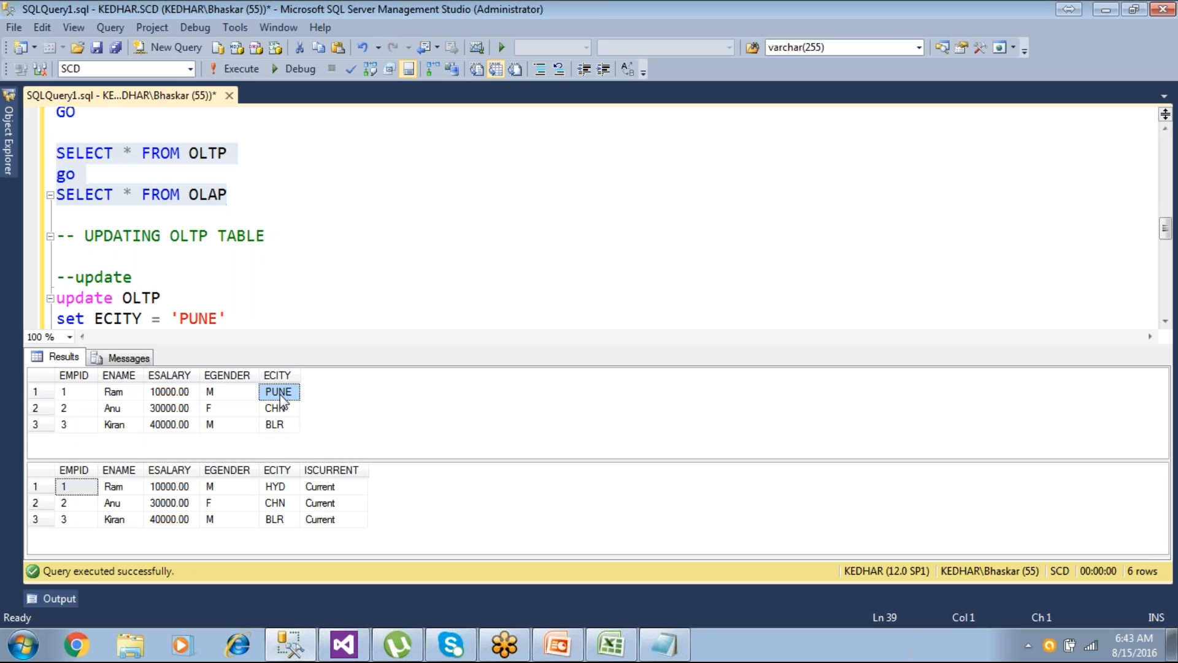
left_click(270, 490)
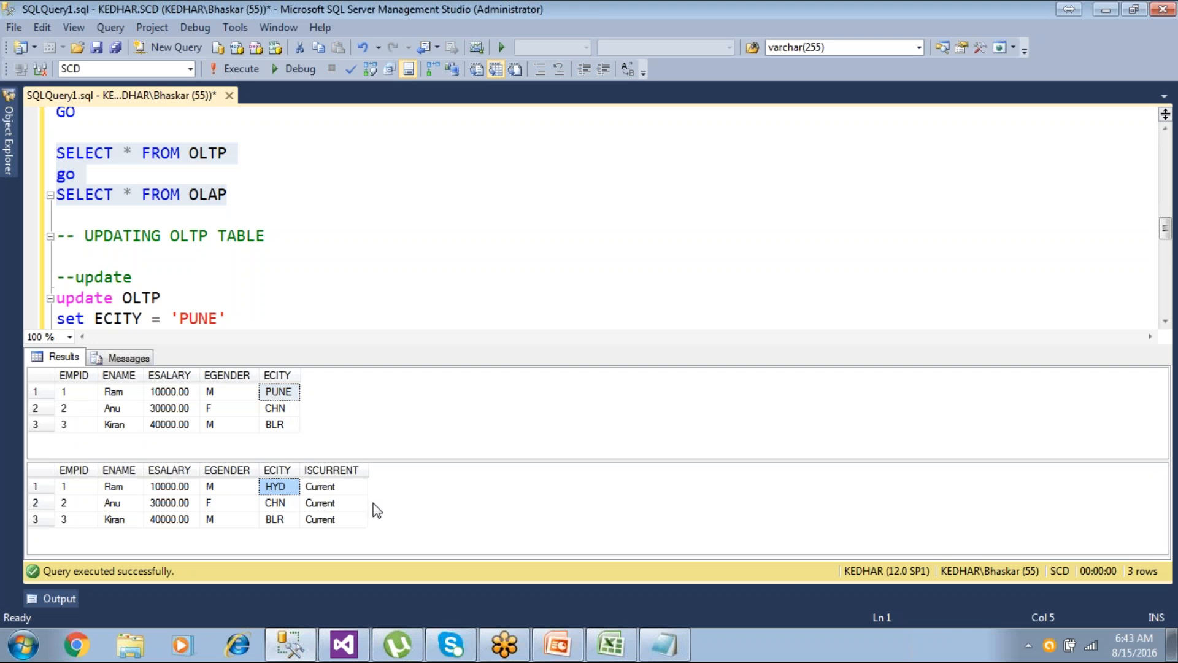
- Switch to Visual Studio, rerun the Demo15_SCD package, examine the Slowly Changing Dimension outputs and return to design mode
mouse_move(572, 653)
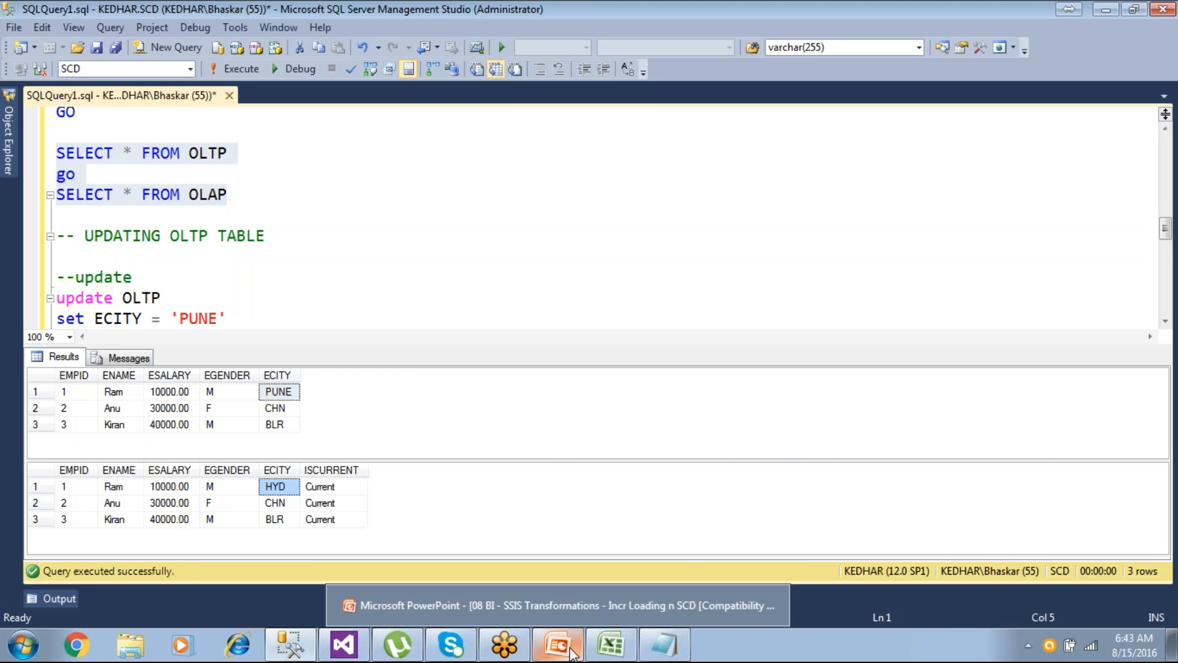
left_click(343, 644)
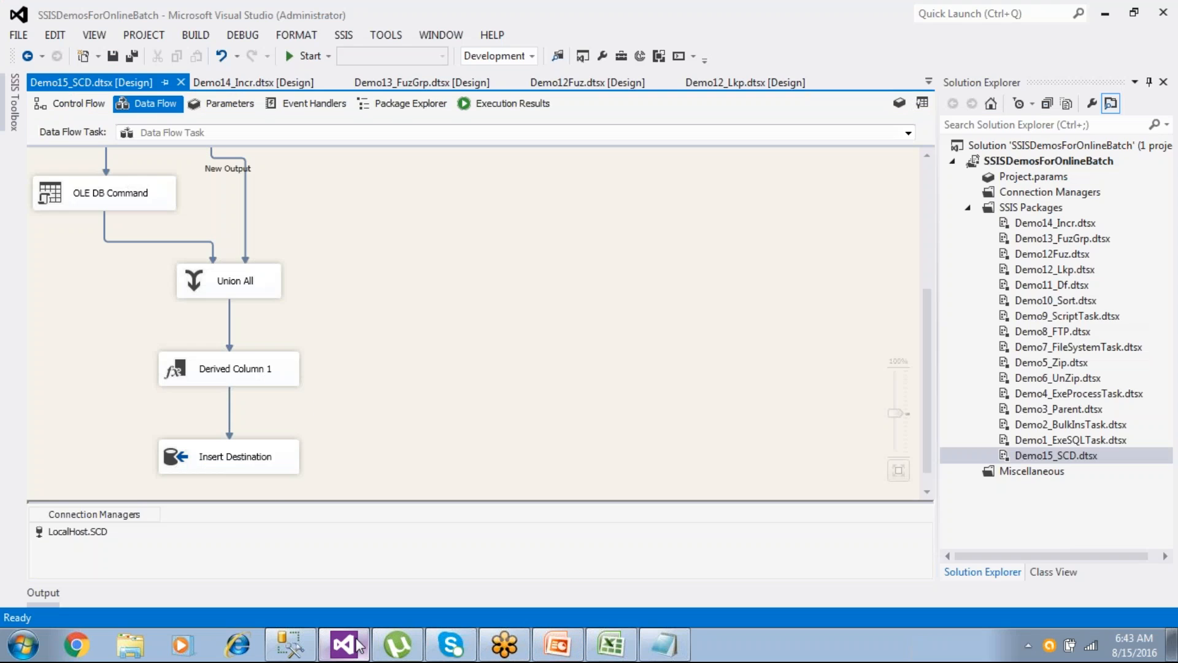
left_click(306, 57)
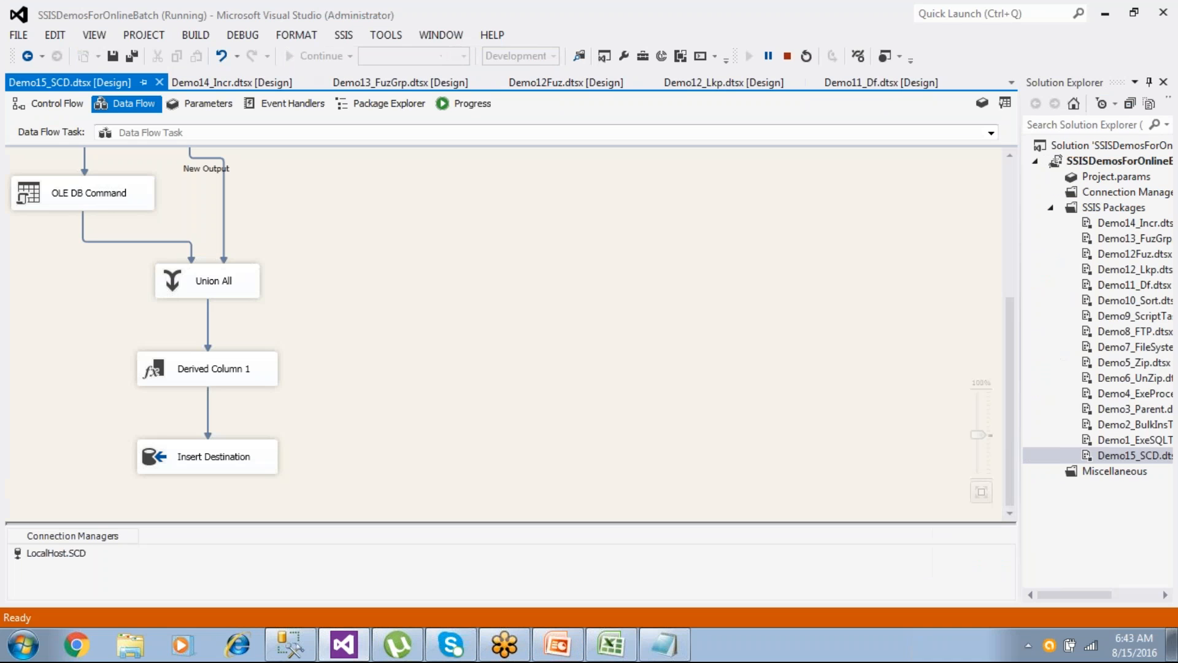
scroll(413, 432, "up", 3)
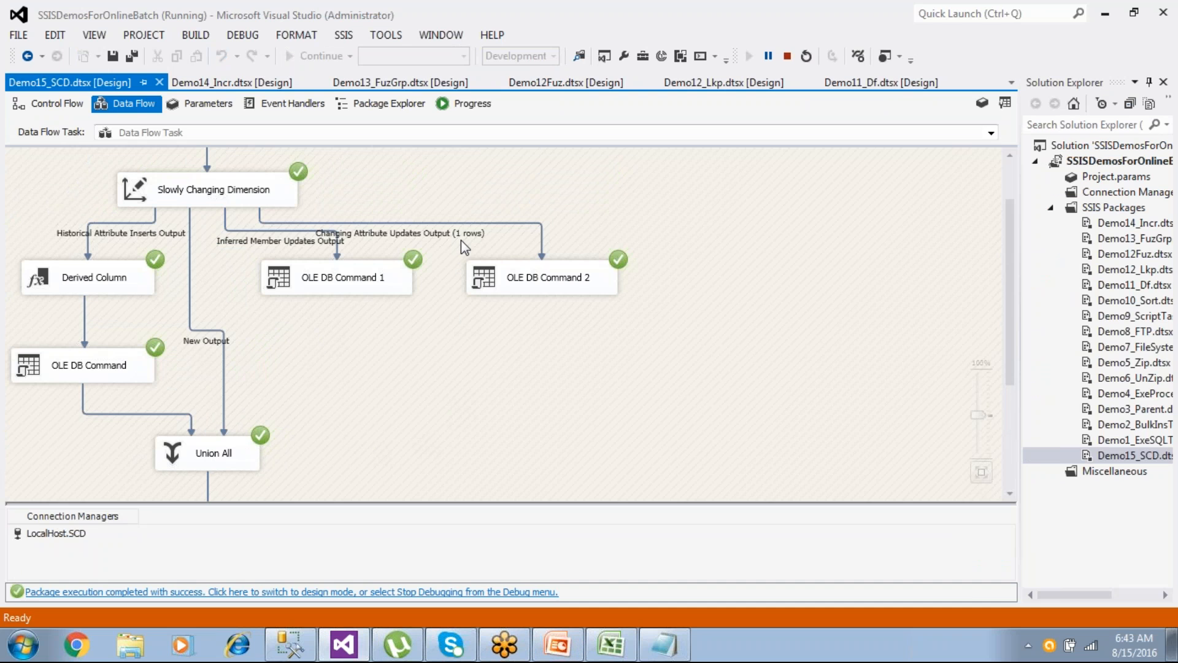
left_click(432, 592)
- Switch to SQL Server Management Studio, requery both tables and check ECITY and ISCURRENT for EMPID 1 in OLAP
key("alt+Tab")
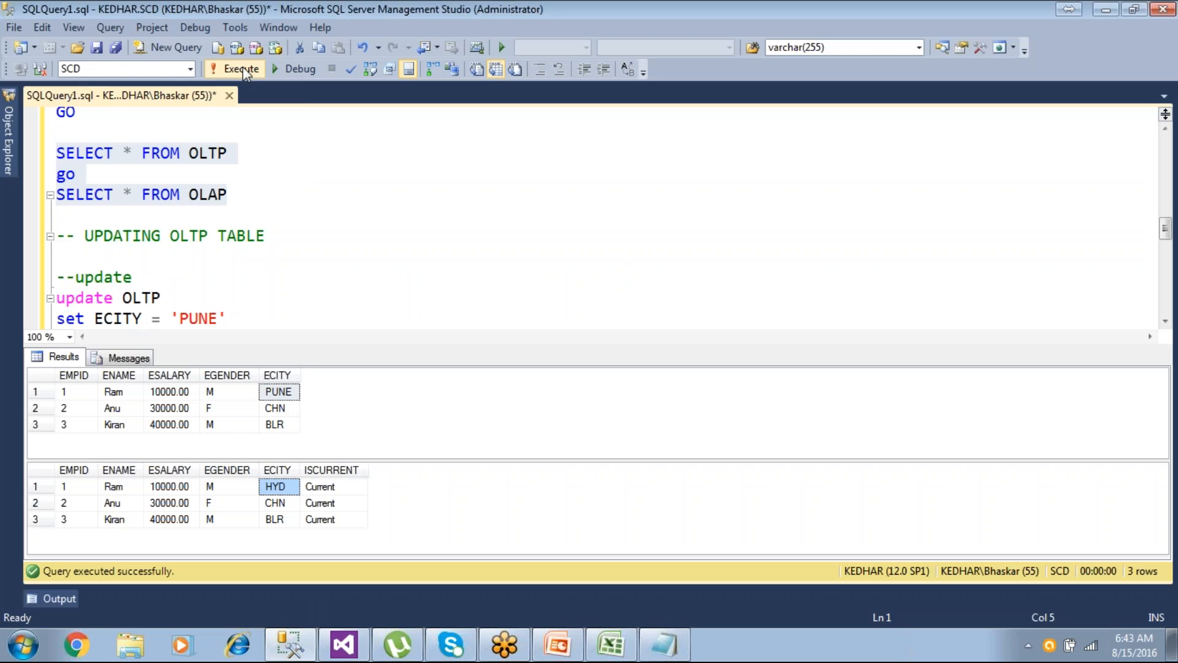
left_click(242, 69)
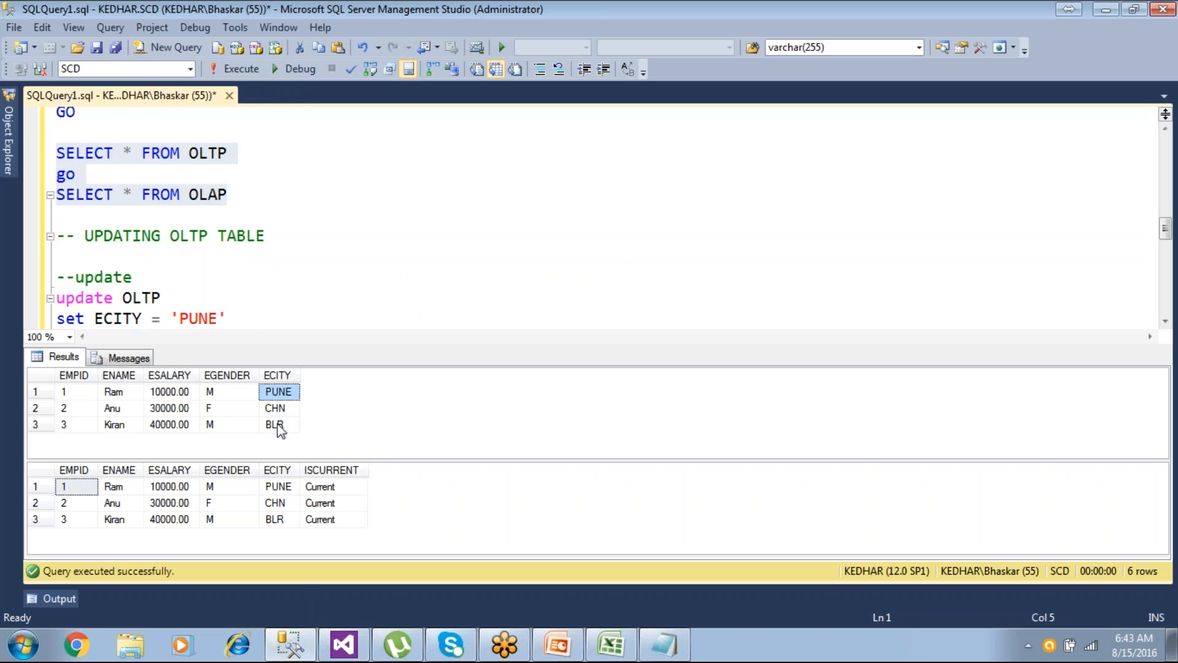
left_click(279, 488)
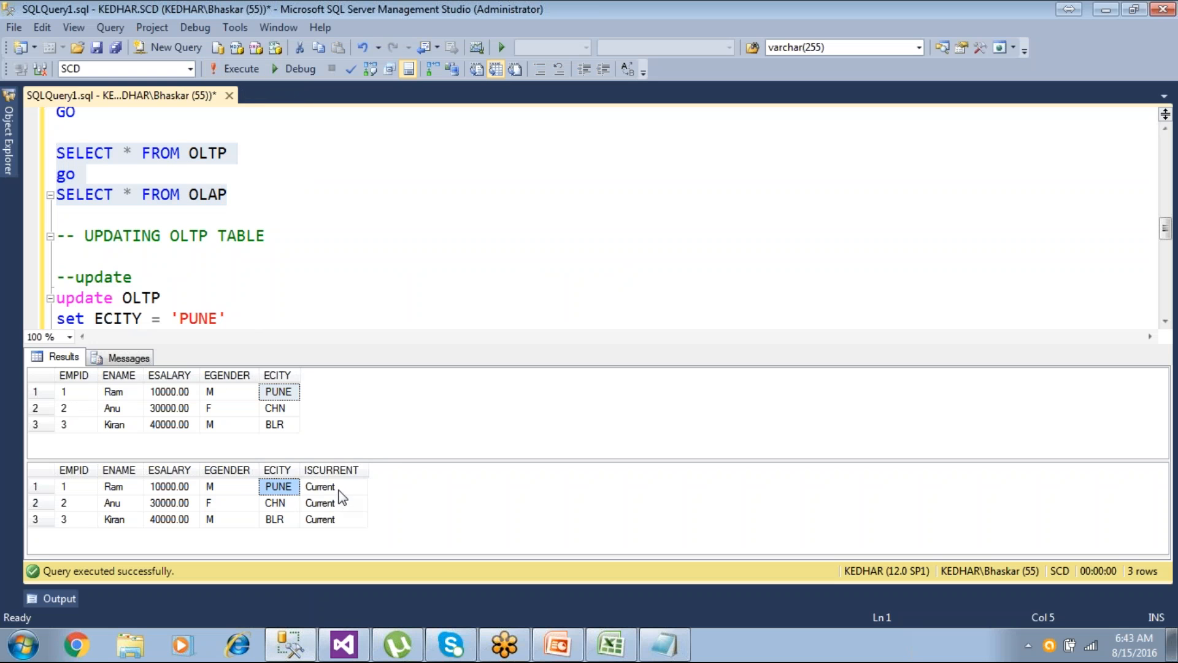
left_click(338, 488)
- Execute the update statement that sets ESALARY to 55000 for EMPID 2 in the OLTP table
left_click(290, 298)
scroll(290, 300, "down", 1)
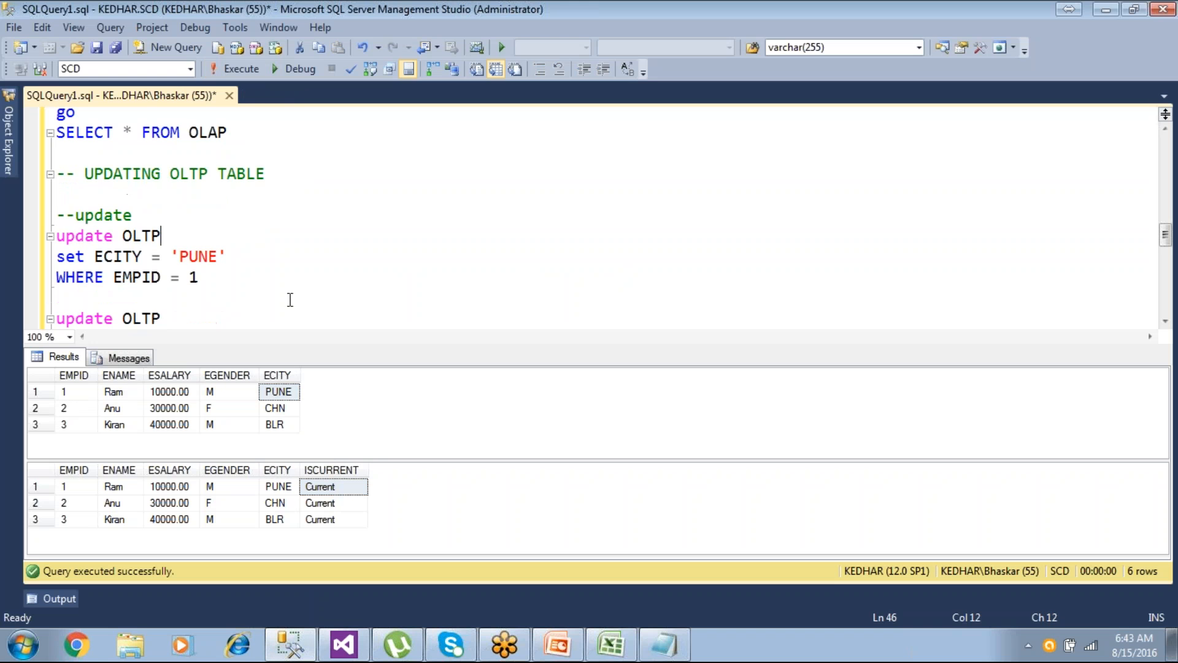
scroll(290, 300, "down", 1)
scroll(290, 299, "down", 1)
scroll(290, 299, "down", 1)
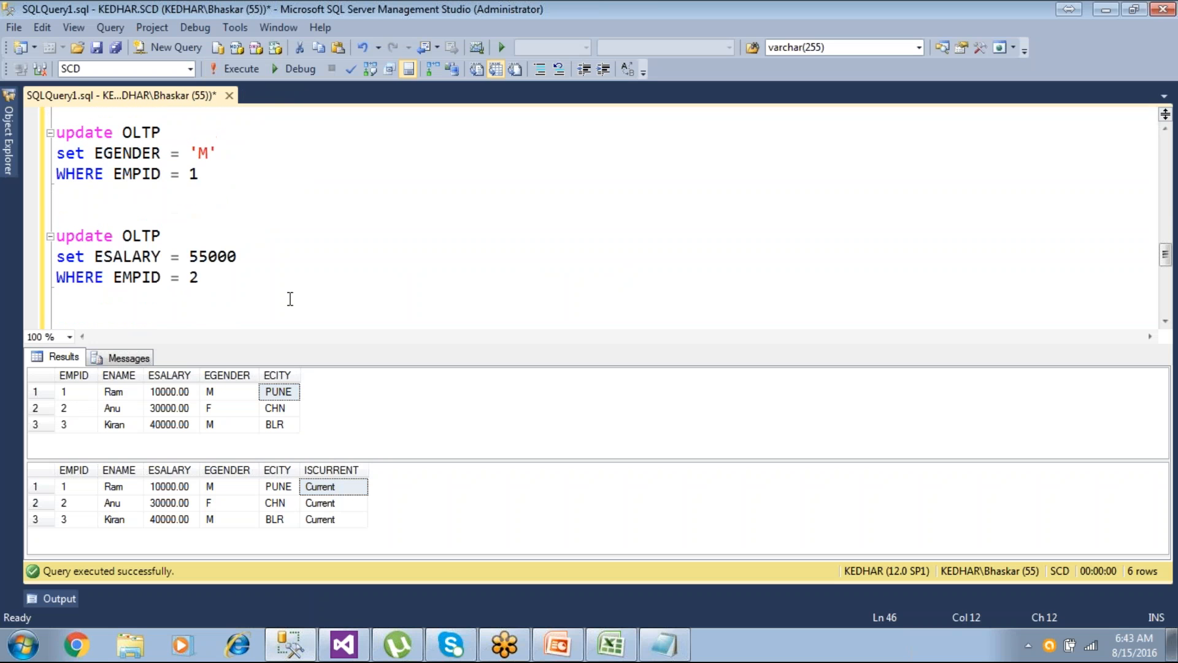
left_click(128, 407)
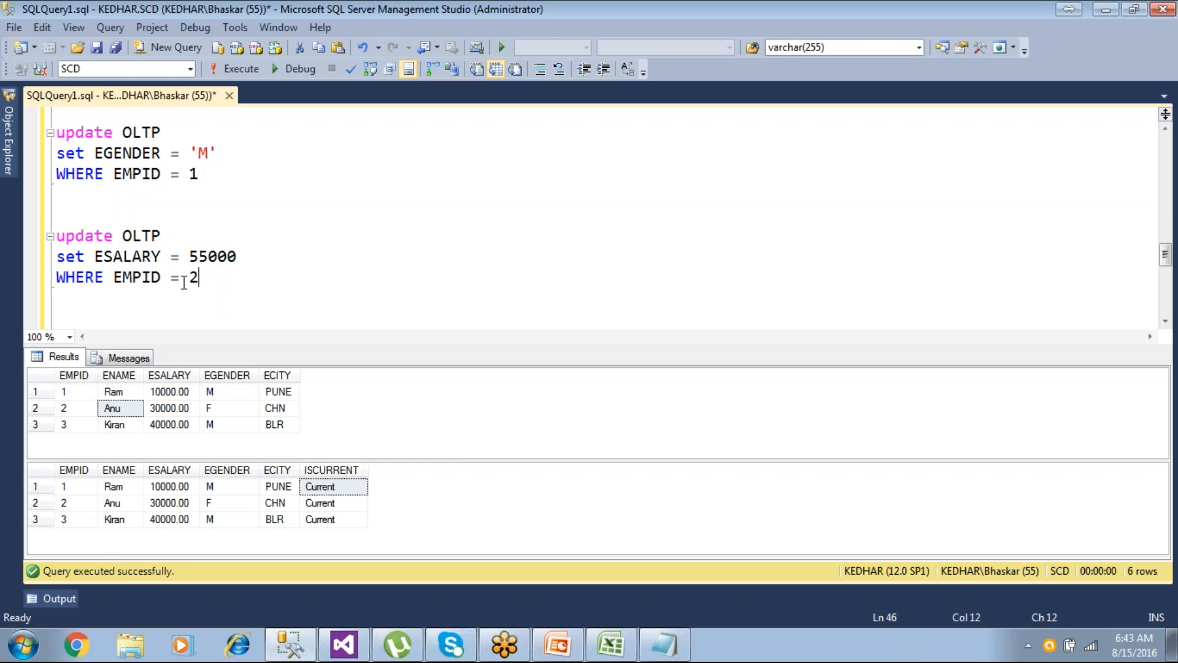
left_click_drag(202, 277, 61, 245)
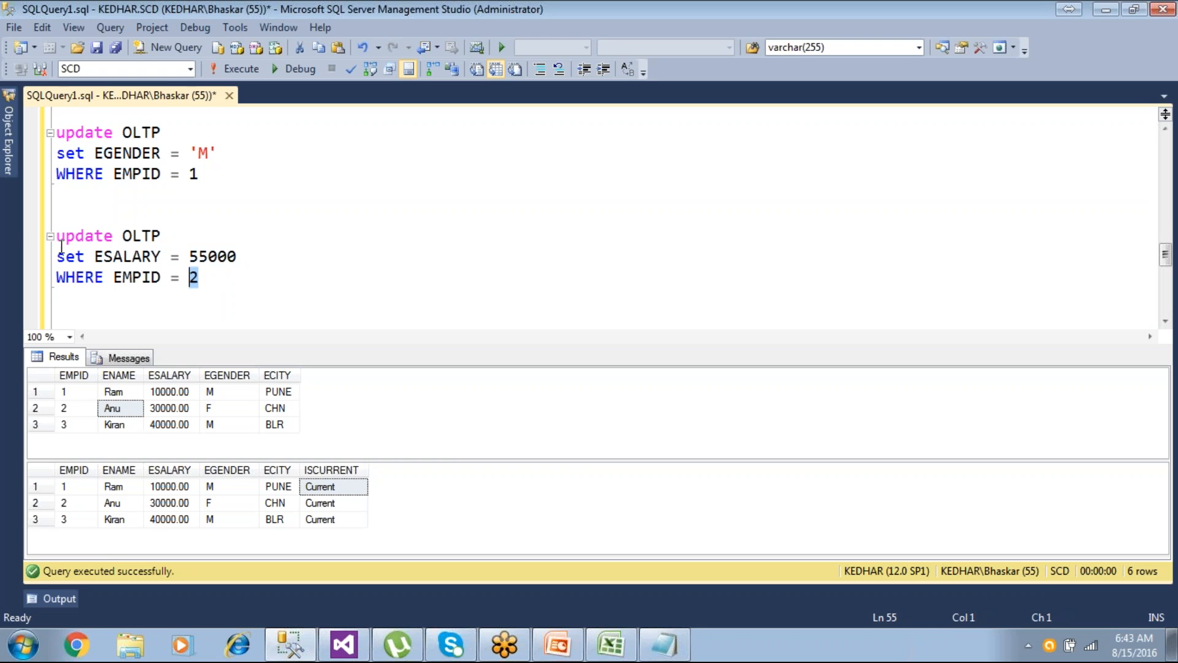
left_click(233, 73)
- Query the OLTP and OLAP tables and compare the ESALARY value of EMPID 2 in both
scroll(210, 209, "up", 4)
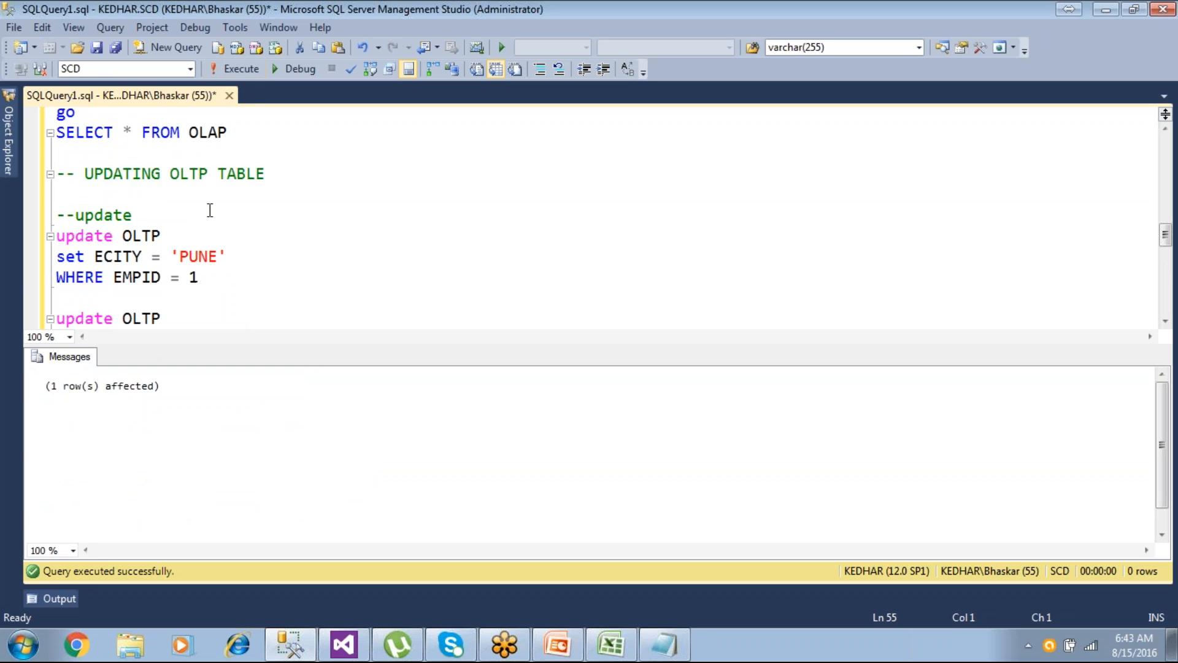
left_click_drag(244, 194, 59, 157)
left_click(234, 69)
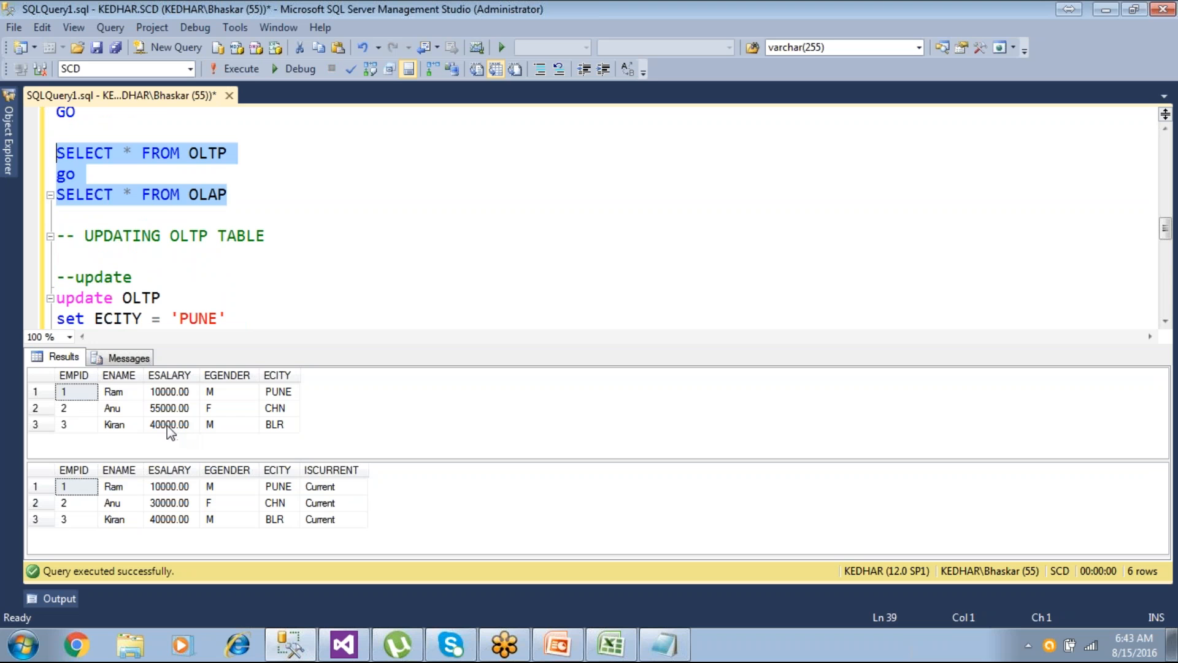
left_click(171, 409)
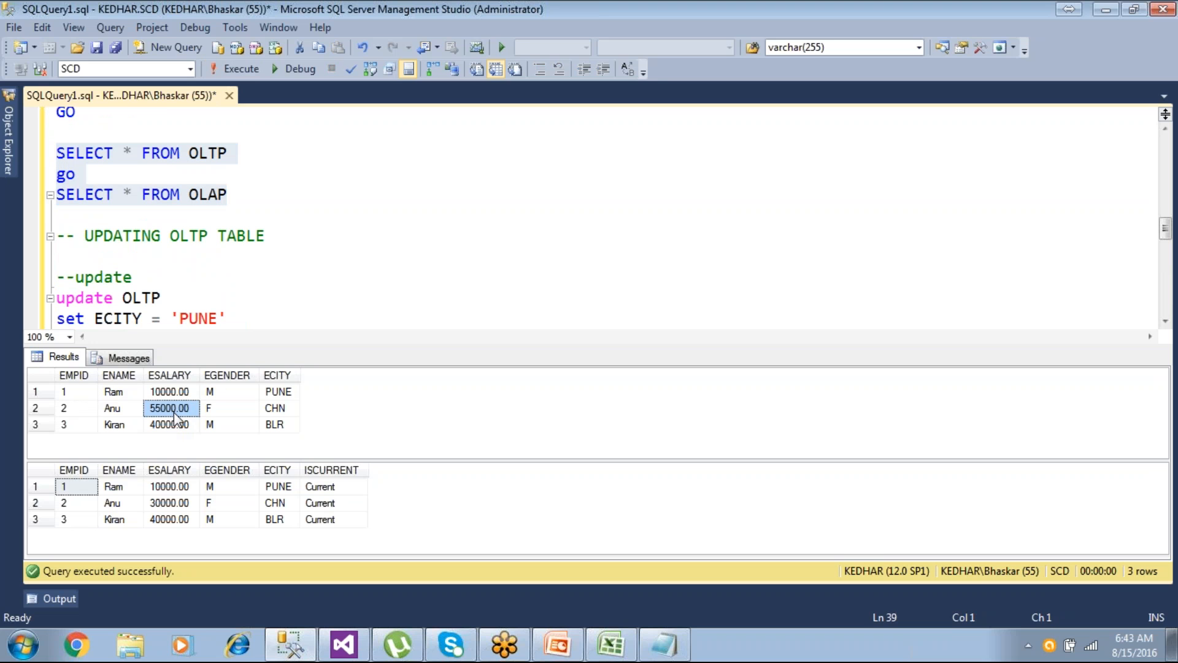
left_click(173, 504)
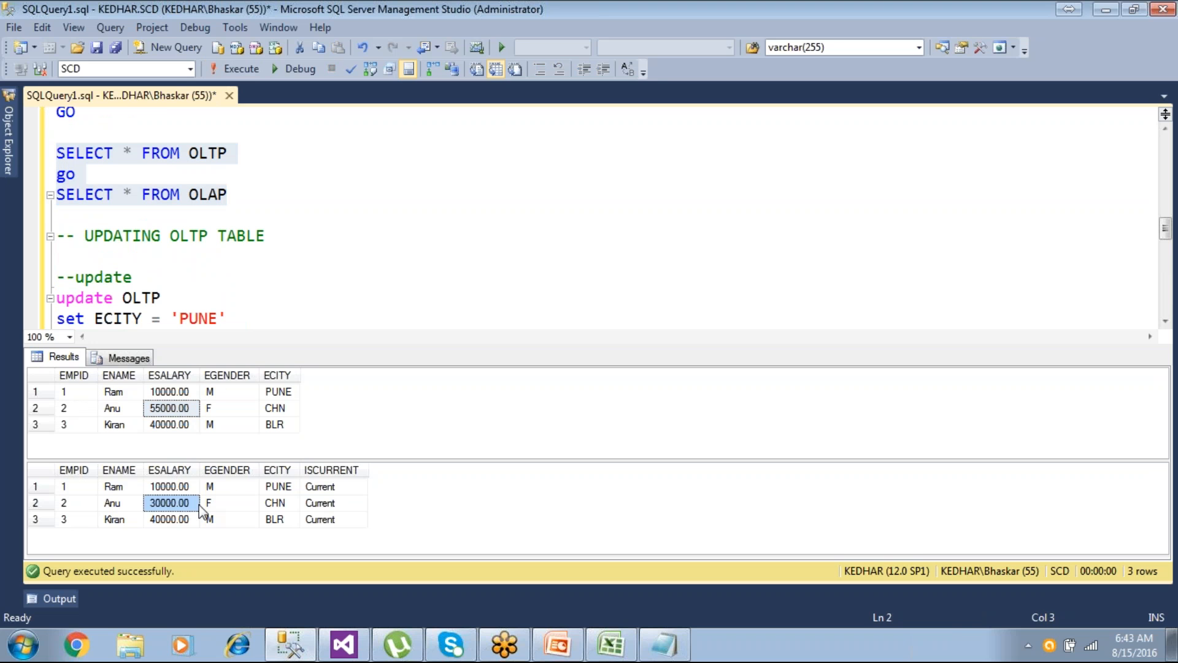
left_click(276, 504)
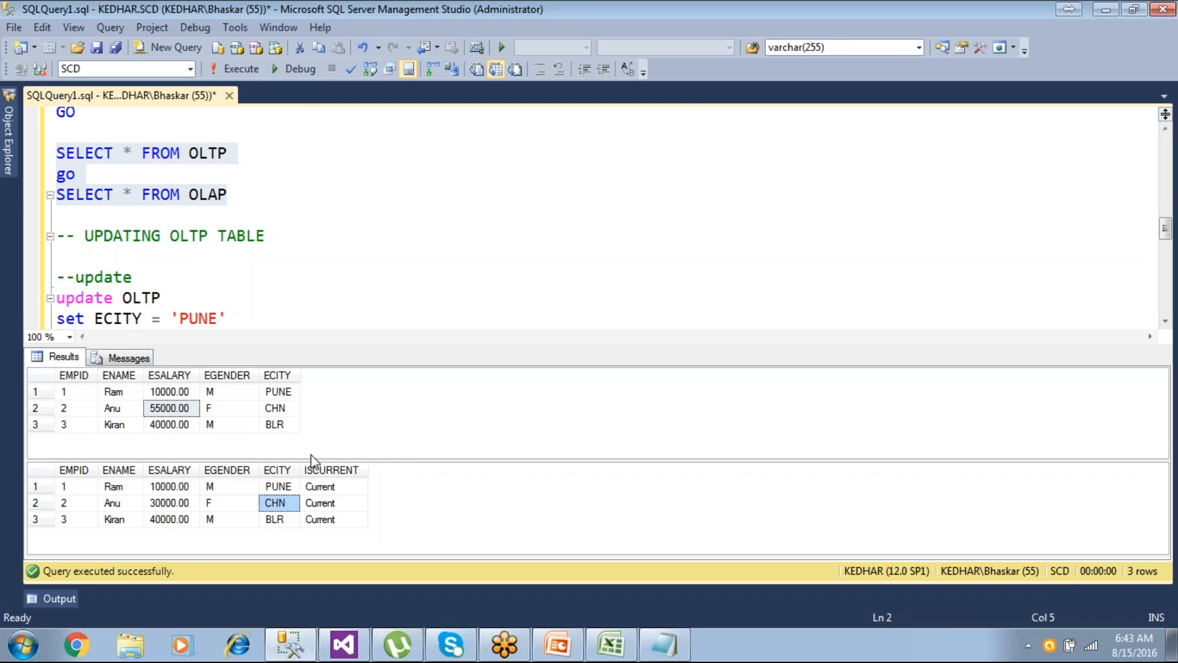
- Switch to Visual Studio, rerun the Demo15_SCD package, examine the data flow down to Insert Destination and return to design mode
left_click(343, 644)
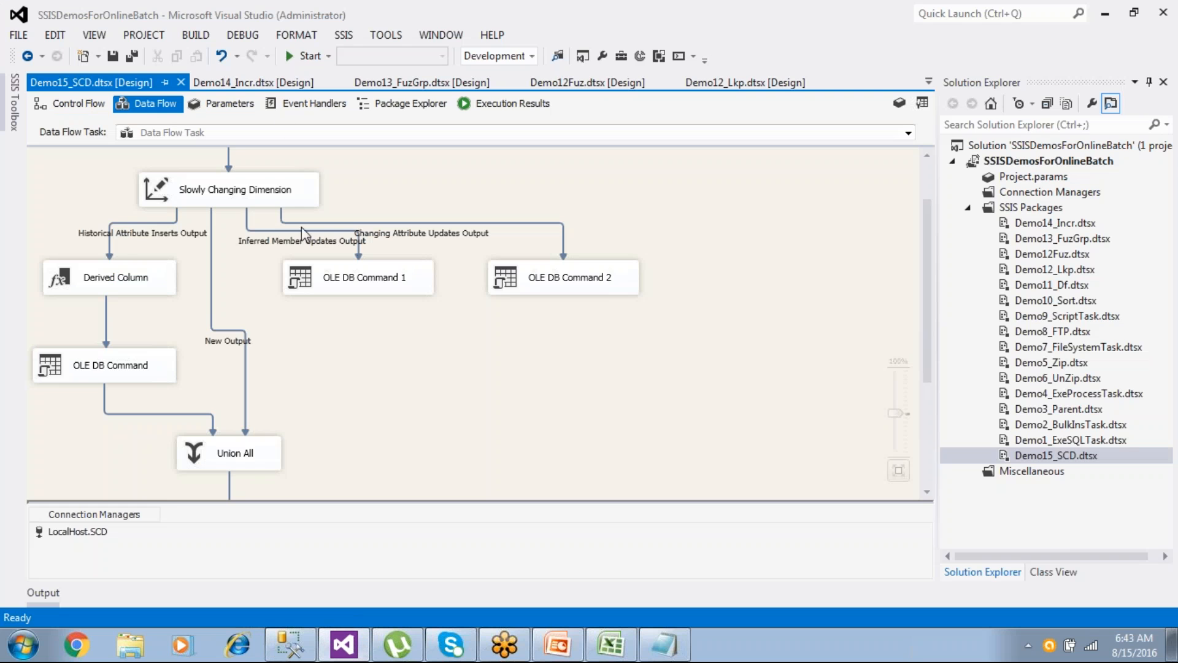
left_click(298, 55)
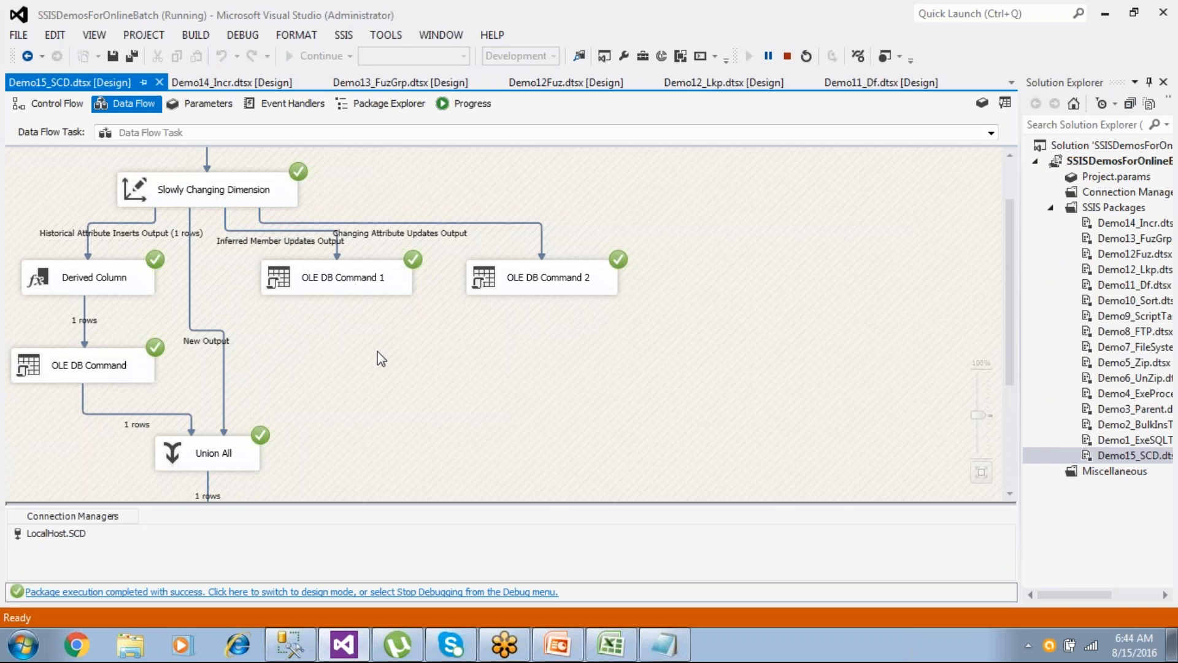
scroll(376, 355, "down", 5)
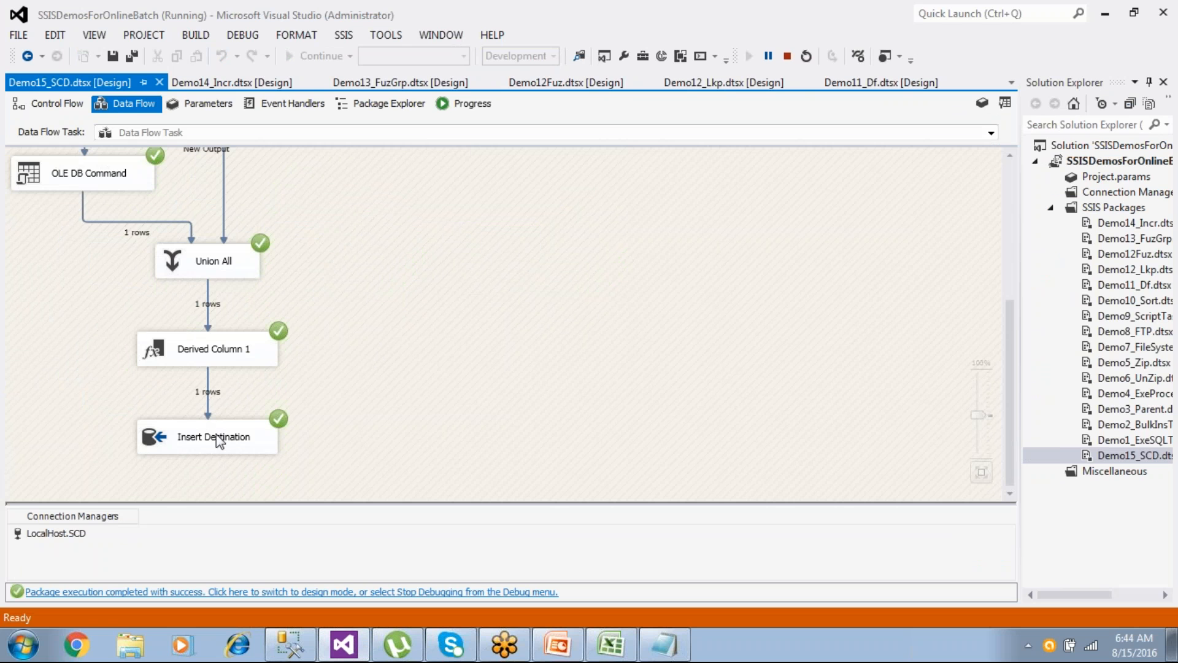
left_click(264, 590)
- Switch to SQL Server Management Studio, requery both tables and compare ESALARY and ISCURRENT across the EMPID 2 rows in OLAP
left_click(287, 646)
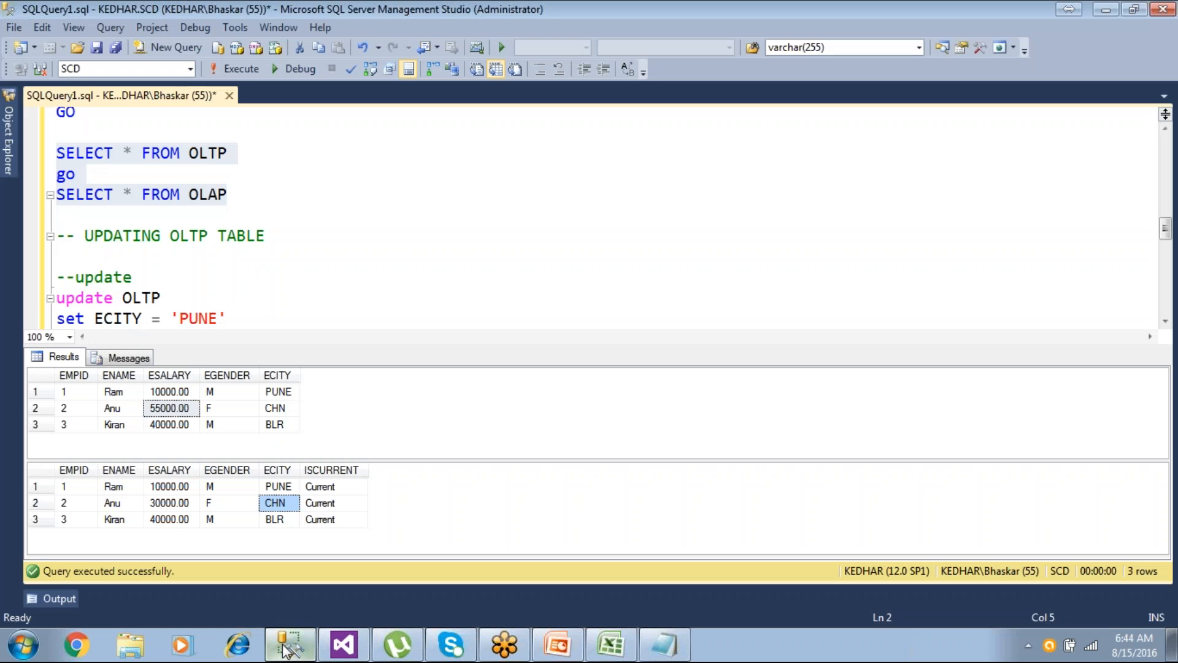
left_click(251, 72)
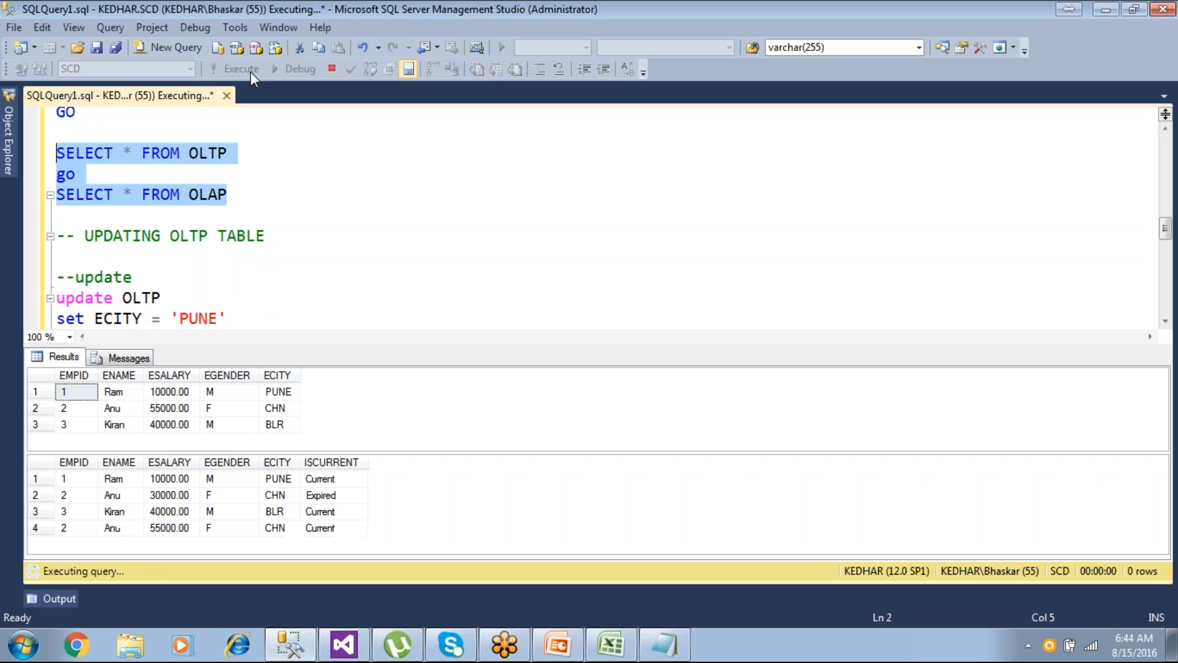
left_click(118, 495)
left_click(179, 497)
left_click(325, 498)
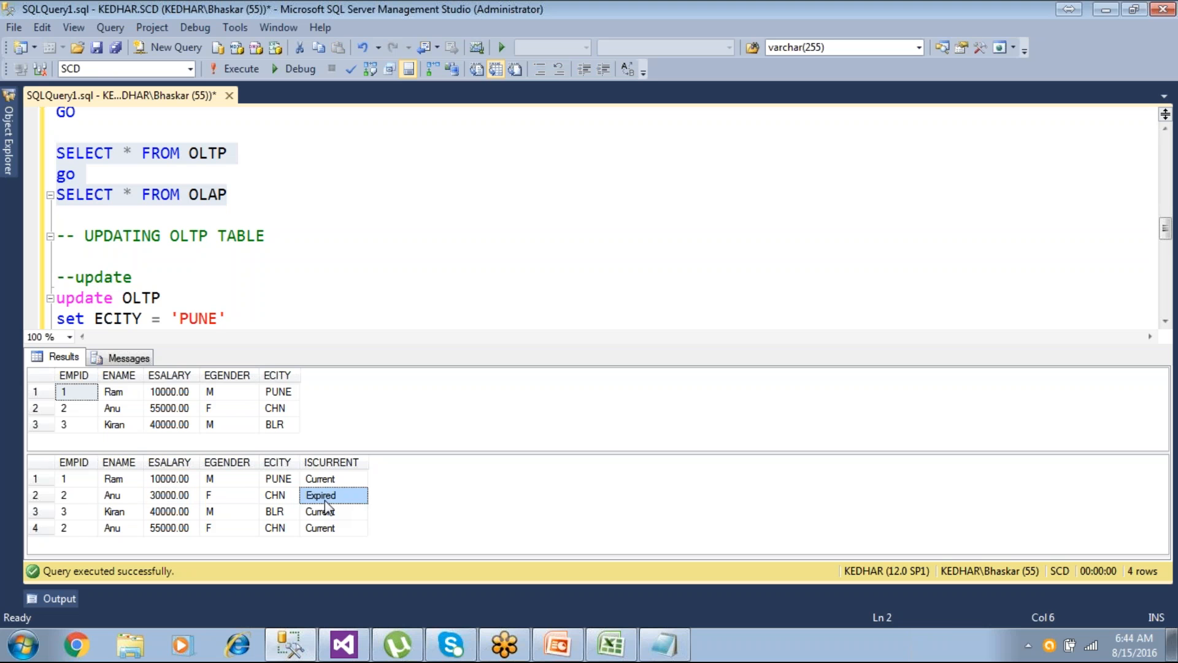
left_click(76, 528)
left_click(176, 530)
left_click(331, 529)
left_click(338, 497)
left_click(337, 529)
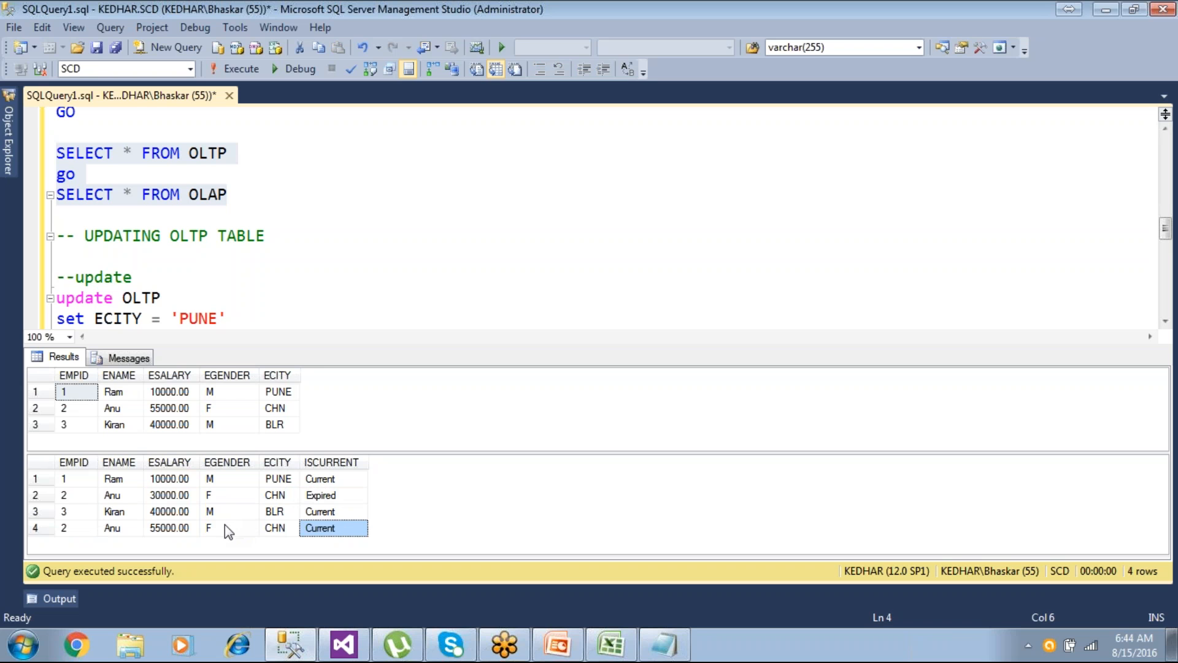
- Copy the OLTP insert statement for EMPID 3 onto a separate line above the SELECT statement
left_click(242, 314)
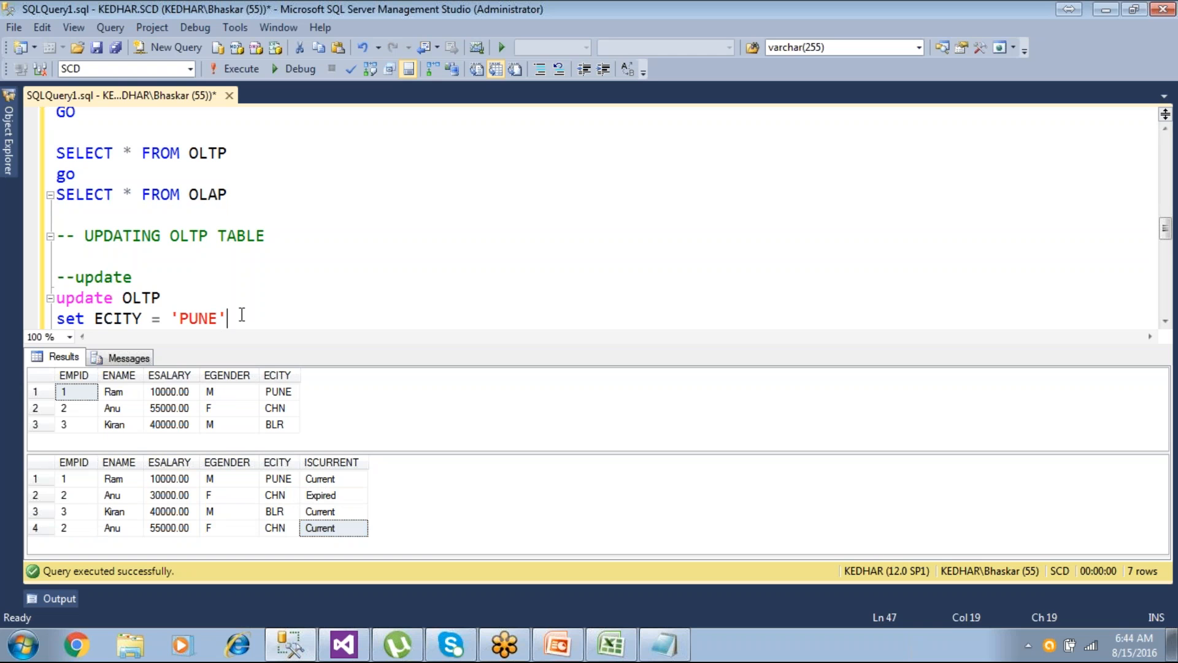
scroll(242, 314, "up", 6)
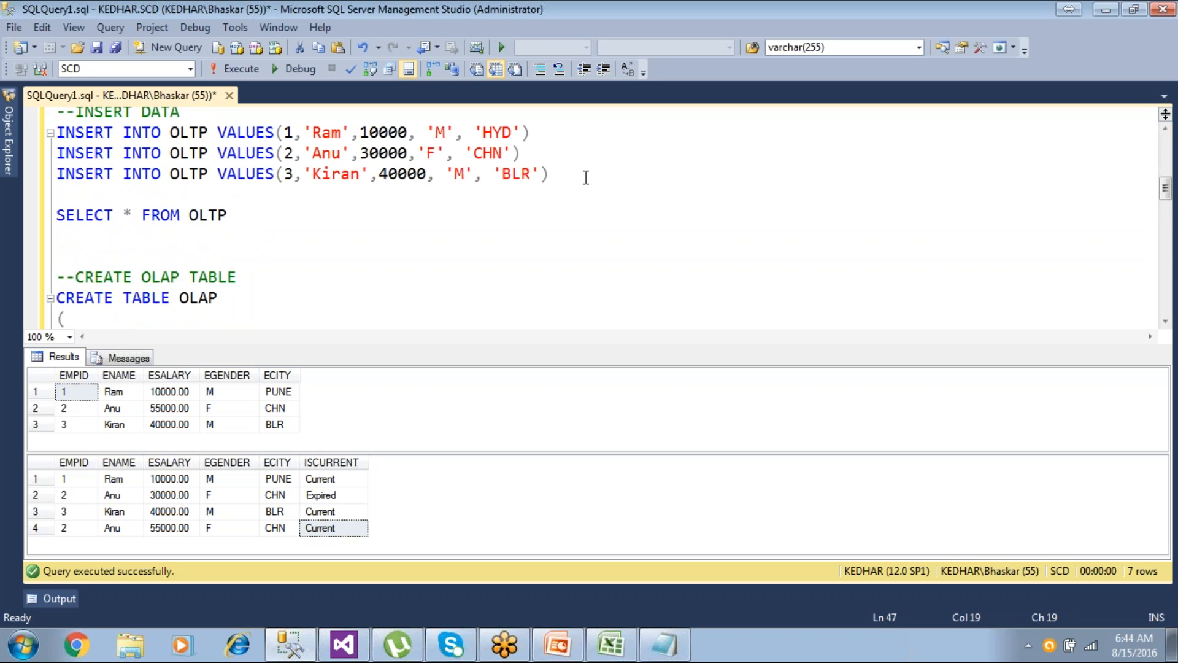
left_click(586, 177)
key("shift+Home")
key("ctrl+c")
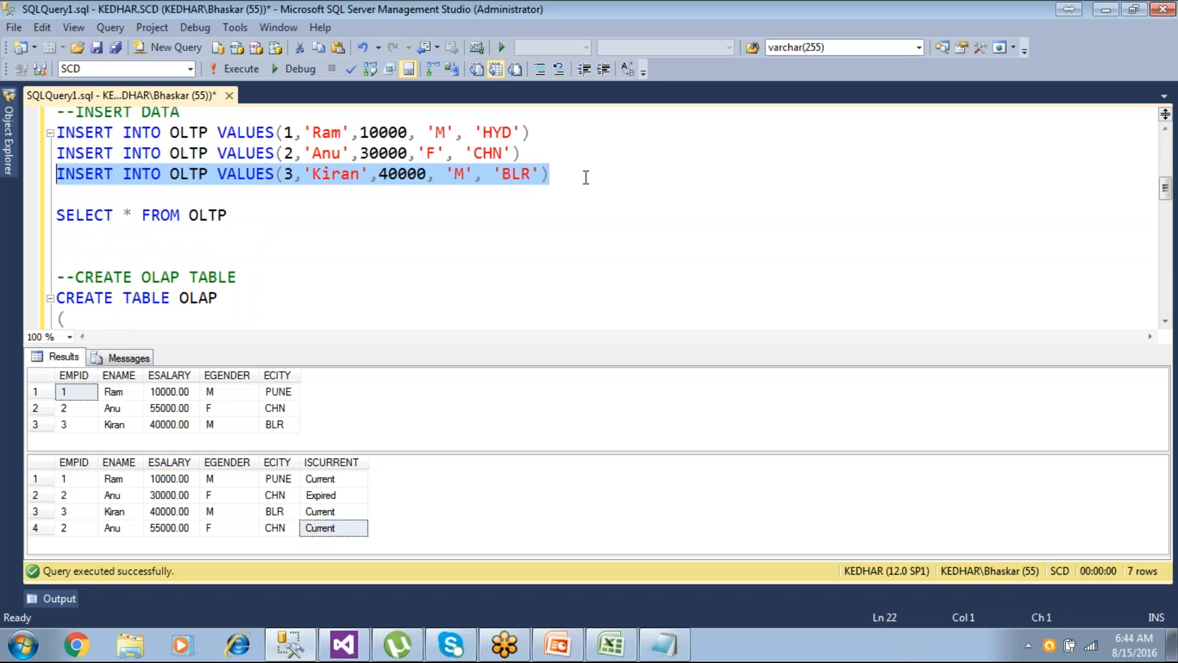
key("Down")
key("Return")
key("Return")
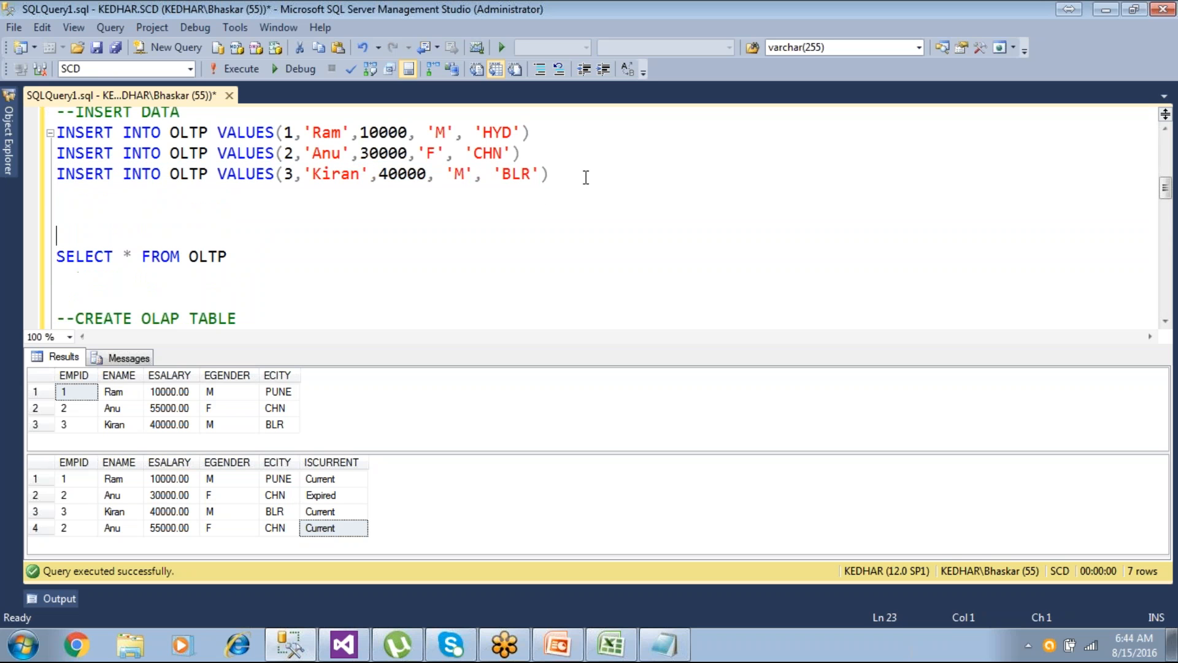
key("ctrl+v")
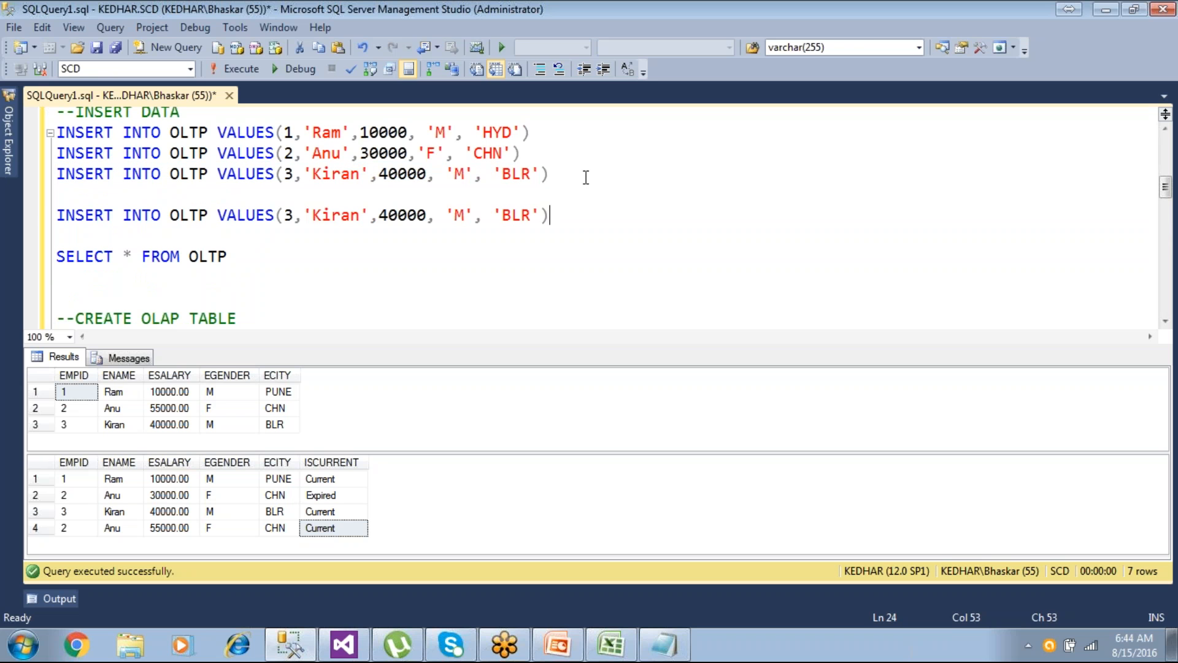
- In the copied insert statement, change the EMPID value to 4 and replace the employee's name
double_click(288, 215)
key("BackSpace")
type("4")
key("Right")
key("Right")
key("shift+Right")
key("shift+Right")
key("shift+Right")
key("shift+Right")
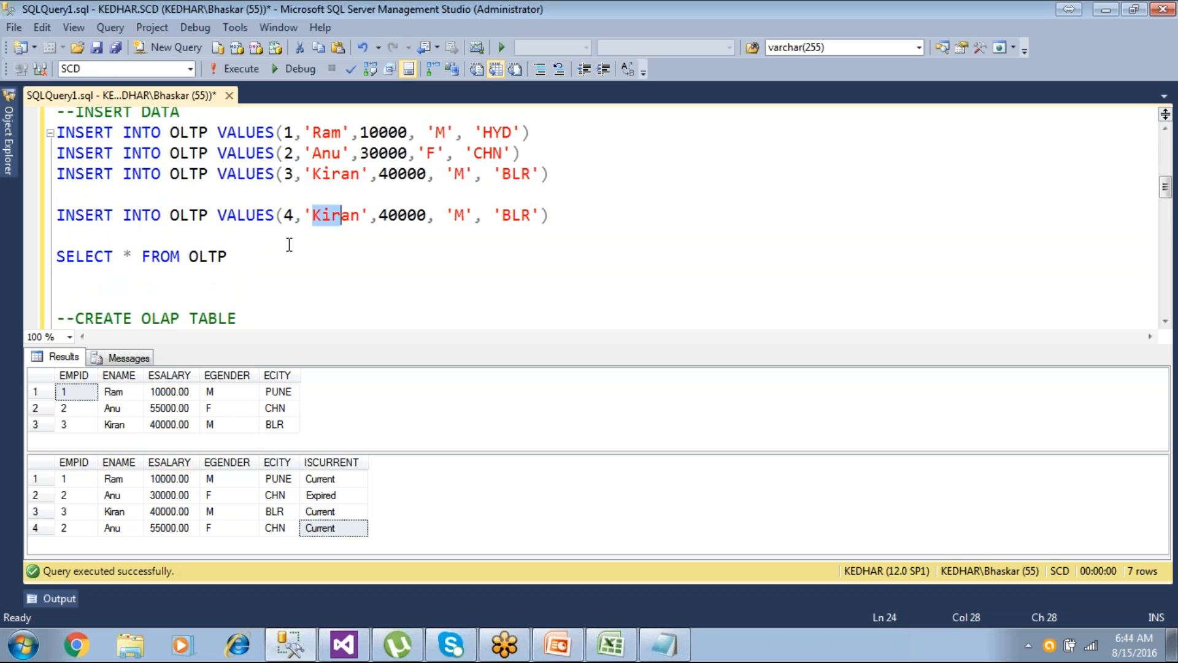
key("shift+Right")
type("Jh")
key("BackSpace")
type("ohn")
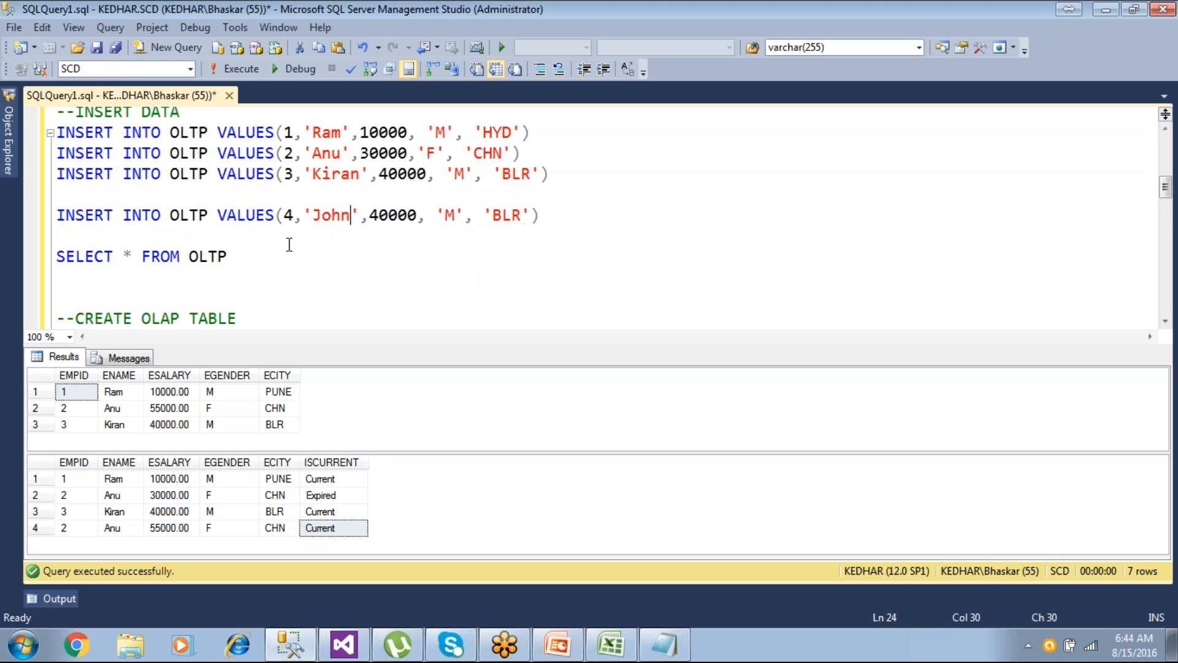
- Set the salary to 50000 and the city to 'US' in the new insert statement and execute it
key("Right")
key("Right")
key("shift+Right")
type("5")
key("Right")
key("Right")
key("Right")
key("Right")
key("Right")
key("Right")
key("Right")
key("Right")
key("Right")
key("shift+Right")
key("shift+Right")
key("shift+Right")
type("US")
left_click_drag(532, 215, 54, 216)
left_click(218, 70)
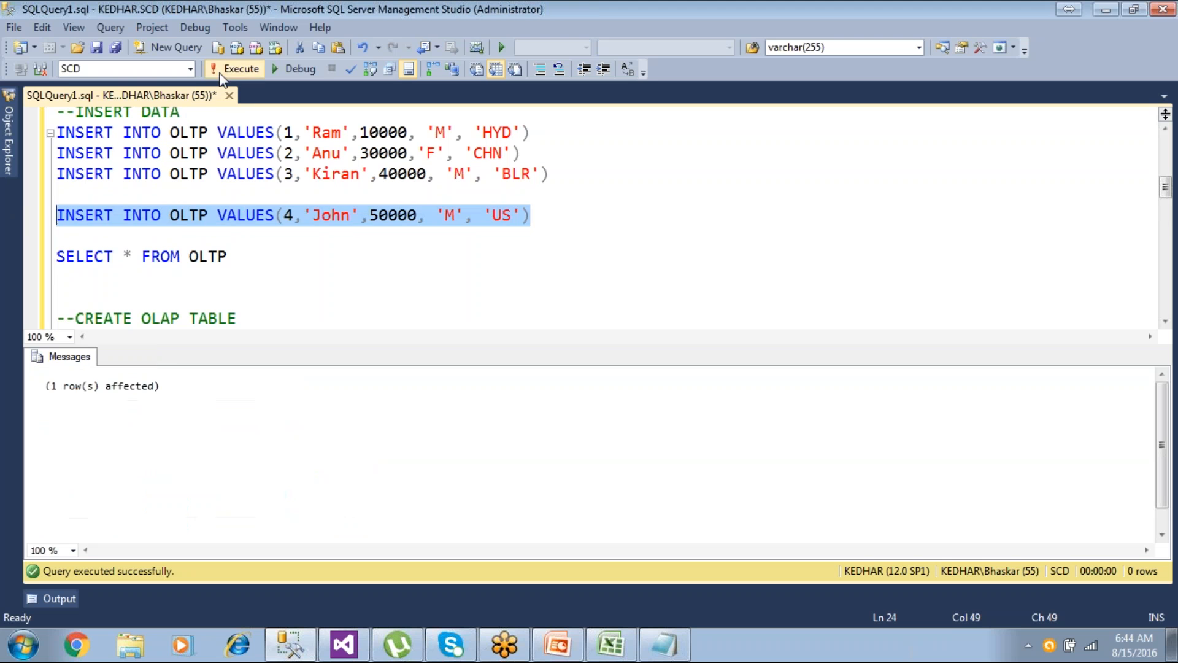
- Query the OLTP and OLAP tables and check the EMPID 4 row in the OLTP results
scroll(246, 281, "down", 5)
scroll(246, 281, "down", 8)
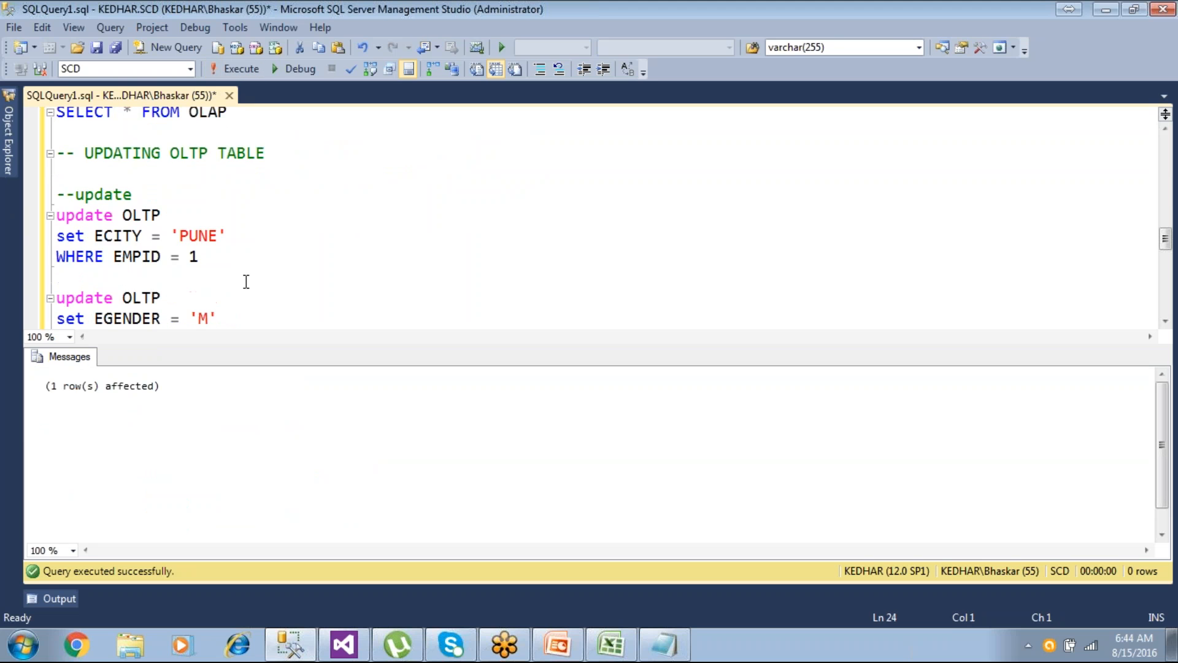
scroll(246, 281, "down", 3)
scroll(246, 281, "up", 9)
scroll(246, 281, "up", 1)
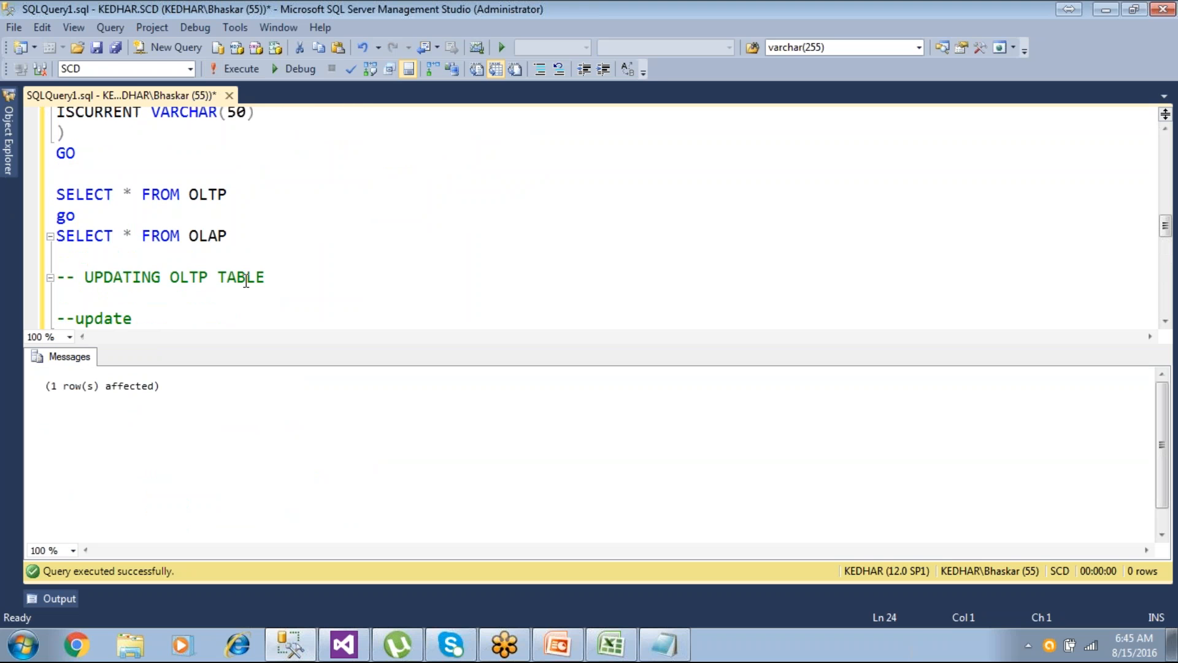
left_click_drag(252, 239, 56, 195)
left_click(235, 69)
left_click(277, 441)
left_click(114, 441)
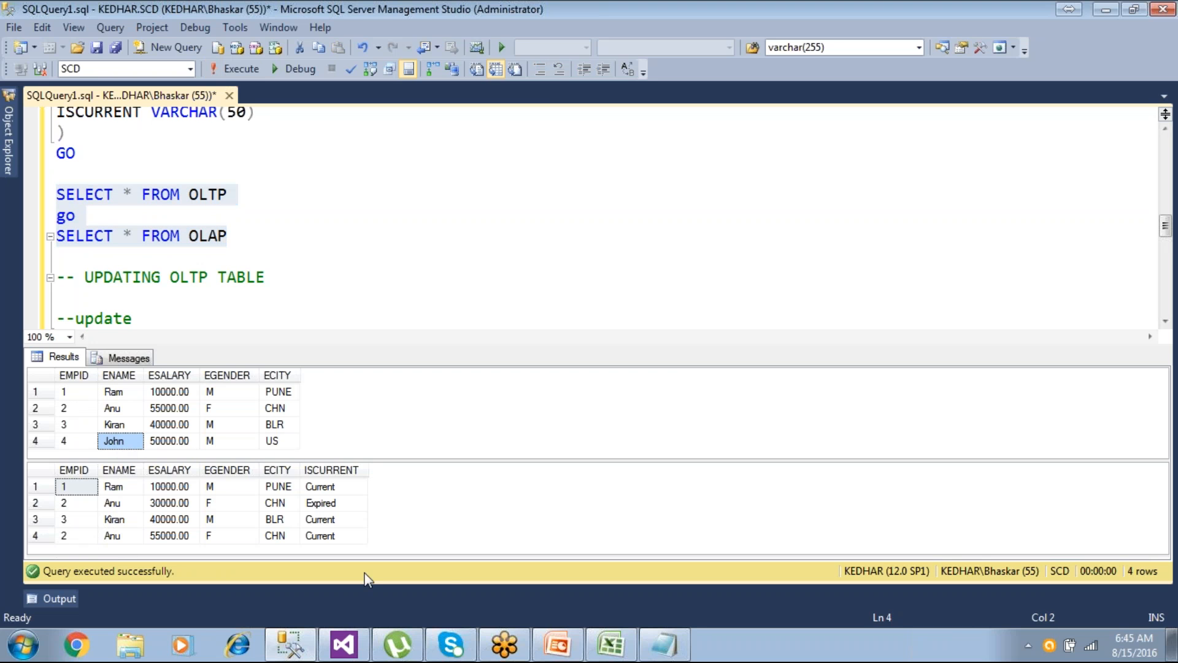
- Switch to Visual Studio, rerun the Demo15_SCD package to load the inserted row and return to design mode
left_click(331, 650)
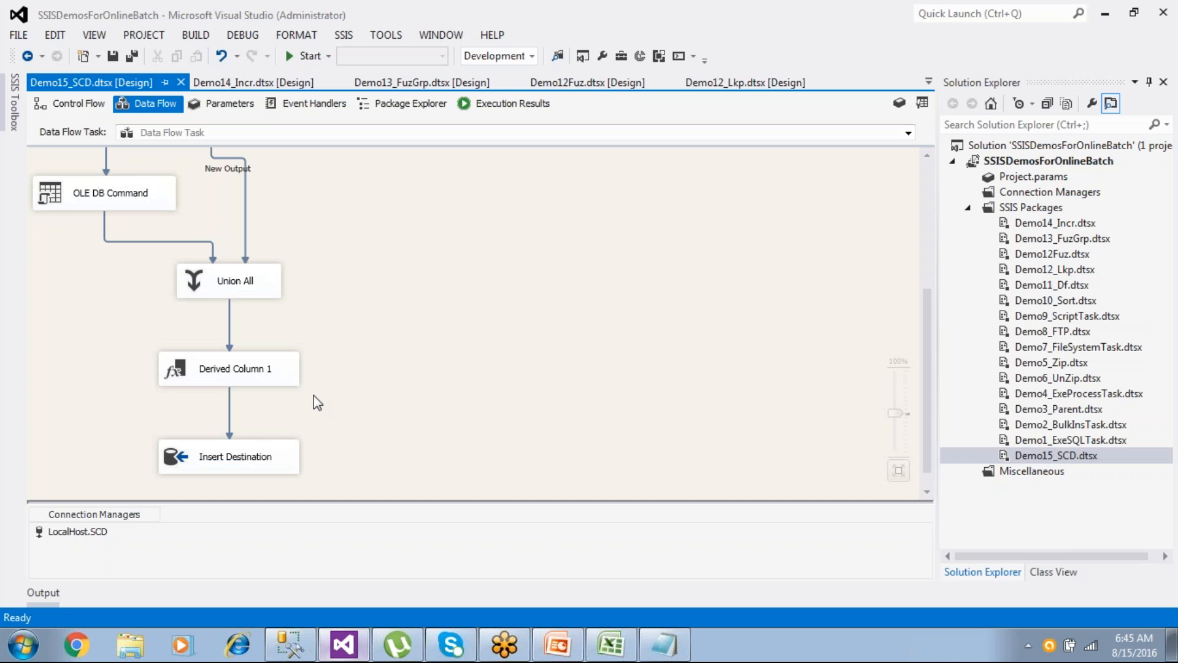
left_click(307, 56)
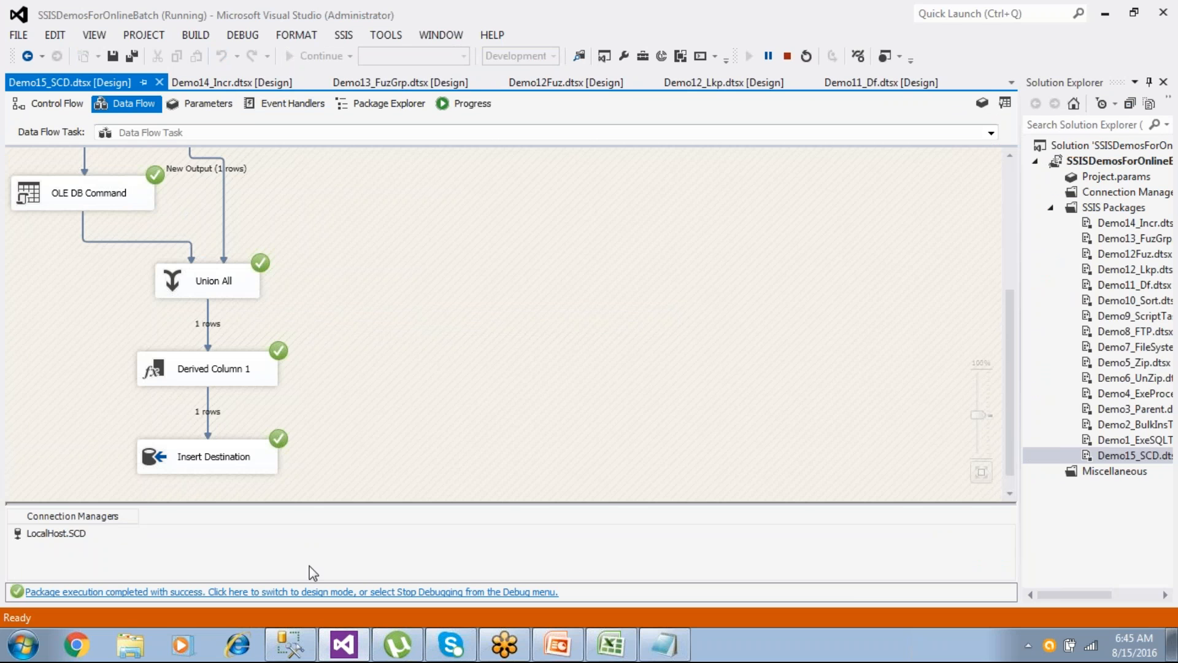
left_click(315, 590)
- Switch to SQL Server Management Studio, requery both tables and compare the EMPID 4 row in OLTP and OLAP
left_click(290, 644)
left_click(240, 69)
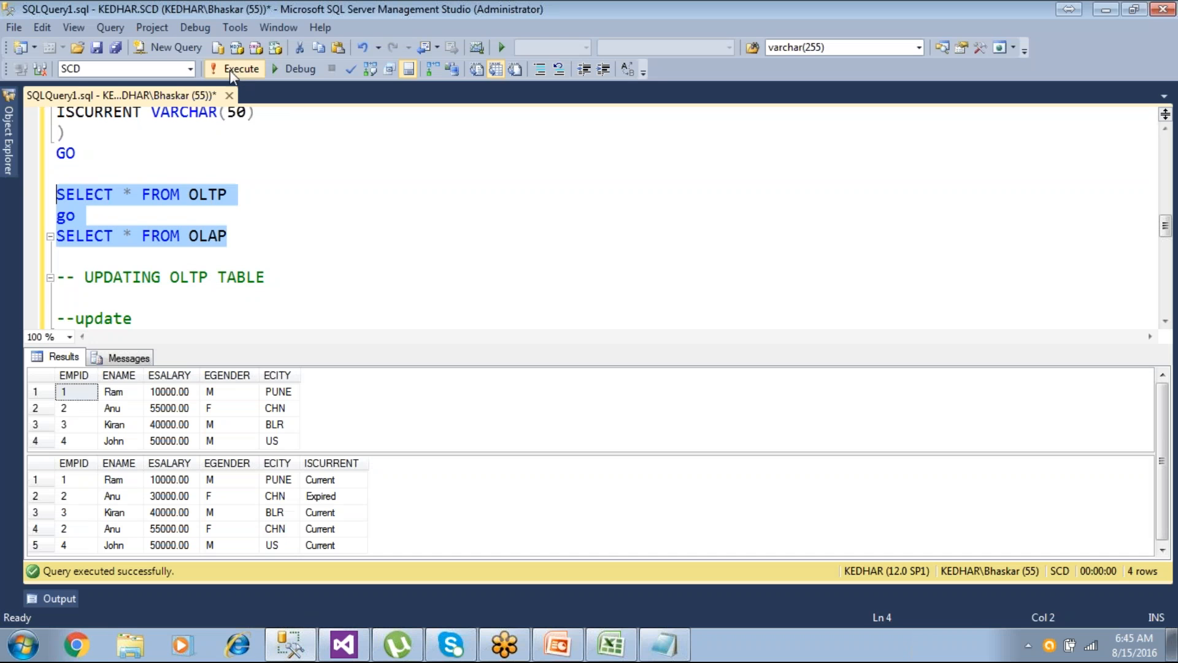
left_click(124, 445)
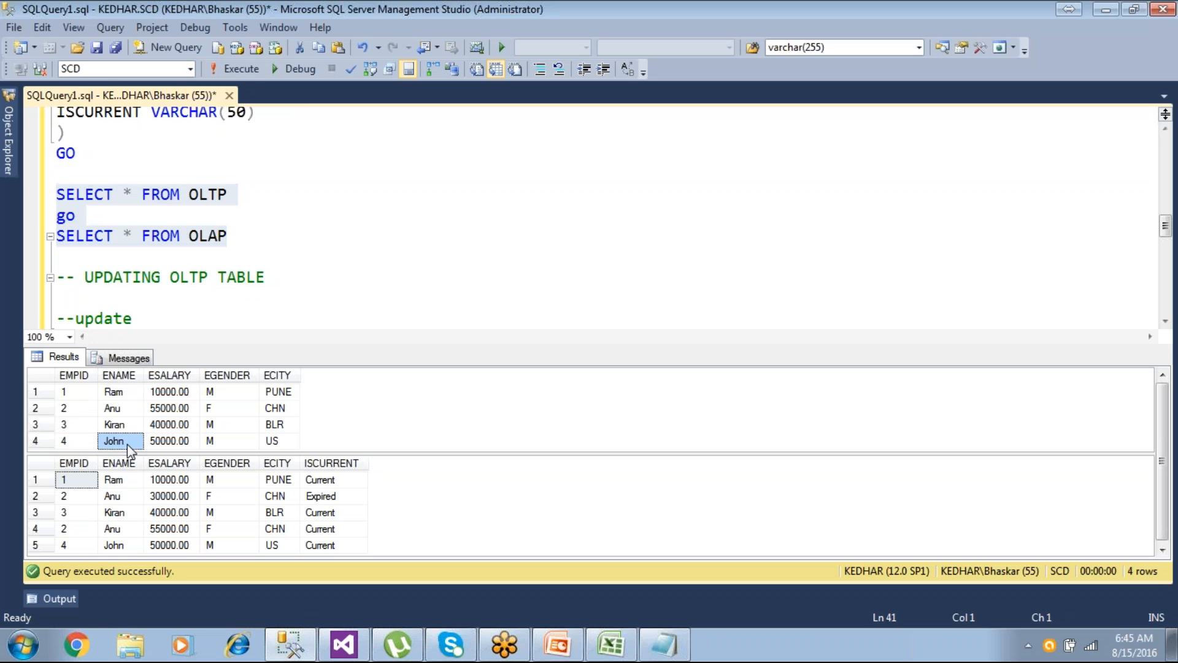
left_click(76, 546)
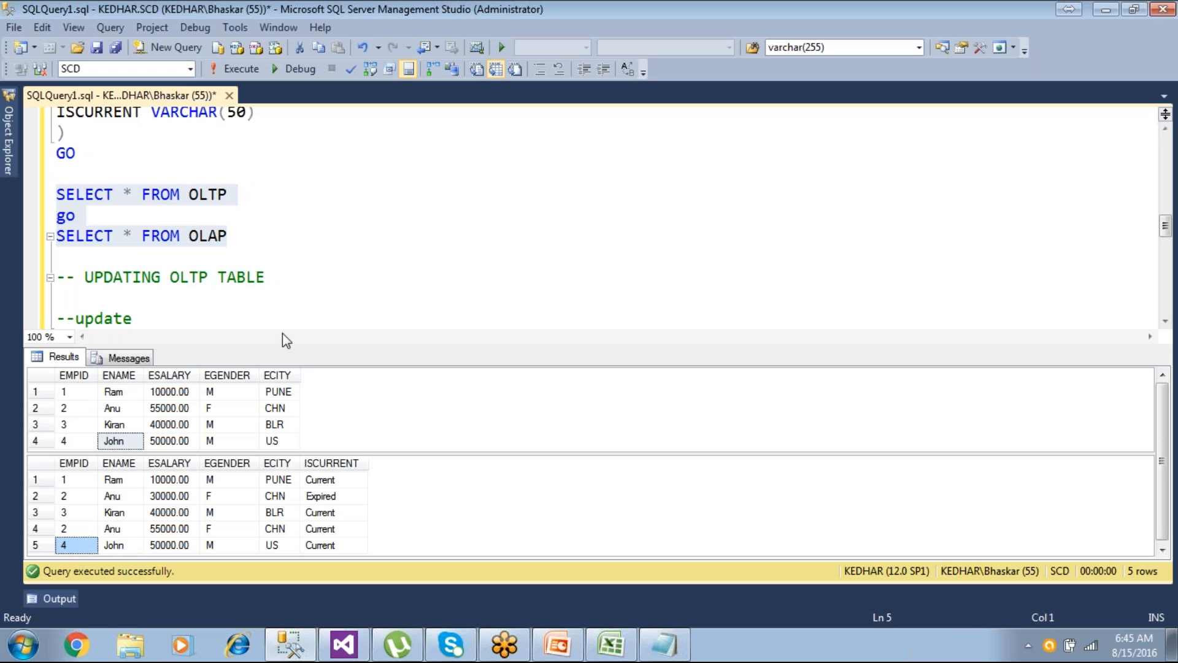
left_click(261, 295)
double_click(129, 277)
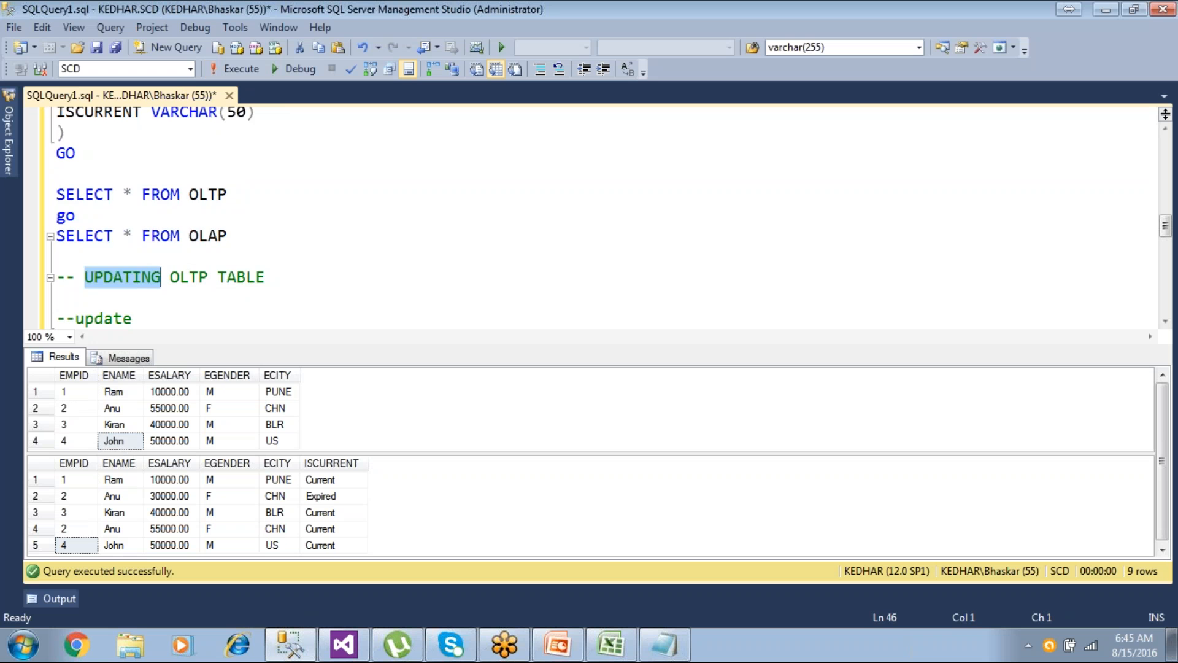
scroll(130, 279, "down", 3)
scroll(129, 280, "down", 7)
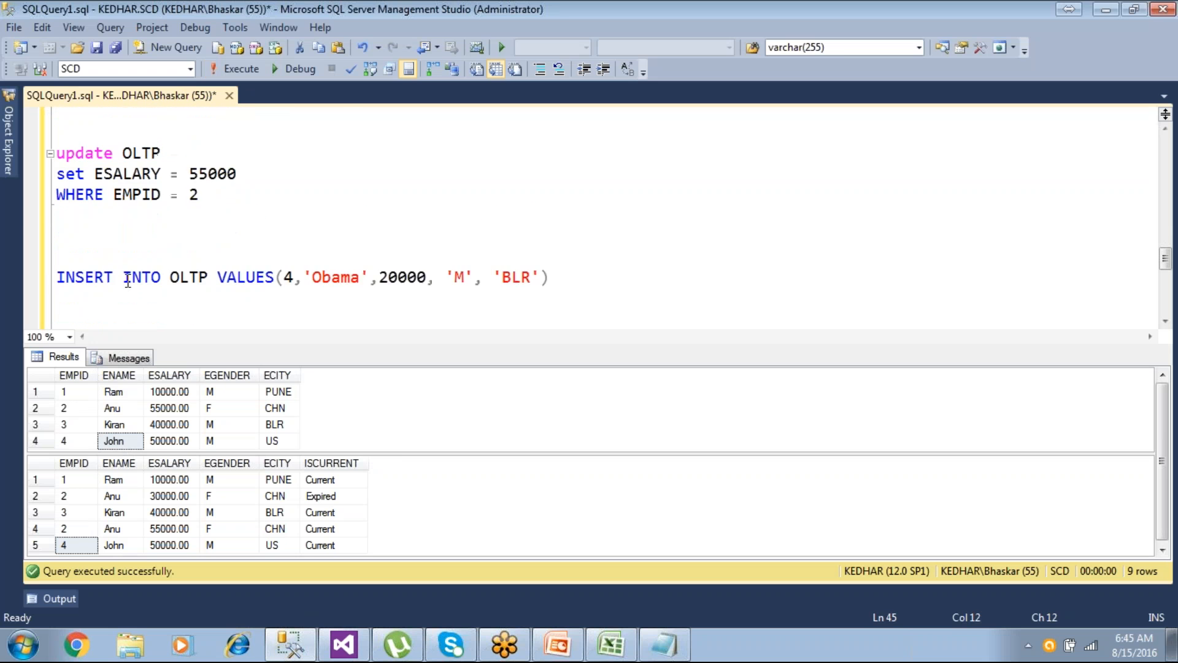
- Switch to Notepad and replace the existing note with the heading "SCD Supports" underlined by a row of dashes
left_click(664, 644)
key("BackSpace")
key("BackSpace")
key("BackSpace")
key("BackSpace")
key("BackSpace")
key("BackSpace")
key("BackSpace")
key("BackSpace")
key("BackSpace")
key("BackSpace")
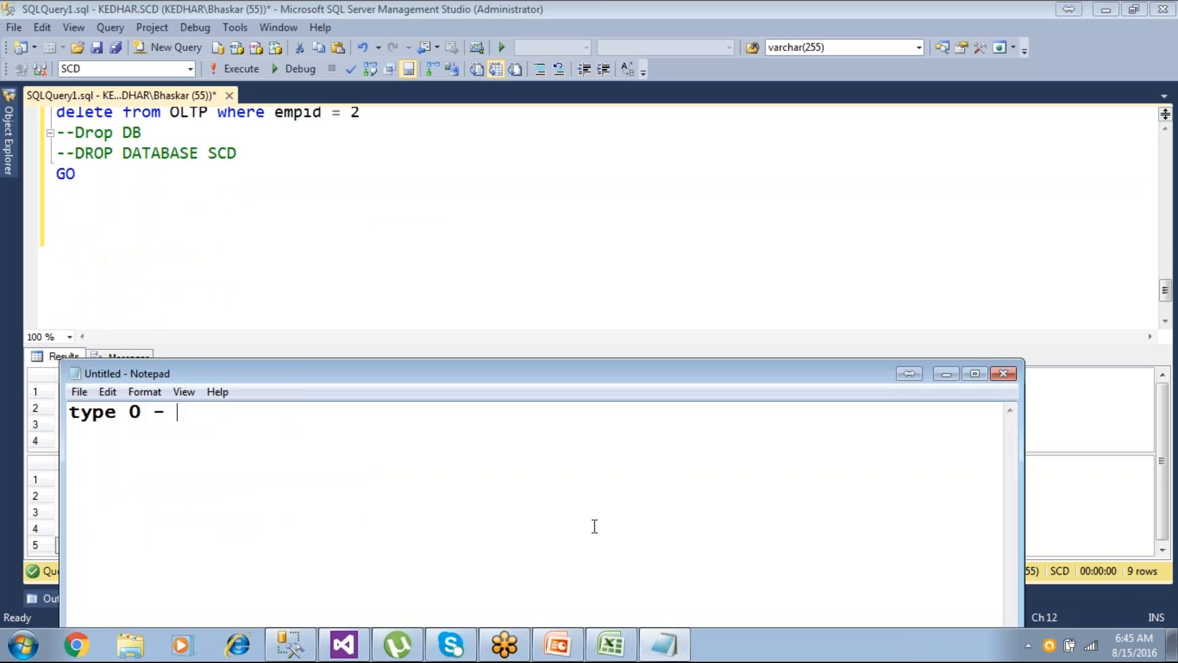
type("scd SU")
key("BackSpace")
key("BackSpace")
key("BackSpace")
key("BackSpace")
key("BackSpace")
key("BackSpace")
type("SCD Supports")
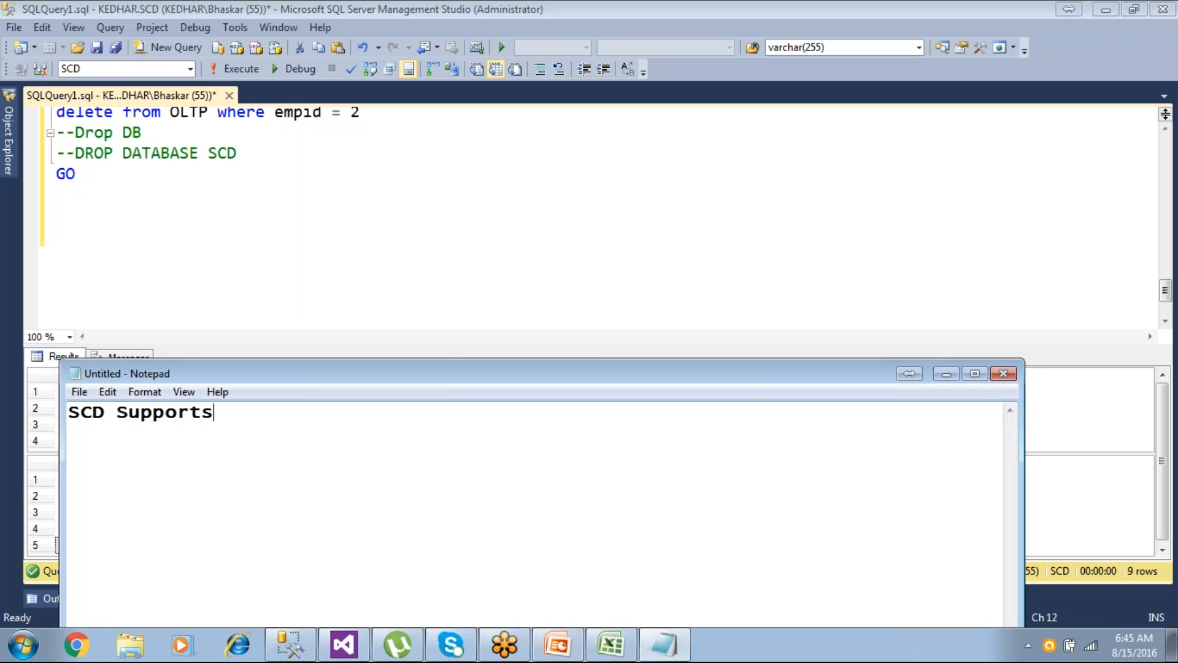
key("Return")
type("-------------------")
key("Return")
- List "Insert --> yes", "Update --> Yes" and "Delete -->" on separate lines under the SCD Supports heading
type("In")
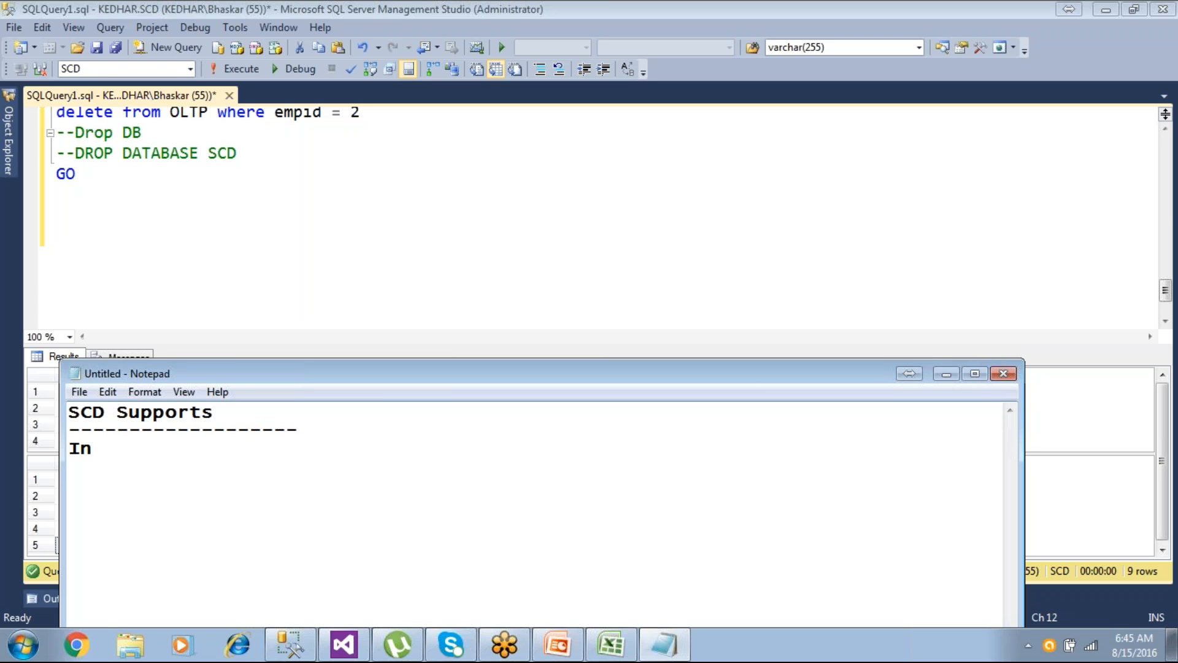
type("sert --> yes")
key("Return")
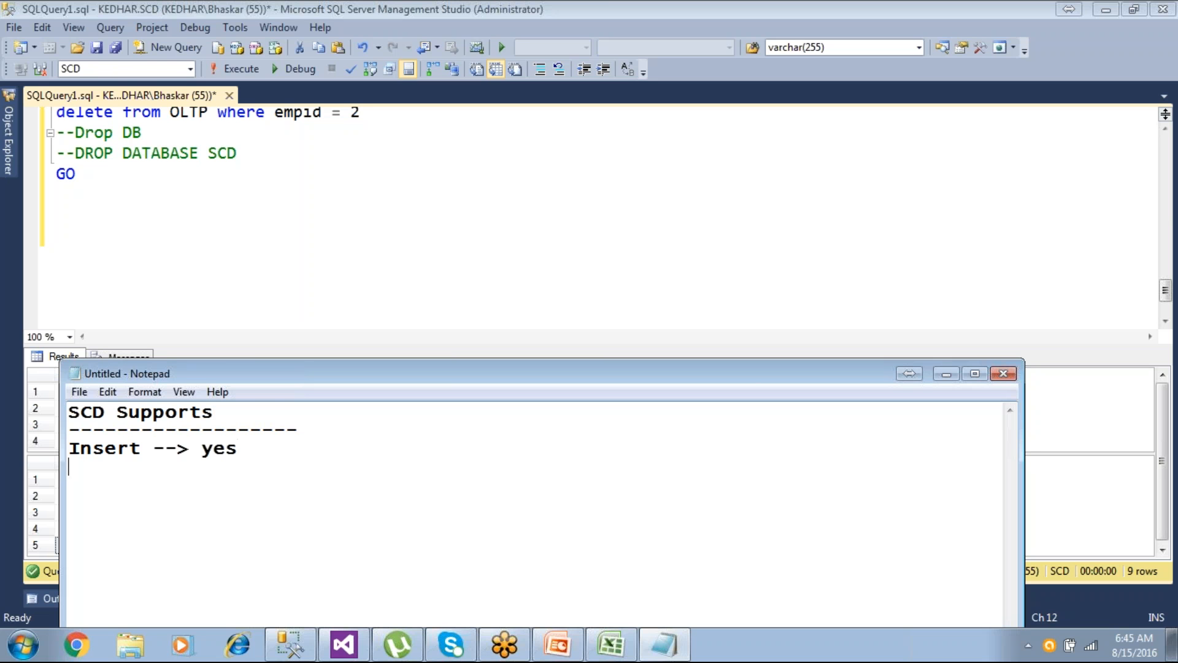
type("Update --")
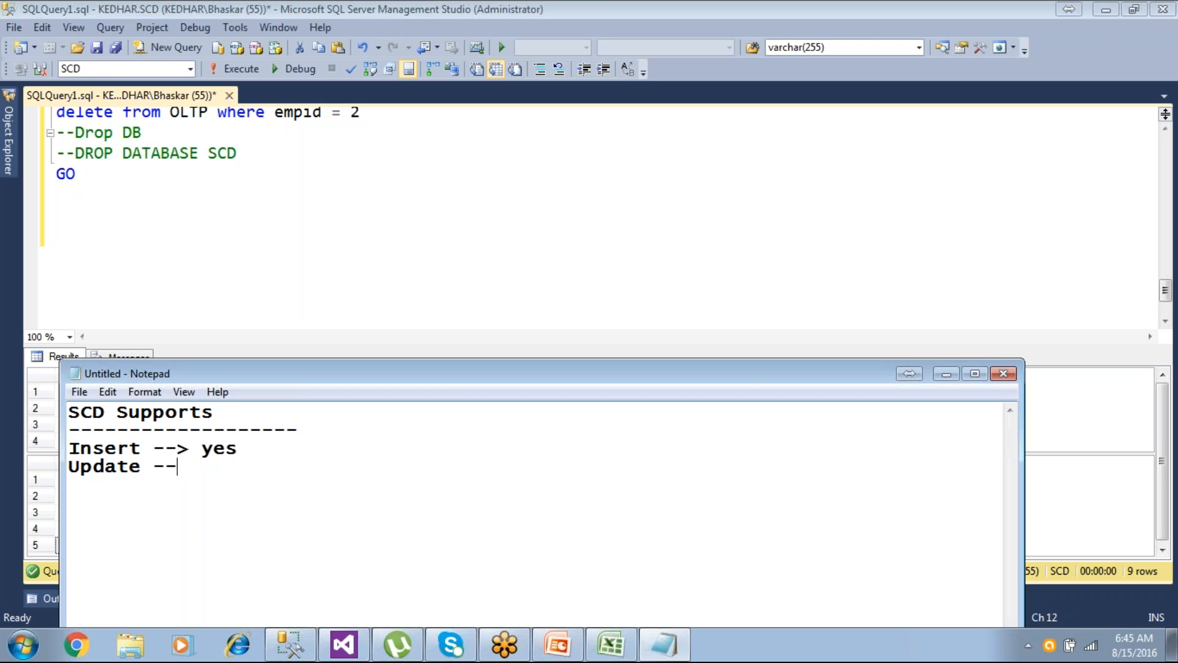
type("> Yes ")
type("Delete ")
type("--")
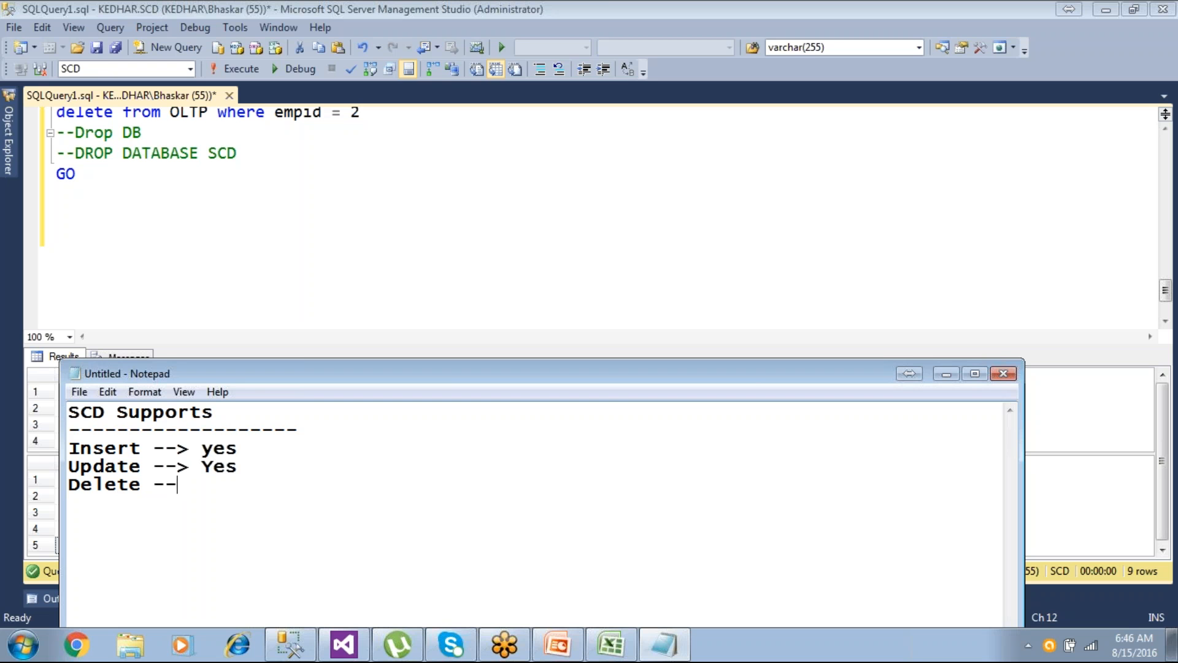
type(">")
- Switch to SQL Server Management Studio and compare the EMPID 2 rows in the OLAP and OLTP results
key("alt+Tab")
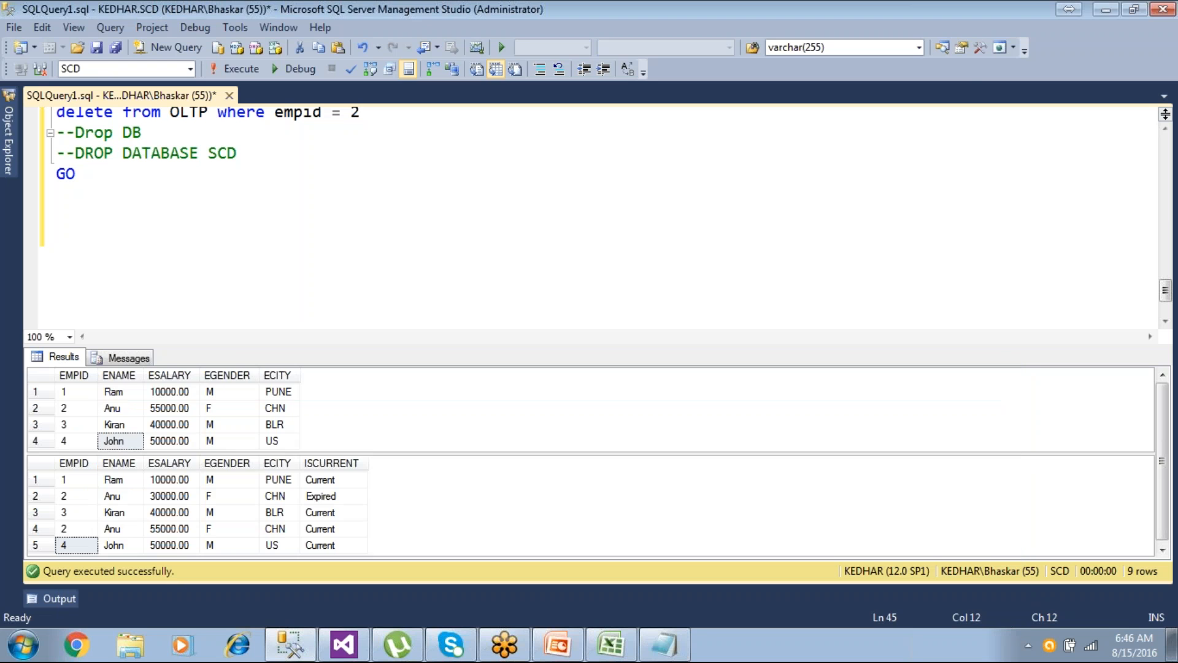
left_click(331, 252)
scroll(332, 252, "up", 5)
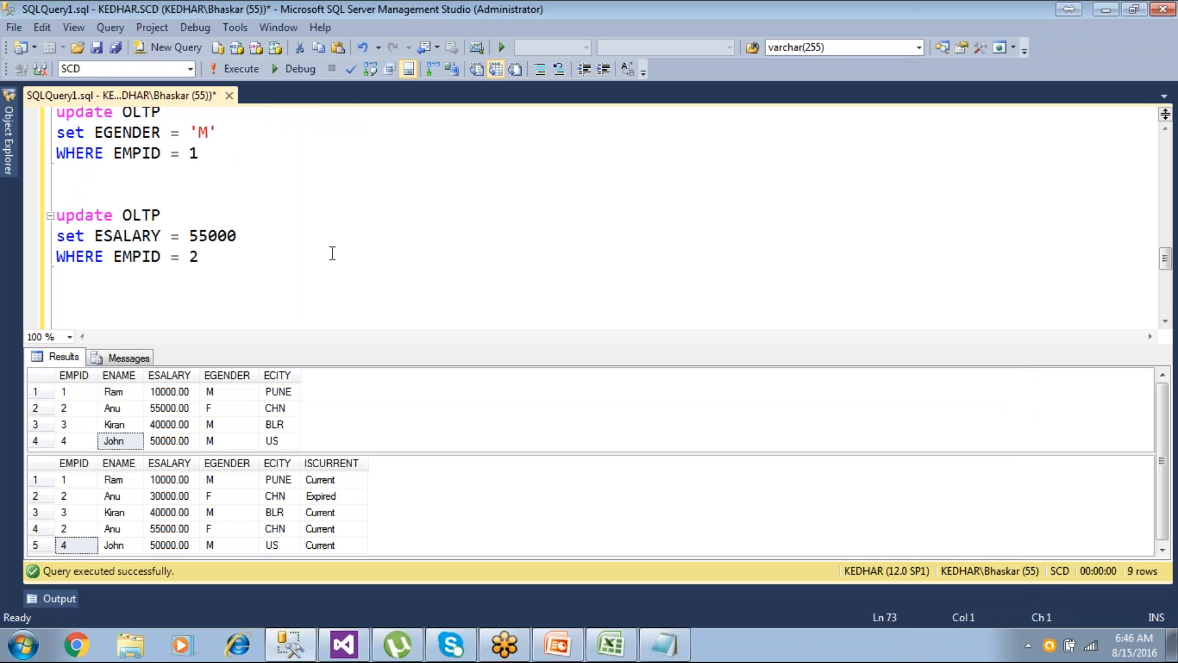
left_click(125, 528)
left_click(131, 497)
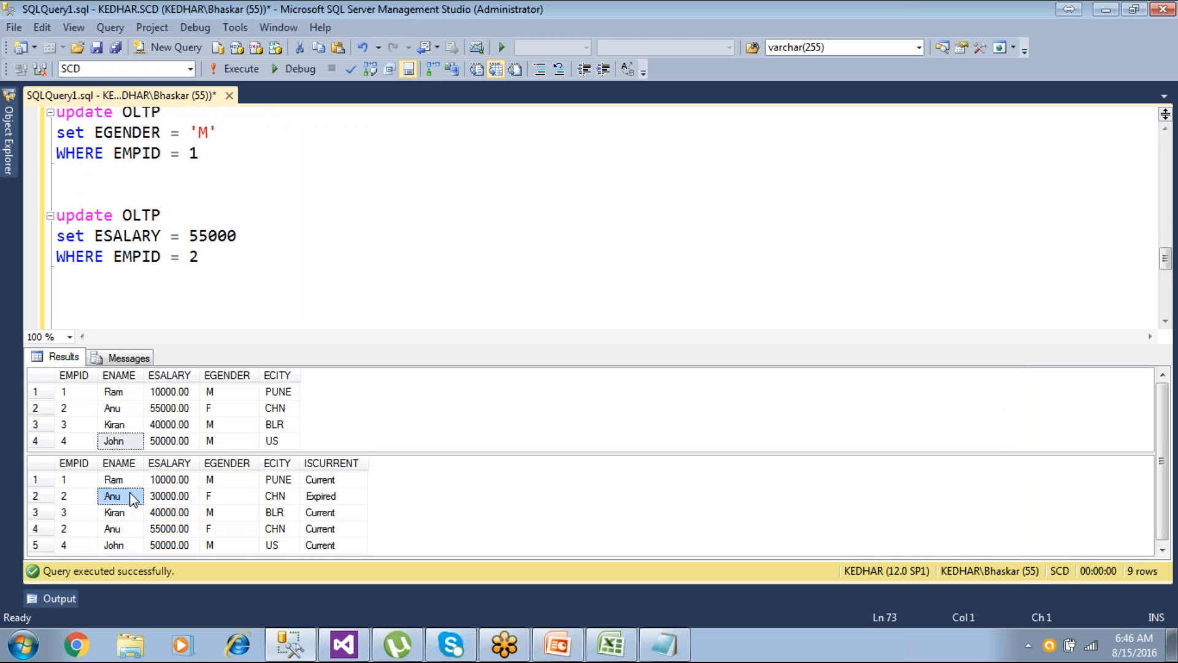
left_click(135, 410)
left_click(39, 408)
- Write the statement "delete from OLTP where EMPID=2" below the last update statement and run only that statement
left_click(160, 292)
type("delete from ")
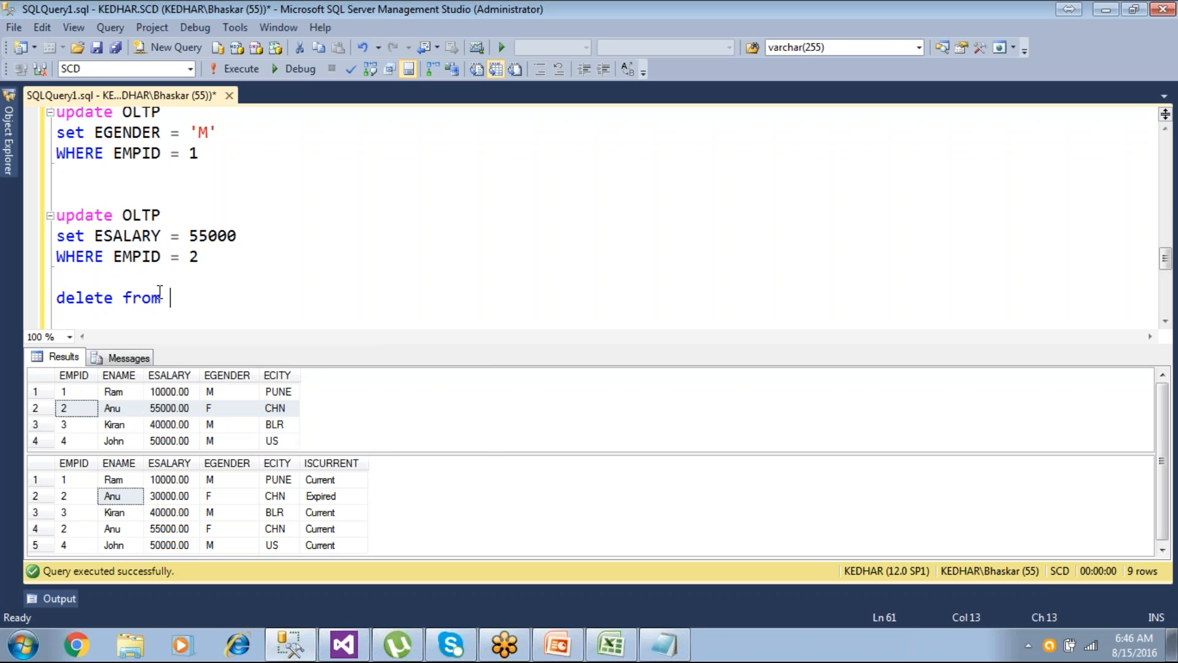
type("OLTP where emp")
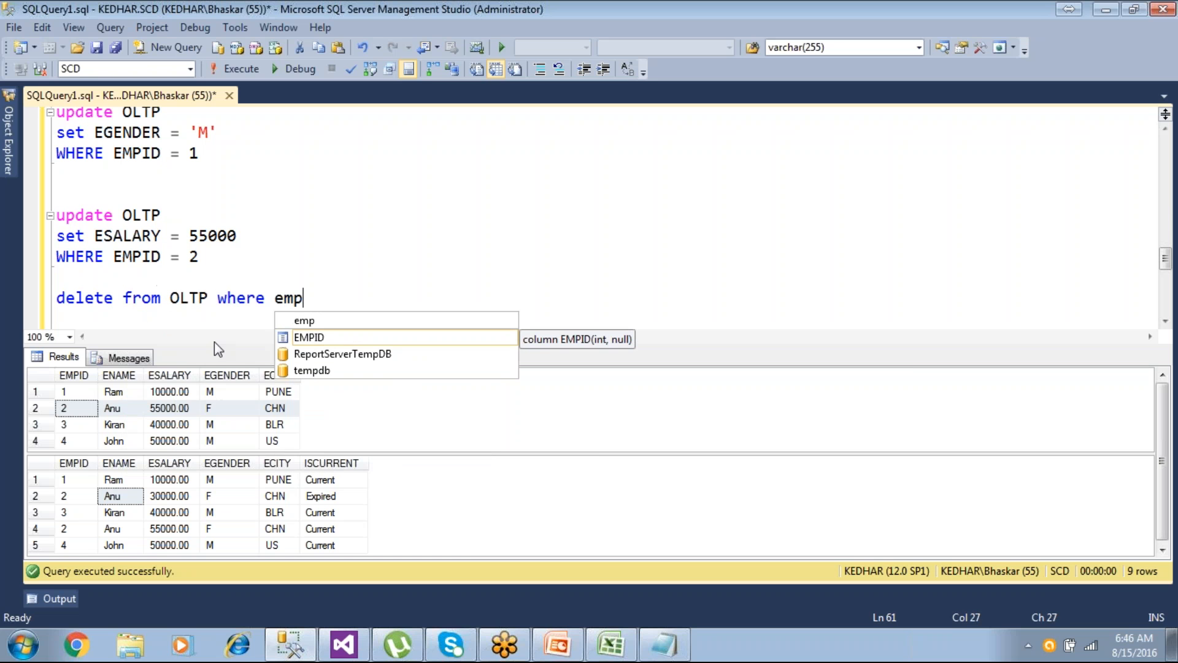
double_click(302, 338)
type("=")
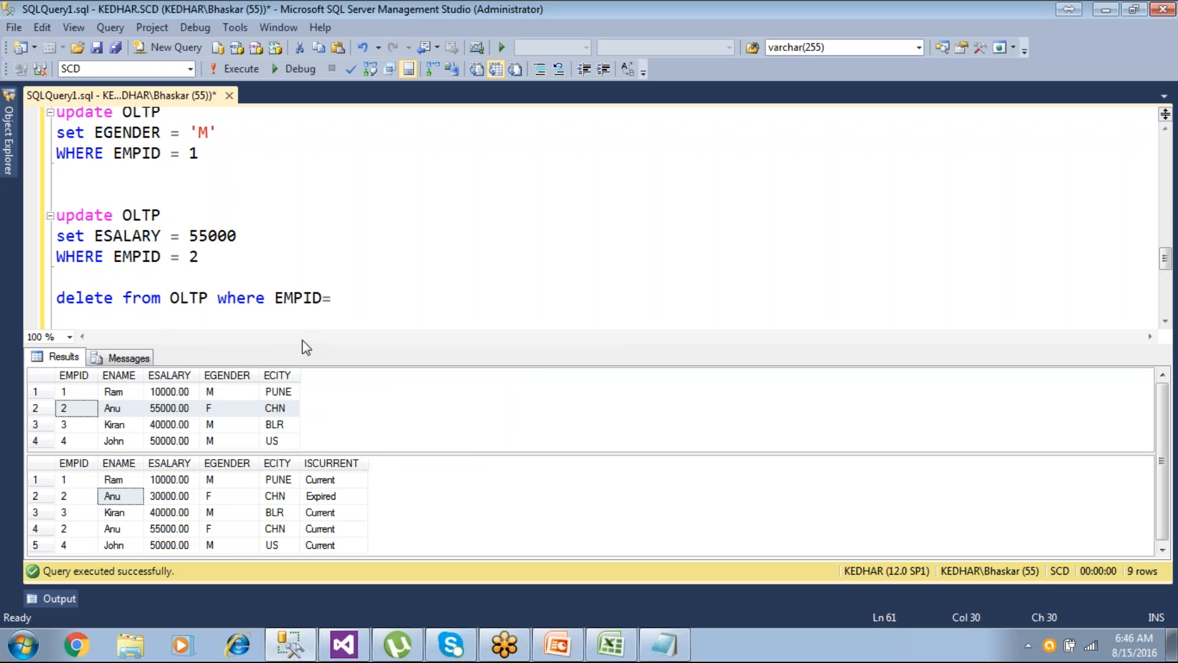
type("2")
left_click_drag(341, 298, 43, 298)
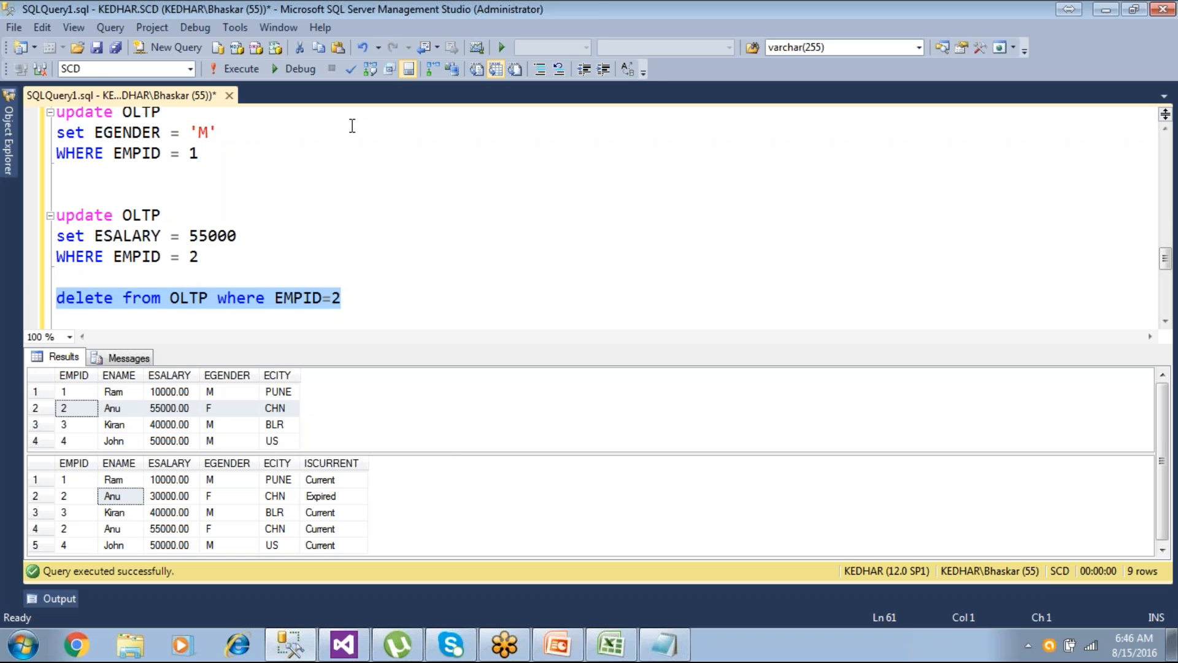
left_click(257, 70)
- Requery the OLTP and OLAP tables and examine the EMPID 2 rows in the OLAP results
left_click(218, 223)
scroll(218, 223, "down", 6)
scroll(219, 222, "up", 8)
scroll(218, 223, "up", 3)
left_click_drag(260, 239, 43, 188)
left_click(225, 66)
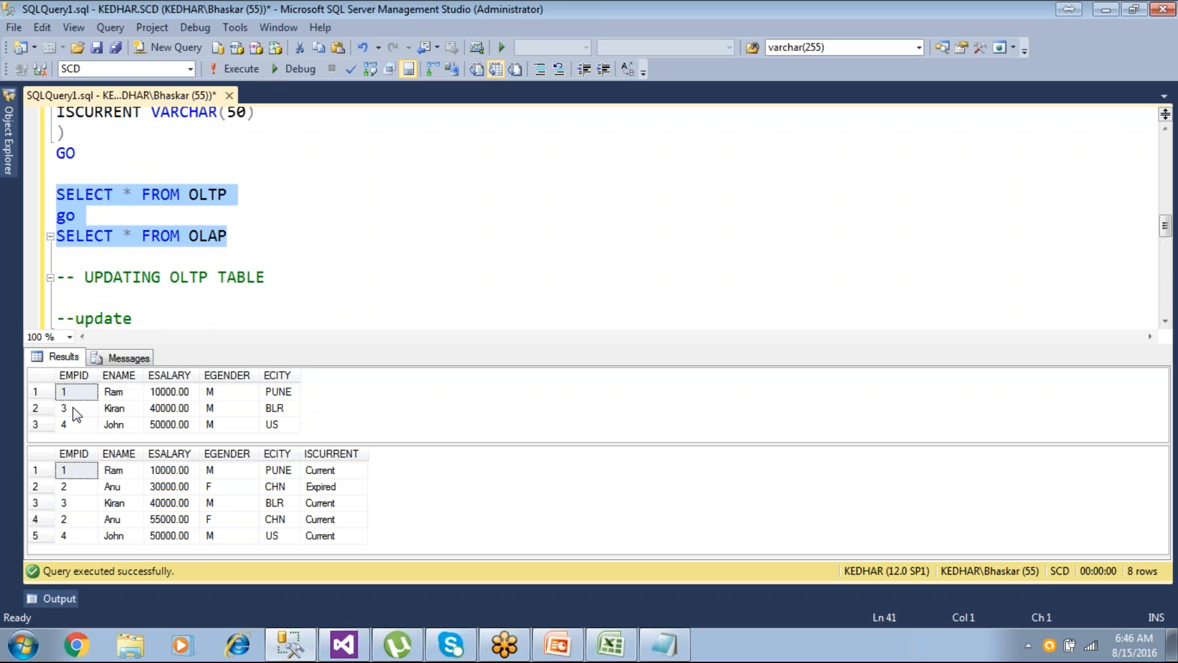
left_click(69, 487)
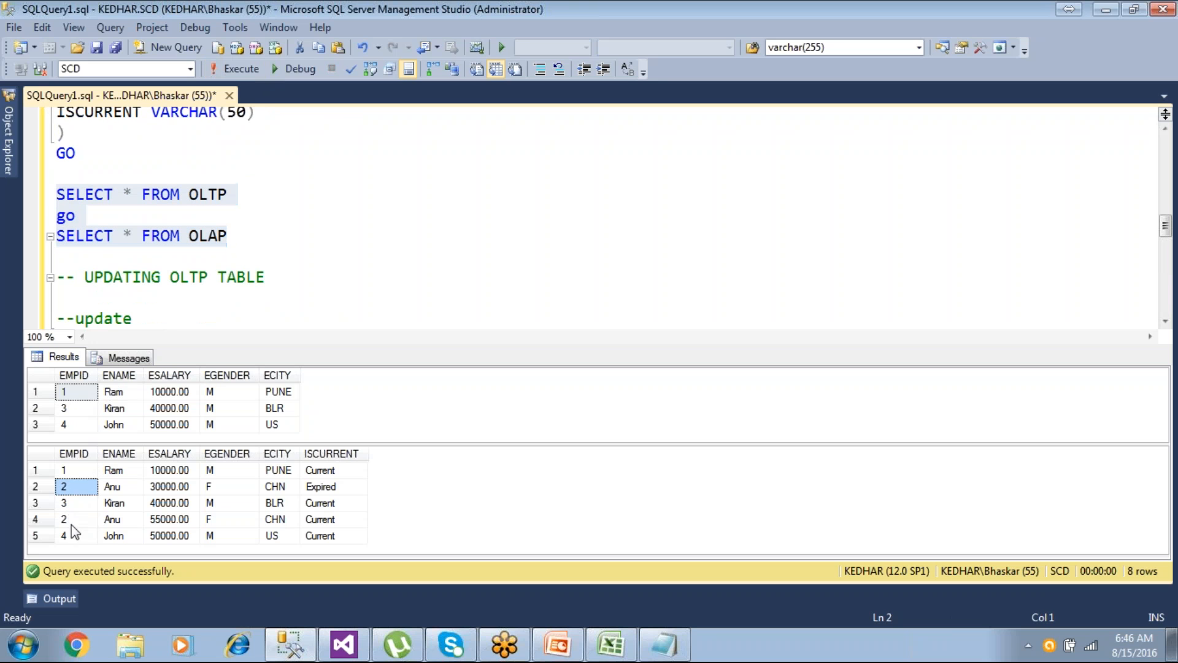
left_click(71, 524)
left_click(71, 492)
left_click(70, 521)
- Switch to Visual Studio, rerun the Demo15_SCD package, check the data flow row counts and return to design mode
key("alt+Tab")
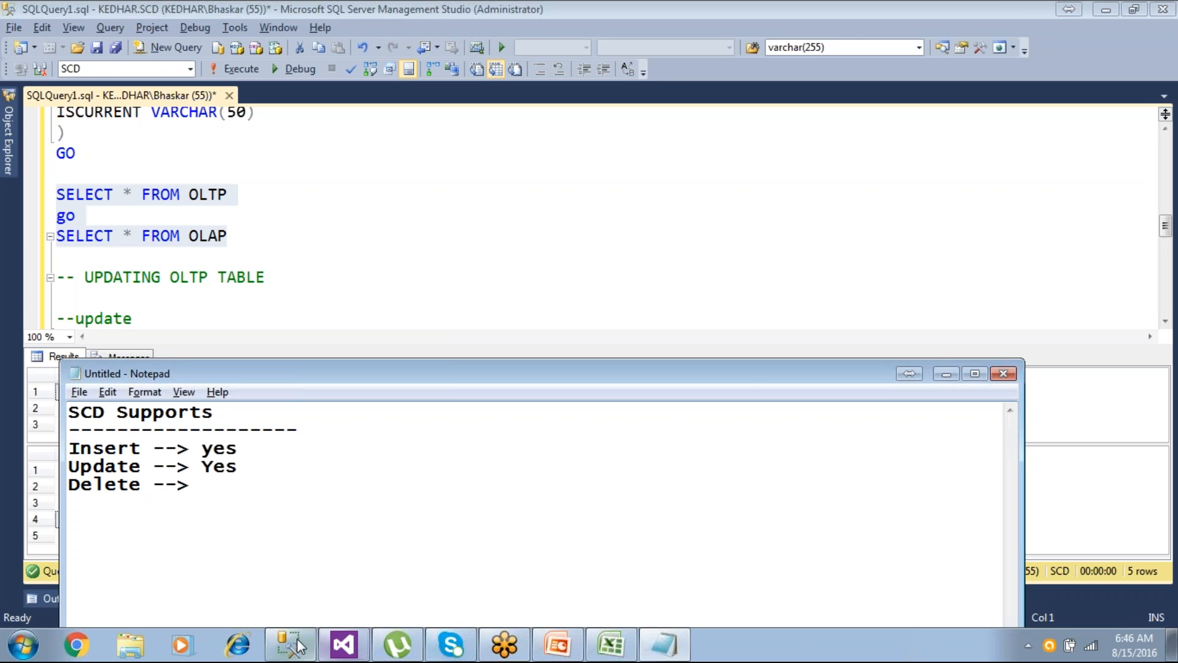
left_click(343, 644)
left_click(307, 55)
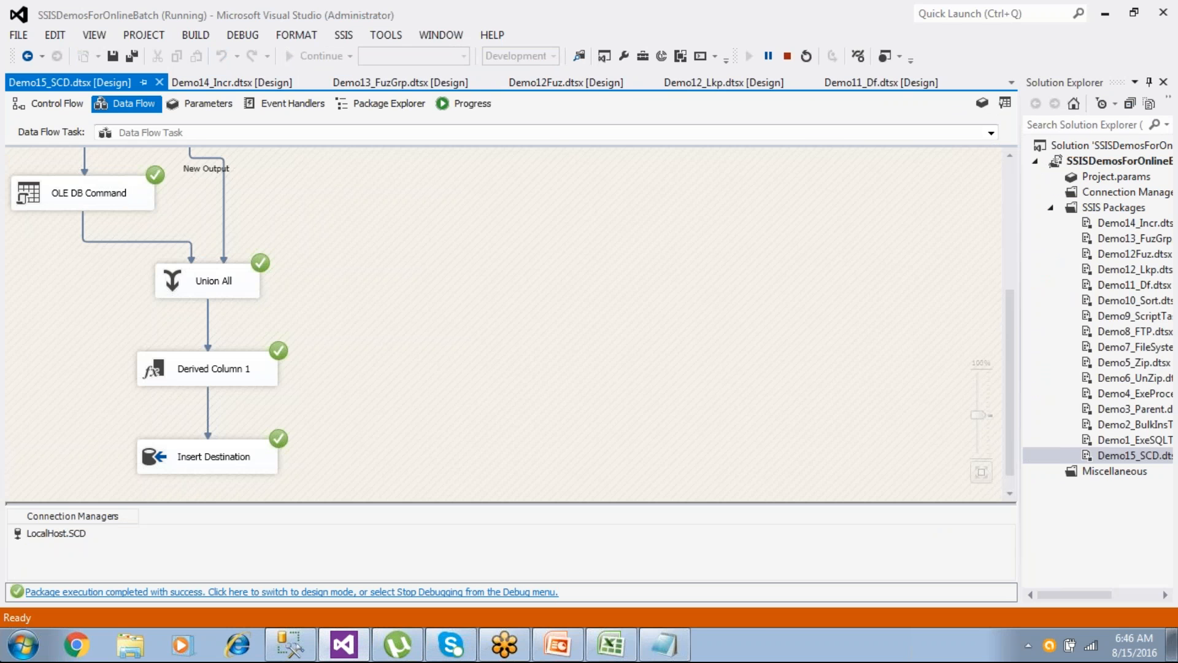
scroll(453, 389, "up", 3)
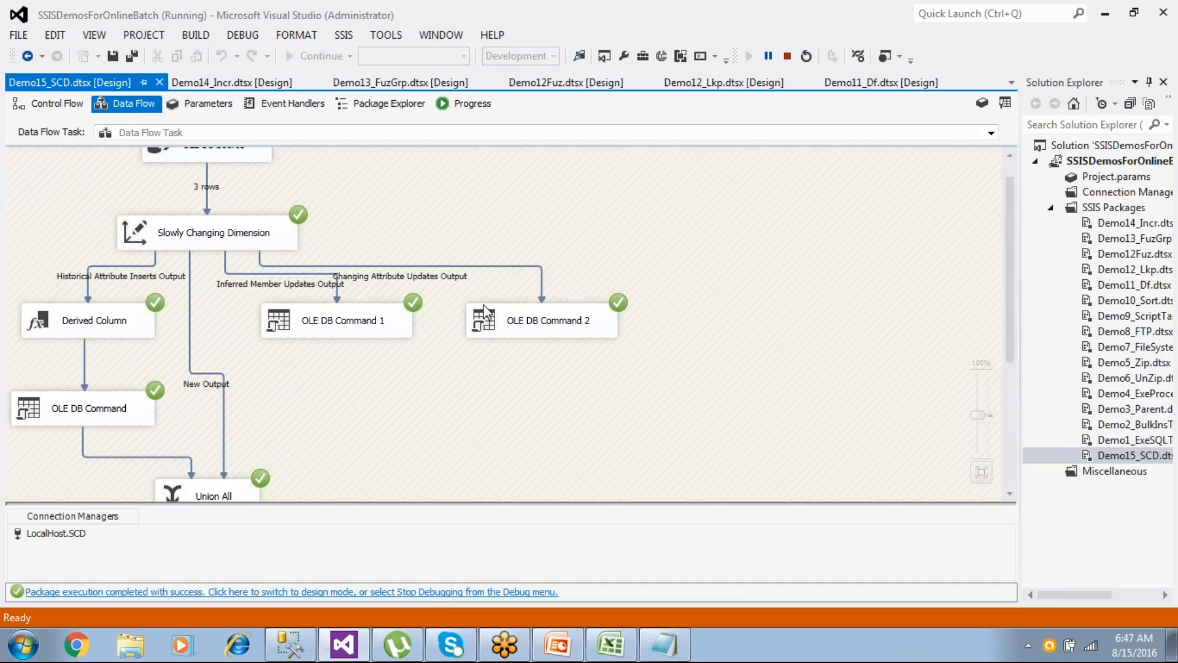
left_click(435, 592)
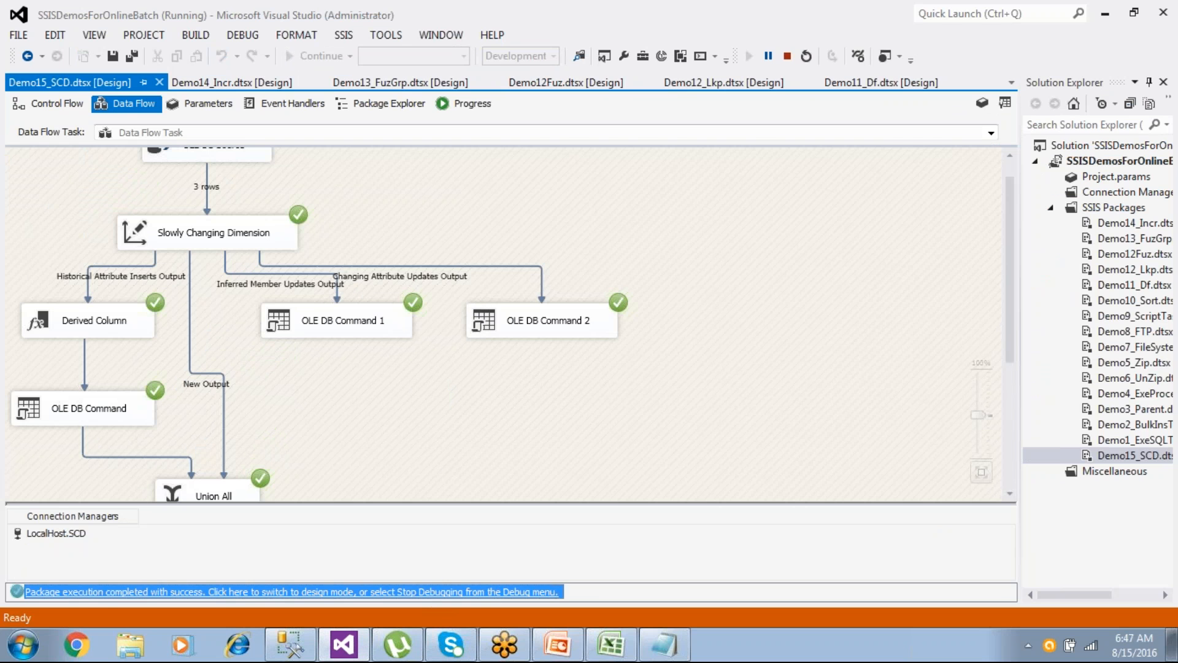
- Switch to SQL Server Management Studio and requery both tables to check how the OLTP delete affected OLAP
key("alt+Tab")
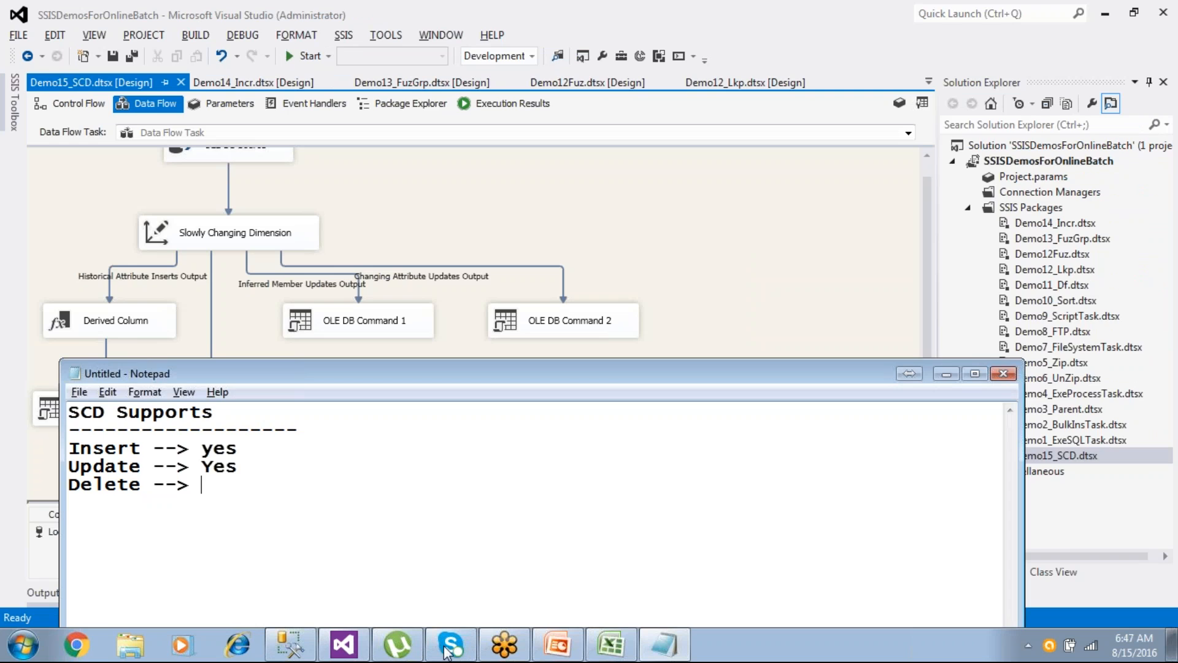
left_click(290, 644)
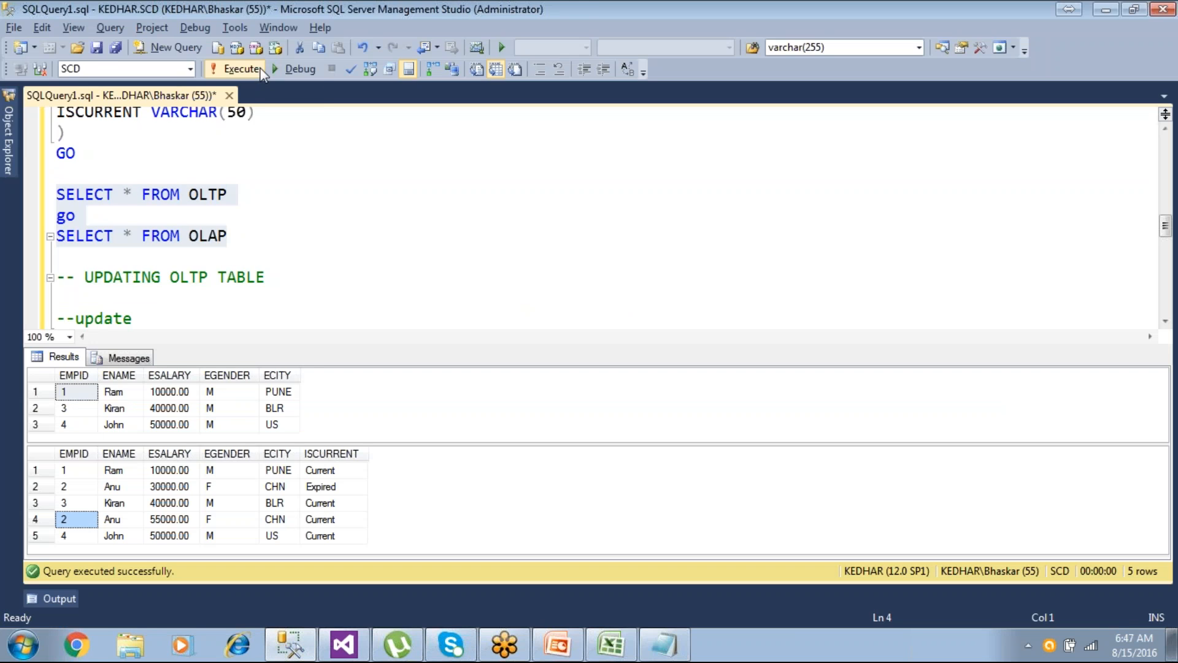
left_click(227, 68)
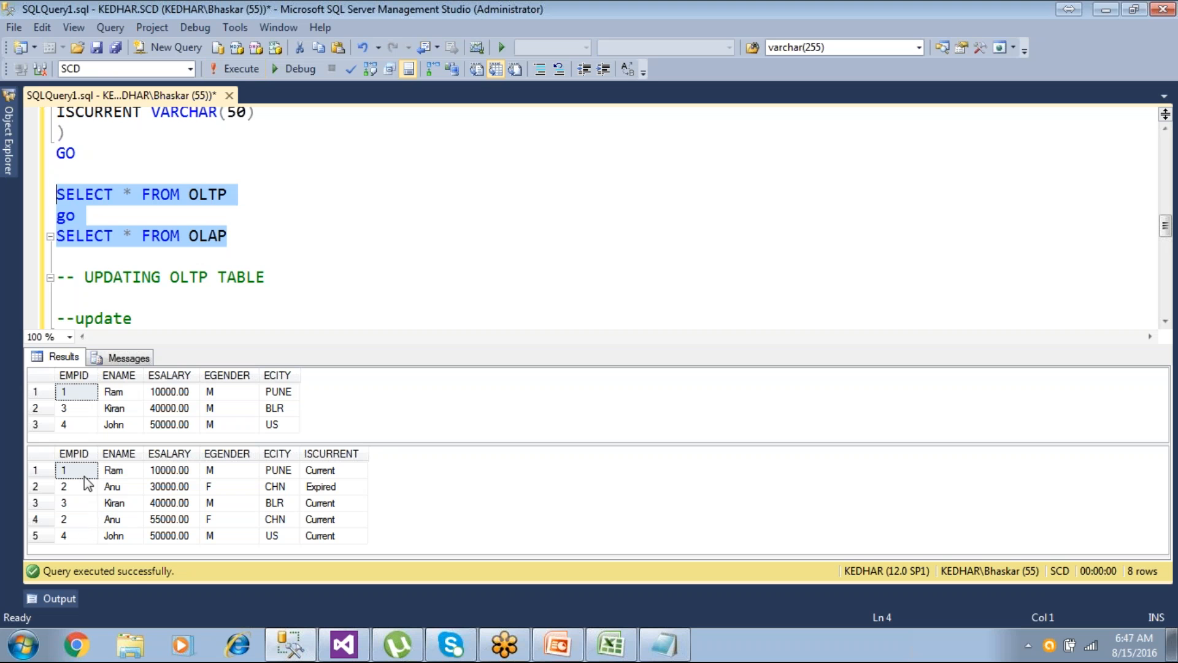
- Switch to Notepad and complete the Delete line of the SCD Supports list with "No"
left_click(664, 644)
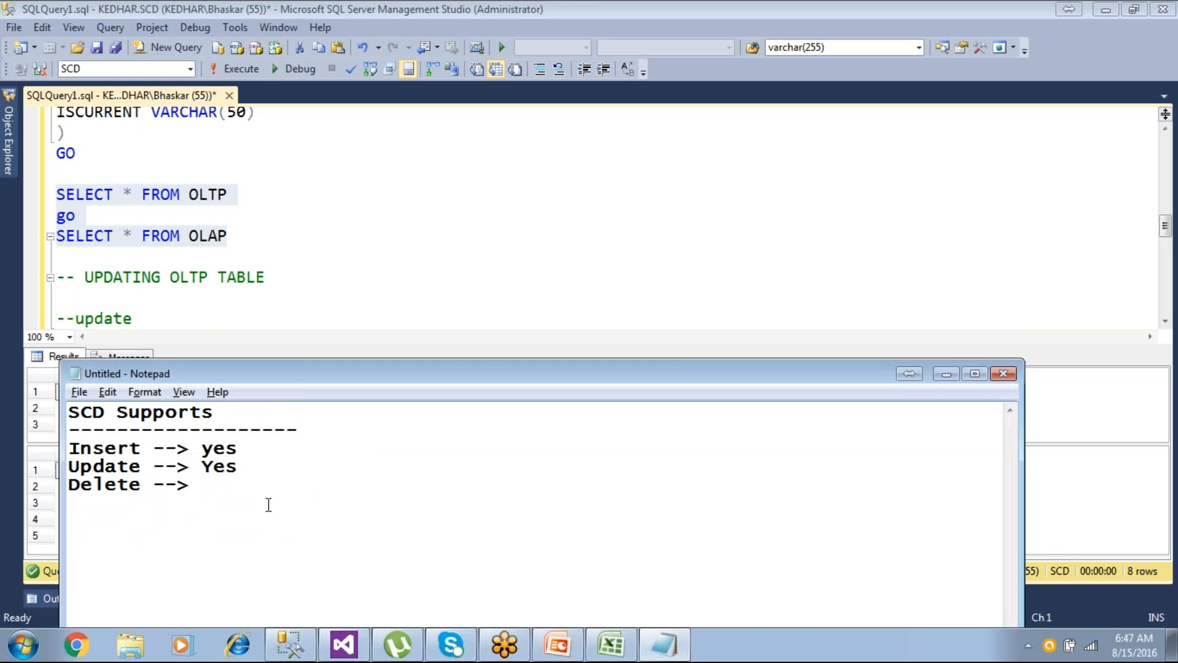
type("No")
double_click(123, 489)
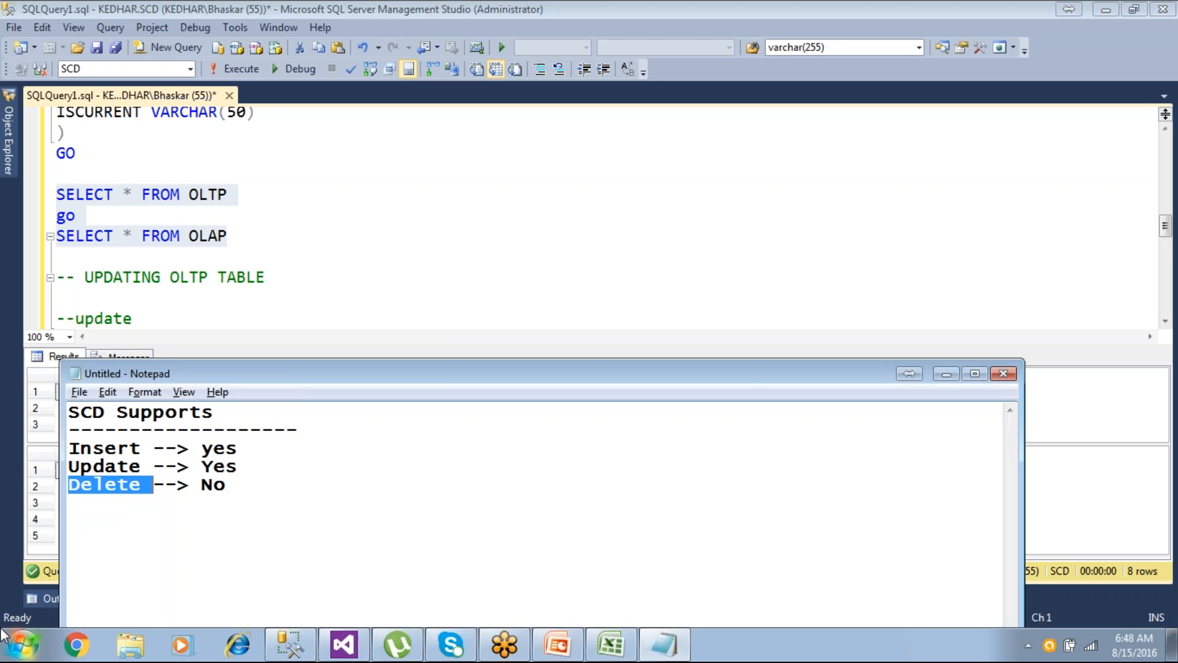
- Switch to Visual Studio and examine the three OLE DB Command components fed by the Slowly Changing Dimension
left_click(347, 655)
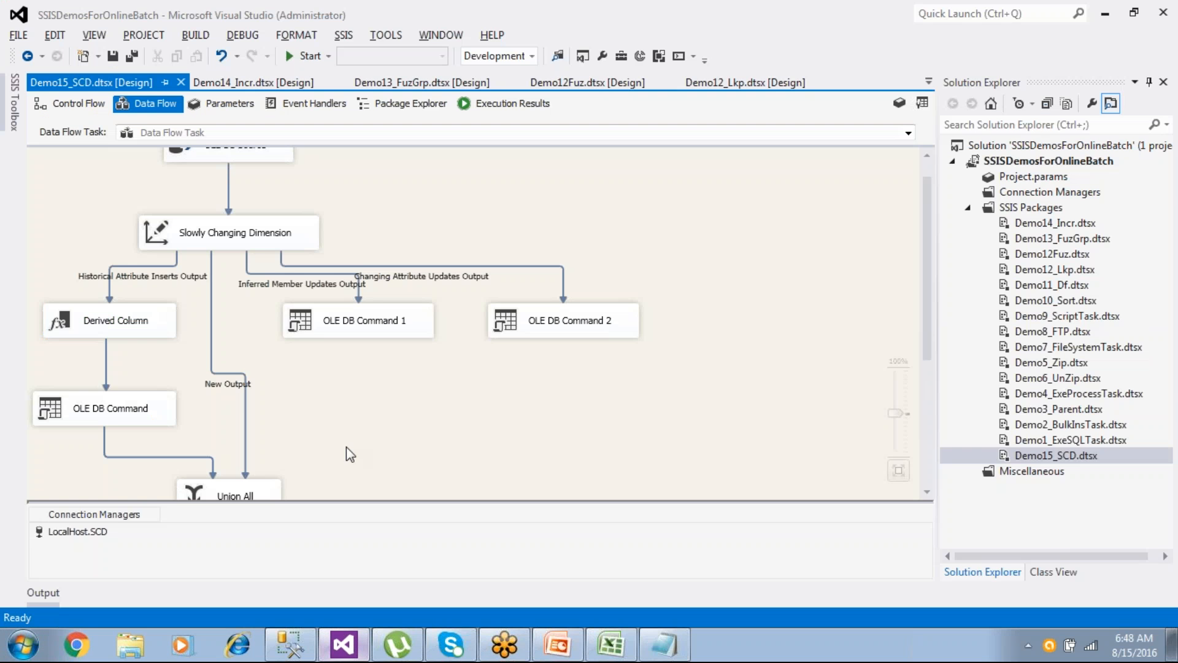
left_click(368, 324)
left_click(558, 326)
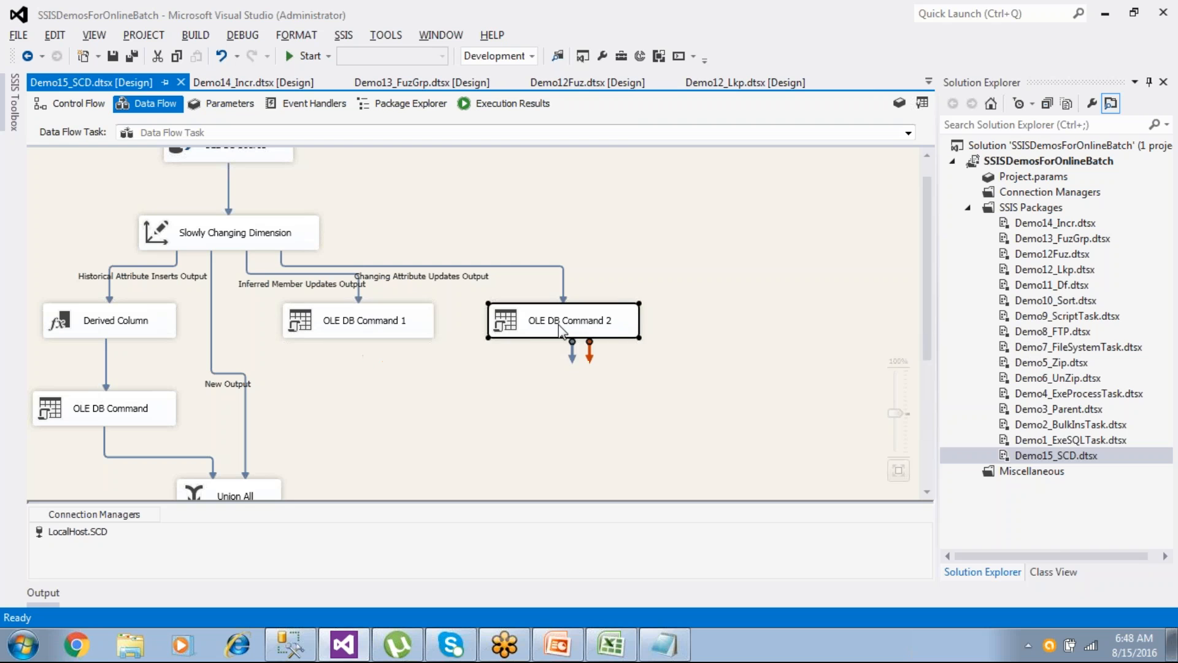
left_click(412, 332)
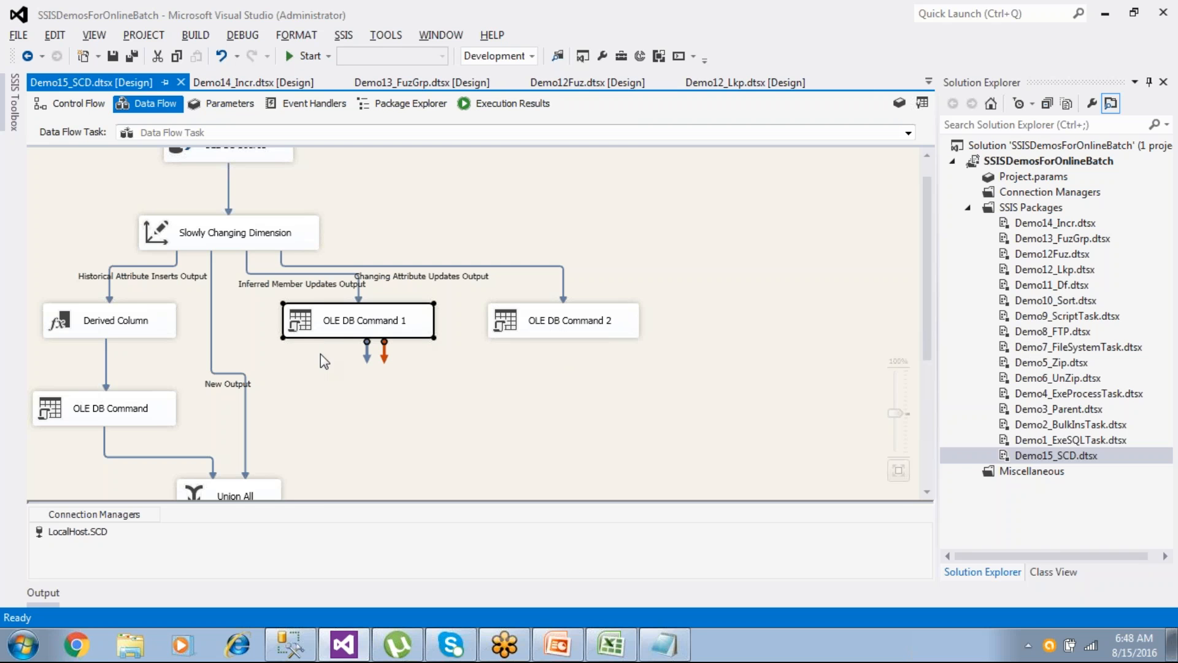
left_click(151, 417)
left_click(354, 321)
left_click(532, 323)
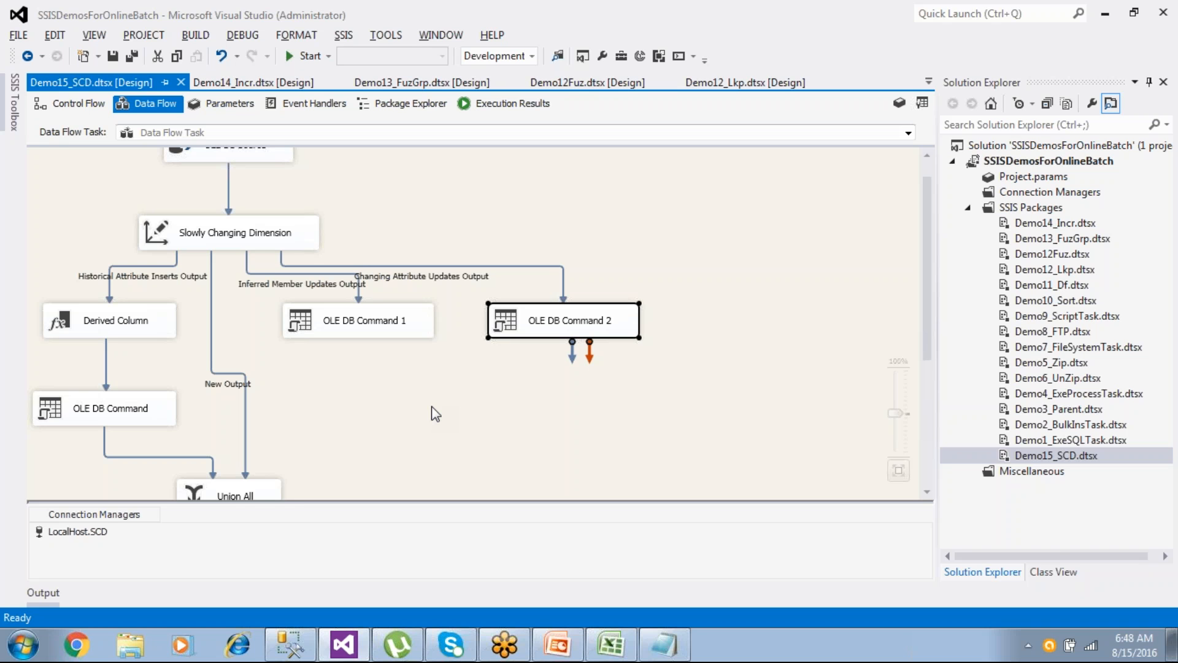
left_click(350, 329)
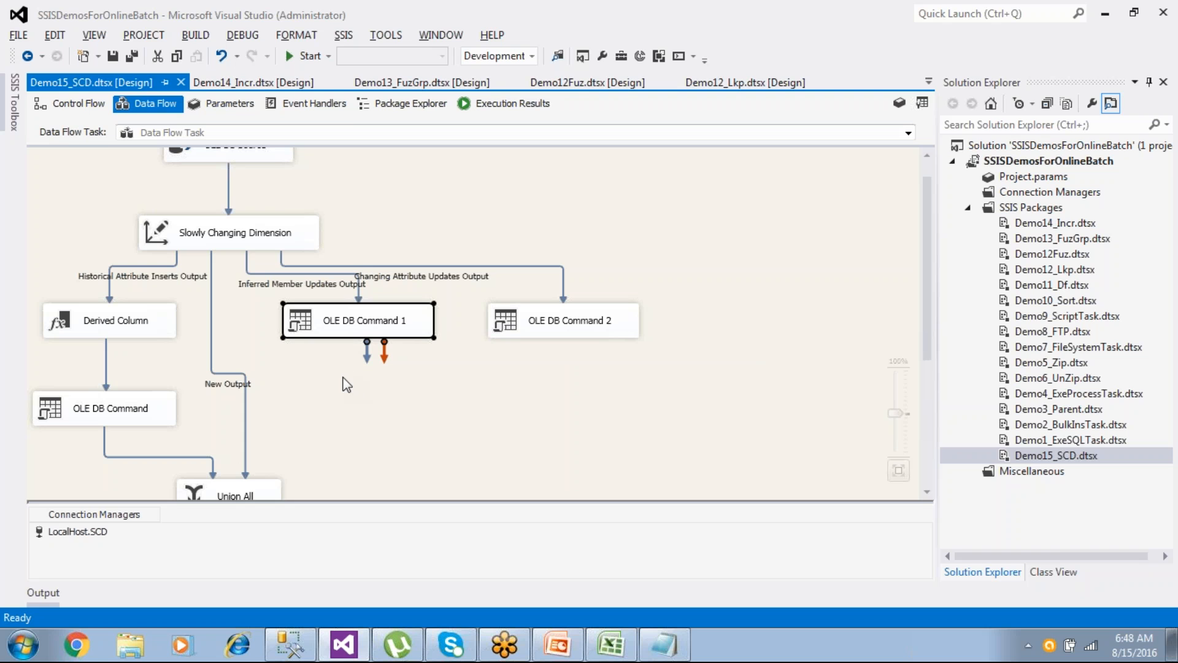
- Inspect the SqlCommand property of OLE DB Command 1 in its advanced editor, close the editor and compare with OLE DB Command 2
double_click(418, 328)
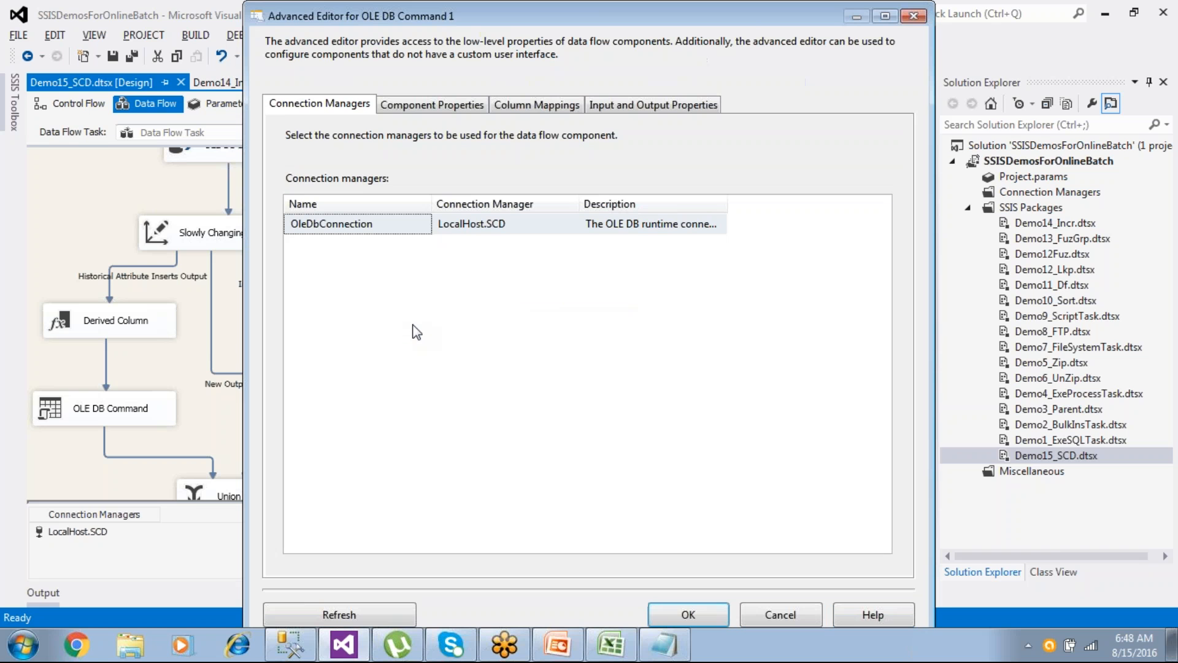
left_click(418, 103)
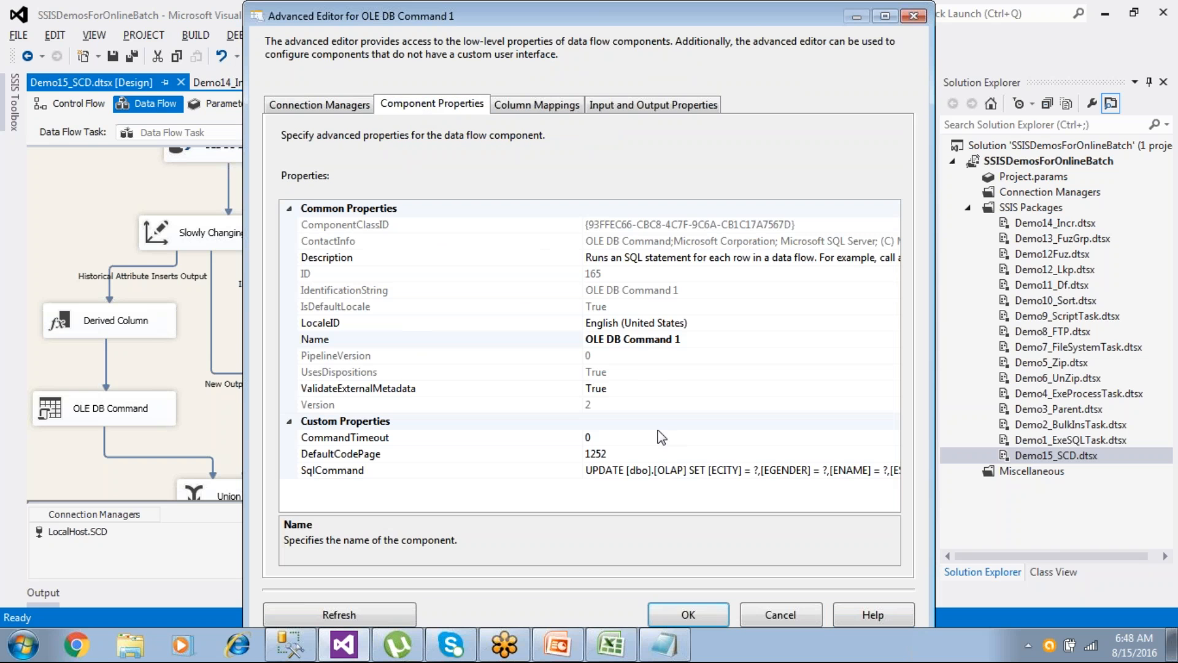
left_click(658, 472)
left_click(687, 614)
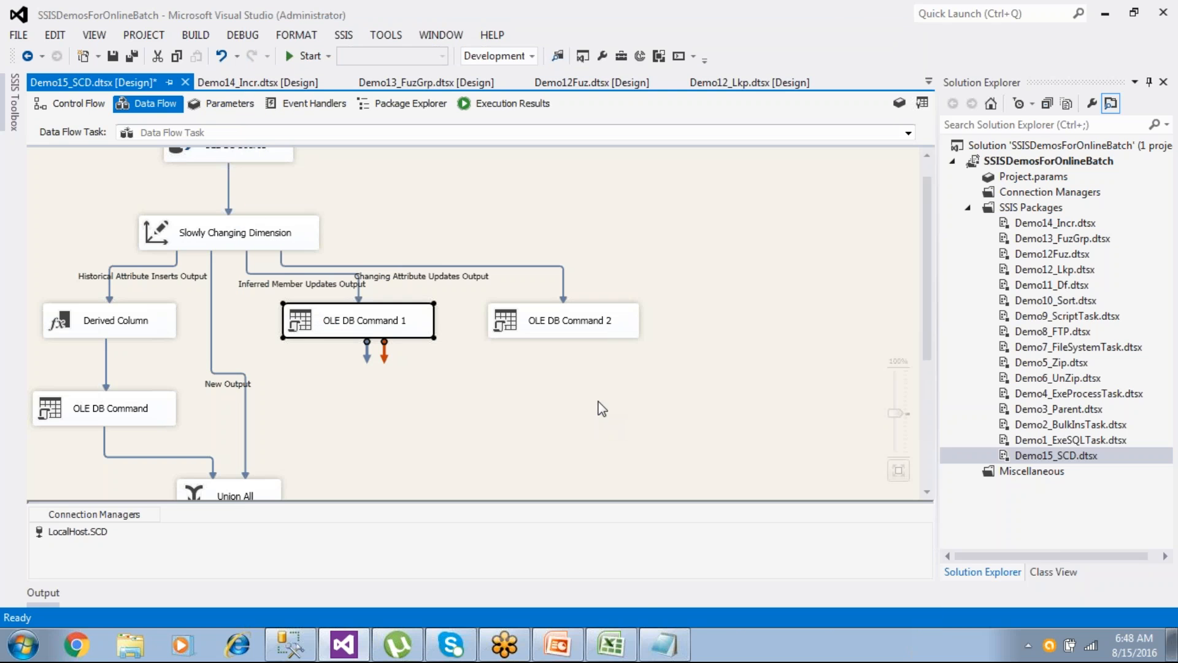
left_click(607, 328)
left_click(421, 325)
left_click(550, 330)
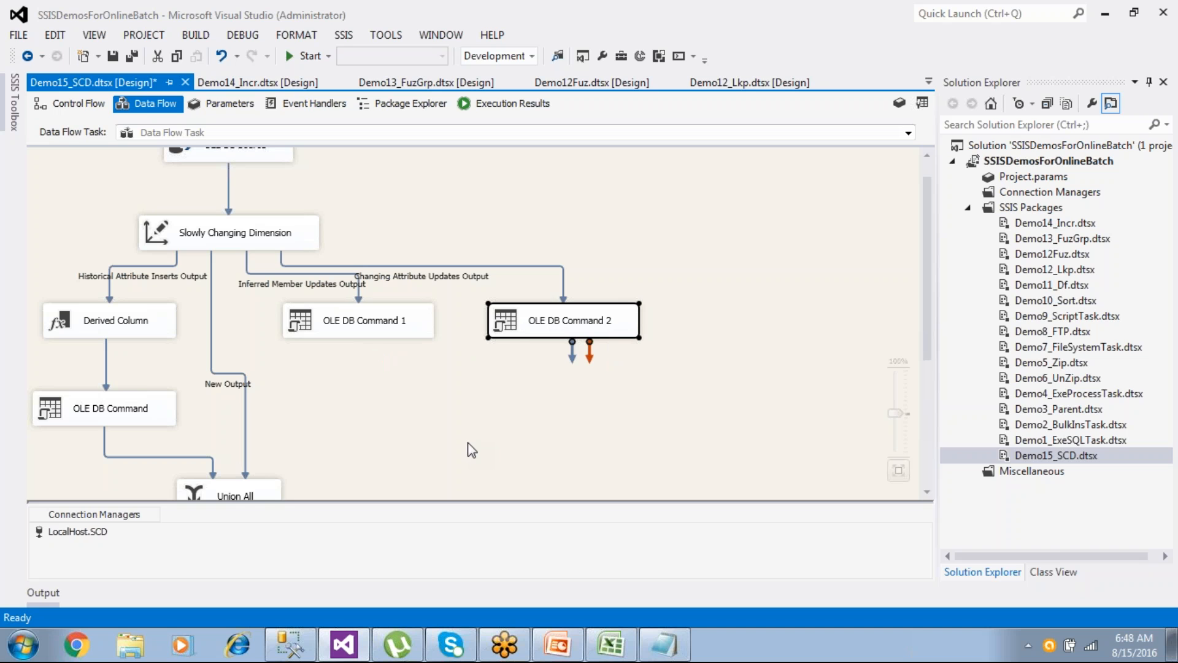
- Switch to Notepad to review the SCD Supports list and return to Visual Studio
left_click(664, 645)
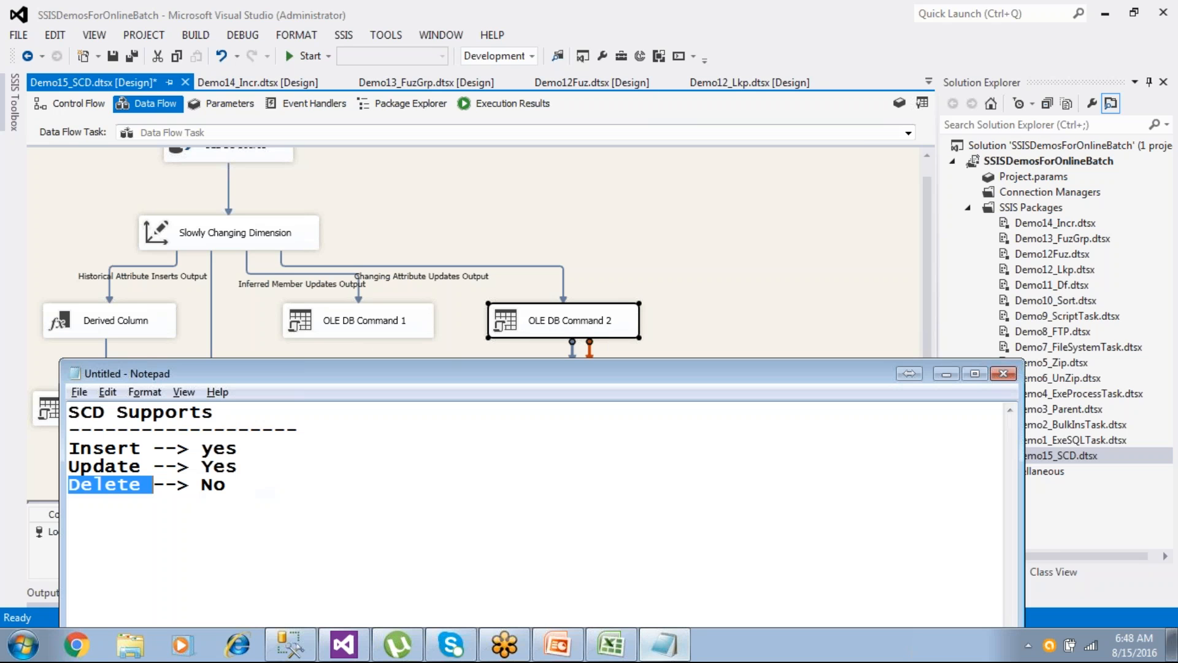
left_click(245, 544)
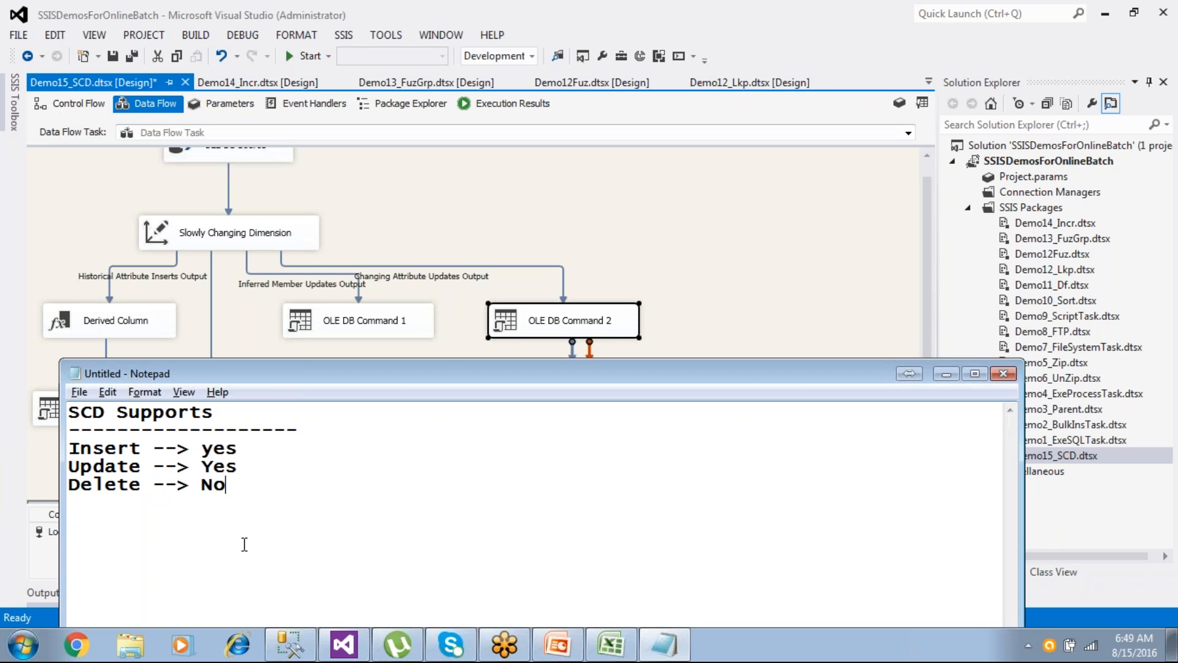
left_click(655, 234)
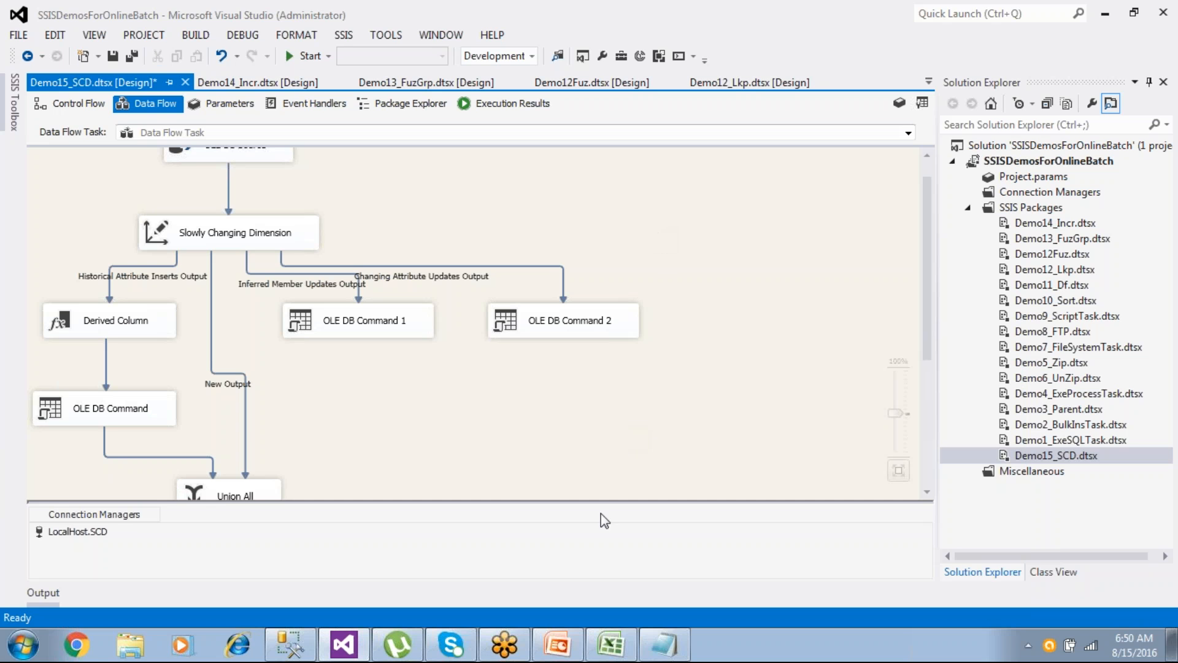
- Switch to PowerPoint and go back to the first slide of the SSIS incremental loading presentation
left_click(559, 643)
key("Page_Up")
key("Page_Up")
key("Page_Up")
key("Page_Up")
key("Page_Up")
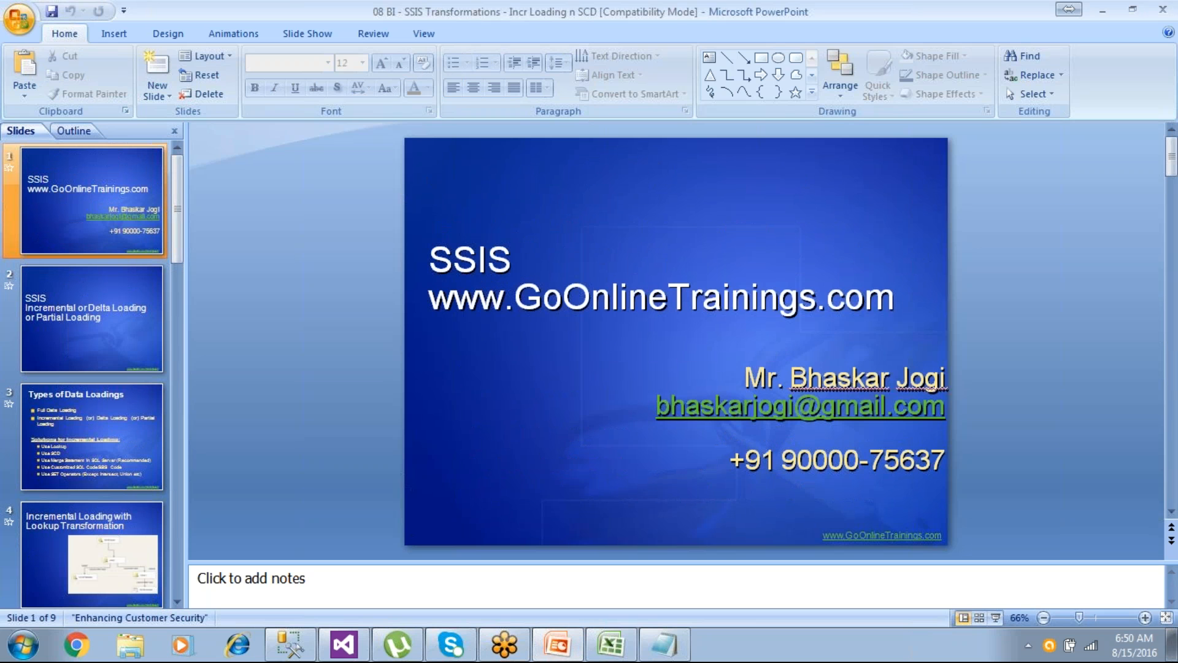